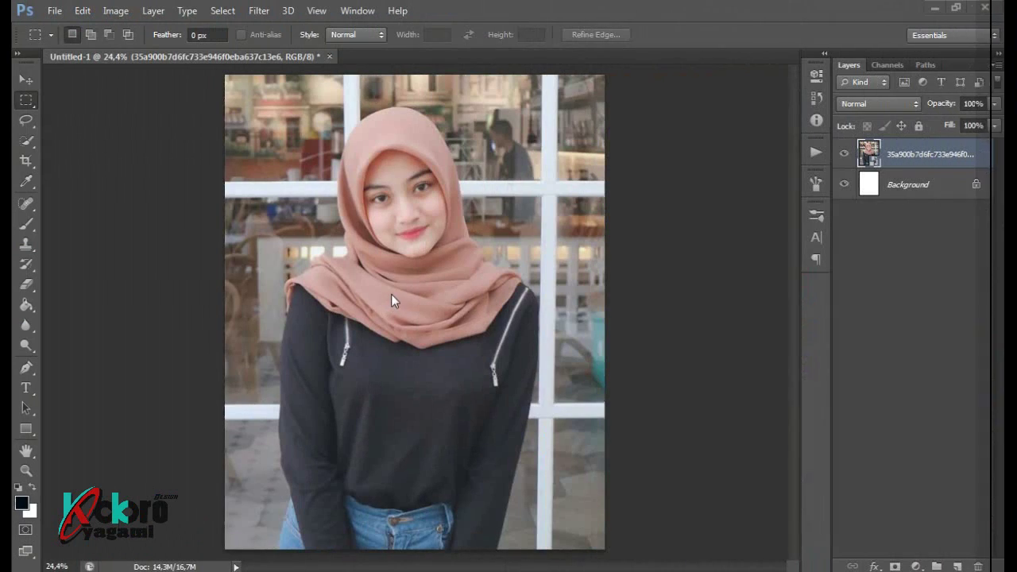
Duplicate the portrait photo layer, hide the original below it, and switch to the Pen tool
click(667, 27)
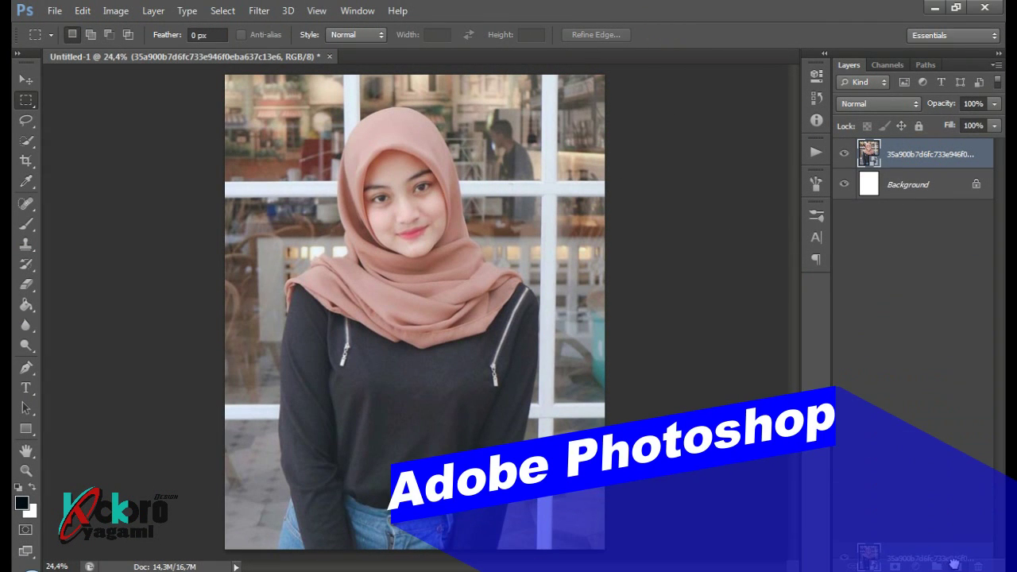
drag(953, 562, 955, 563)
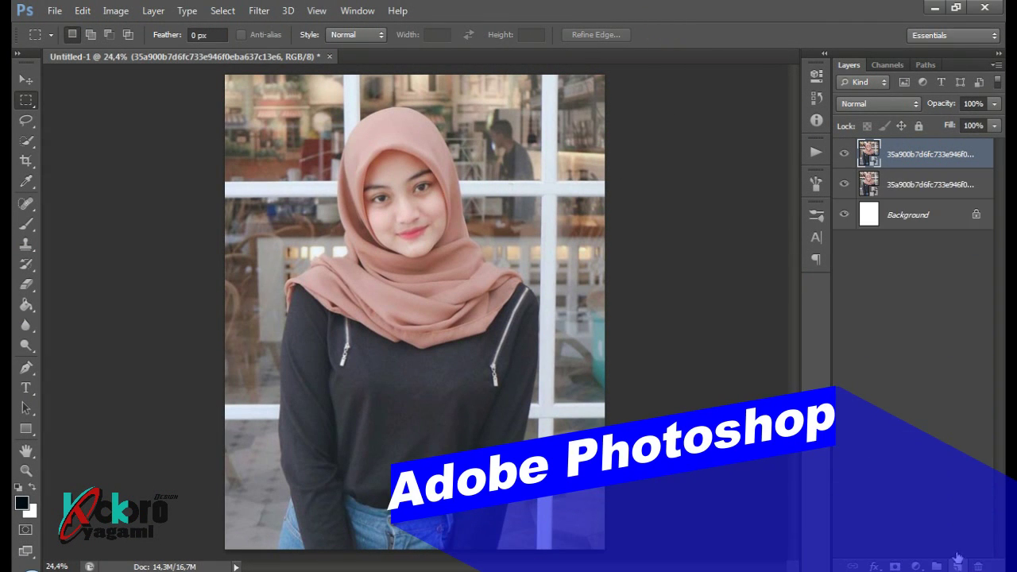
click(845, 188)
key(p)
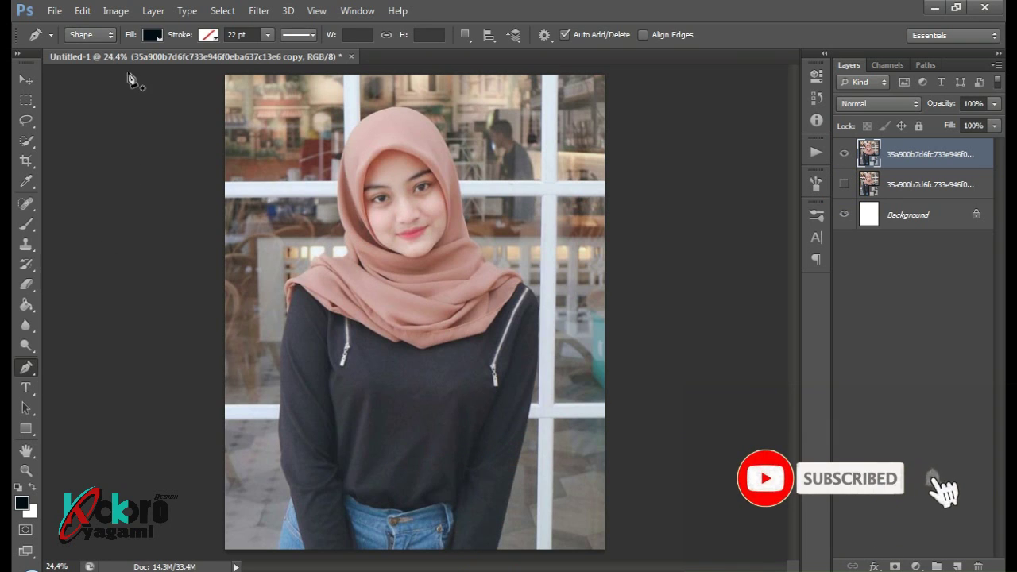
Switch the Pen mode from Shape to Path and set the first anchor on the hijab's left shoulder
click(91, 34)
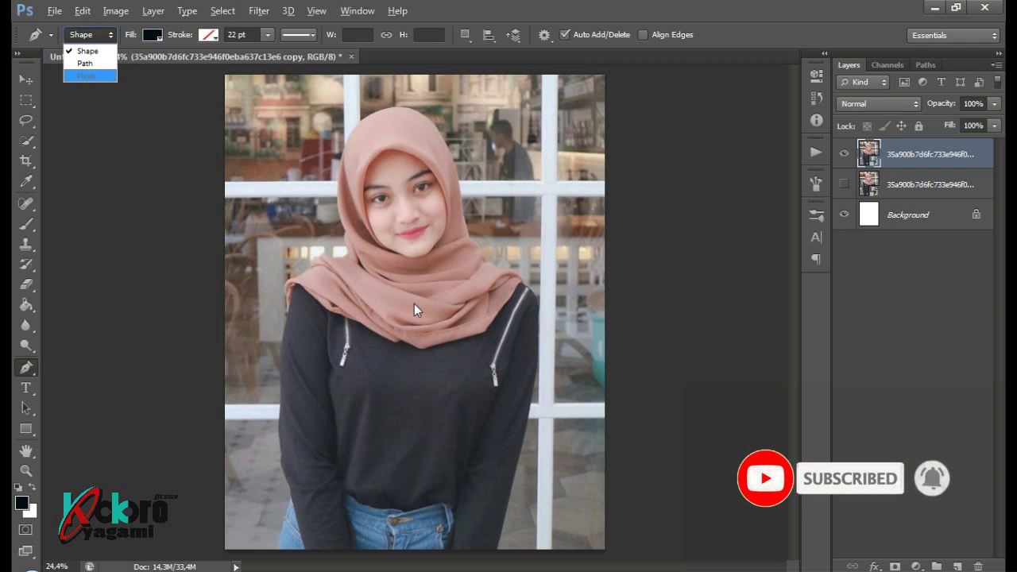
click(565, 18)
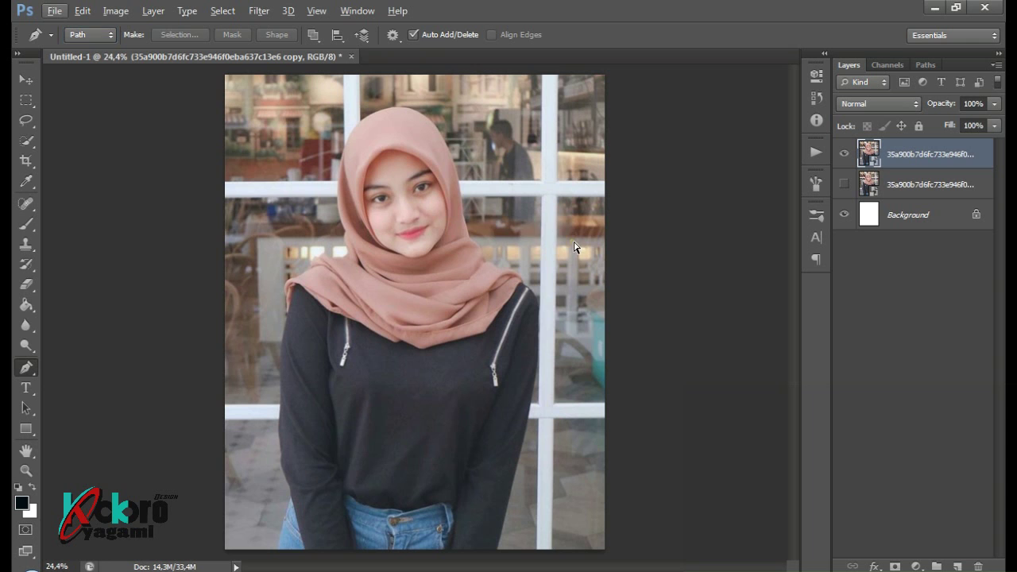
scroll(390, 227, up, 2)
scroll(390, 227, up, 1)
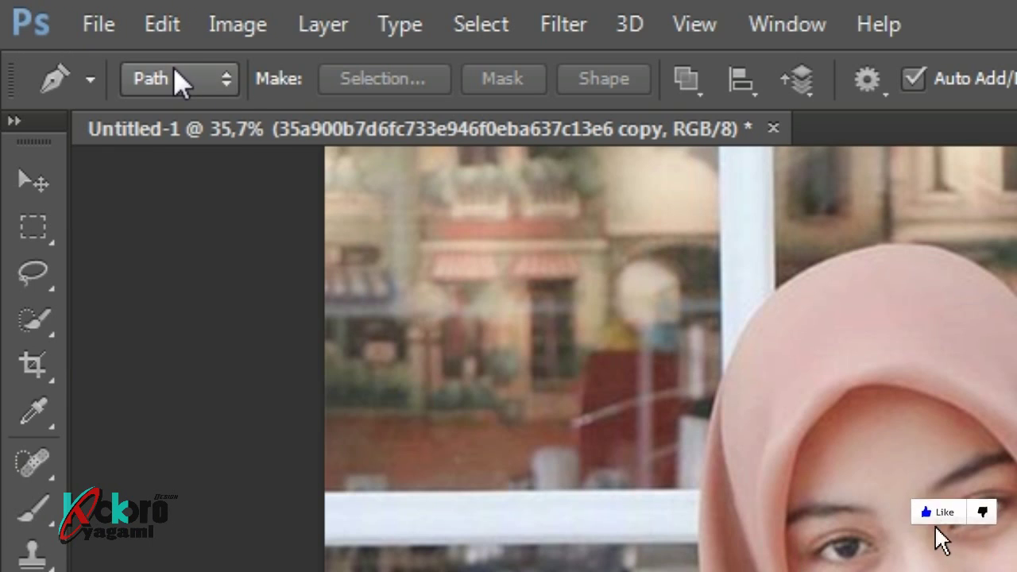
click(92, 35)
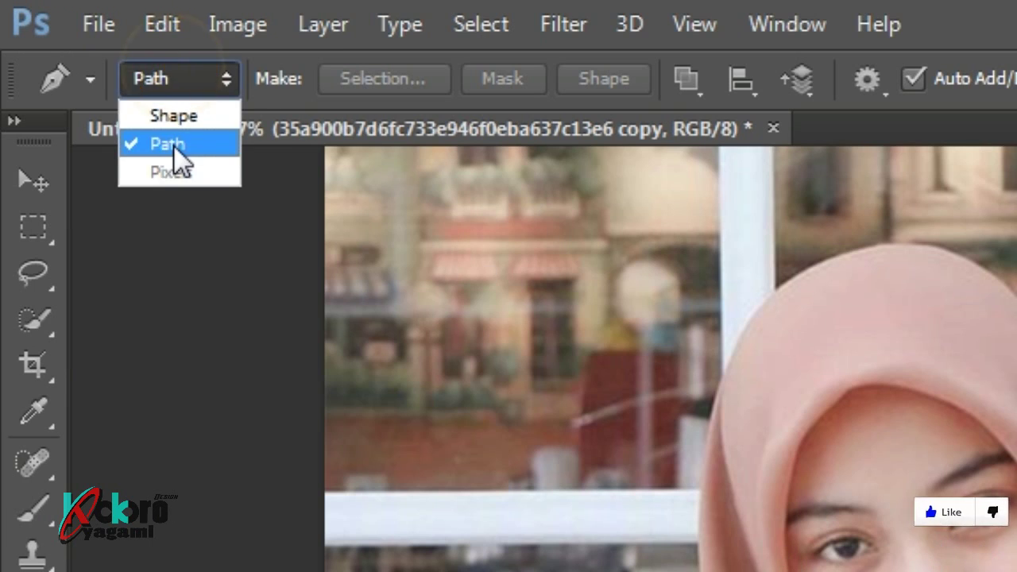
click(174, 145)
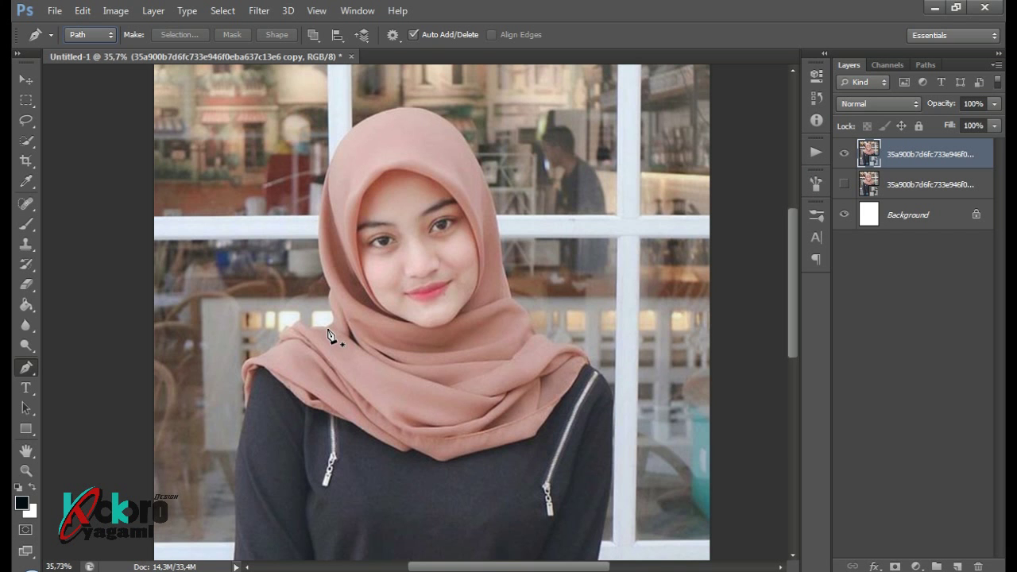
click(325, 329)
scroll(352, 341, up, 1)
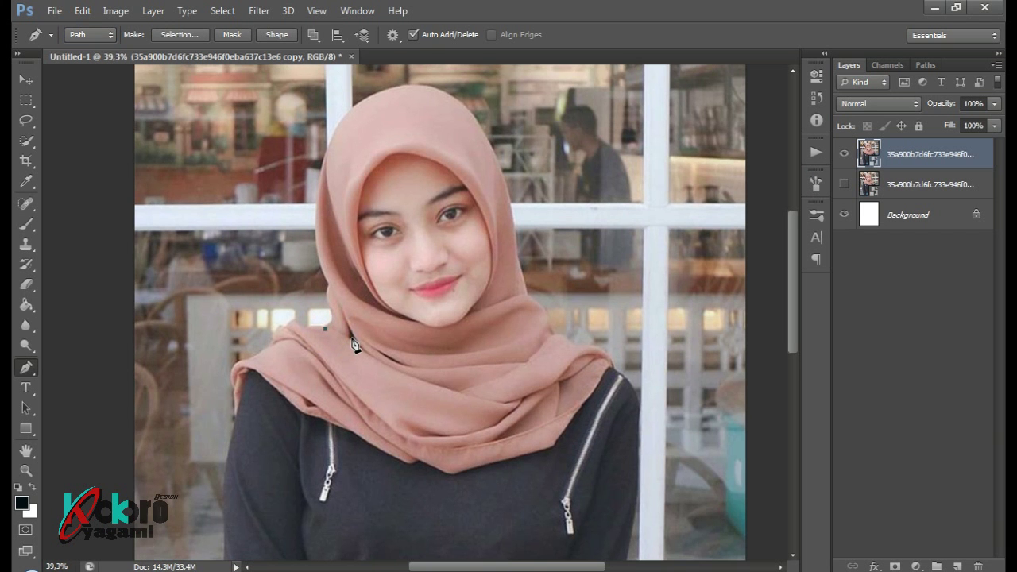
Trace curved anchors along the hijab's lower edge across the chest to its right edge
scroll(354, 343, up, 1)
scroll(362, 342, up, 1)
scroll(356, 350, up, 1)
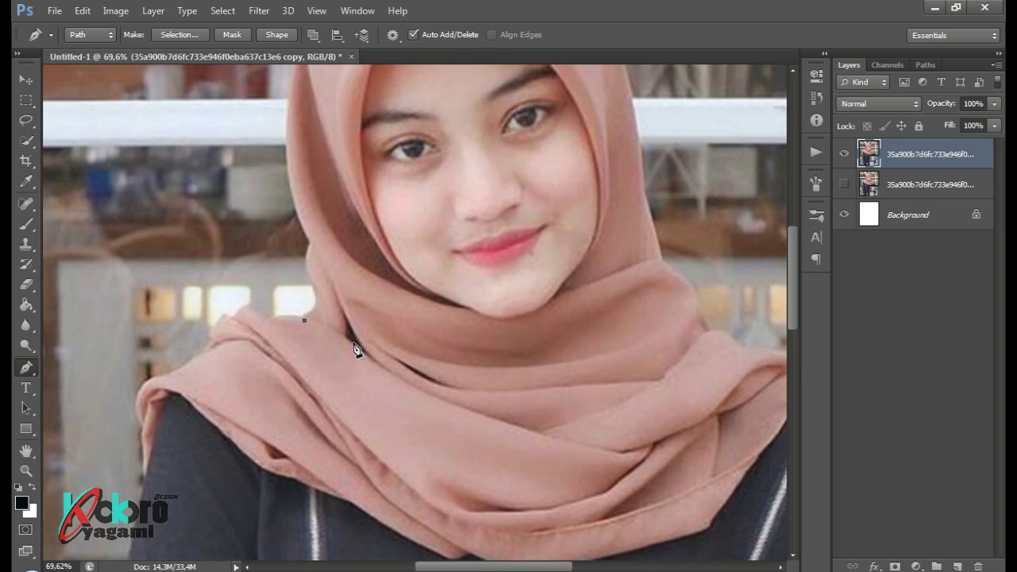
drag(370, 354, 401, 383)
scroll(543, 391, right, 2)
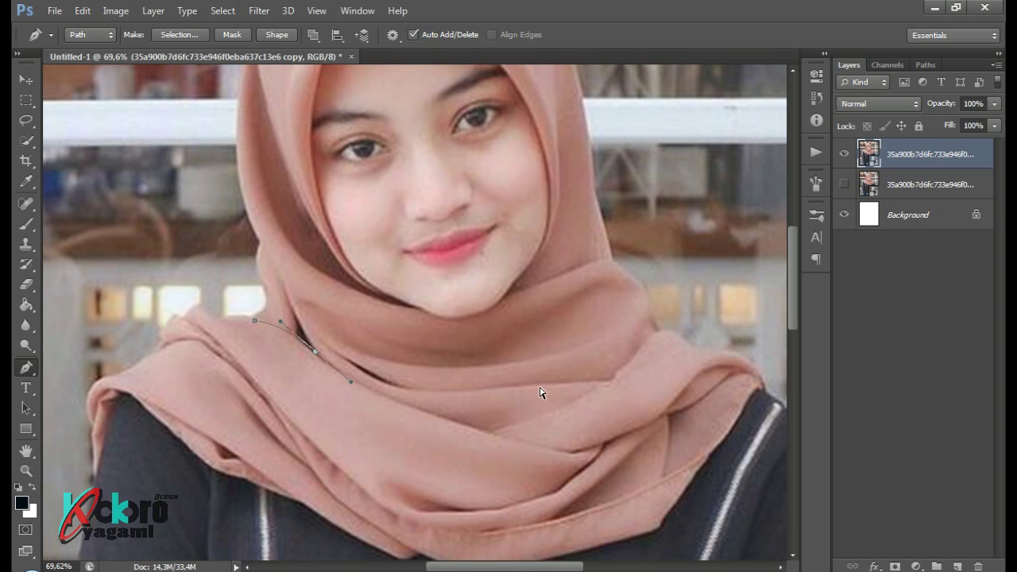
drag(505, 441, 536, 439)
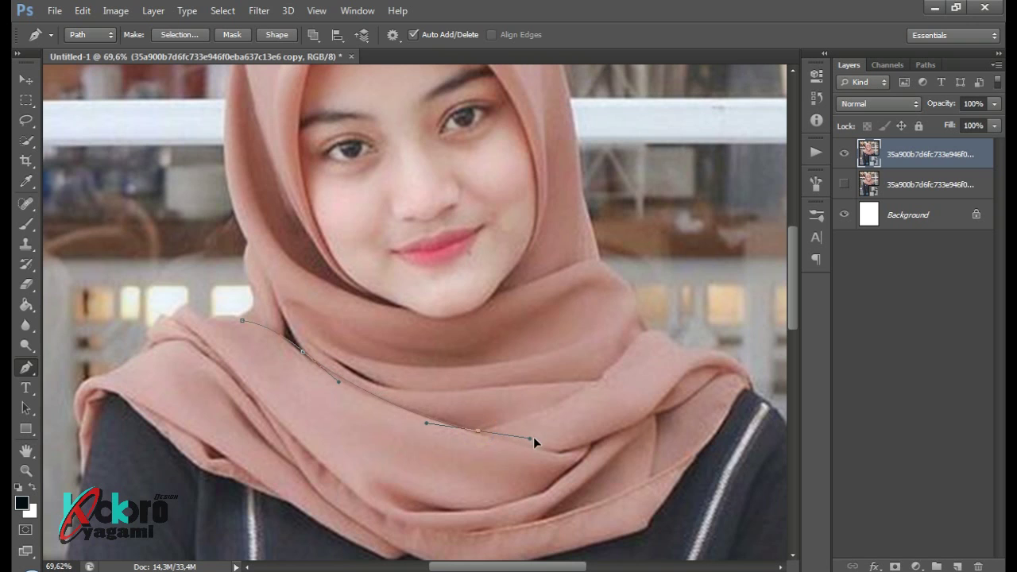
alt+click(480, 433)
drag(600, 380, 602, 375)
drag(633, 344, 635, 342)
Extend the path up the hijab's right side beside the face, breaking handles at corners
click(647, 330)
drag(634, 283, 604, 269)
click(602, 262)
scroll(625, 238, up, 2)
click(582, 228)
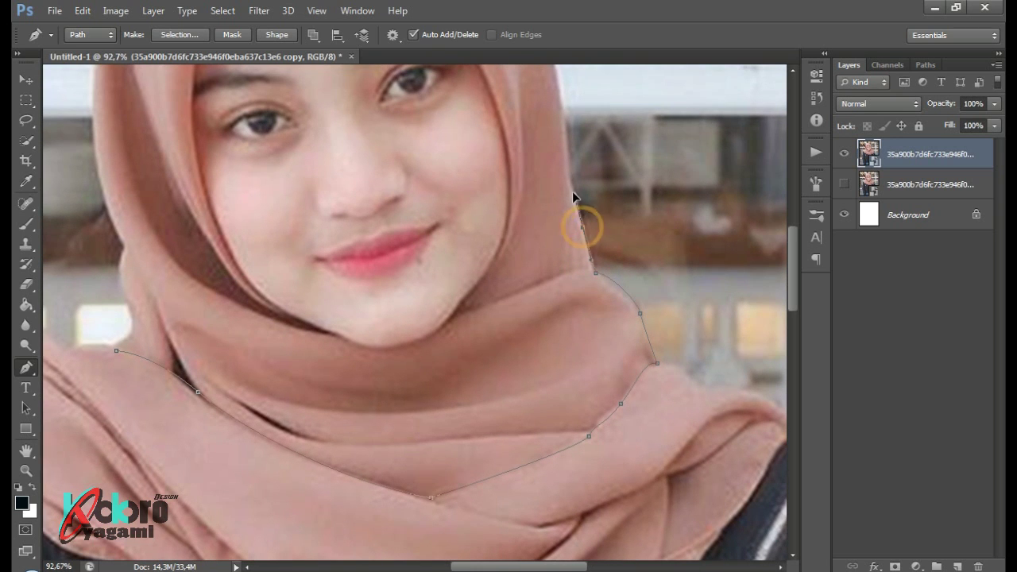
scroll(570, 198, up, 3)
scroll(576, 238, up, 1)
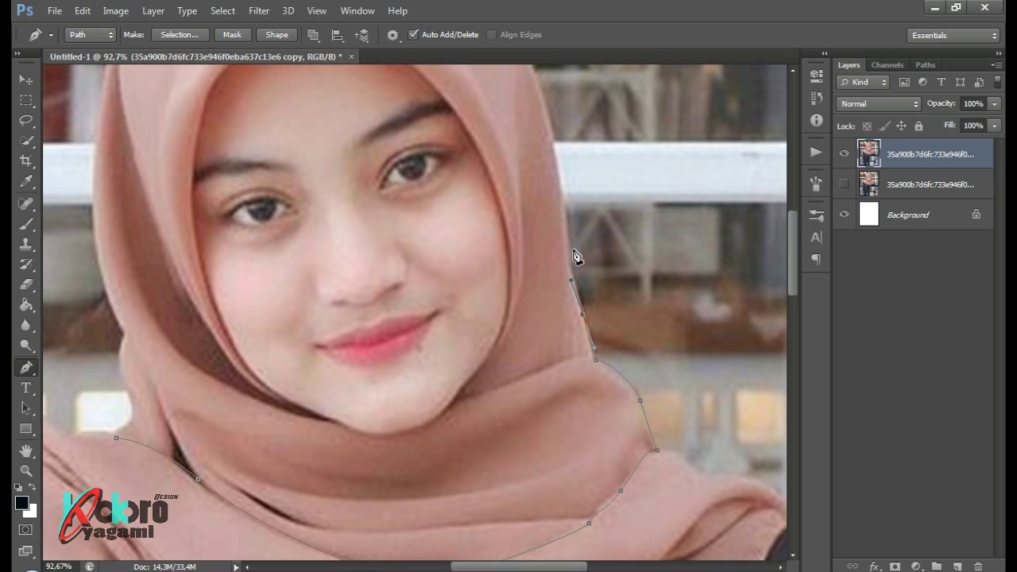
drag(568, 213, 563, 185)
Curve the path over the top of the hijab toward its left side
scroll(546, 135, up, 2)
scroll(540, 174, up, 4)
scroll(477, 181, up, 7)
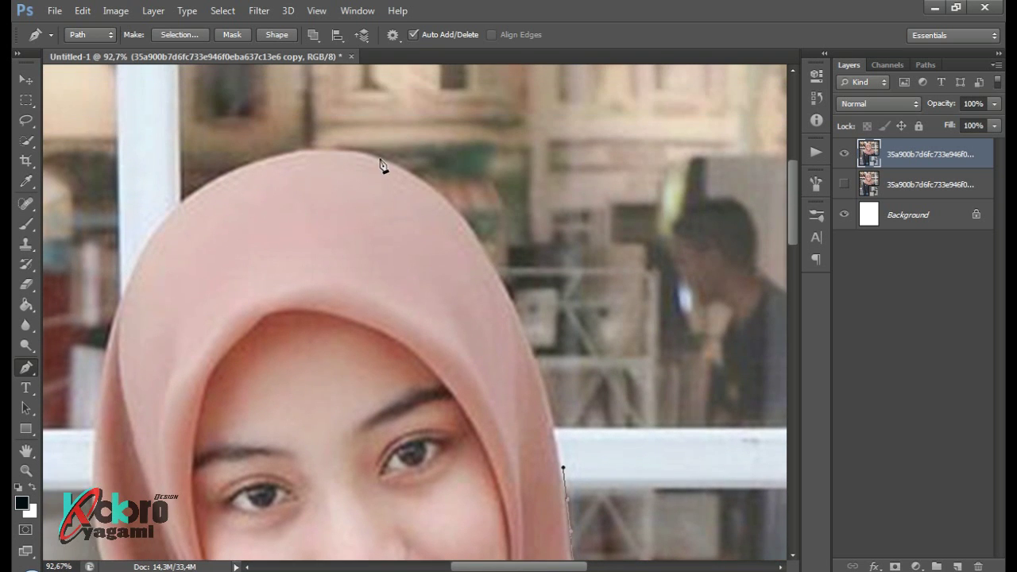
drag(379, 159, 530, 214)
scroll(139, 207, left, 1)
scroll(159, 215, left, 3)
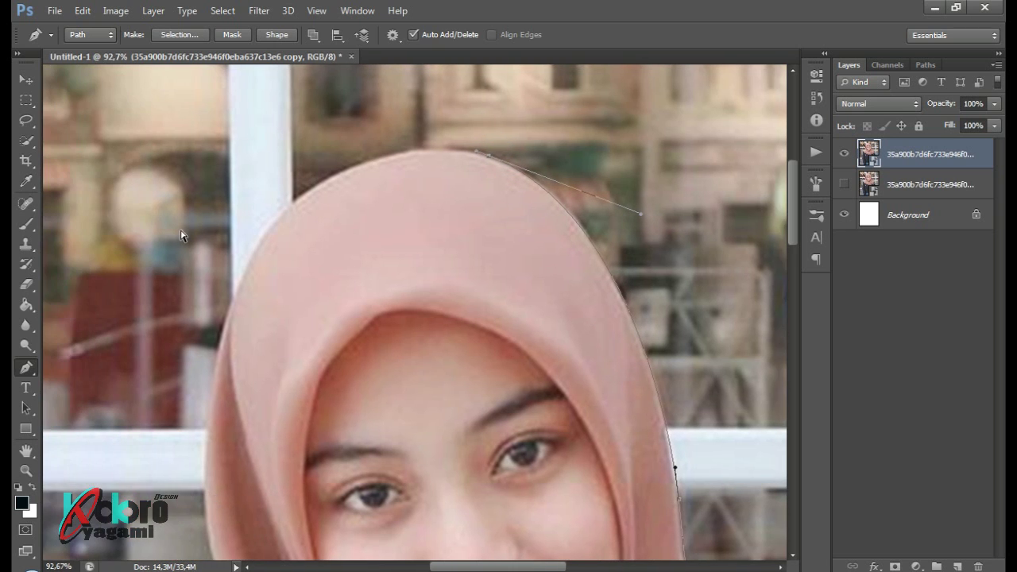
scroll(182, 227, left, 3)
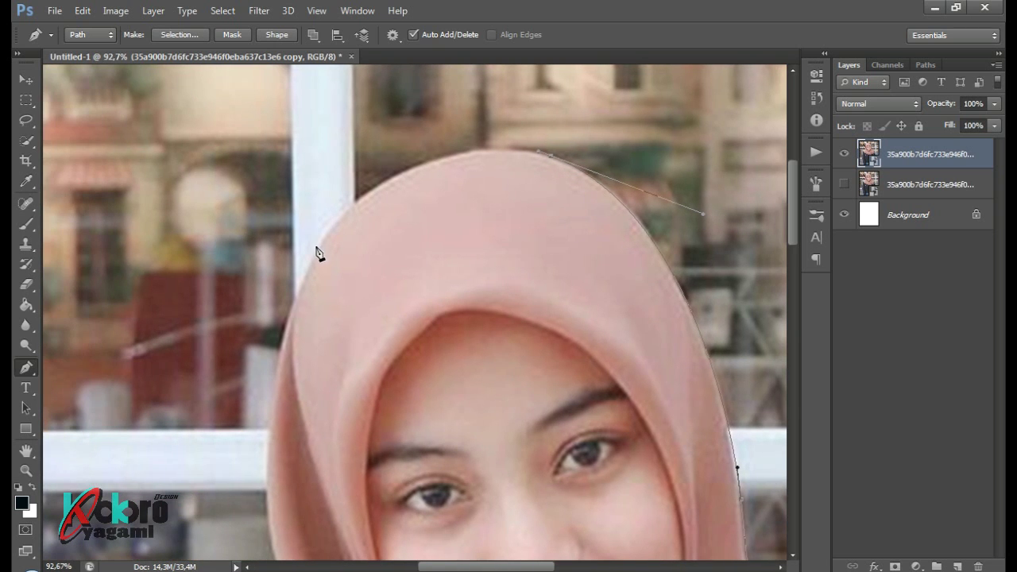
drag(317, 248, 306, 275)
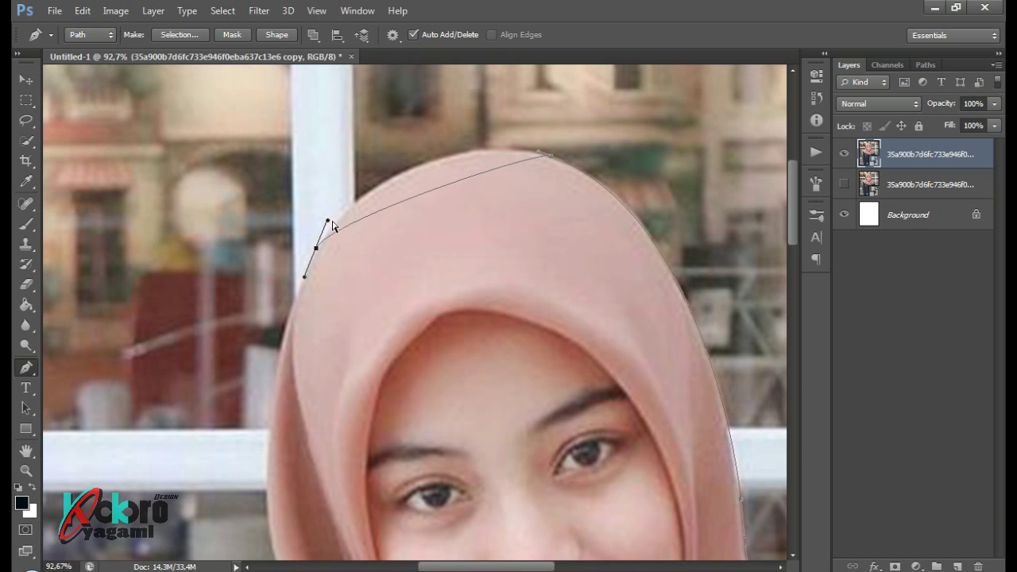
drag(329, 217, 400, 123)
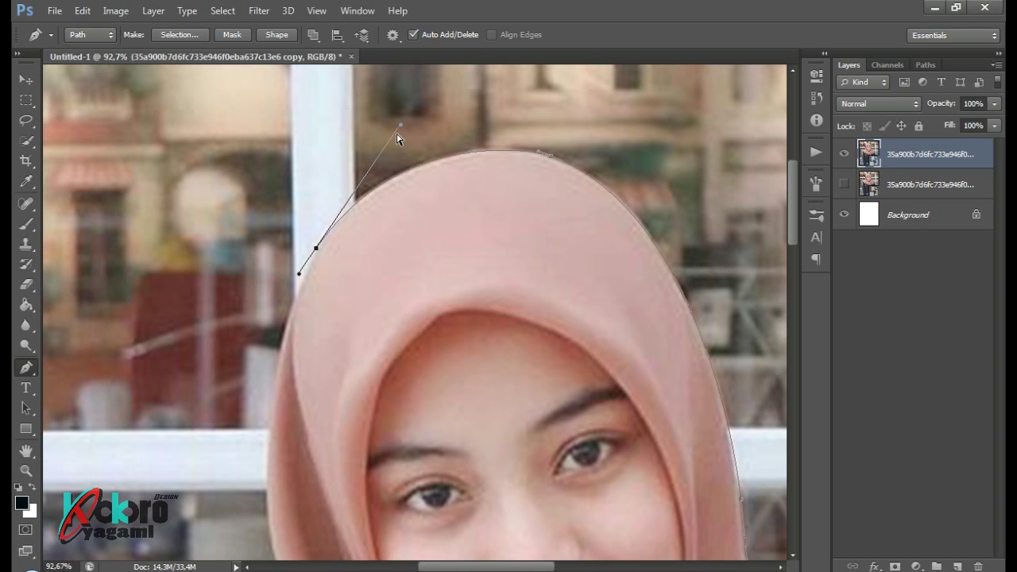
Bring the path down the hijab's left edge, undo a stray segment, and deselect the path
scroll(296, 362, down, 2)
scroll(293, 369, down, 2)
scroll(298, 421, down, 1)
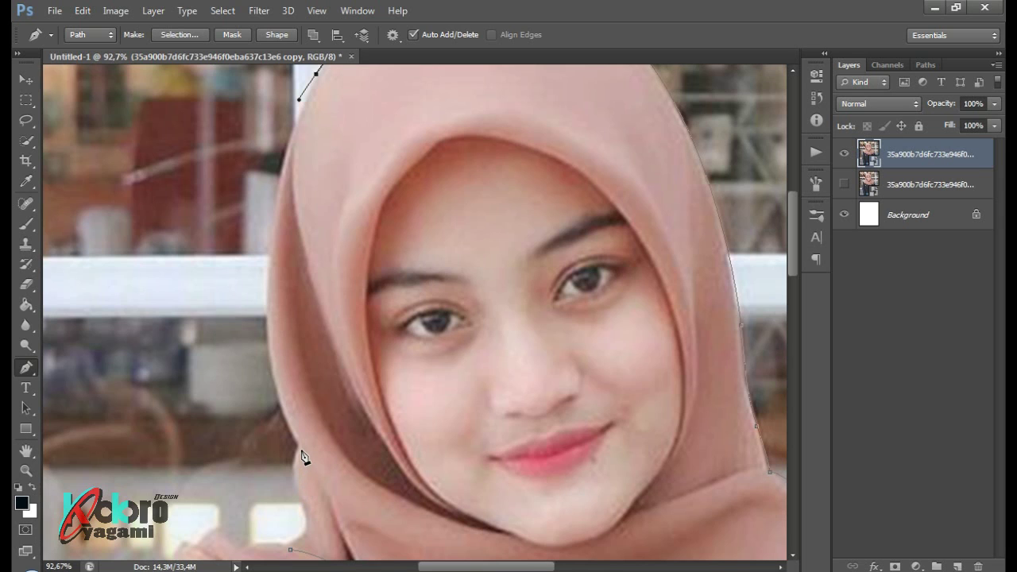
drag(301, 452, 310, 477)
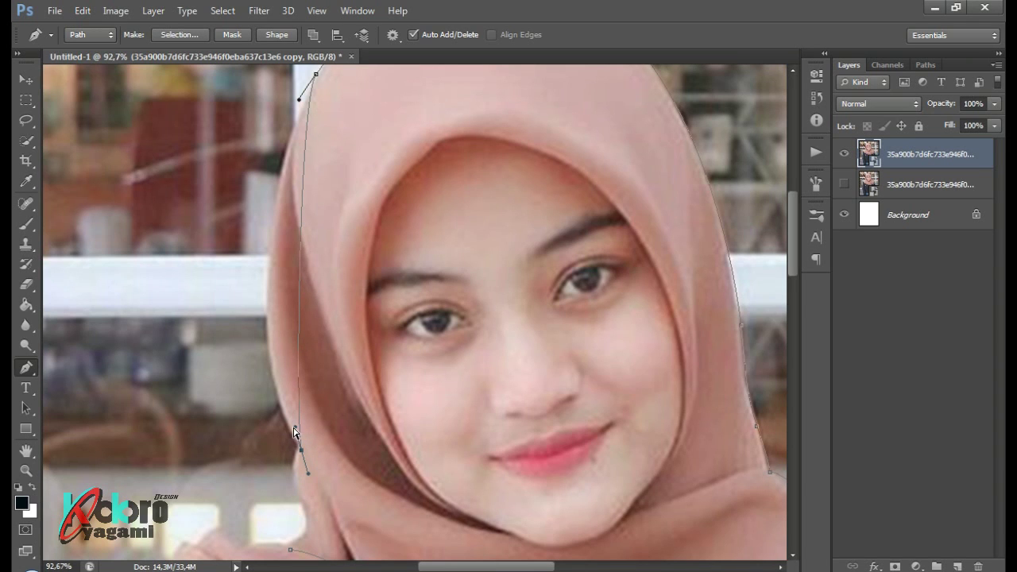
drag(294, 431, 222, 332)
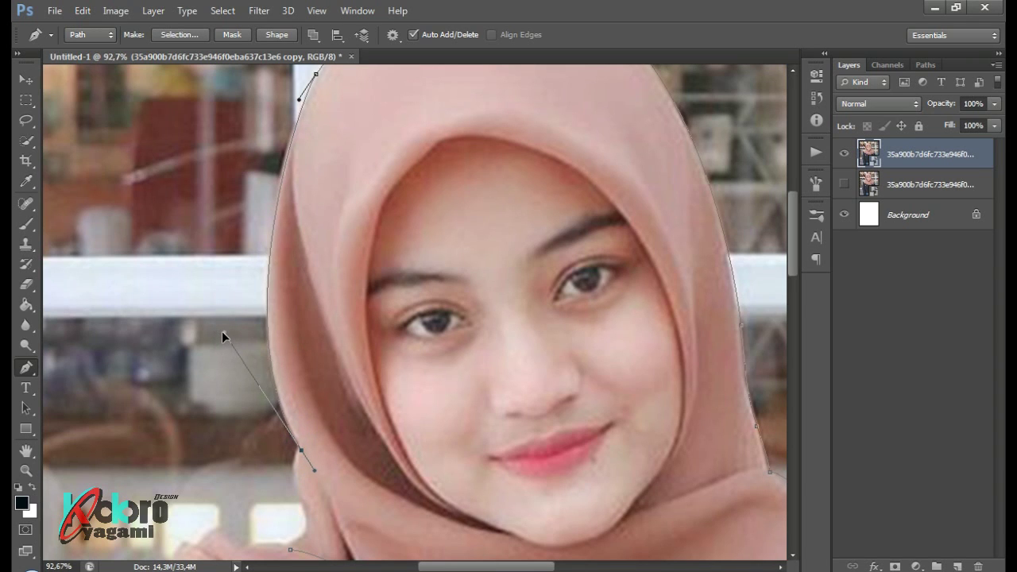
scroll(358, 424, down, 1)
scroll(360, 420, down, 2)
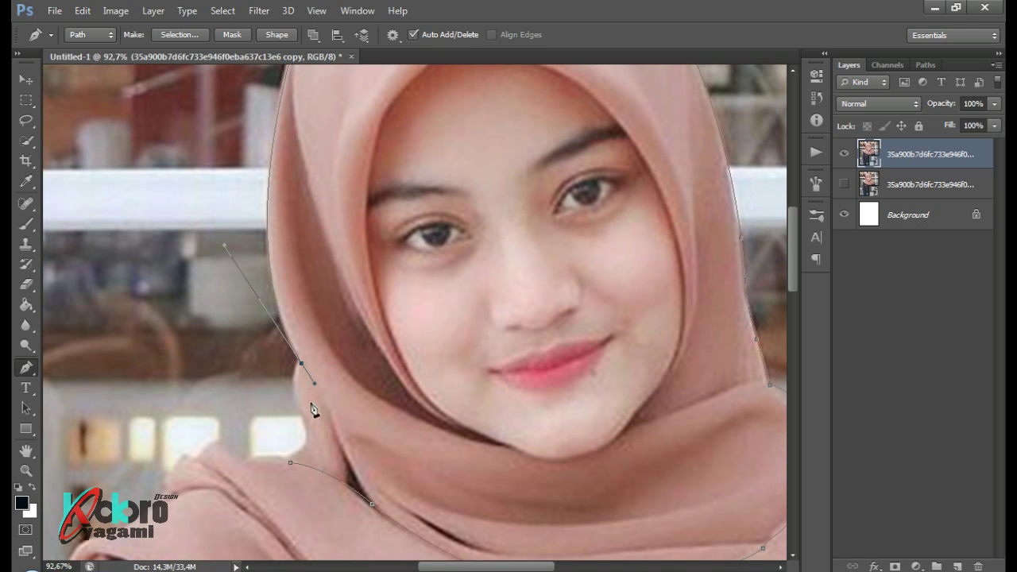
alt+click(300, 364)
key(ctrl+z)
ctrl+click(275, 479)
scroll(262, 400, down, 1)
Turn the traced head-and-hijab path into a selection
scroll(397, 347, down, 1)
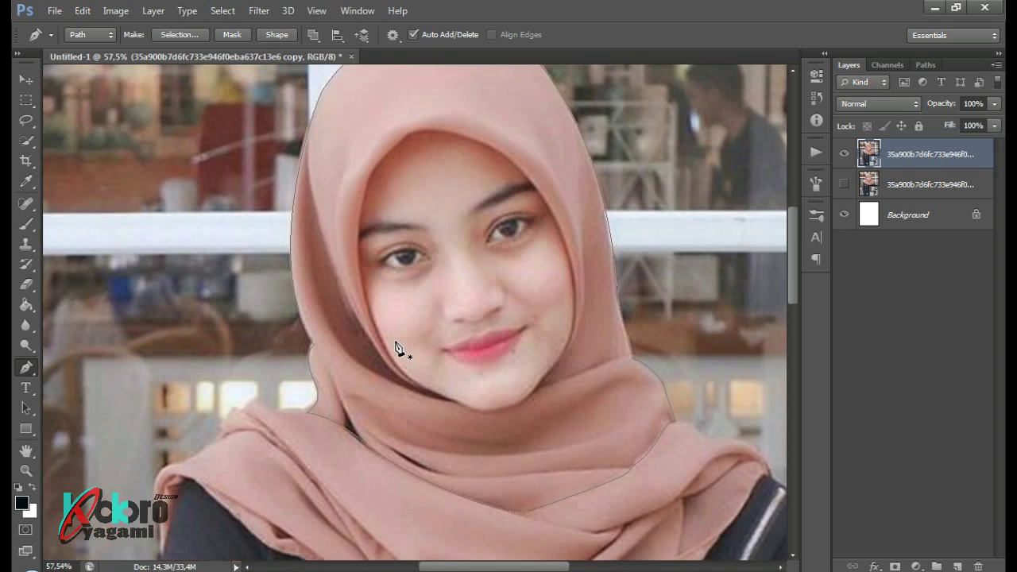
scroll(454, 283, down, 1)
scroll(450, 287, down, 1)
right_click(441, 271)
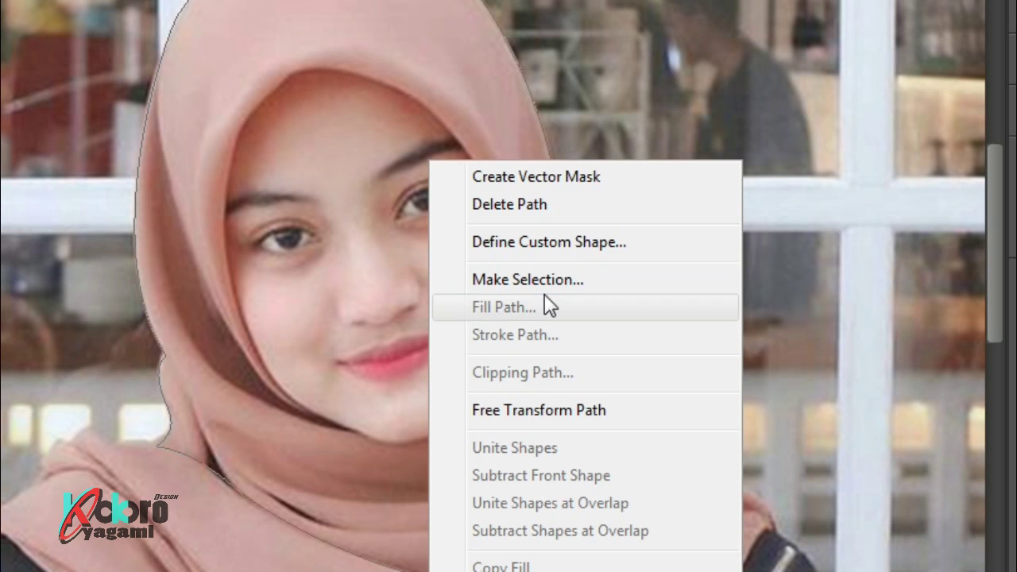
click(542, 282)
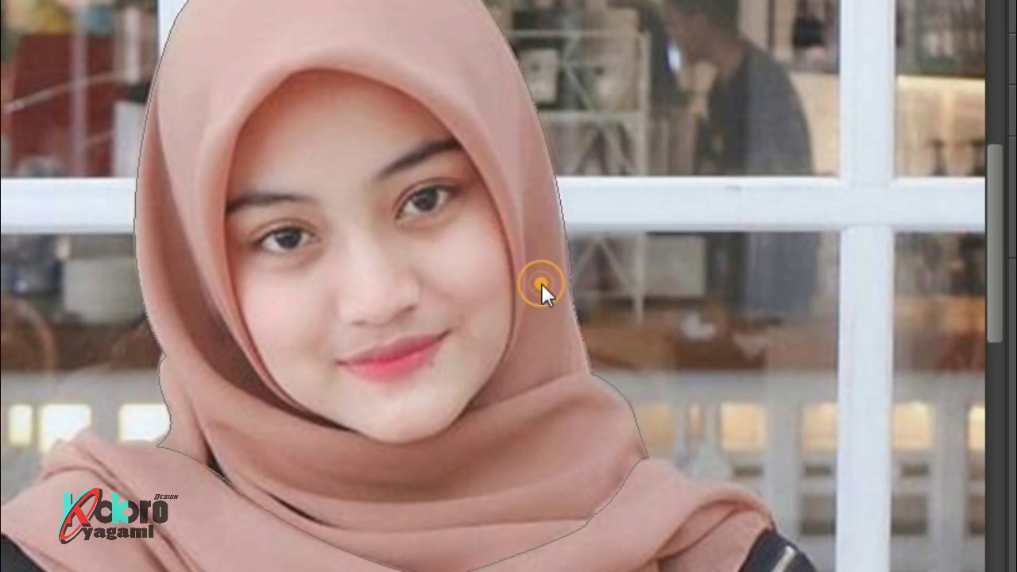
click(640, 84)
Rasterize the top layer and cut the selection onto Layer 1, toggling the photo to check
right_click(921, 165)
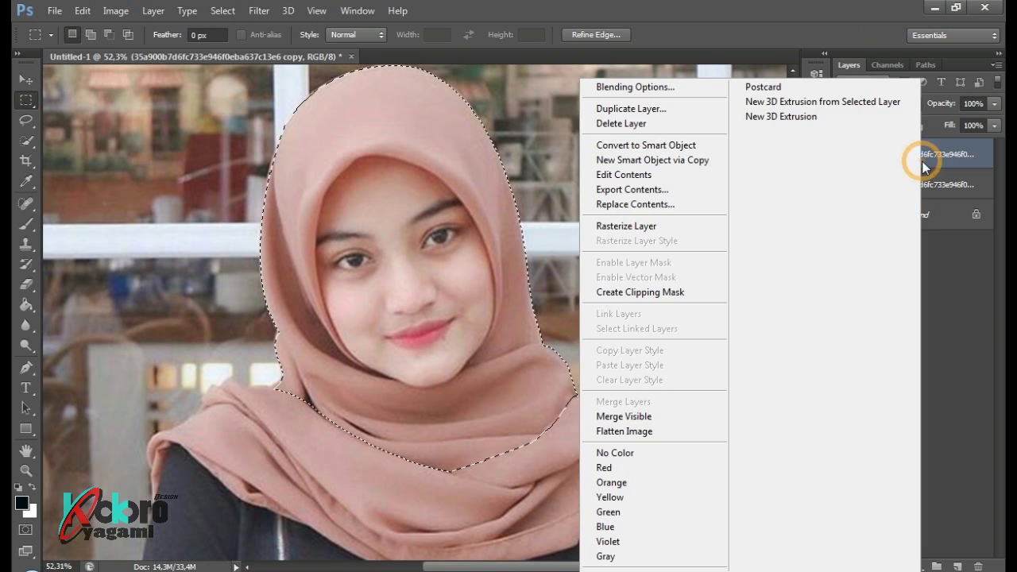
click(519, 225)
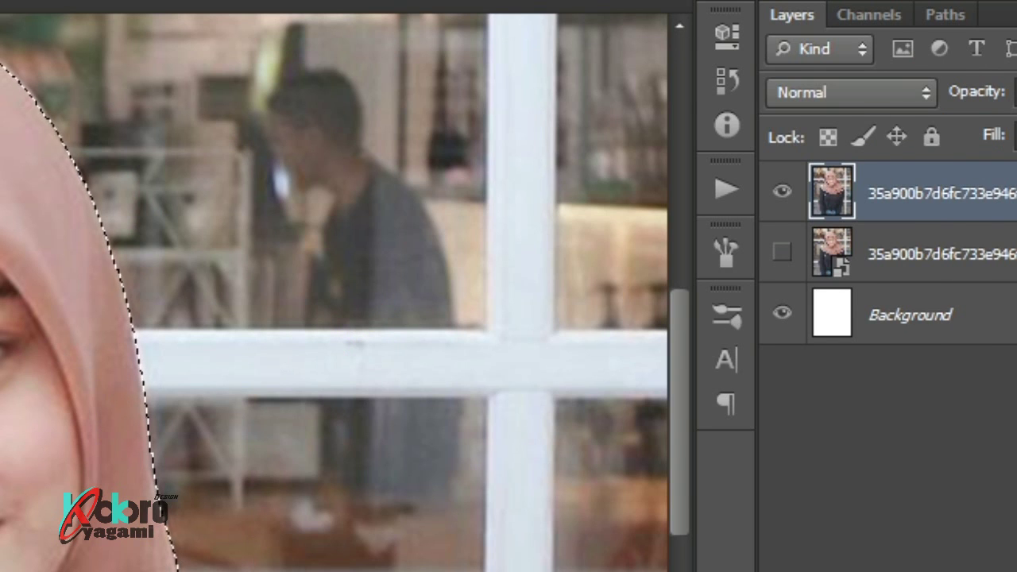
right_click(391, 237)
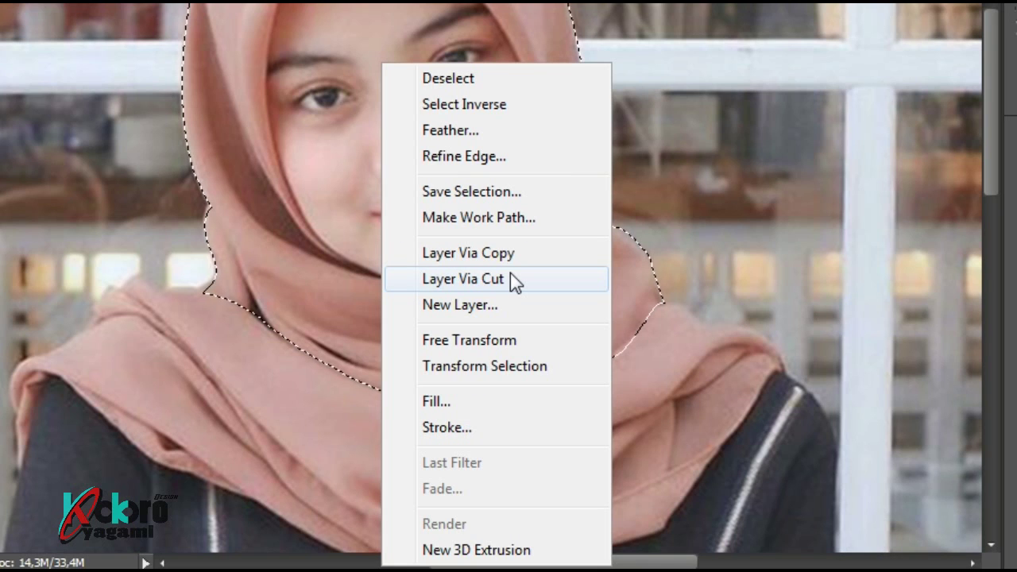
click(511, 273)
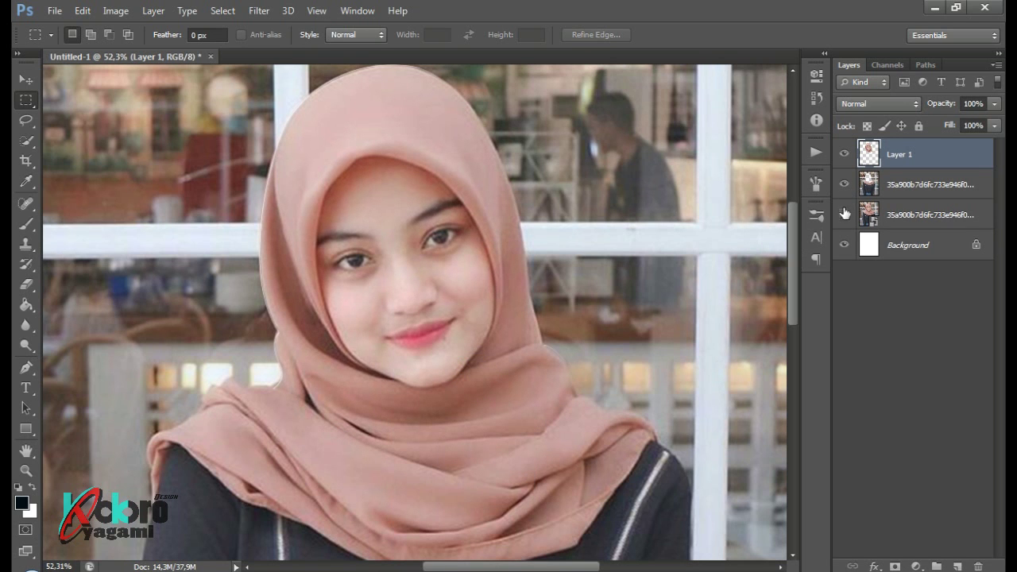
click(843, 187)
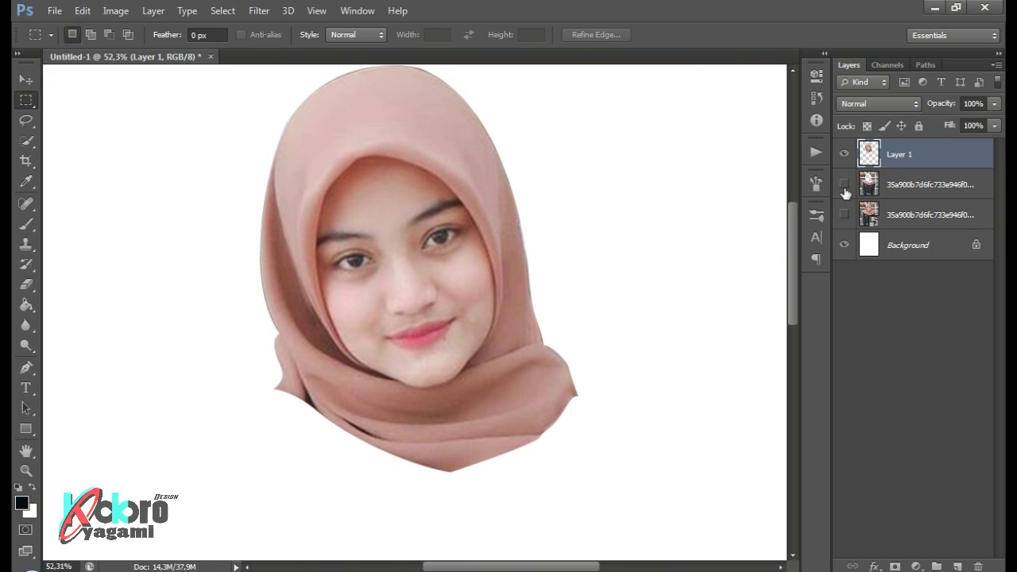
click(844, 185)
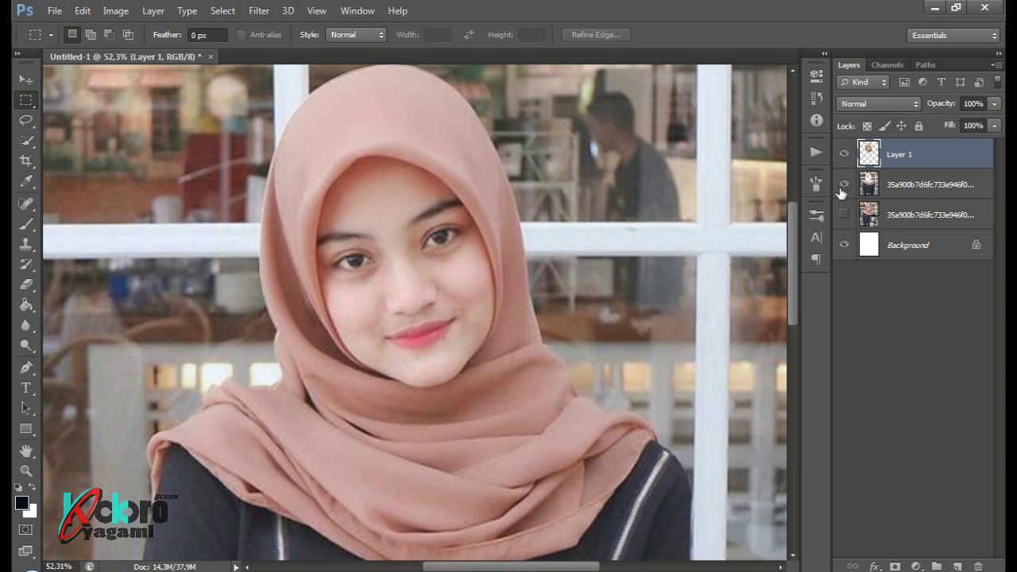
click(27, 80)
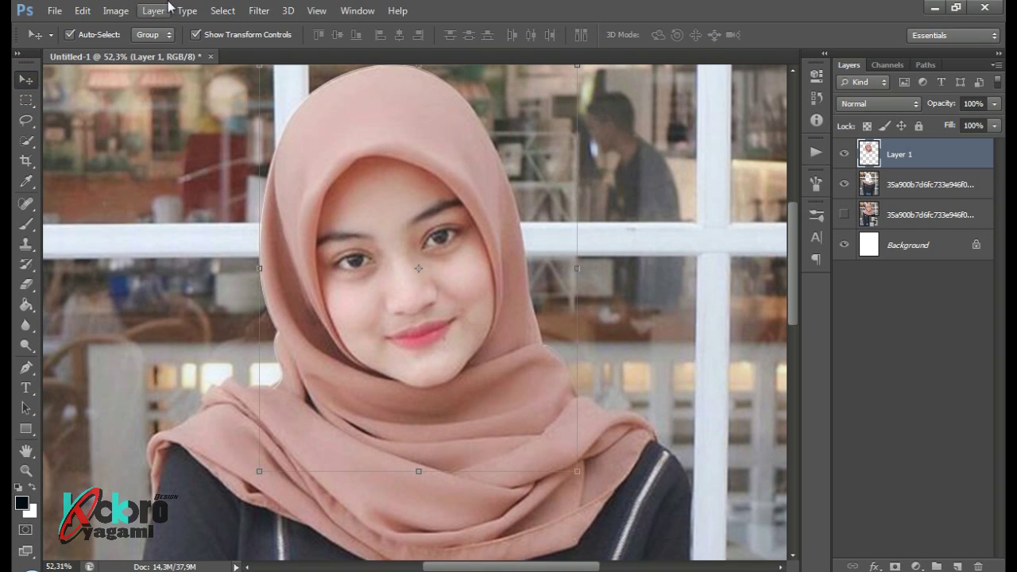
Open Filter > Liquify on the cut-out face and zoom the preview to 50%
click(259, 11)
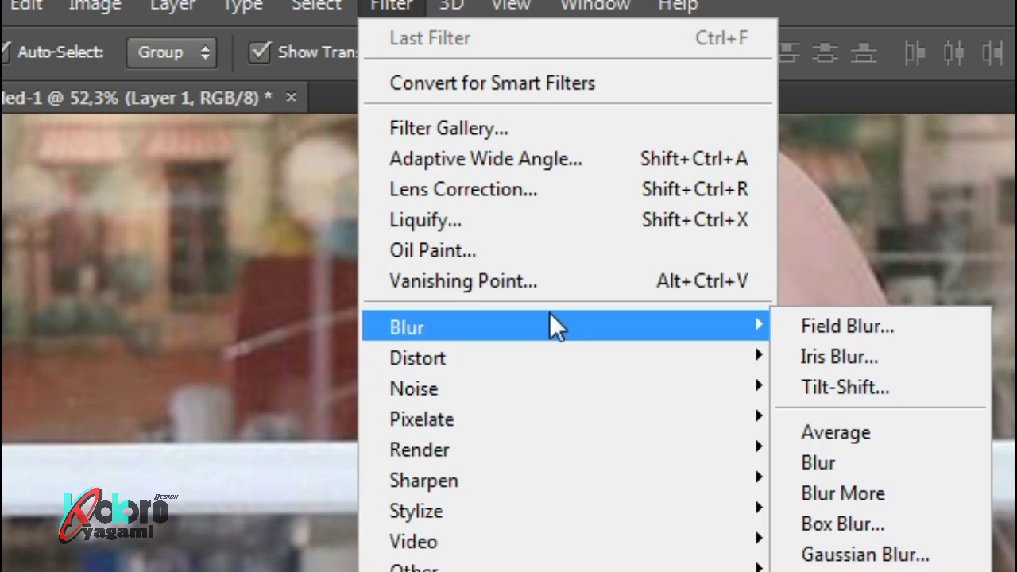
click(602, 223)
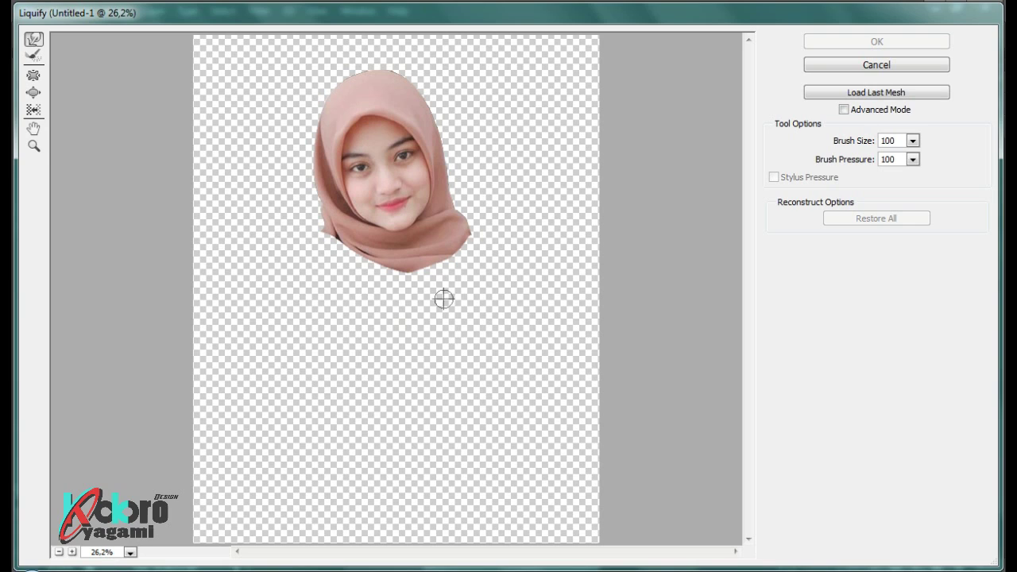
key(alt)
click(73, 552)
scroll(427, 236, up, 1)
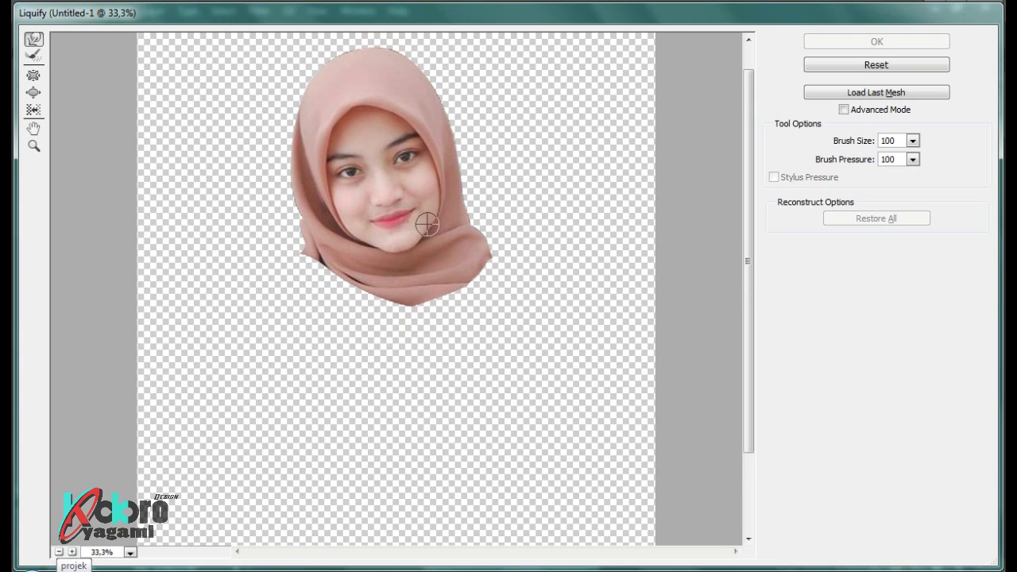
scroll(427, 227, up, 1)
scroll(427, 224, down, 1)
scroll(413, 223, up, 1)
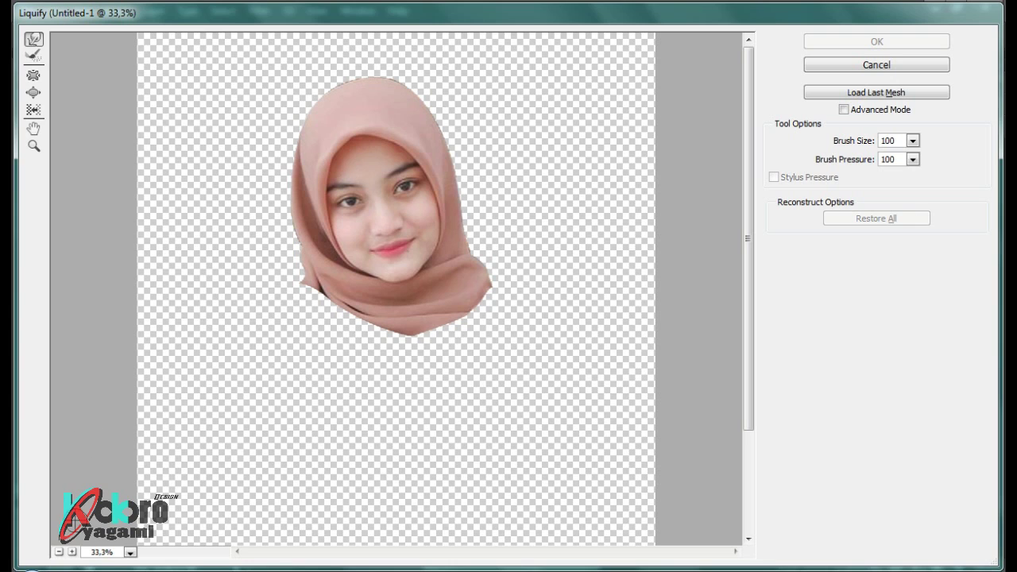
click(72, 552)
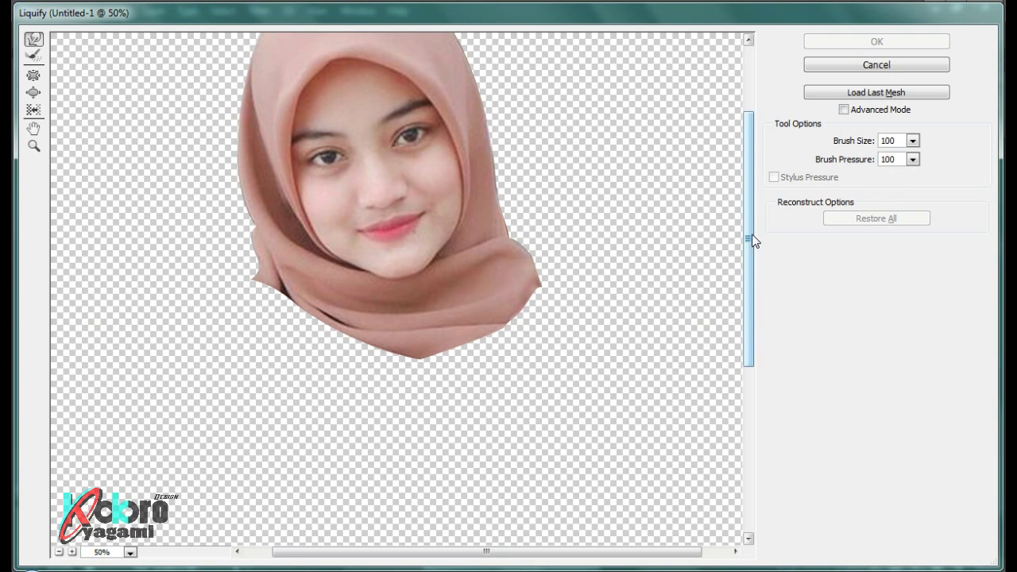
drag(754, 241, 751, 224)
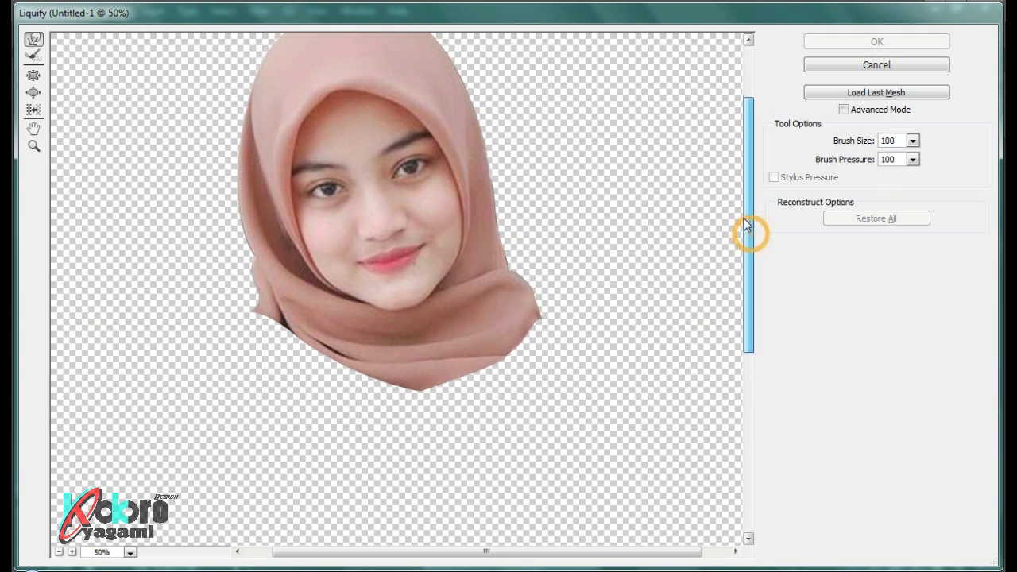
Bloat both eyes twice each with a size-200 Bloat brush
click(34, 93)
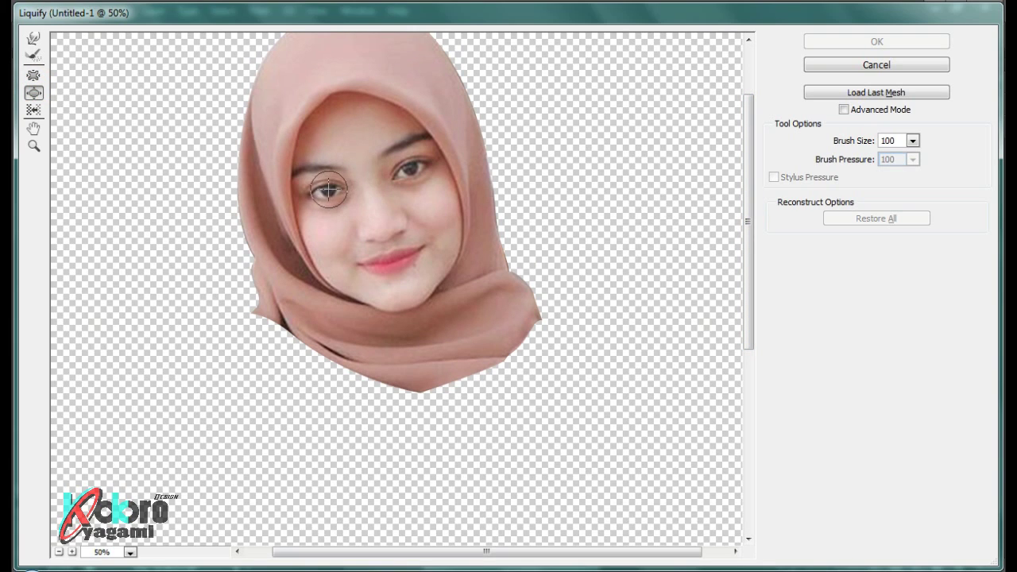
key(bracketright)
key(bracketright)
key(bracketright)
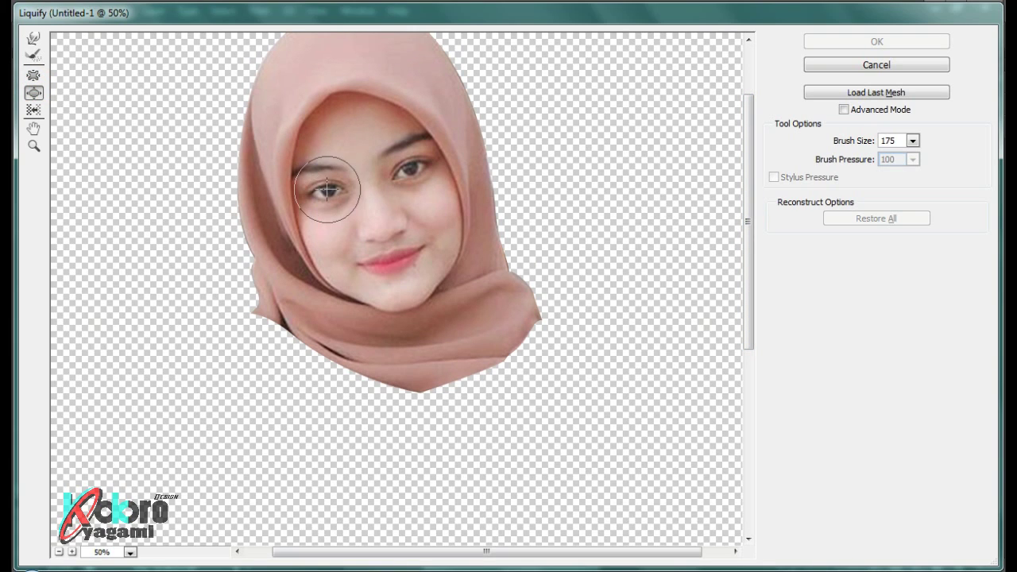
key(bracketright)
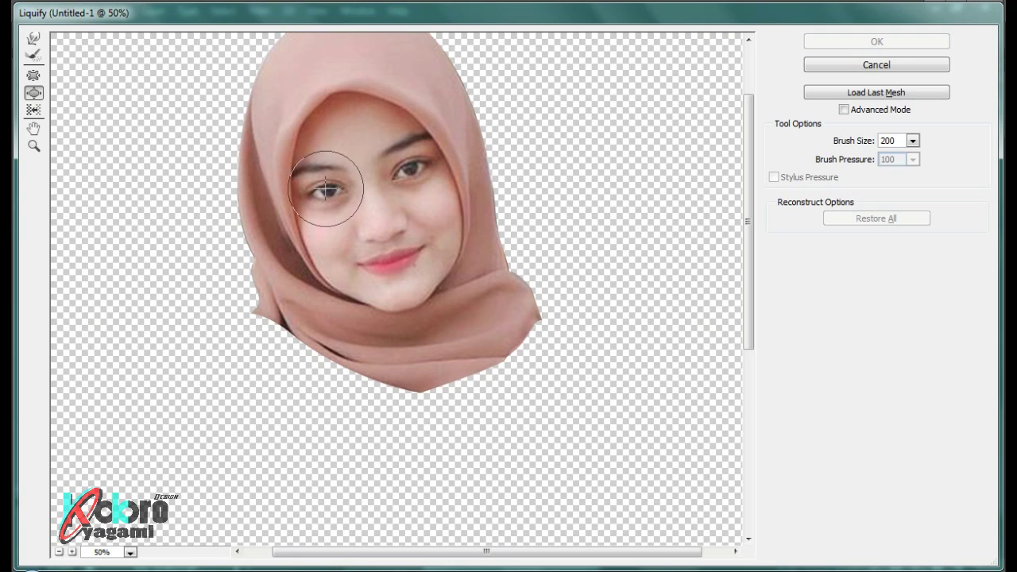
click(327, 189)
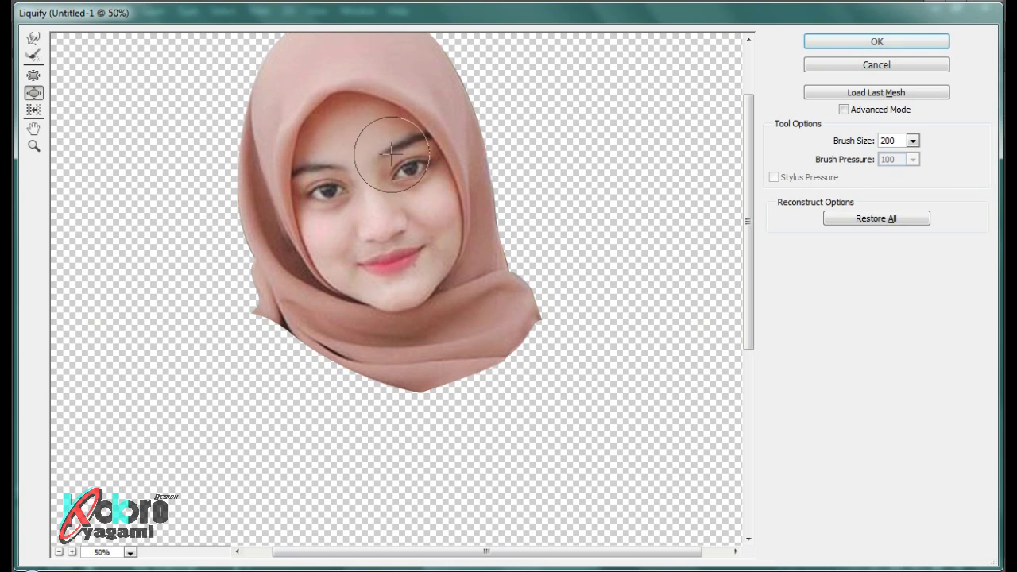
click(406, 169)
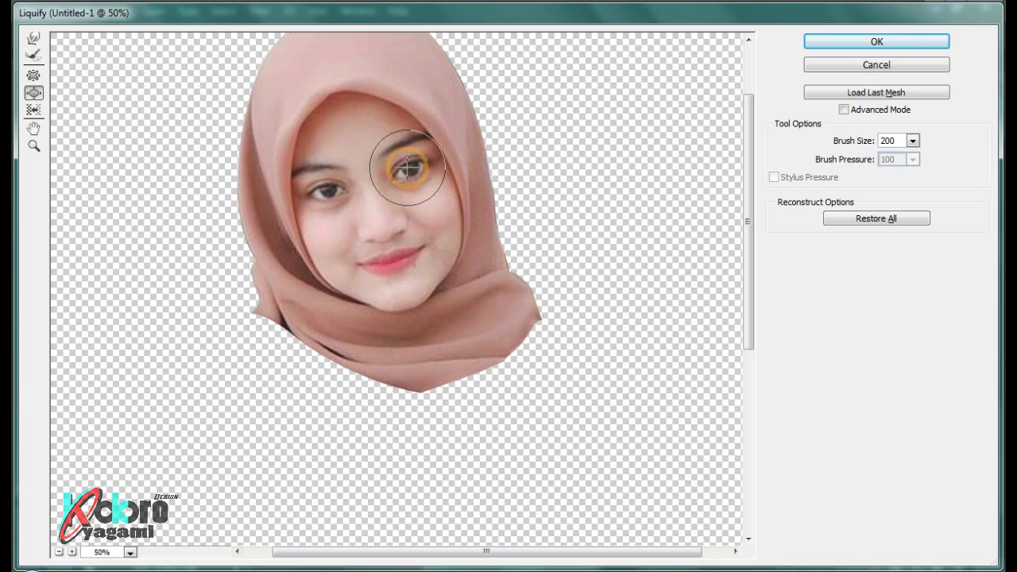
click(329, 186)
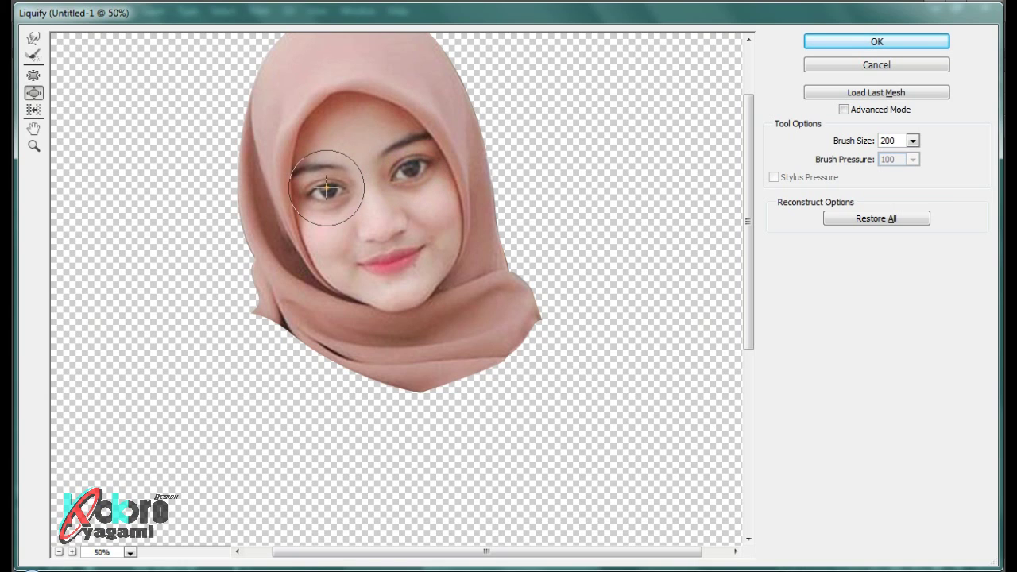
click(407, 169)
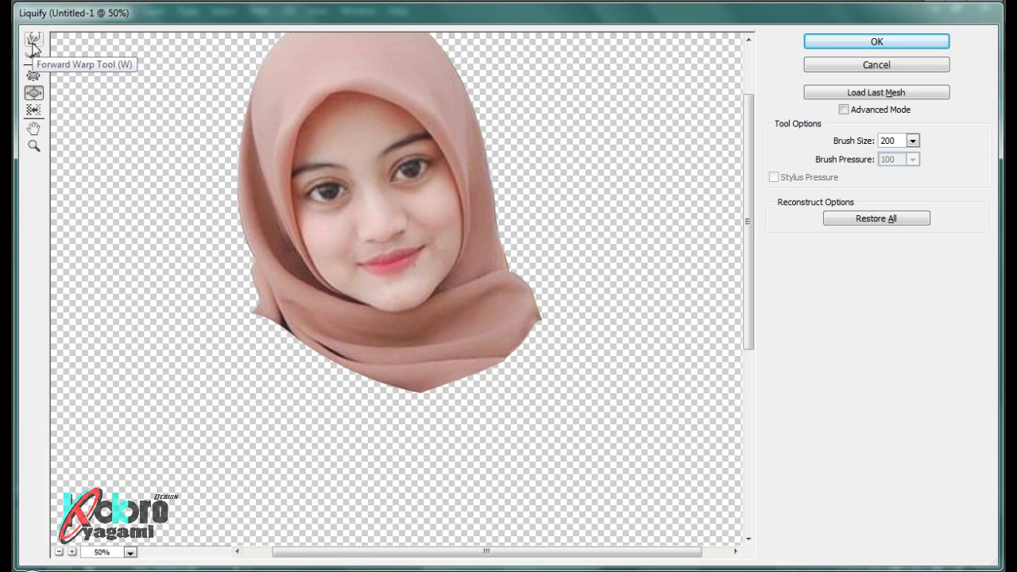
Bloat the nose and both eyes slightly larger
click(34, 38)
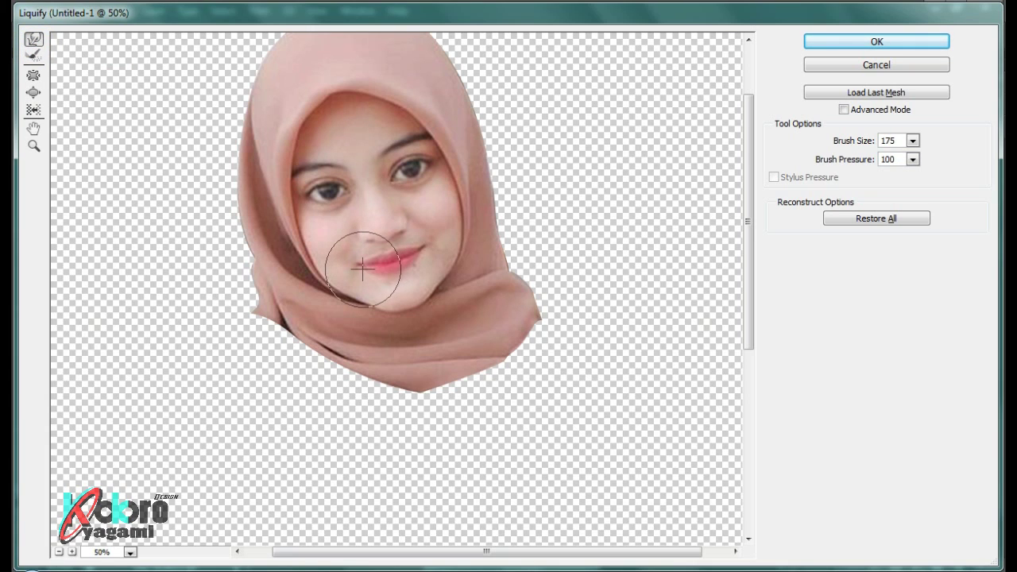
key(bracketleft)
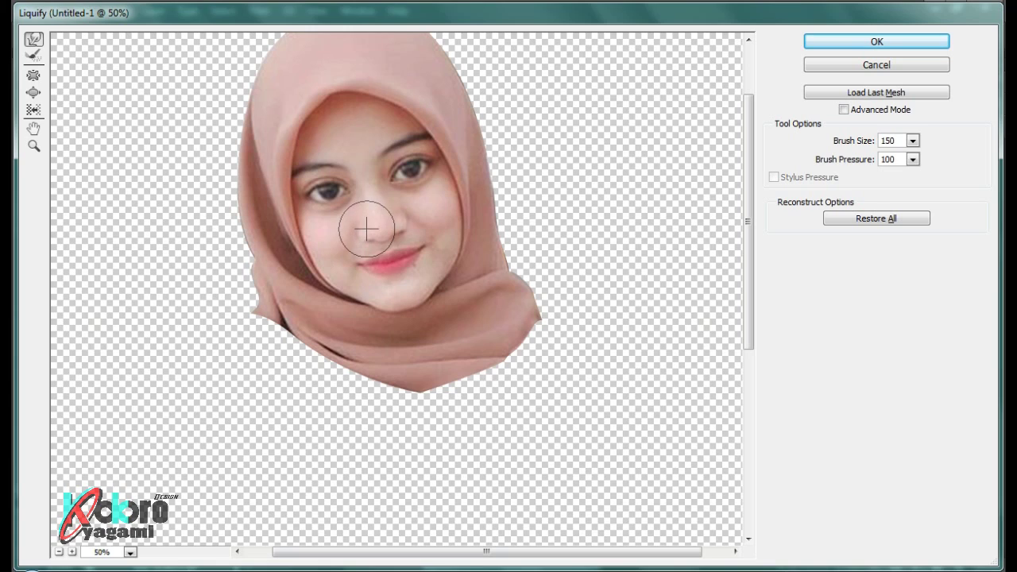
click(34, 91)
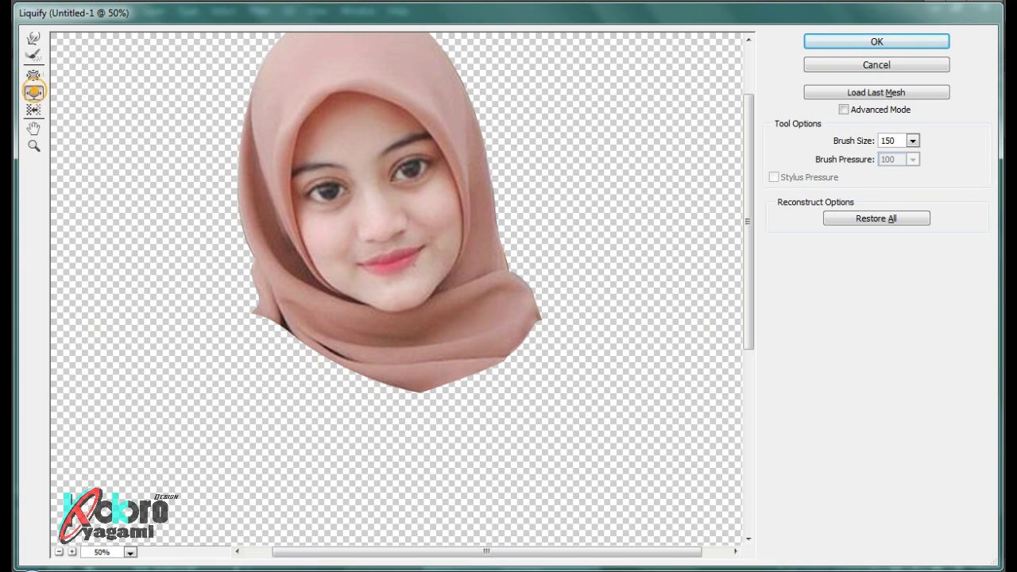
click(375, 215)
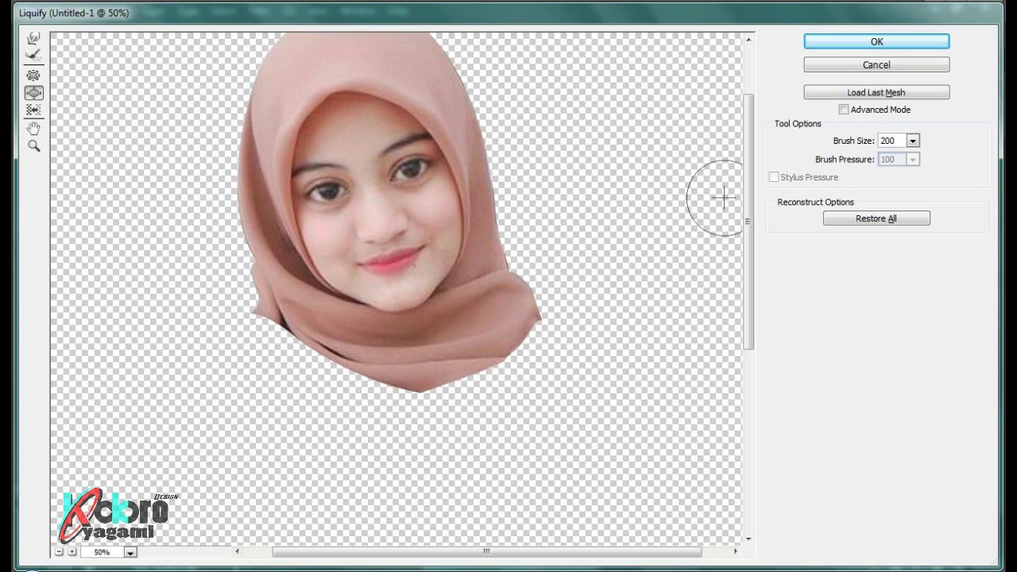
click(328, 191)
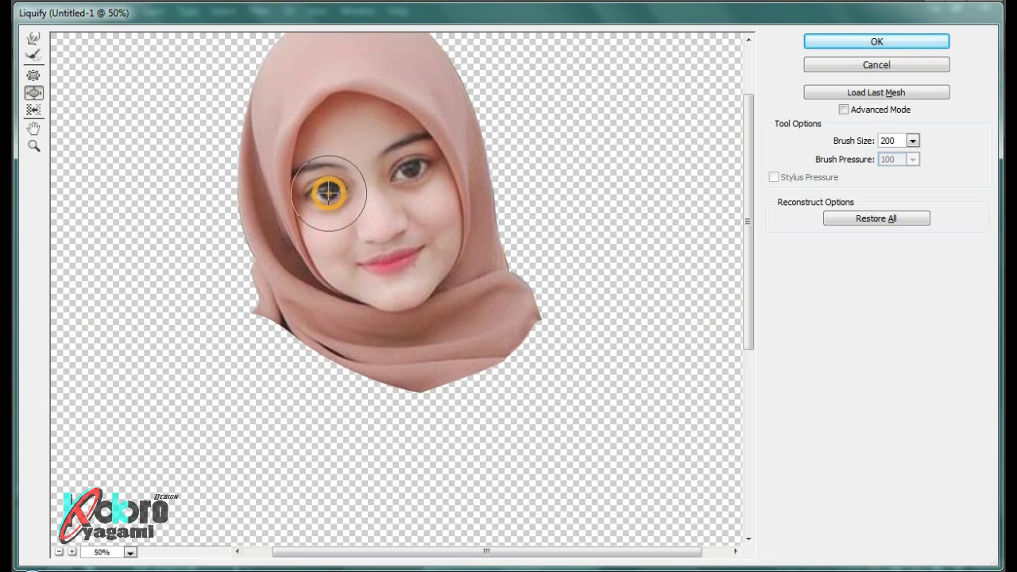
click(409, 169)
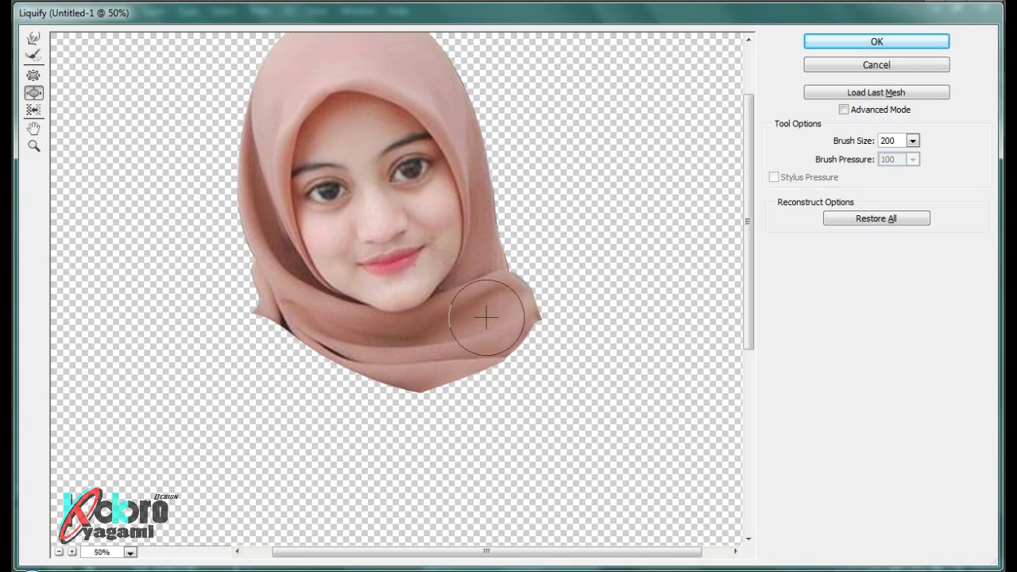
Push the right cheek and jaw inward with a size-300 Forward Warp brush
click(33, 41)
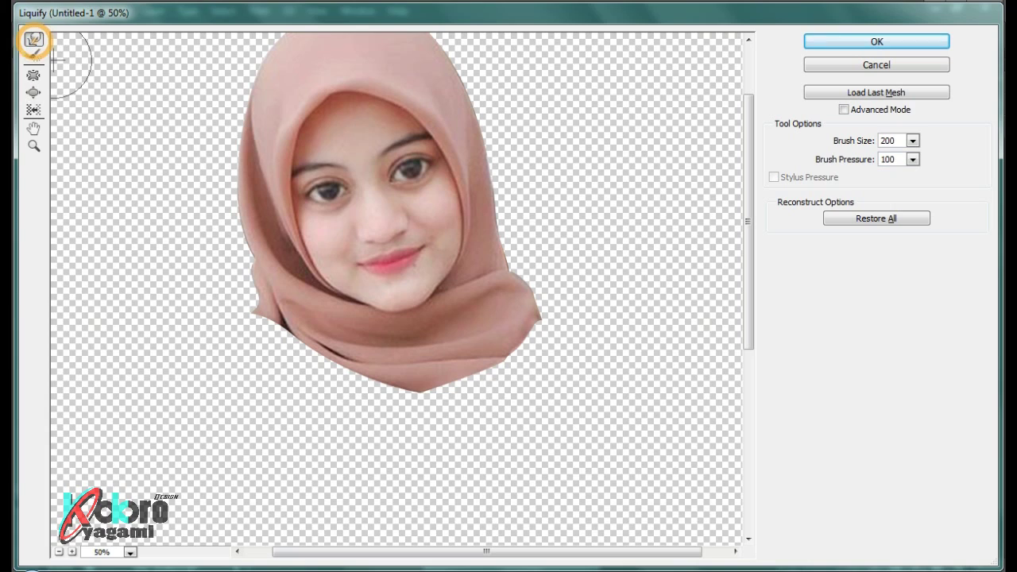
key(bracketright)
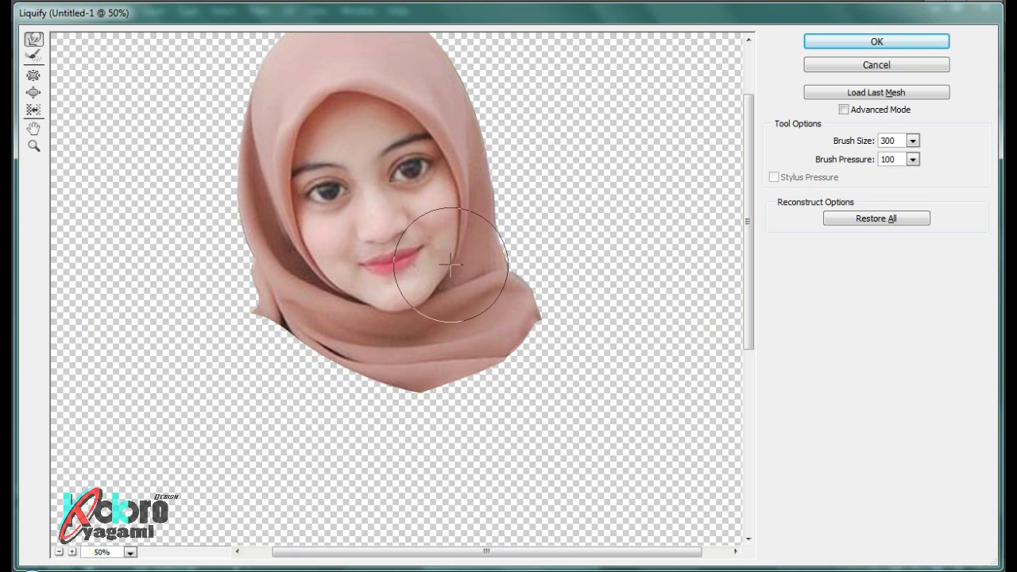
drag(442, 243, 448, 265)
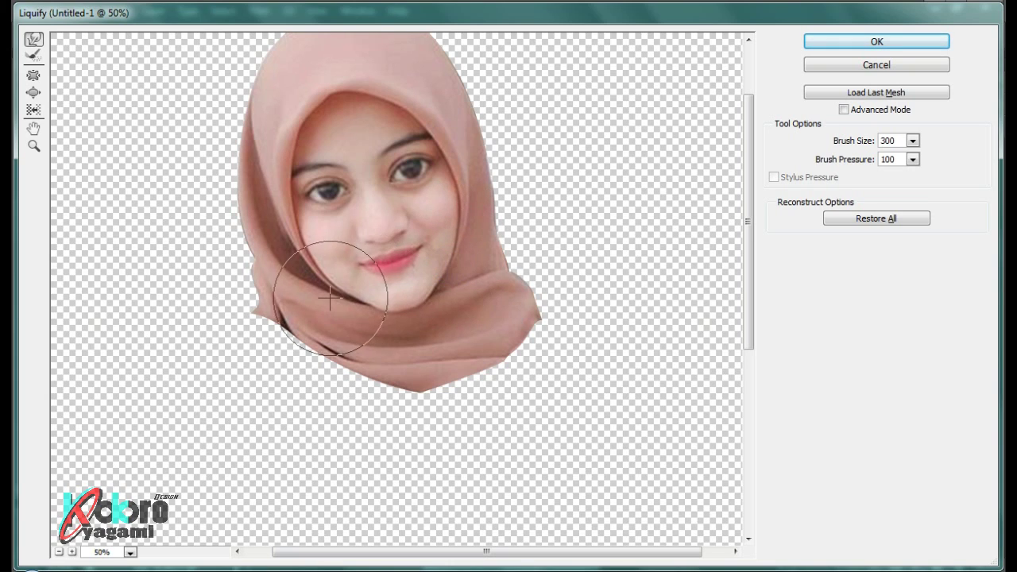
Try a warp stroke on the right eye, then undo the distortion and reduce the brush to 250
click(33, 94)
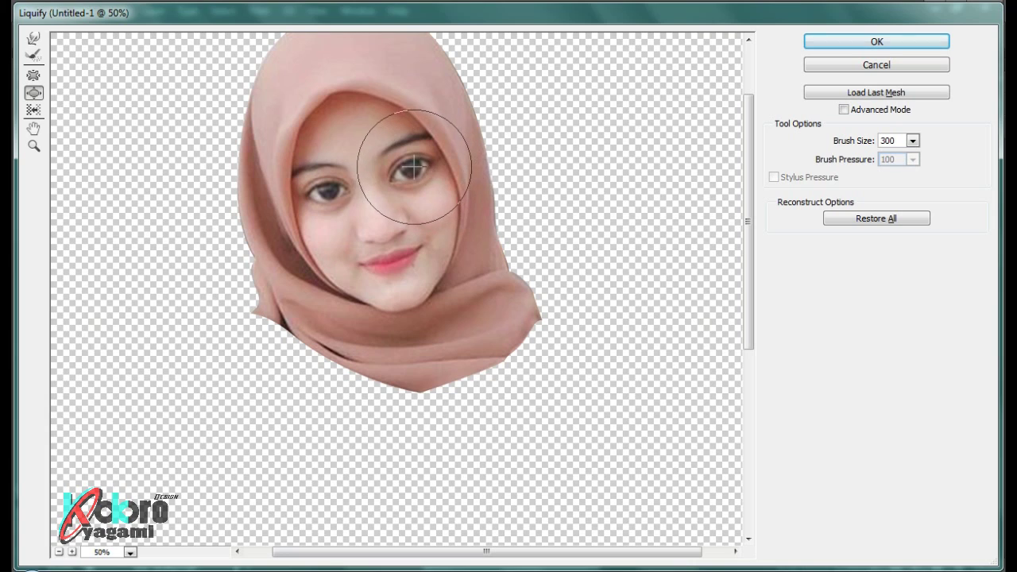
click(32, 40)
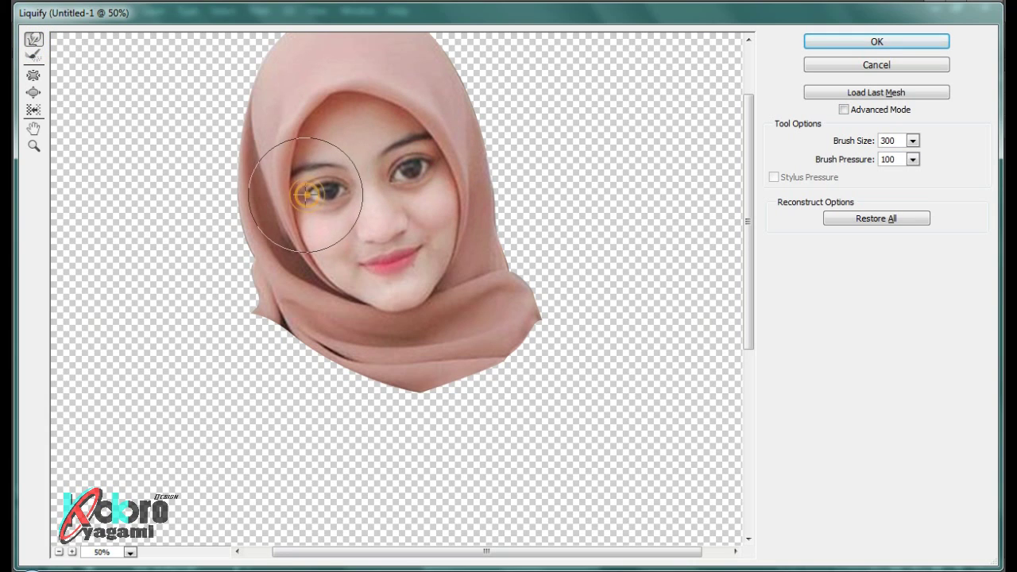
click(430, 163)
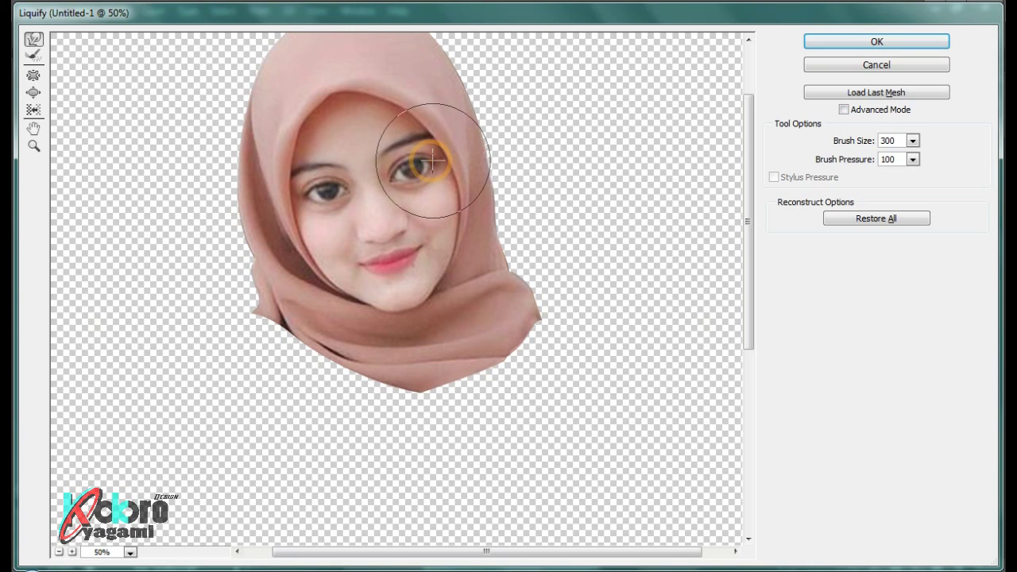
click(34, 93)
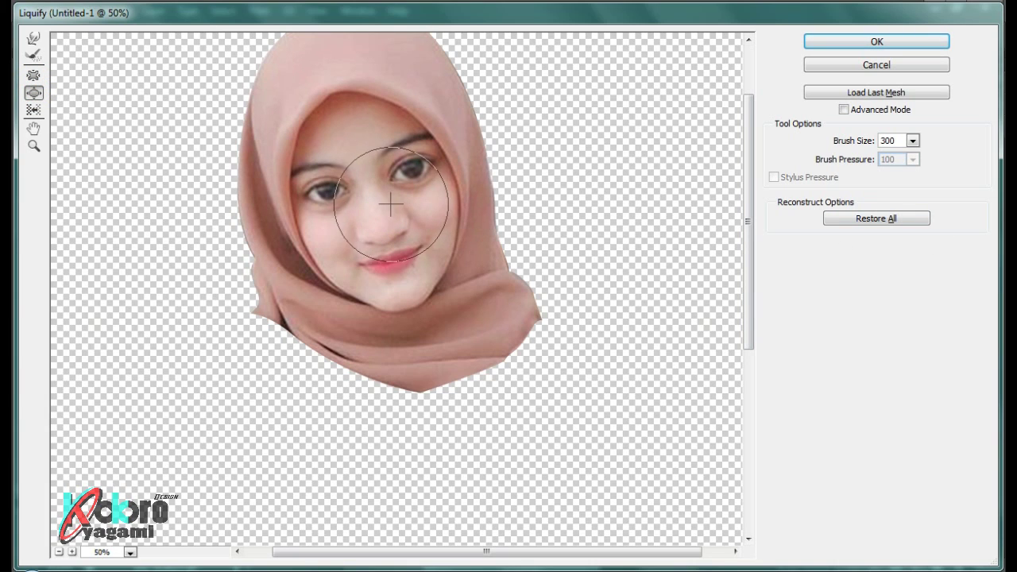
key(bracketleft)
key(ctrl+z)
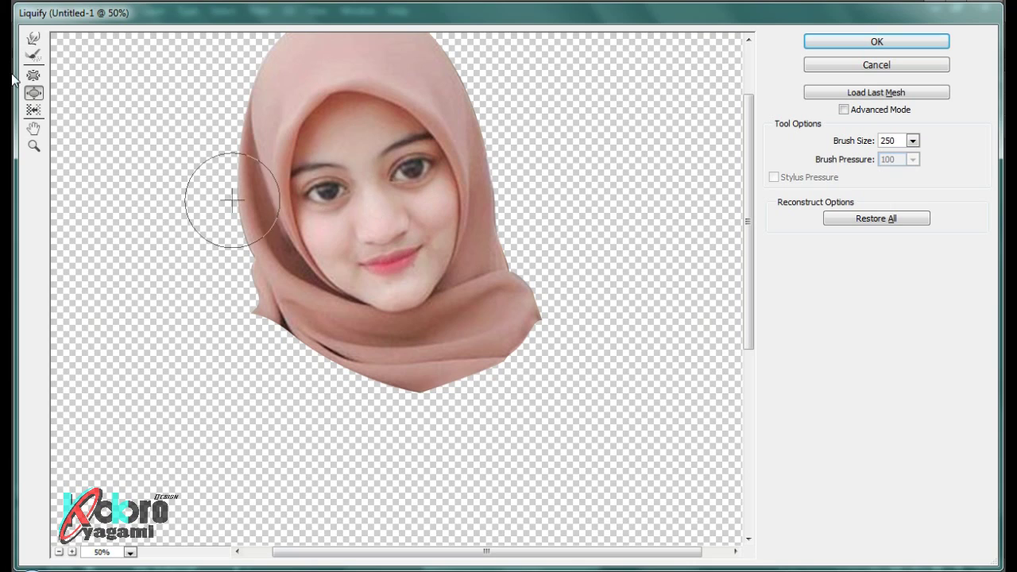
Lift both mouth corners upward with Forward Warp into a gentle smile
click(33, 76)
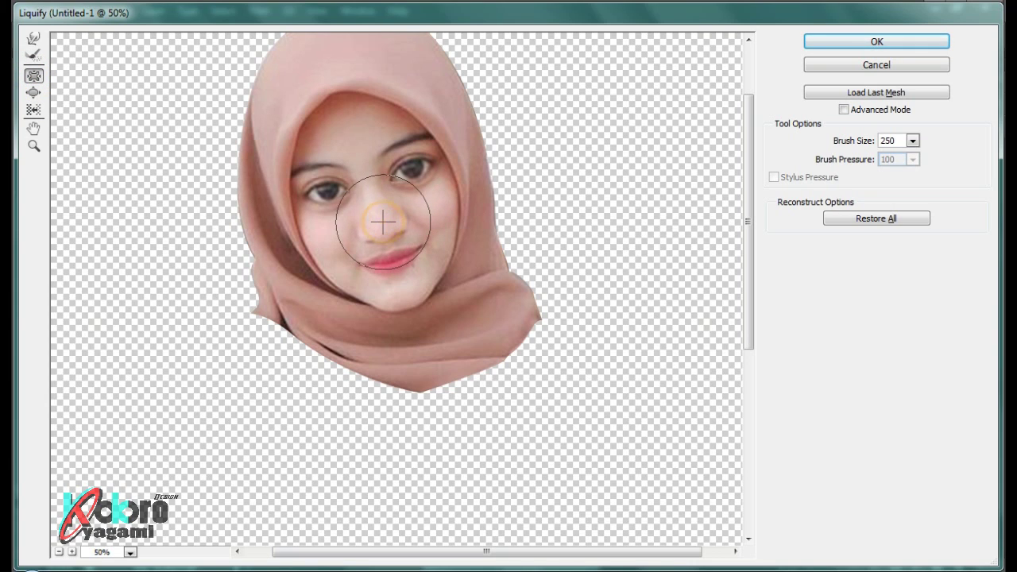
click(32, 37)
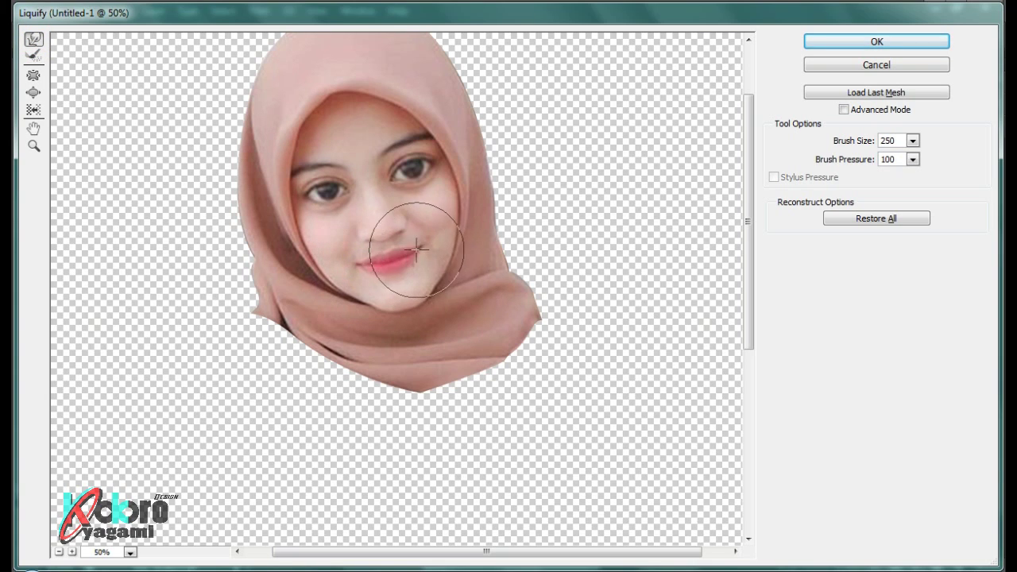
drag(416, 250, 421, 244)
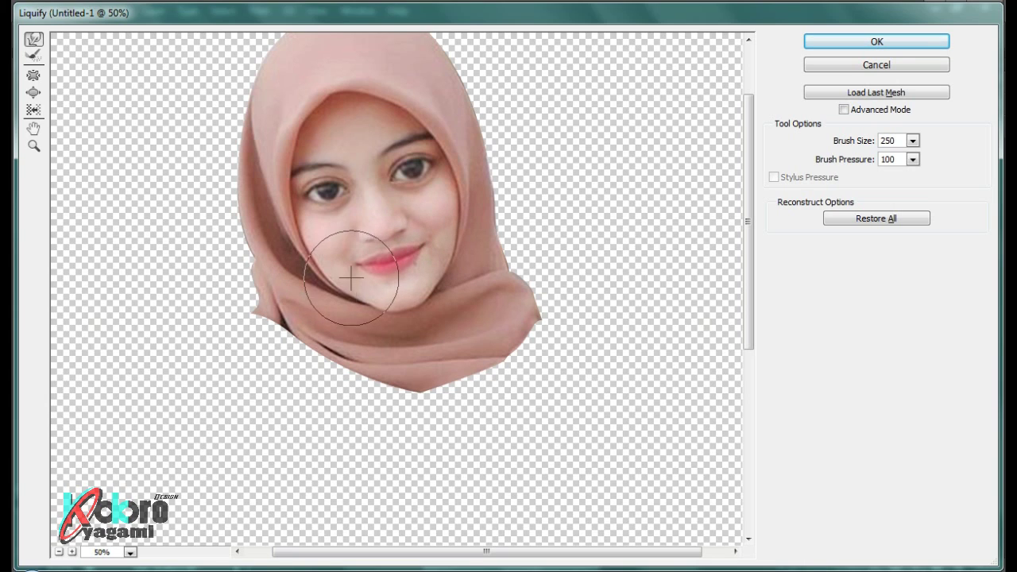
drag(360, 266, 356, 267)
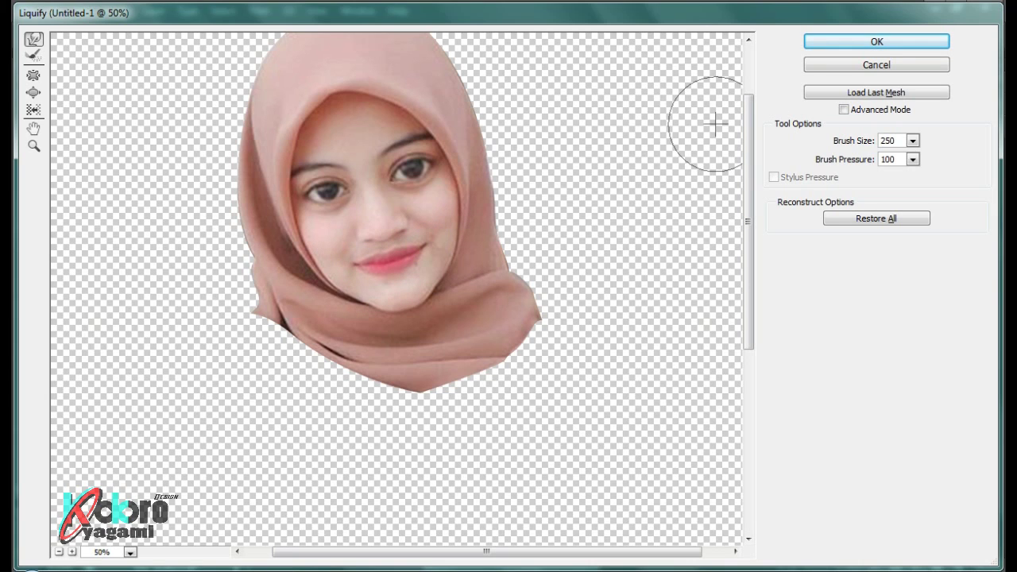
scroll(642, 170, down, 1)
scroll(642, 170, up, 1)
scroll(642, 170, up, 3)
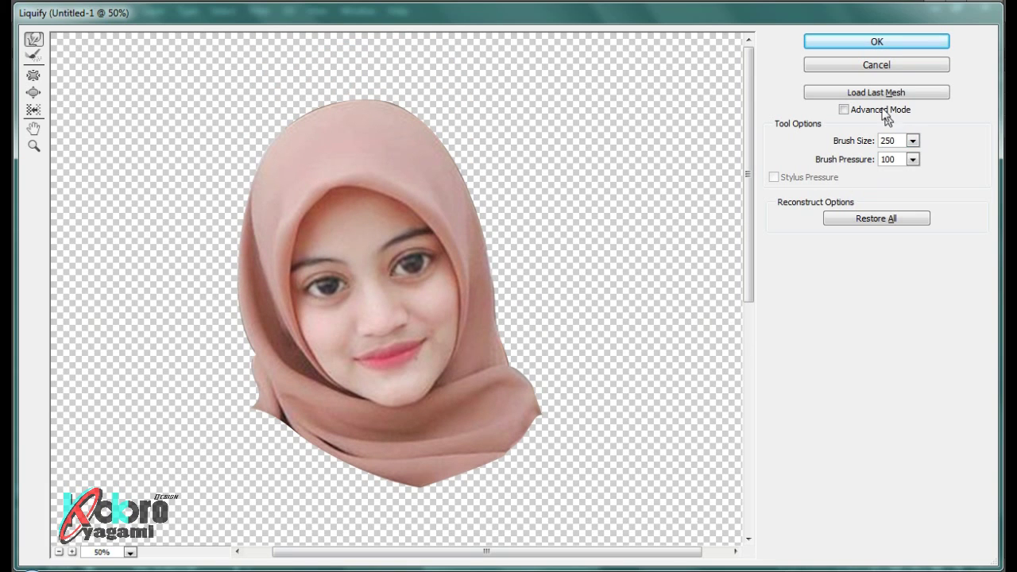
Apply Liquify with OK, target the photo copy layer, and zoom out with the Move tool
click(878, 44)
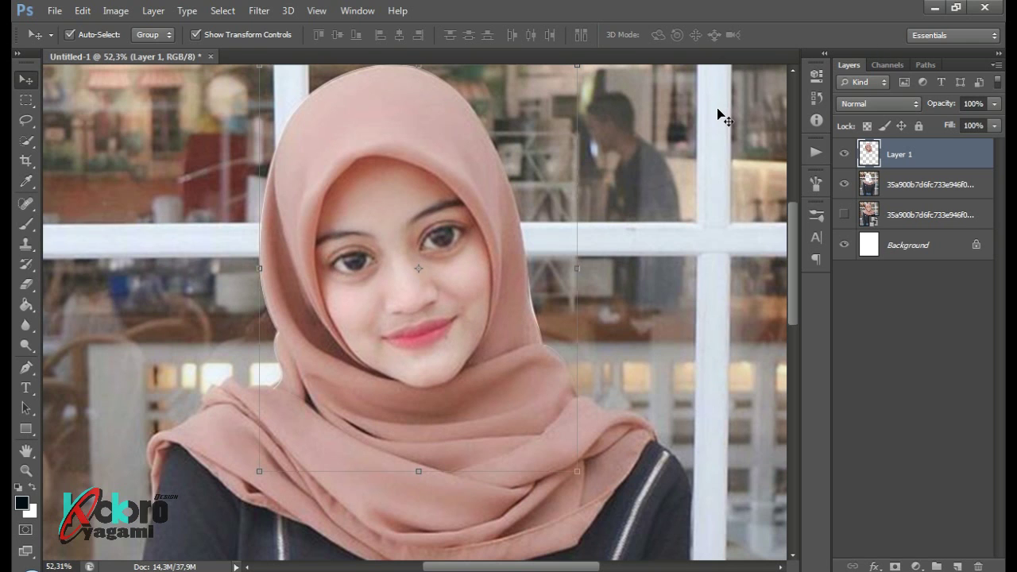
scroll(691, 143, down, 2)
scroll(661, 171, down, 1)
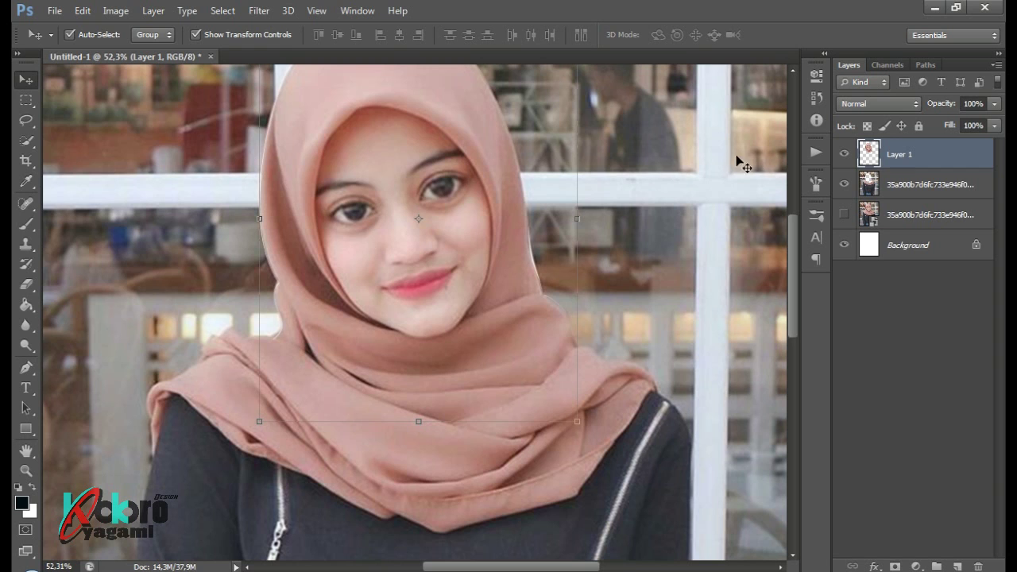
click(892, 185)
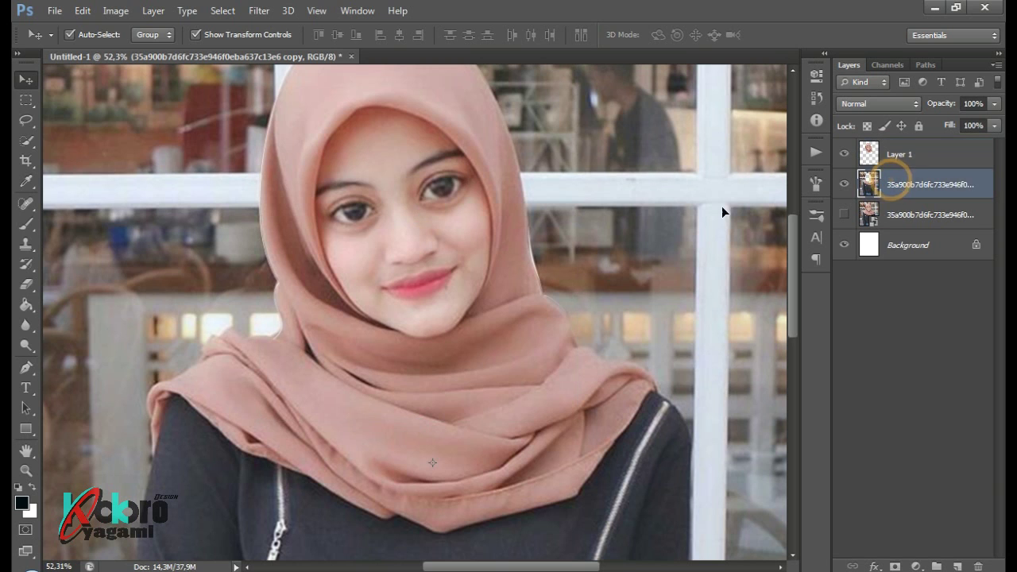
click(26, 80)
scroll(445, 222, down, 1)
alt+scroll(478, 224, down, 2)
alt+scroll(478, 225, up, 1)
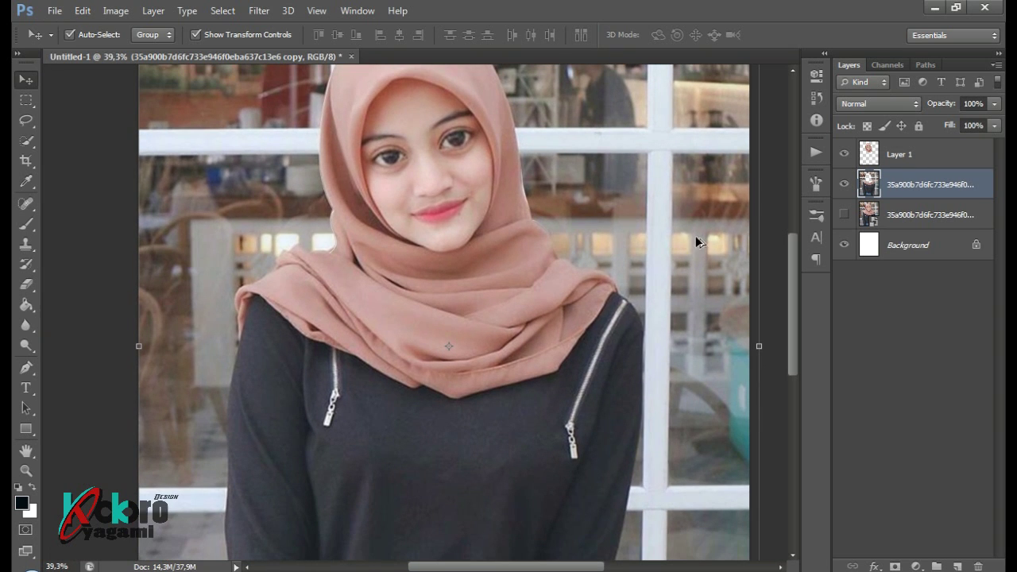
alt+scroll(696, 242, down, 3)
Scale the photo copy layer to about 59%, align it under the face, and commit
drag(581, 114, 521, 190)
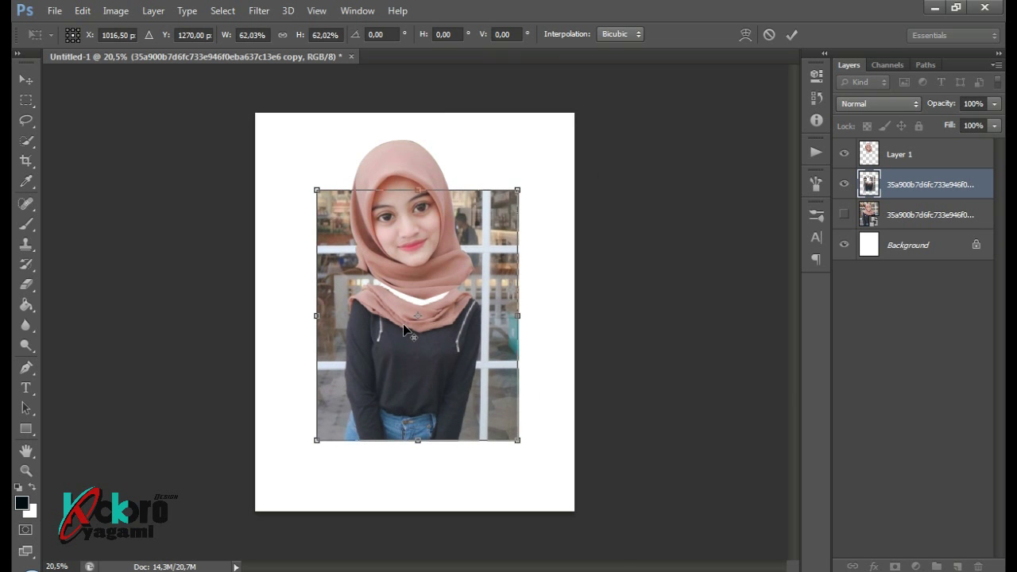
alt+scroll(403, 324, up, 2)
alt+scroll(415, 330, up, 1)
scroll(416, 328, down, 1)
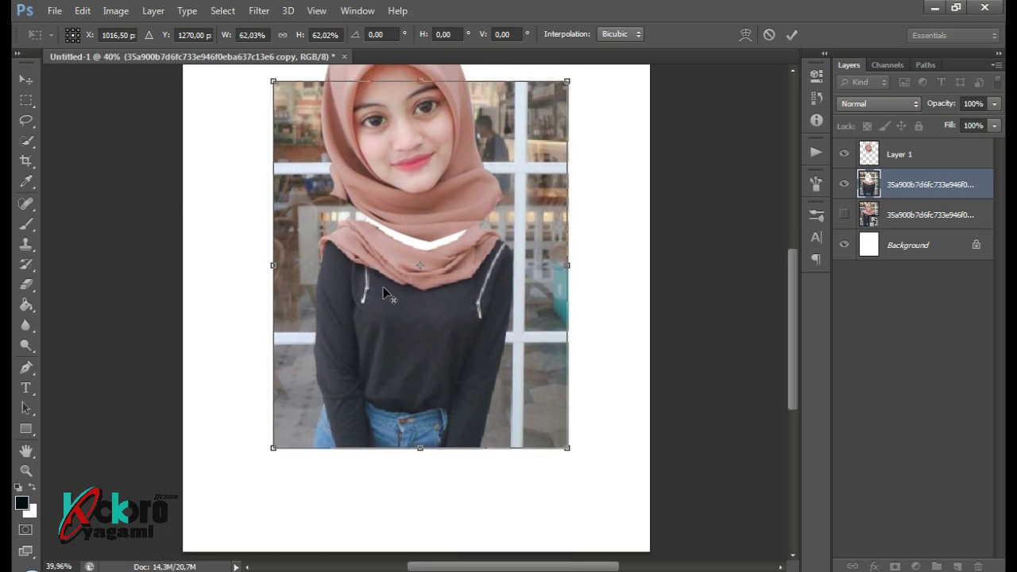
alt+scroll(393, 287, up, 1)
drag(399, 289, 408, 263)
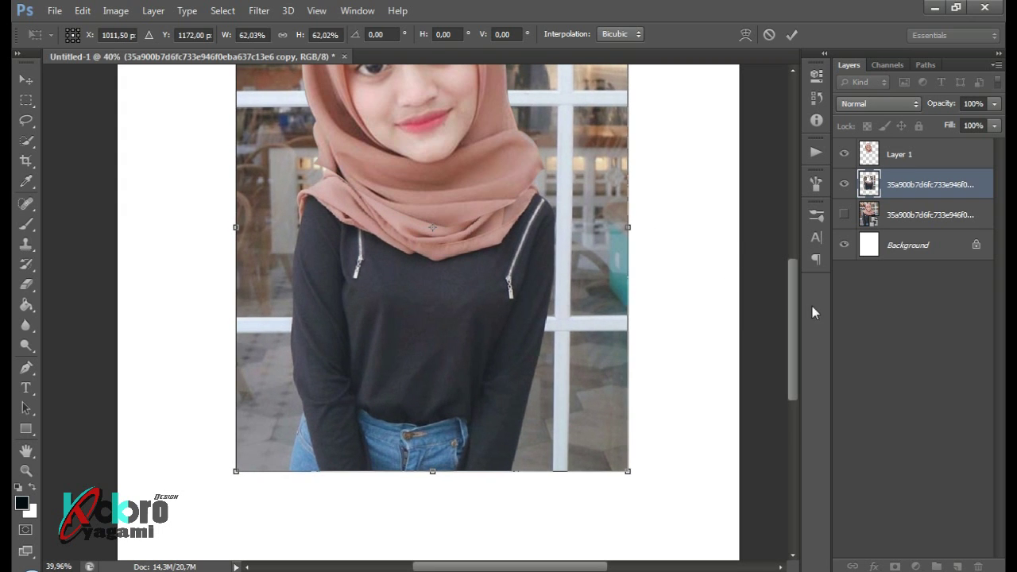
drag(792, 309, 792, 290)
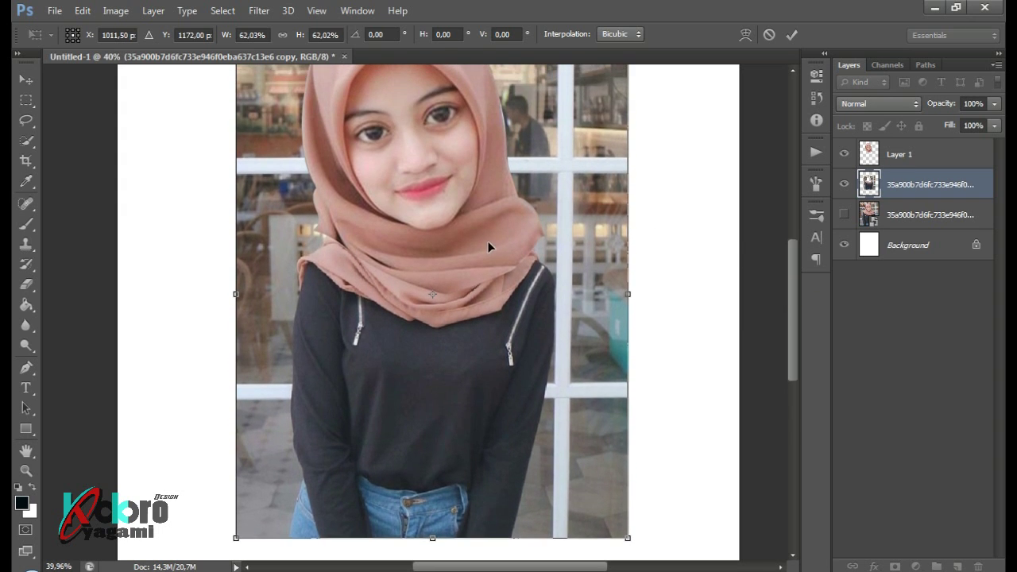
drag(794, 271, 789, 264)
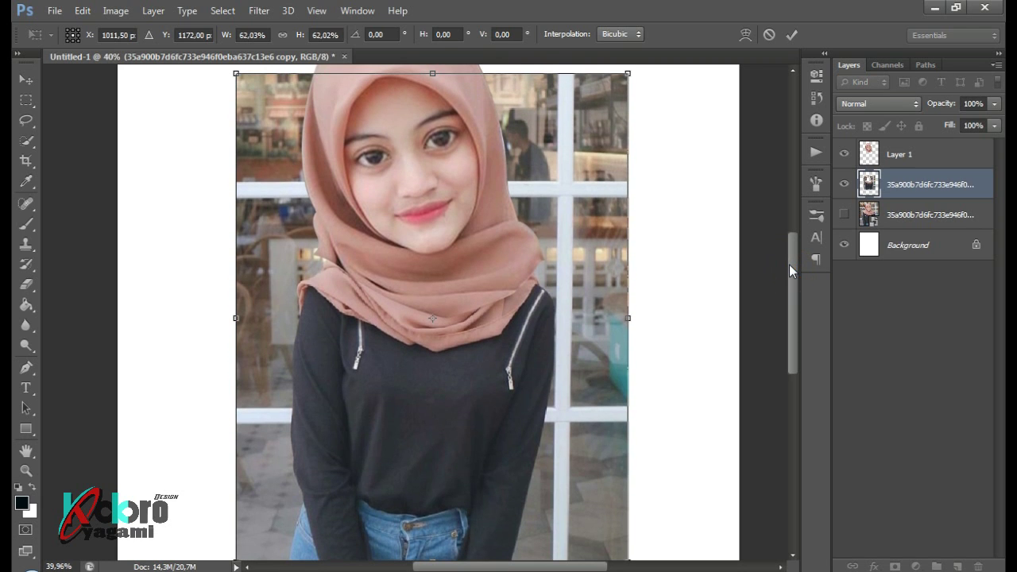
mouse_move(467, 345)
mouse_down()
mouse_move(463, 364)
mouse_move(463, 353)
mouse_up()
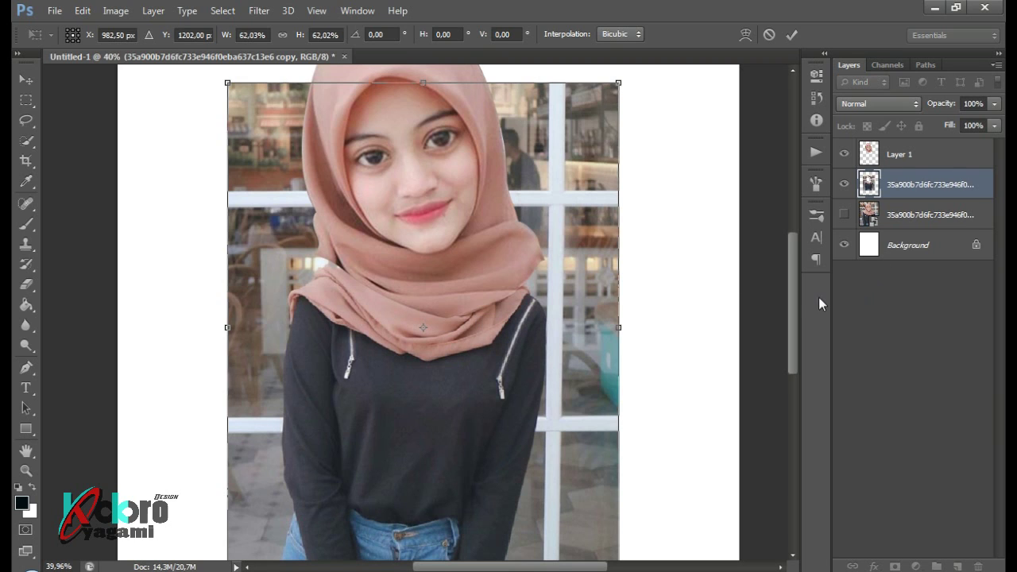
drag(796, 295, 792, 284)
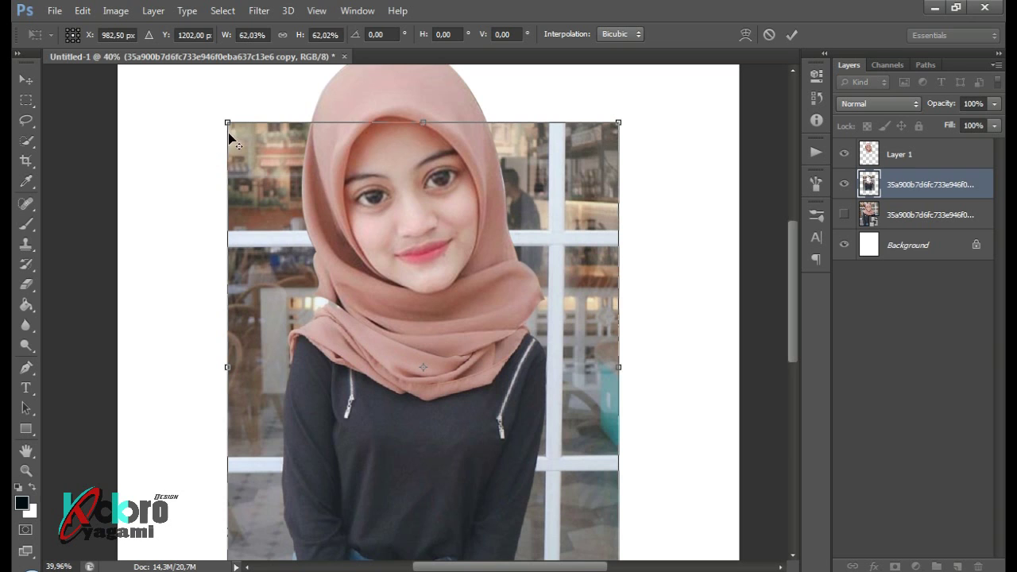
drag(231, 126, 243, 139)
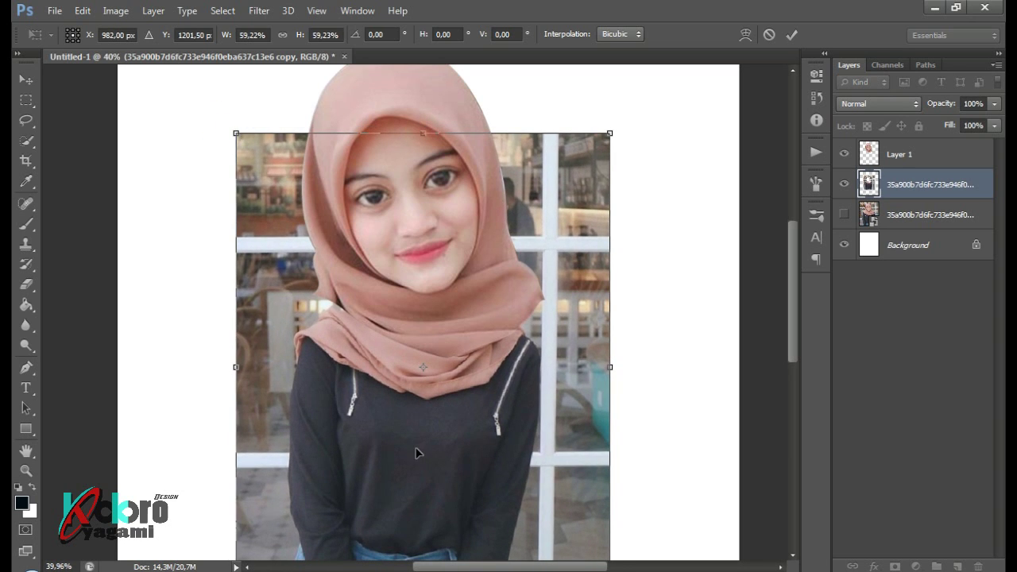
drag(414, 449, 415, 444)
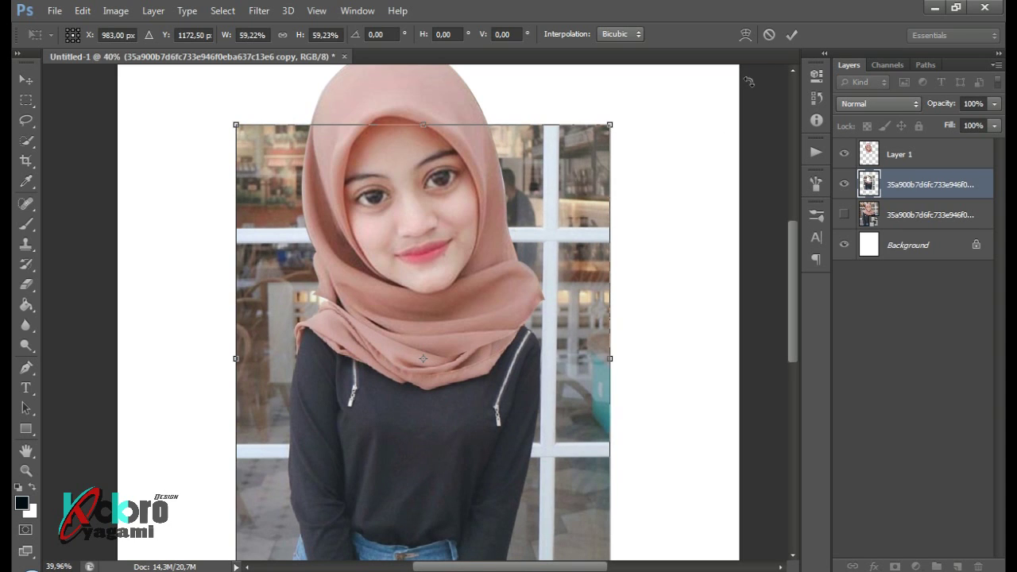
click(795, 37)
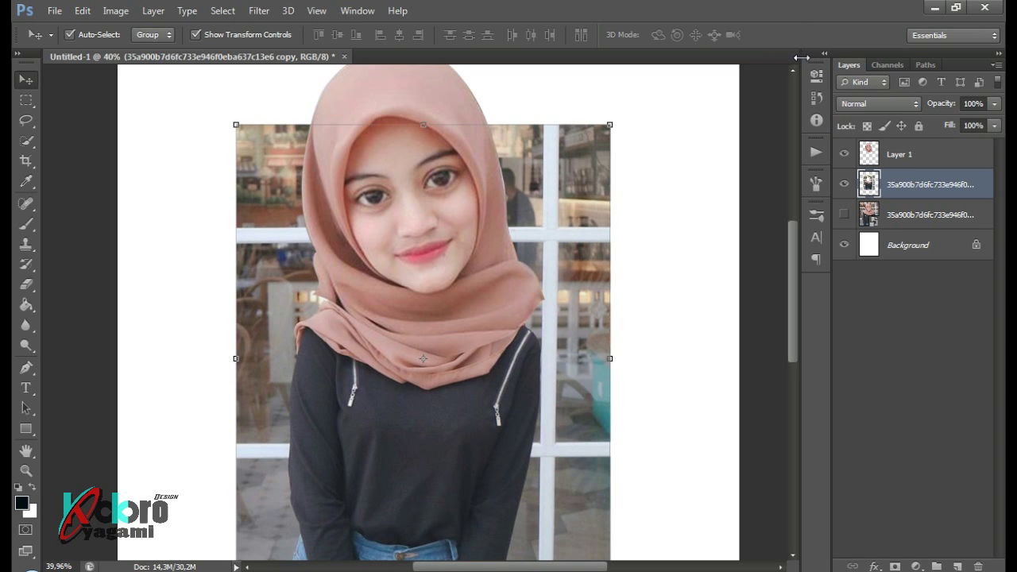
Select Layer 1 and start a free transform, bringing up its transform options
scroll(343, 241, up, 1)
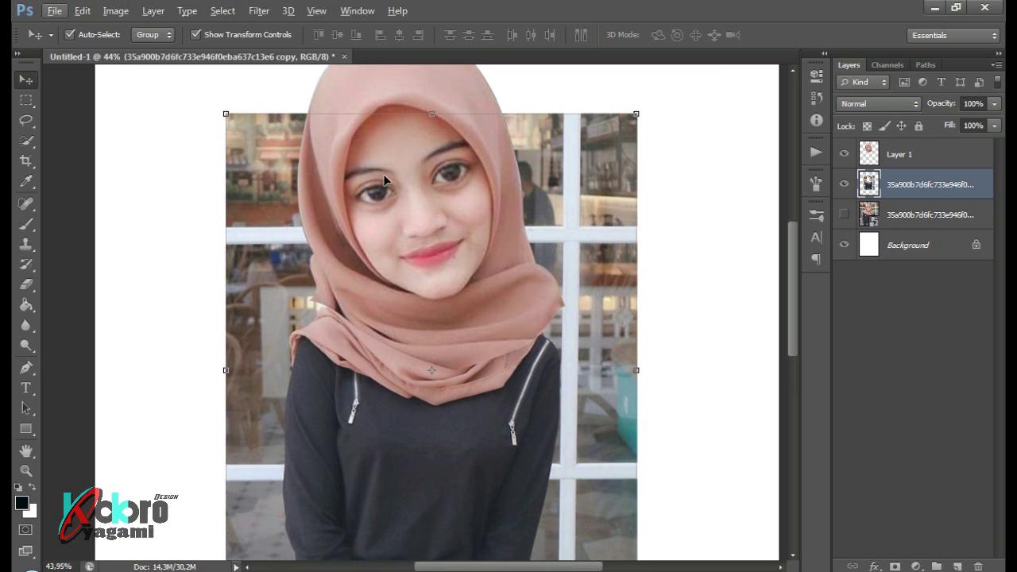
click(892, 157)
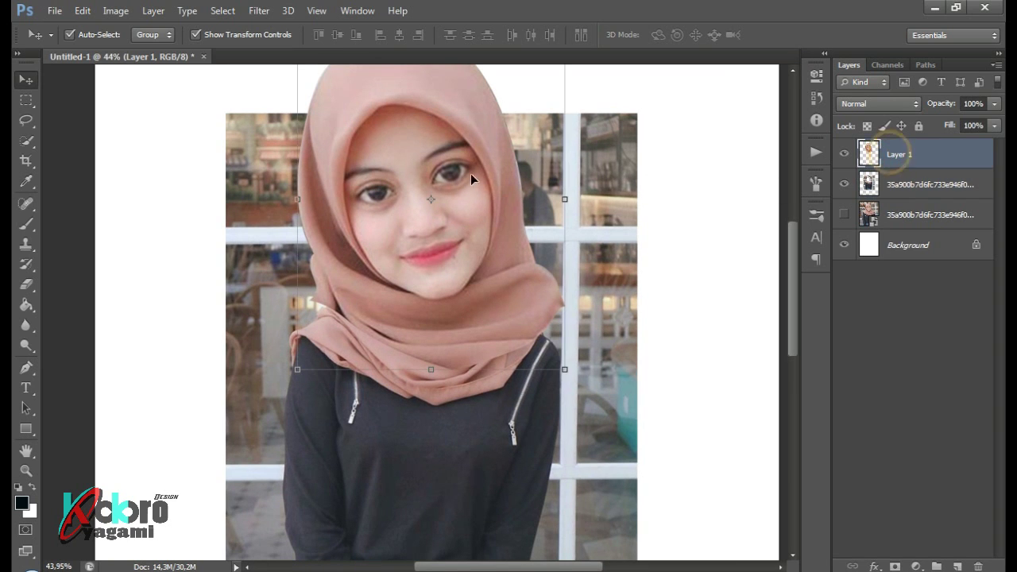
click(566, 198)
right_click(551, 199)
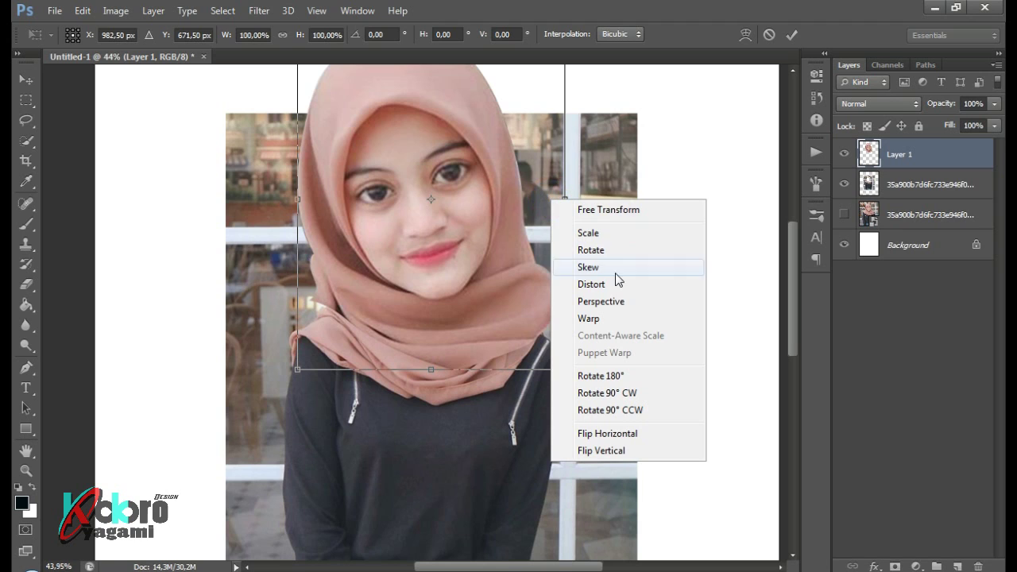
Switch to a custom mesh warp and pull both lower corners in over the shoulders
click(606, 321)
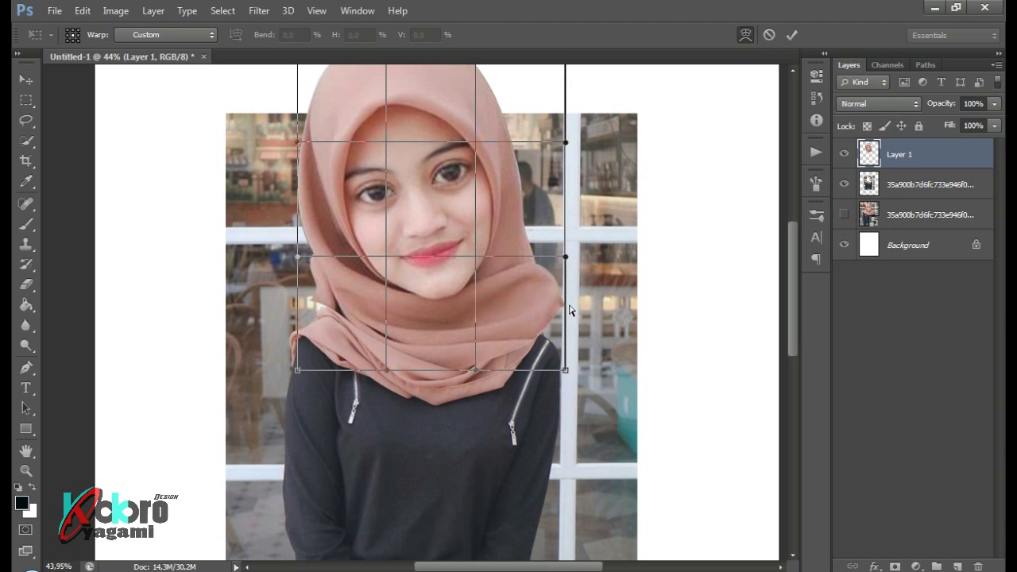
drag(567, 262, 553, 269)
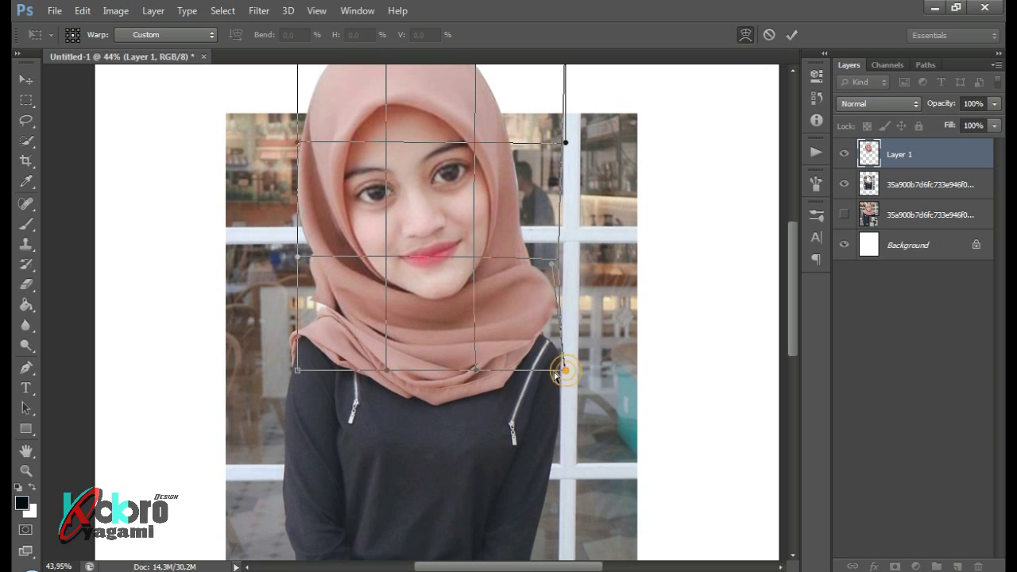
drag(555, 373, 535, 406)
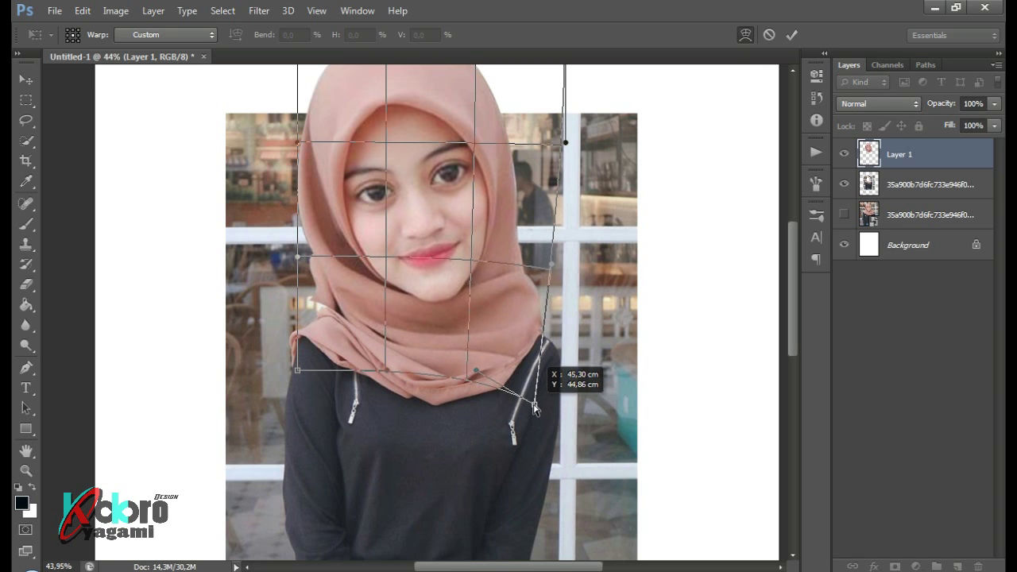
drag(533, 407, 530, 403)
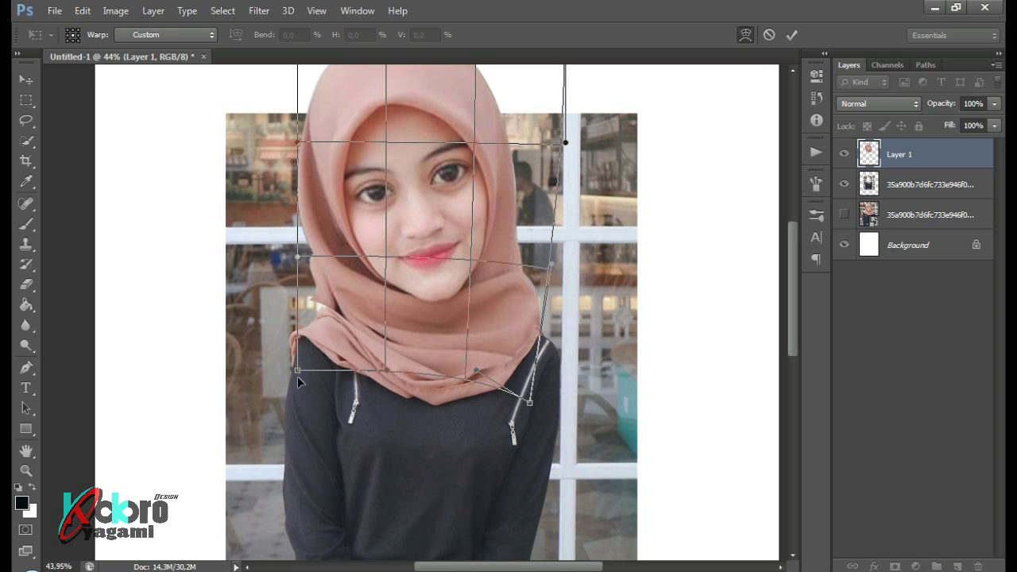
drag(299, 375, 330, 388)
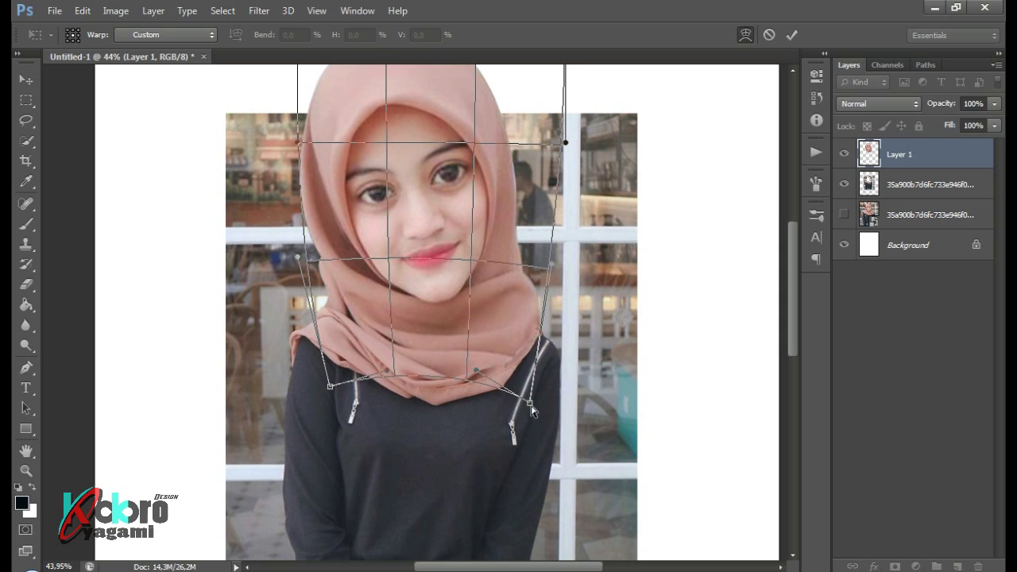
drag(530, 406, 524, 397)
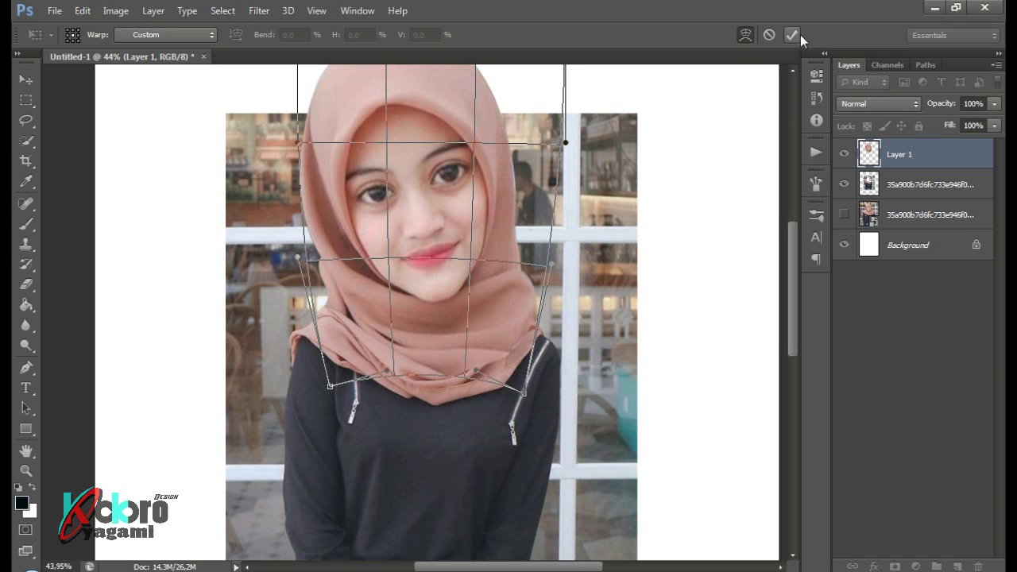
Fine-tune the top-left and lower-right warp edges, then commit the warp
scroll(361, 214, up, 2)
scroll(280, 168, up, 3)
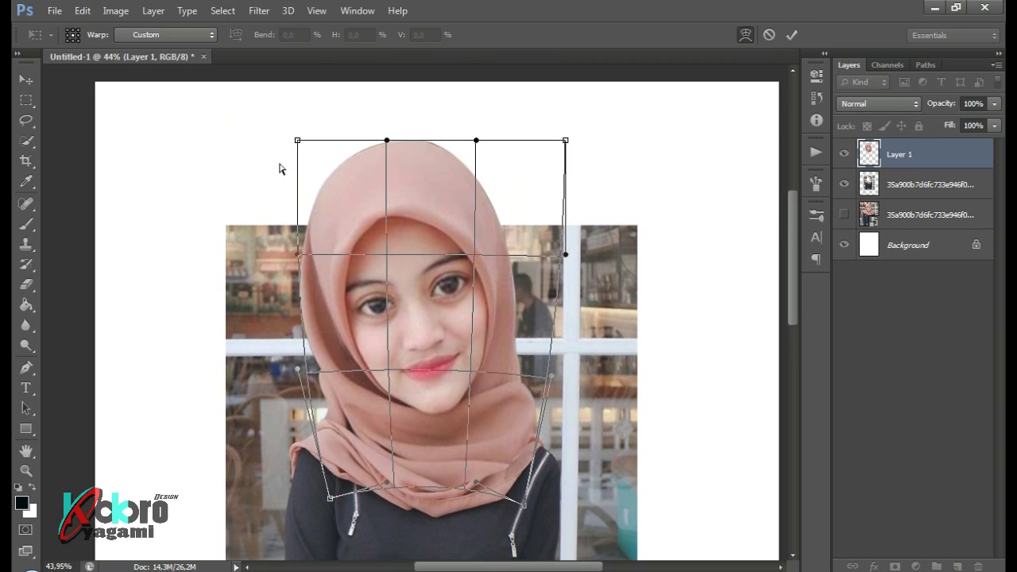
drag(298, 141, 291, 139)
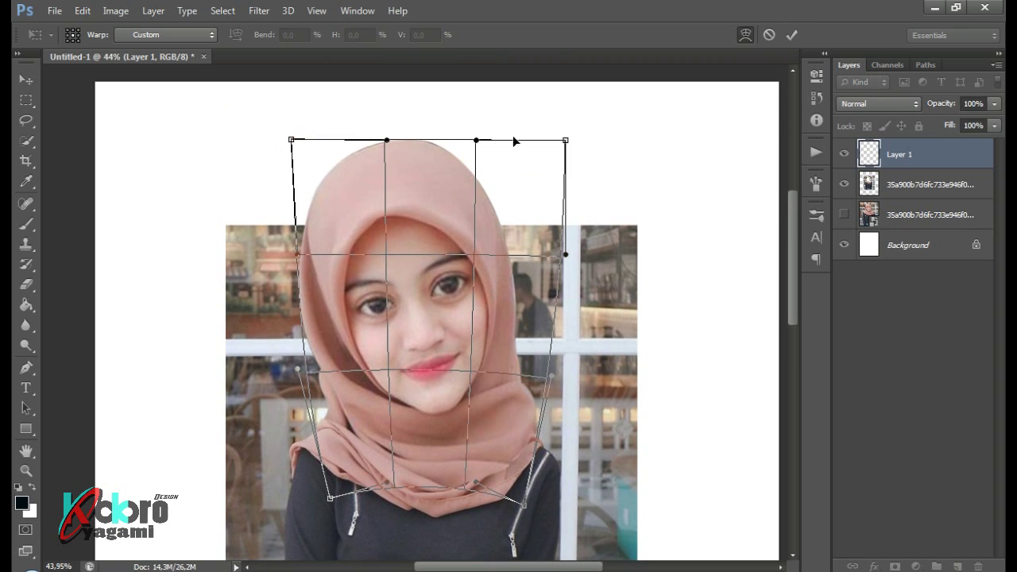
drag(795, 203, 792, 219)
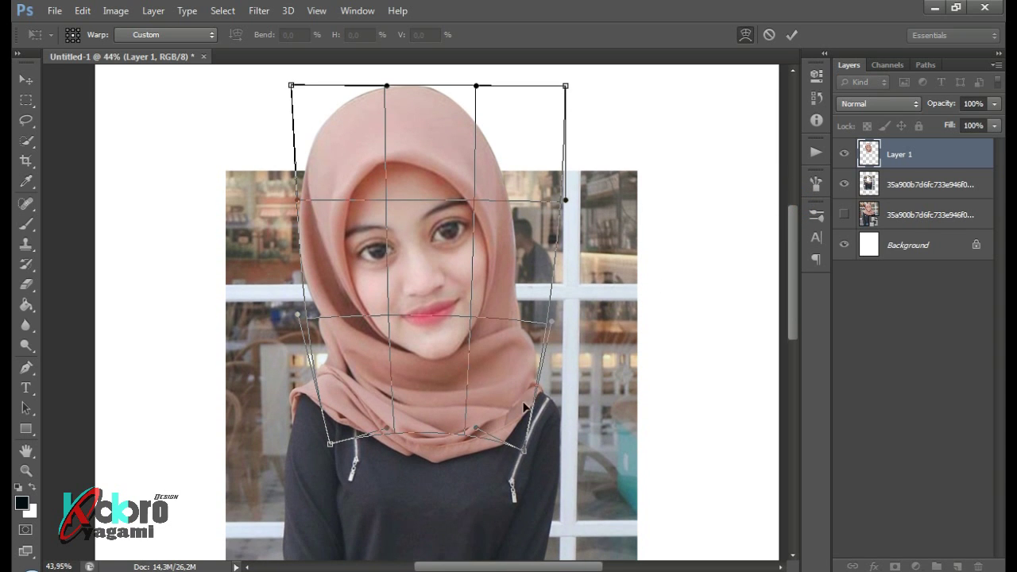
drag(520, 451, 521, 446)
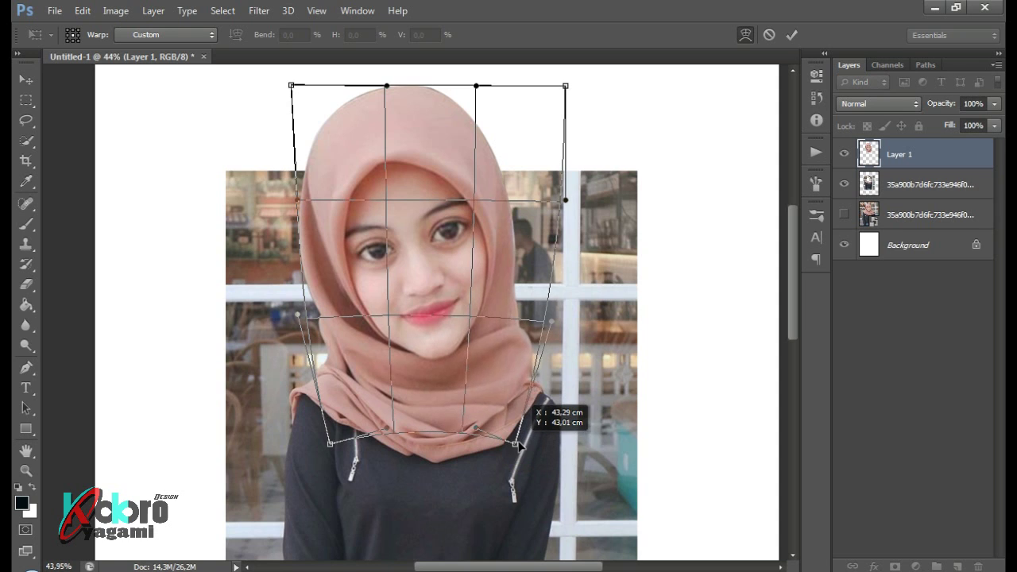
click(793, 35)
Export the portrait via Save for Web as a 2000 × 2500 px JPEG at quality 60
alt+scroll(535, 234, down, 2)
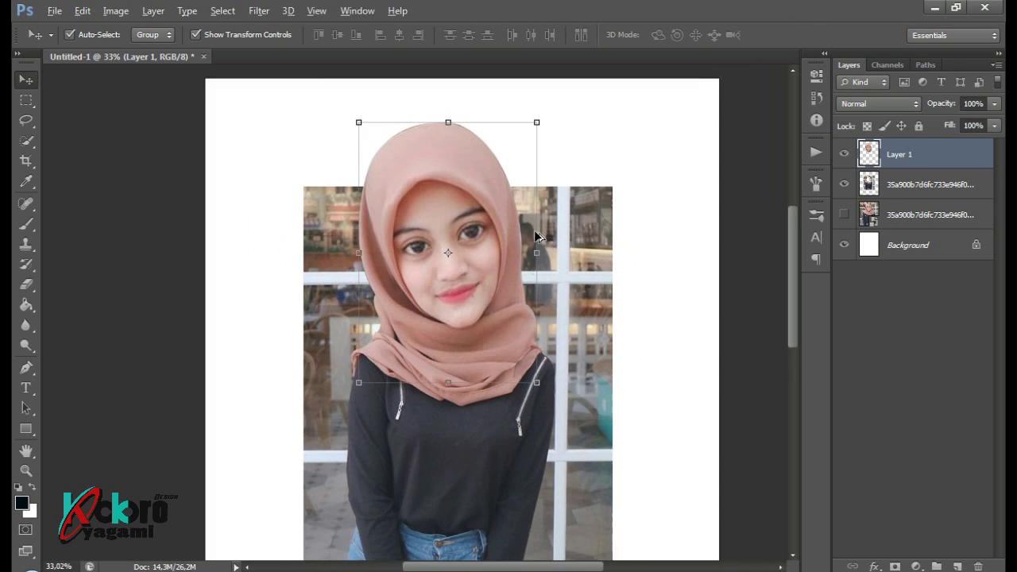
alt+scroll(535, 235, down, 1)
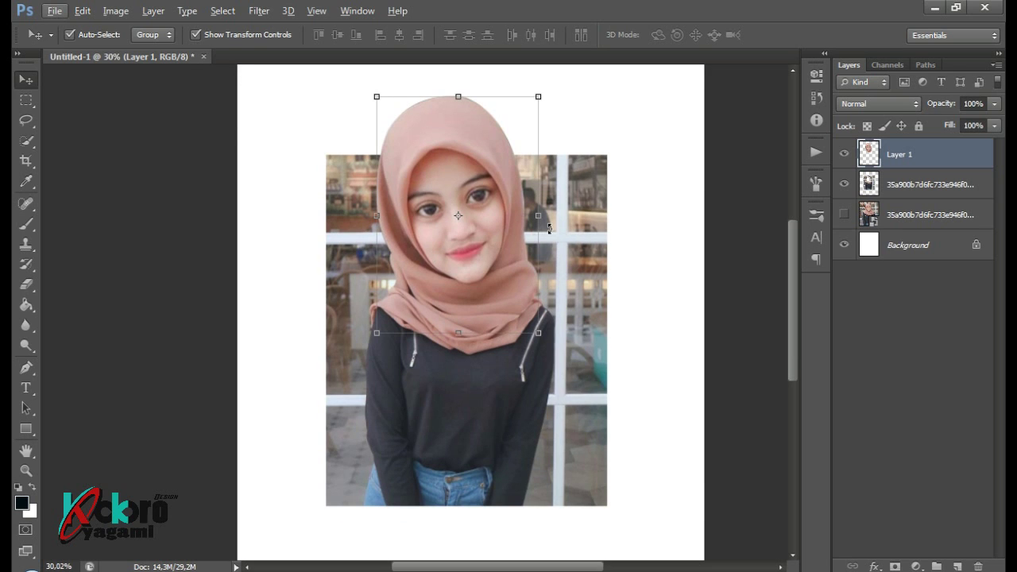
alt+scroll(548, 228, up, 1)
alt+scroll(548, 229, up, 1)
scroll(548, 228, up, 1)
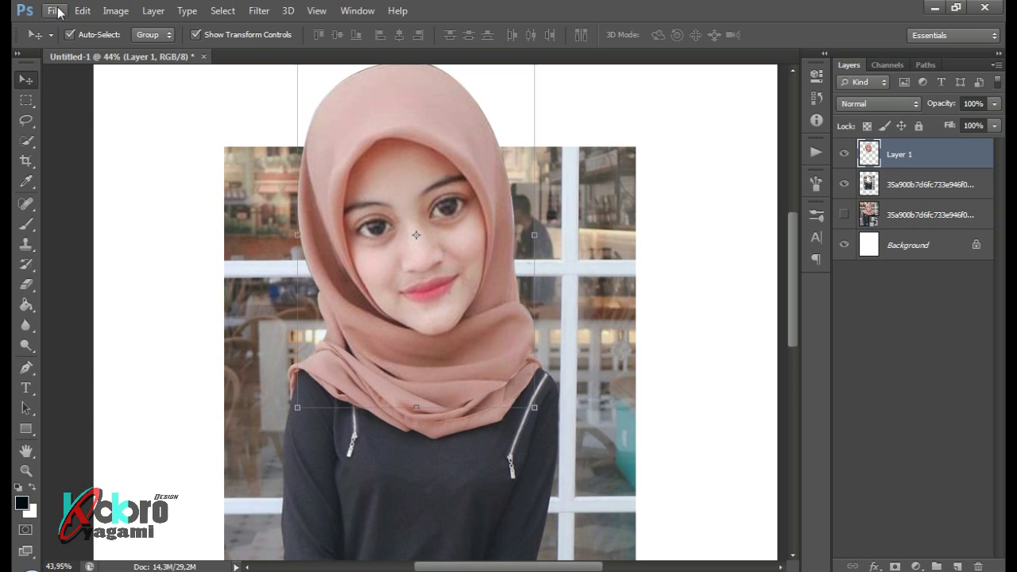
click(56, 11)
click(140, 229)
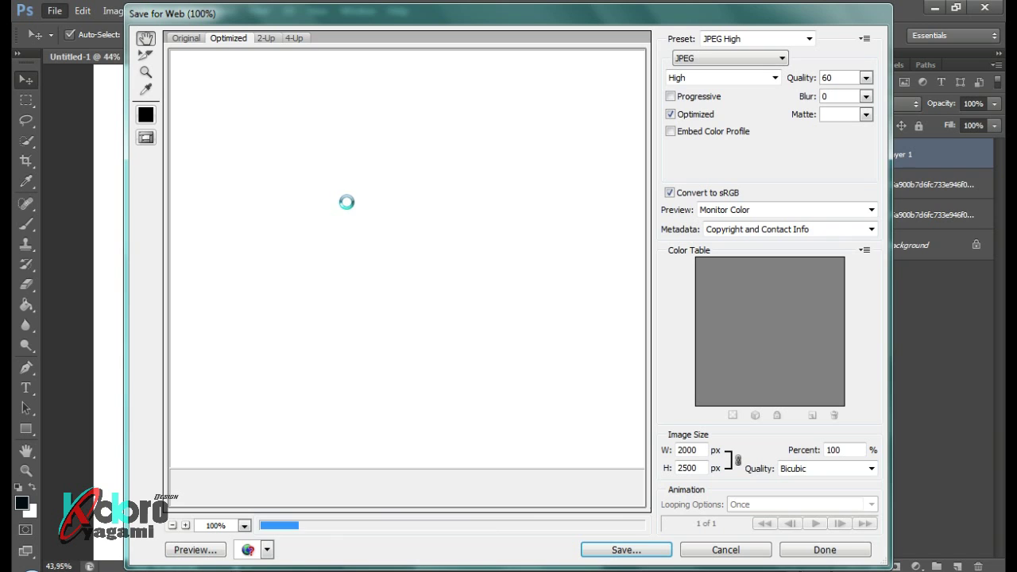
double_click(180, 526)
double_click(172, 526)
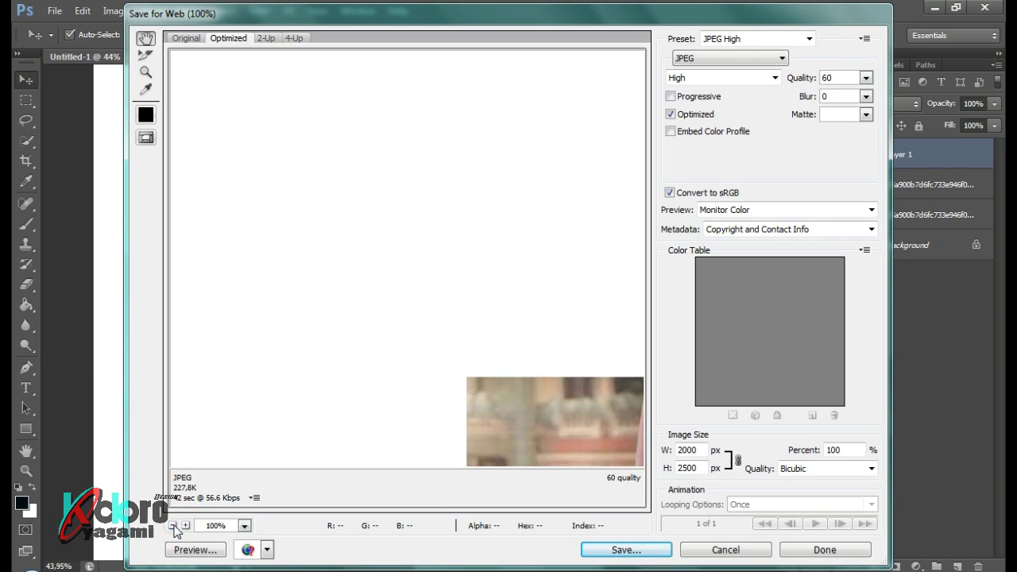
click(173, 526)
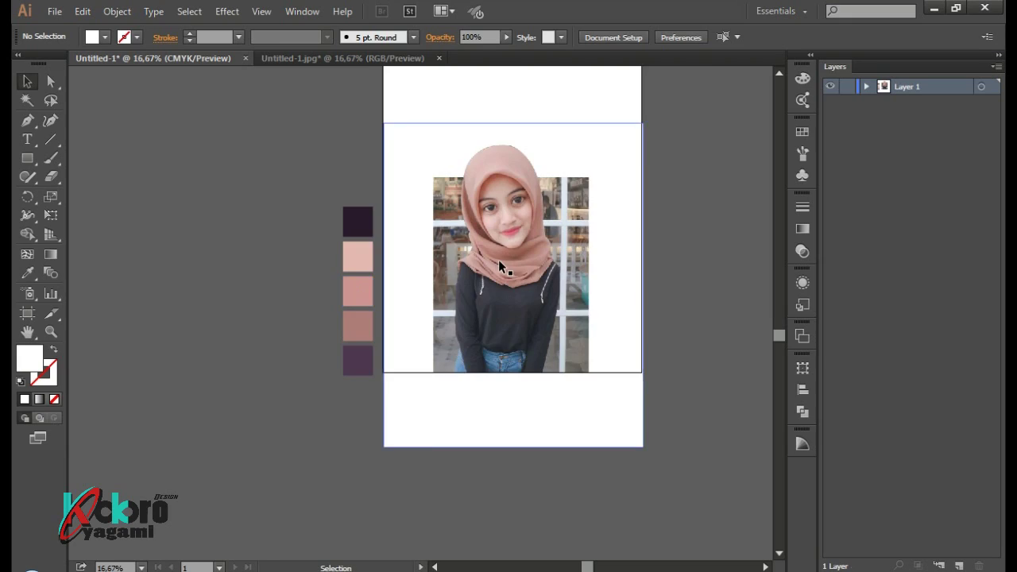
In Illustrator, lock the placed portrait's Layer 1 and add a new Layer 2 for tracing
scroll(498, 259, up, 2)
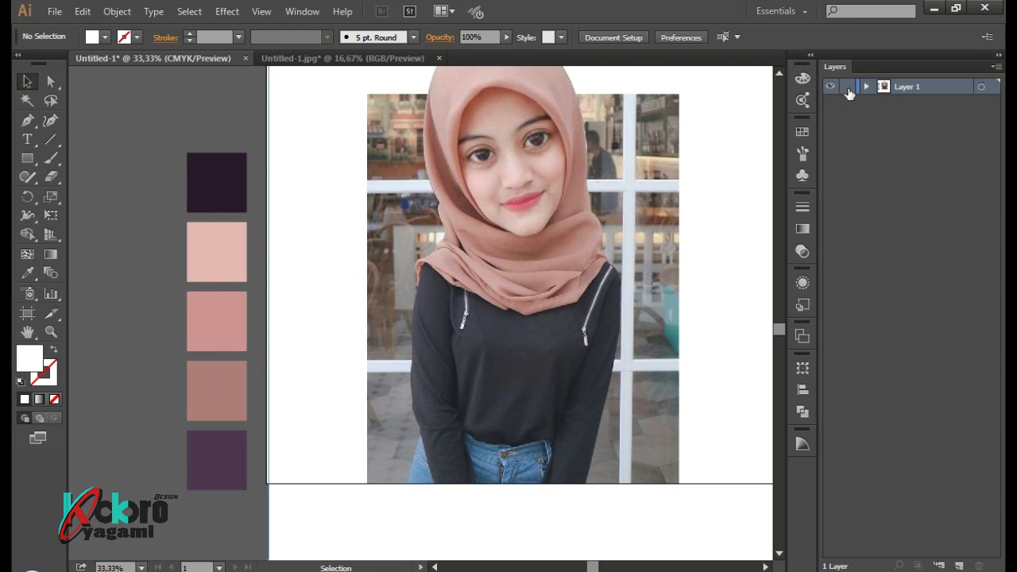
click(847, 86)
click(959, 566)
key(p)
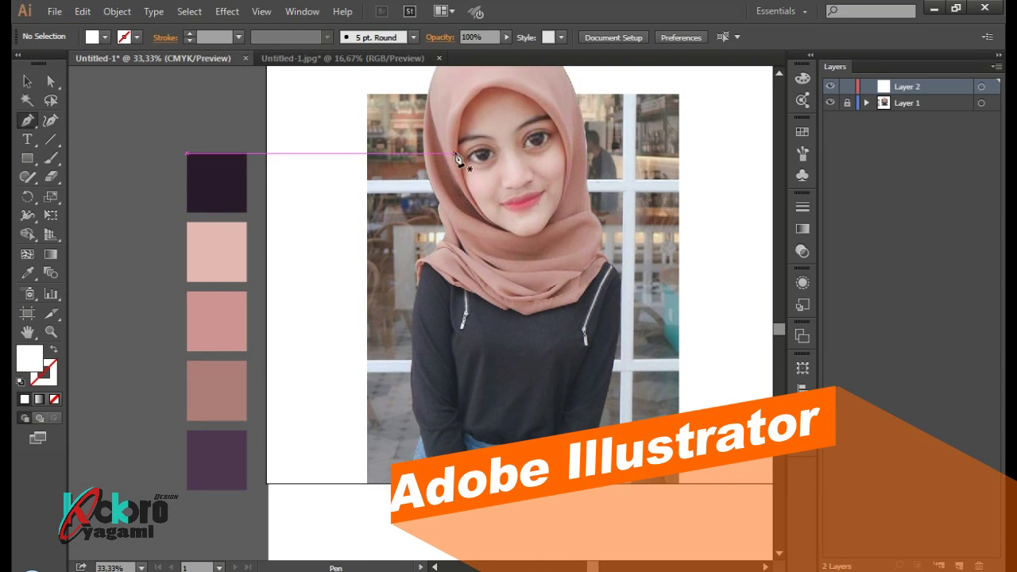
scroll(443, 170, up, 3)
scroll(352, 273, down, 2)
Trace the hijab's outer edge up the shoulder and along the scarf with curved pen anchors
scroll(359, 249, up, 3)
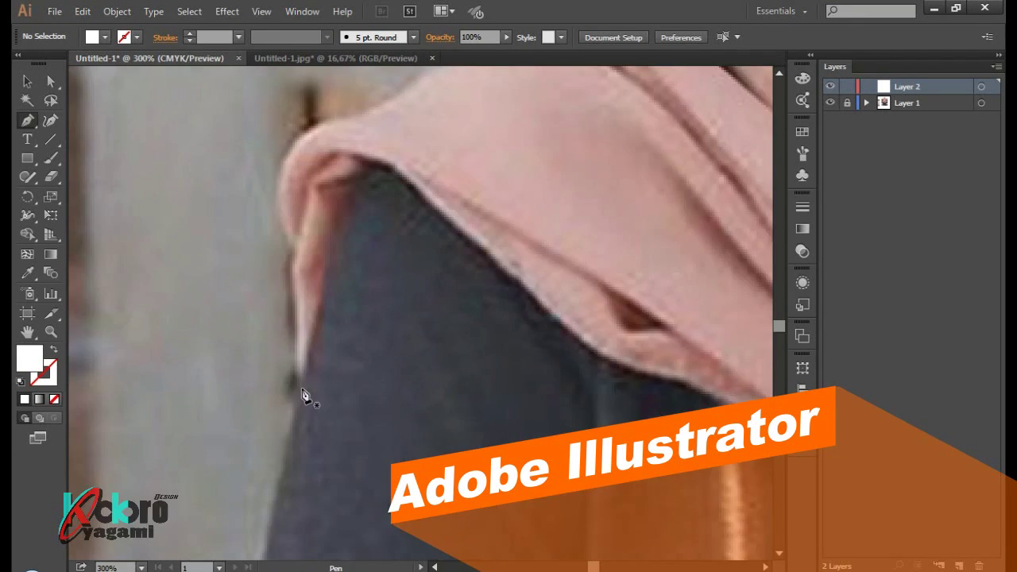
click(303, 390)
drag(292, 251, 286, 197)
click(318, 125)
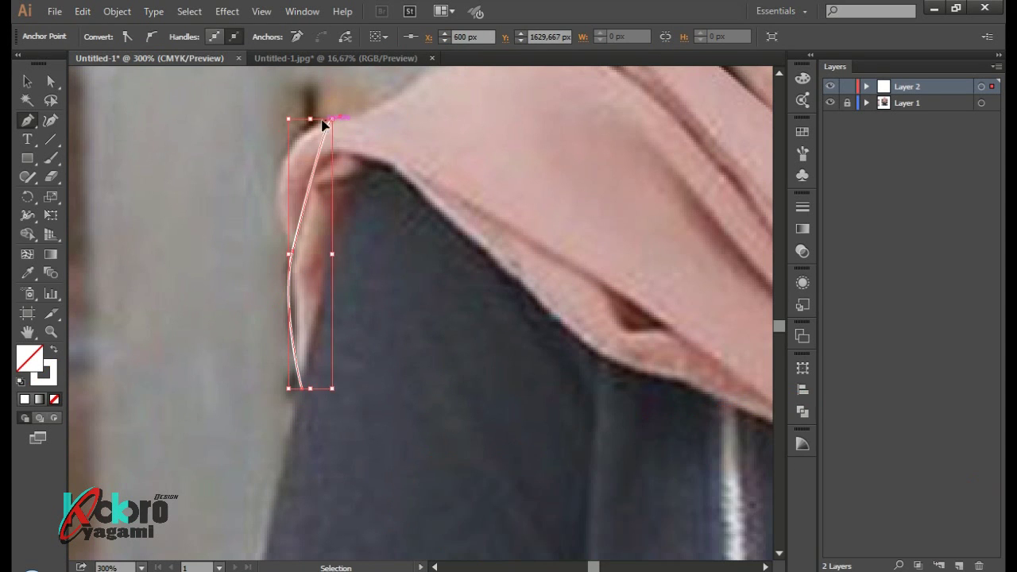
scroll(358, 206, up, 3)
click(452, 227)
click(470, 187)
drag(494, 155, 531, 153)
Continue the outer path with curved anchors following the neck edge
click(514, 130)
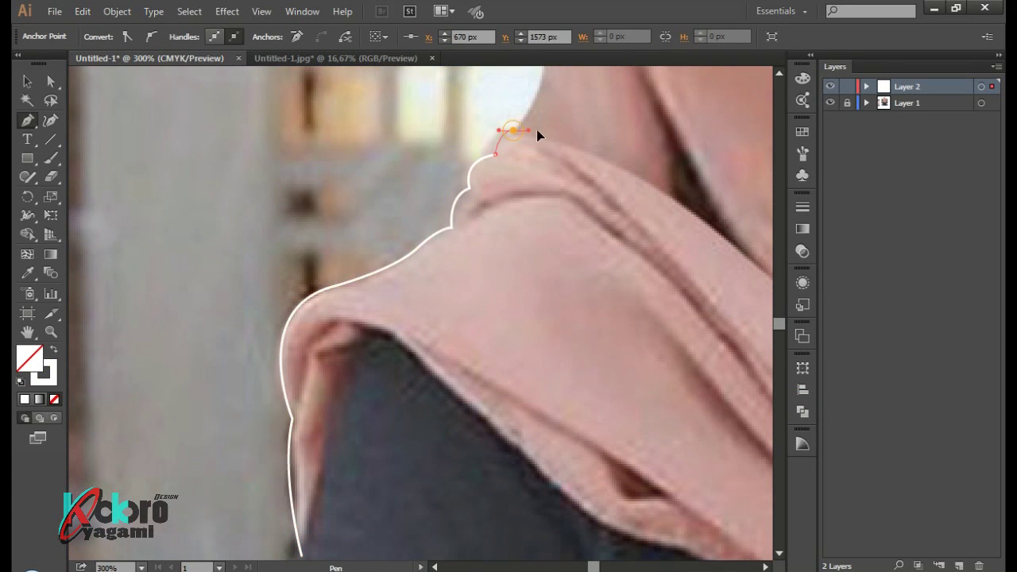
scroll(523, 136, down, 2)
scroll(484, 215, up, 2)
drag(480, 201, 512, 274)
scroll(477, 238, up, 3)
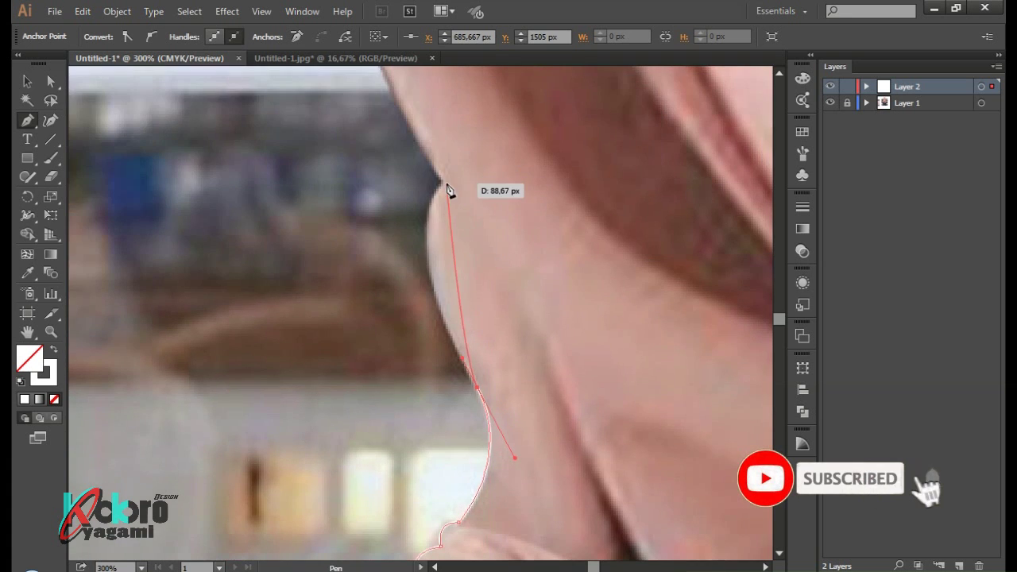
scroll(493, 278, down, 2)
drag(461, 241, 485, 211)
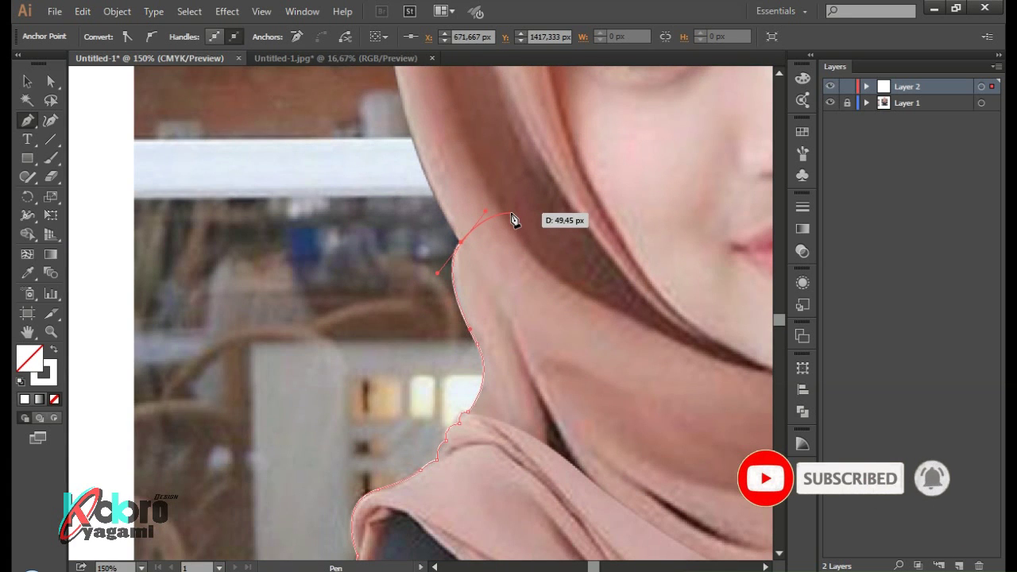
scroll(512, 220, down, 2)
scroll(504, 227, down, 2)
scroll(515, 286, up, 2)
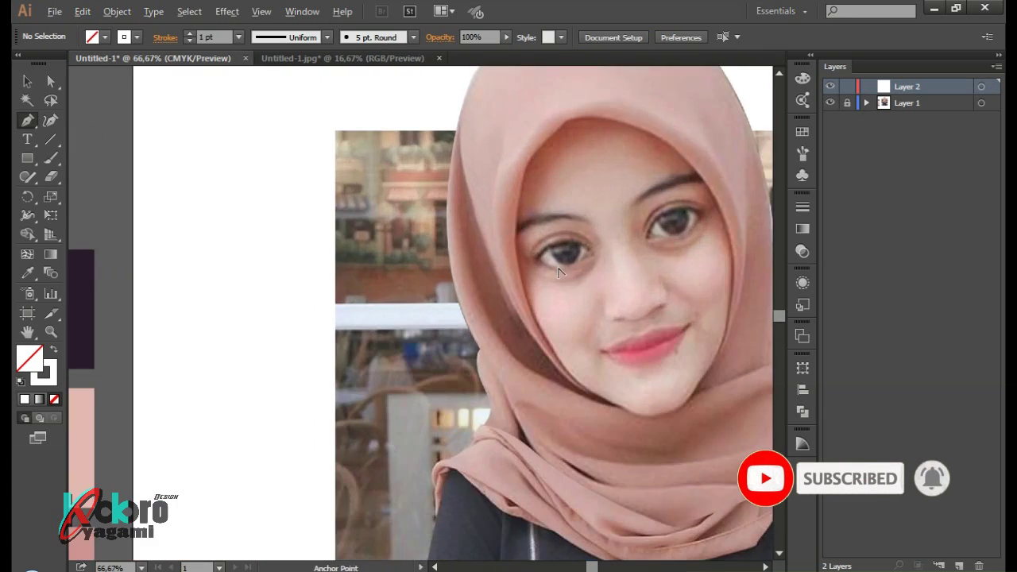
scroll(500, 357, up, 1)
scroll(410, 334, down, 3)
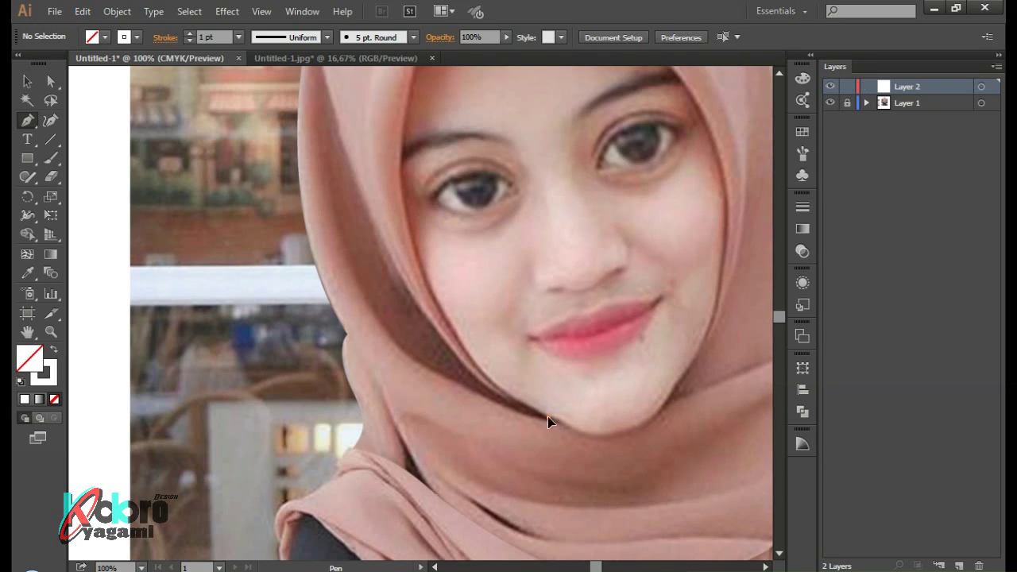
Start a new pen path along the hood's inner edge, curving it around the face
click(547, 416)
scroll(547, 415, up, 2)
drag(380, 375, 336, 195)
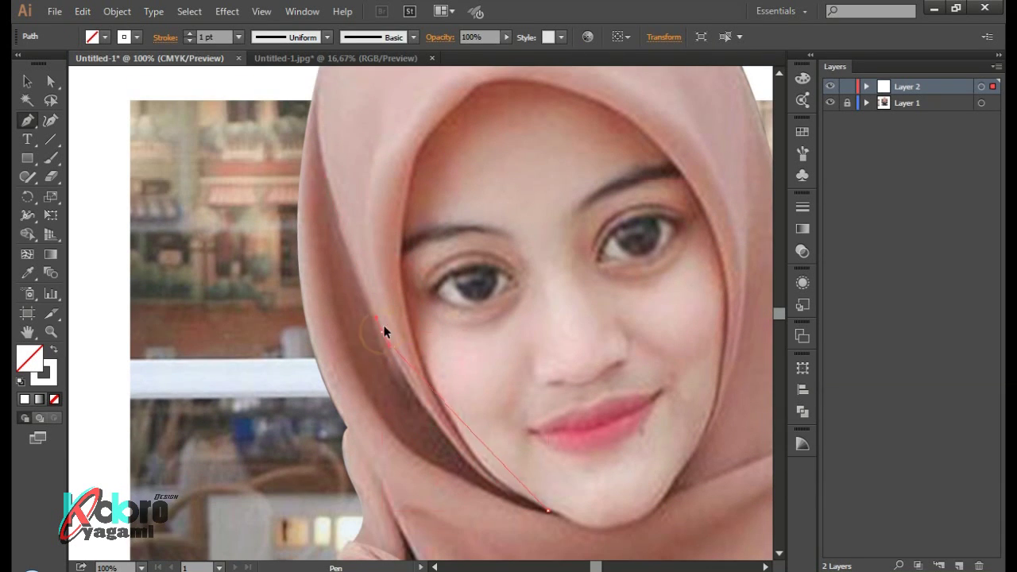
drag(385, 334, 399, 400)
scroll(399, 400, up, 1)
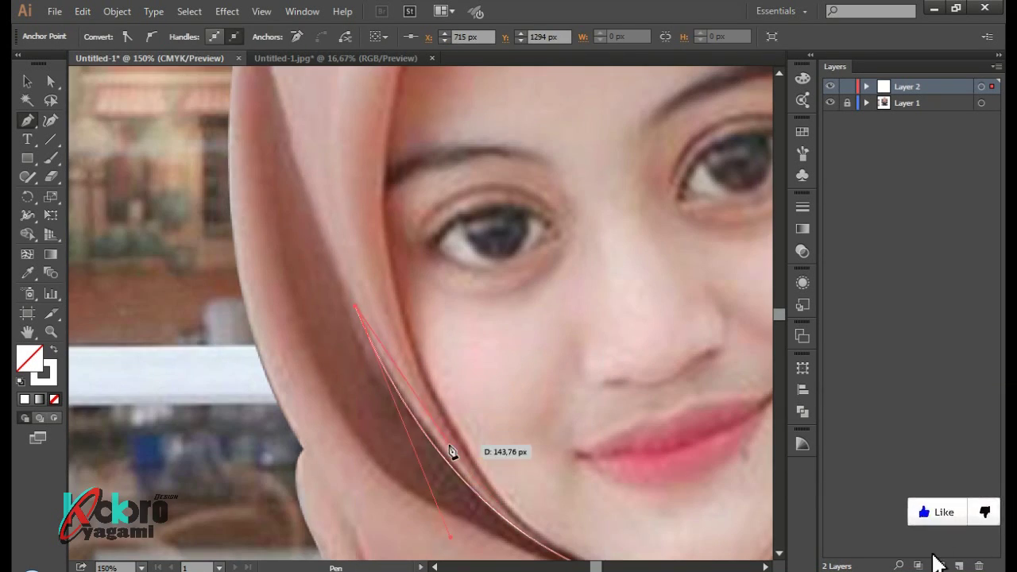
drag(474, 480, 448, 445)
scroll(391, 181, up, 3)
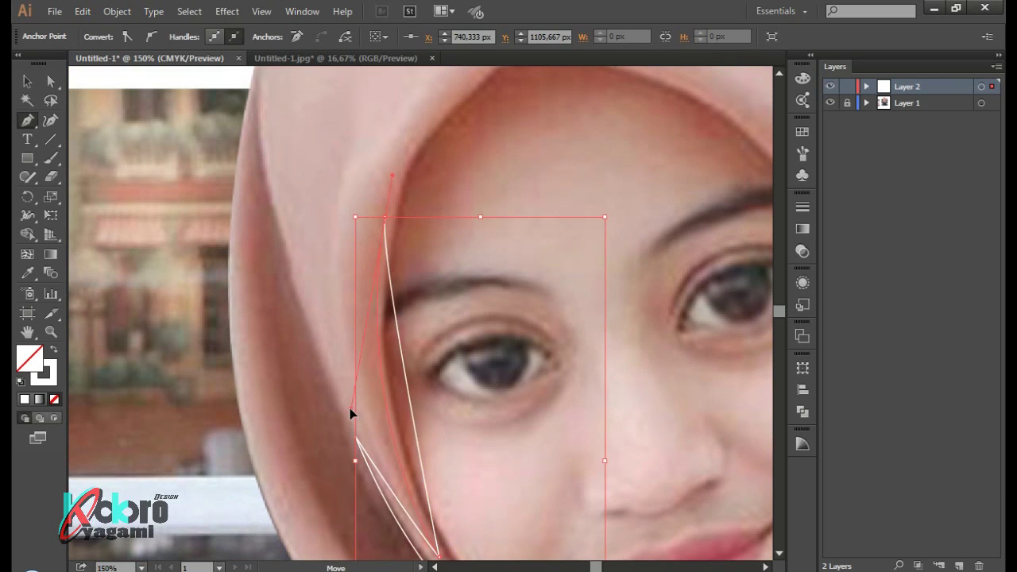
scroll(421, 286, up, 2)
Extend the inner path over the top of the hood opening and down its right side
drag(494, 147, 558, 109)
scroll(558, 109, right, 5)
drag(530, 173, 572, 262)
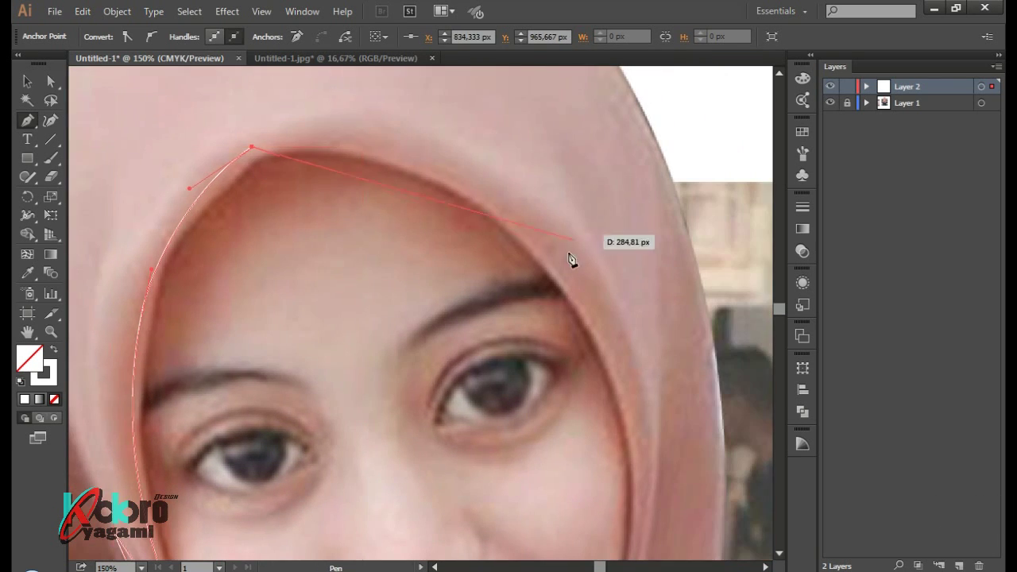
scroll(390, 106, down, 2)
drag(637, 310, 644, 340)
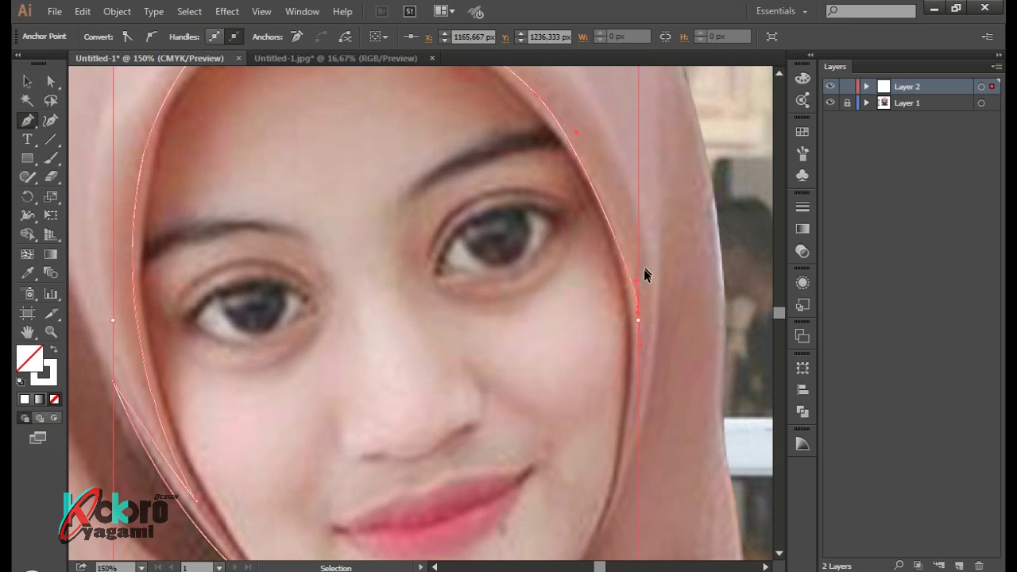
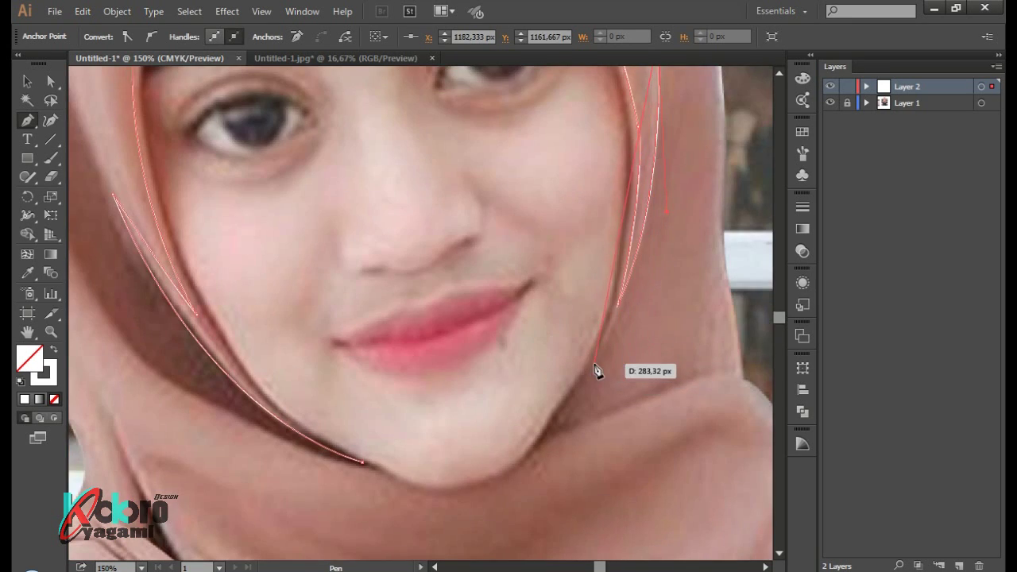
Trace the lower face edge with curved Pen anchors along the inner hijab
drag(598, 363, 590, 375)
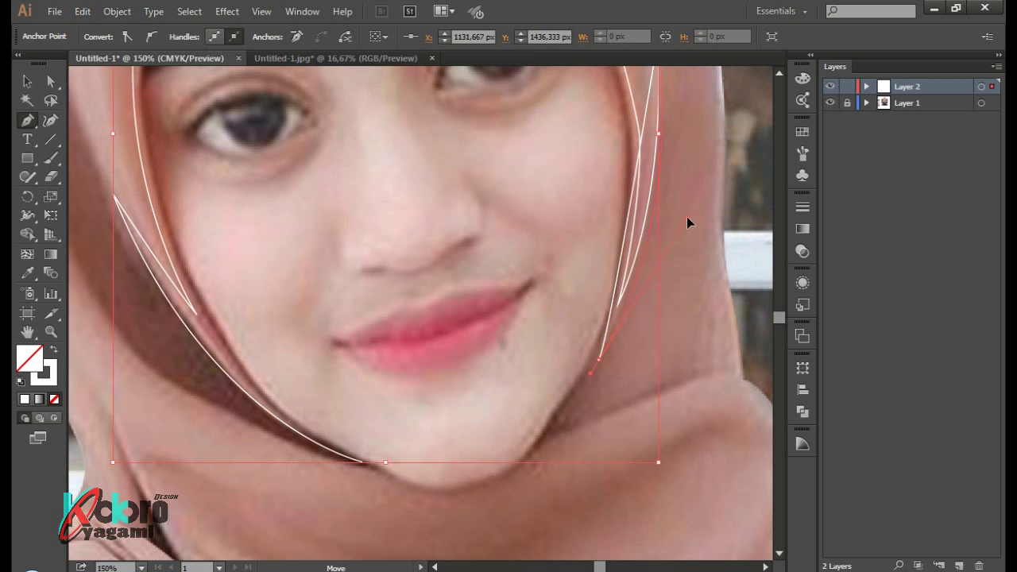
scroll(588, 370, down, 2)
drag(549, 342, 539, 355)
drag(400, 385, 507, 378)
scroll(556, 358, up, 1)
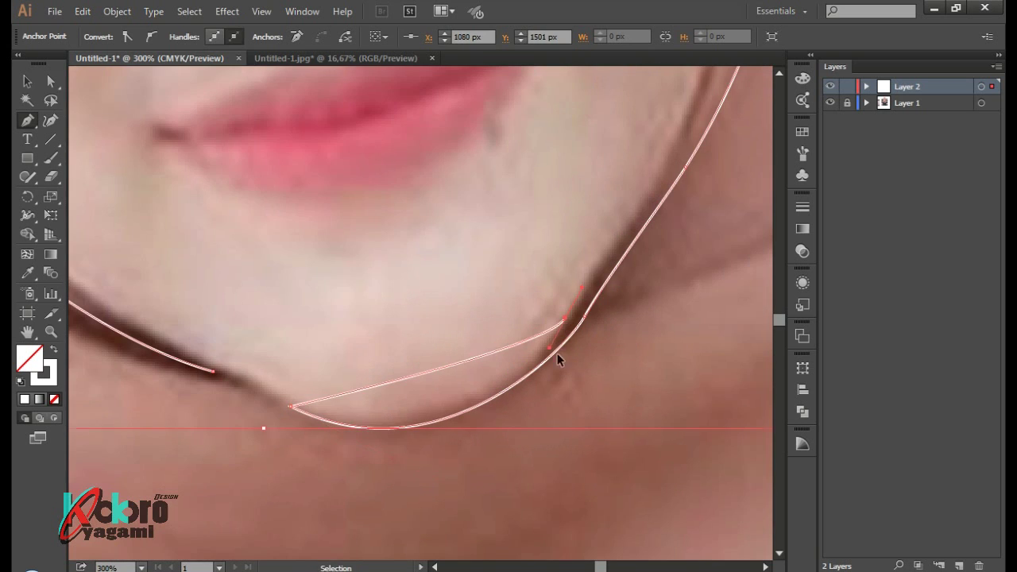
scroll(466, 289, up, 1)
Add curved anchors at the chin and along the hood's top edge
mouse_move(562, 246)
mouse_down()
mouse_move(577, 272)
mouse_move(487, 226)
mouse_up()
scroll(565, 124, up, 3)
scroll(577, 272, up, 1)
scroll(486, 226, up, 3)
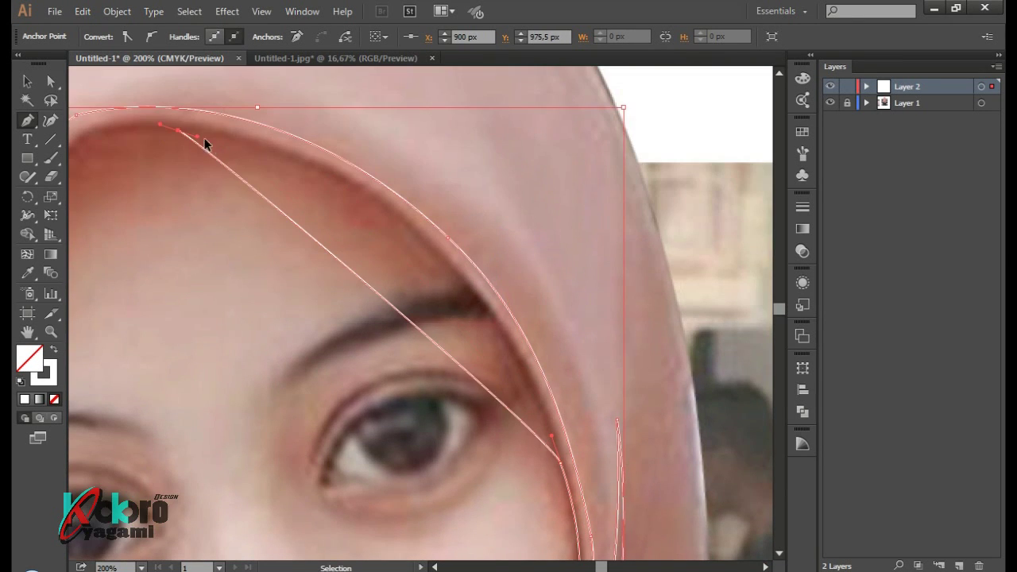
scroll(154, 204, up, 2)
drag(383, 135, 386, 141)
mouse_move(242, 284)
mouse_down()
mouse_move(234, 309)
mouse_move(230, 232)
mouse_up()
scroll(230, 232, down, 3)
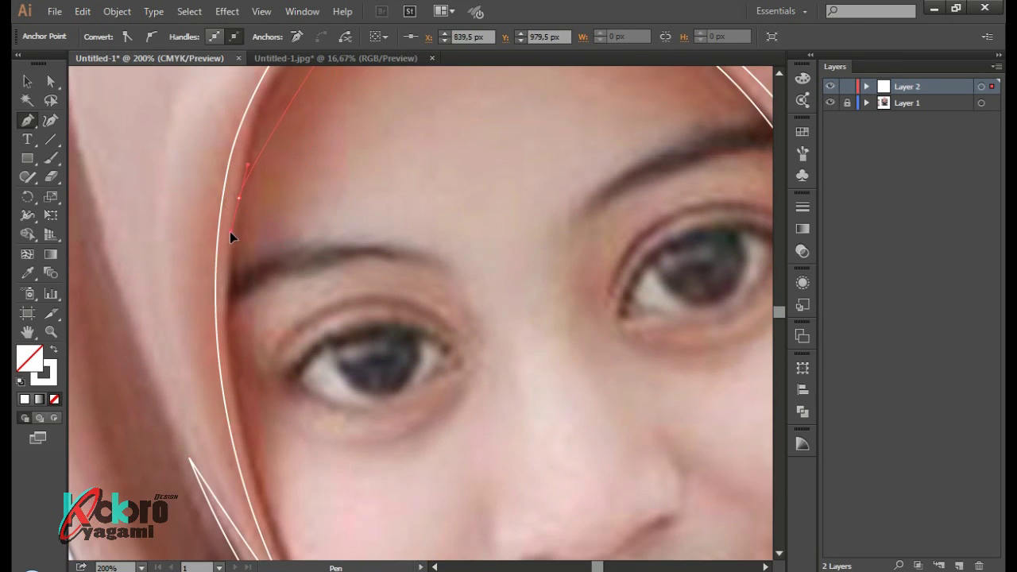
scroll(278, 236, up, 2)
Complete the face outline and fill it with the dark colour sampled by Eyedropper
key(p)
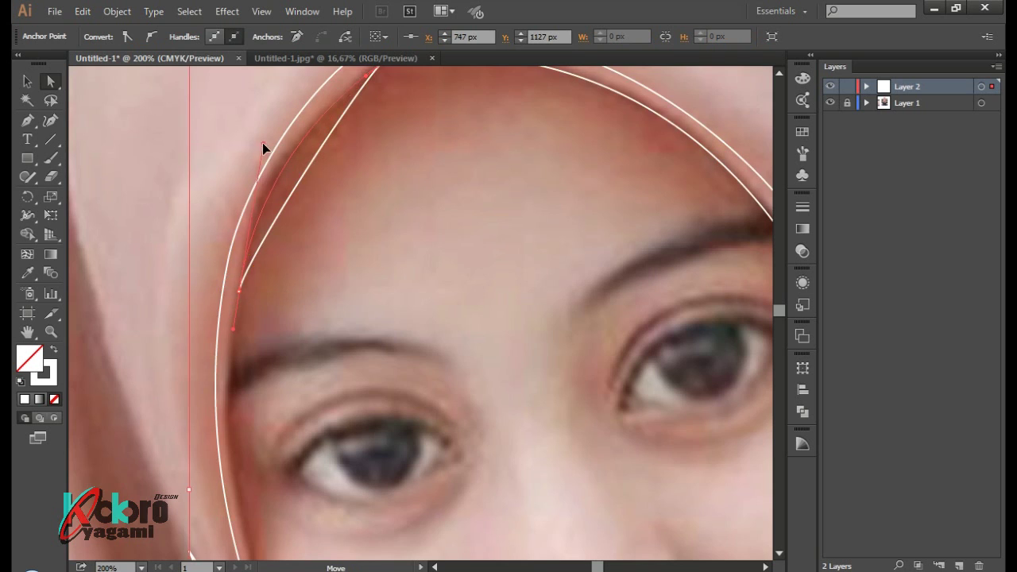
scroll(263, 143, down, 3)
key(ctrl+minus)
click(419, 451)
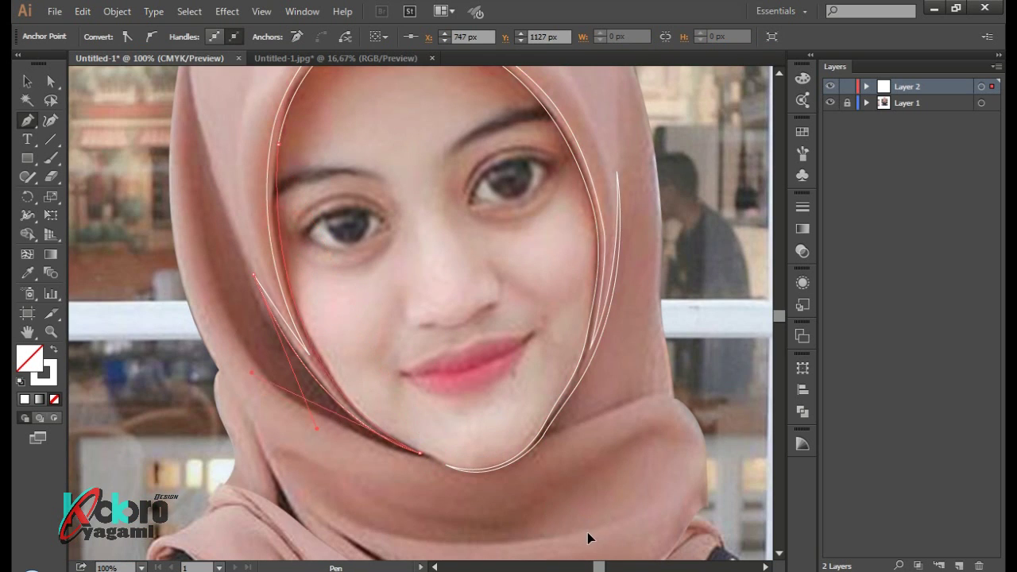
key(ctrl+minus)
key(i)
click(272, 345)
Zoom in and start a fold path from the chin up the left jaw fold
key(ctrl+plus)
key(p)
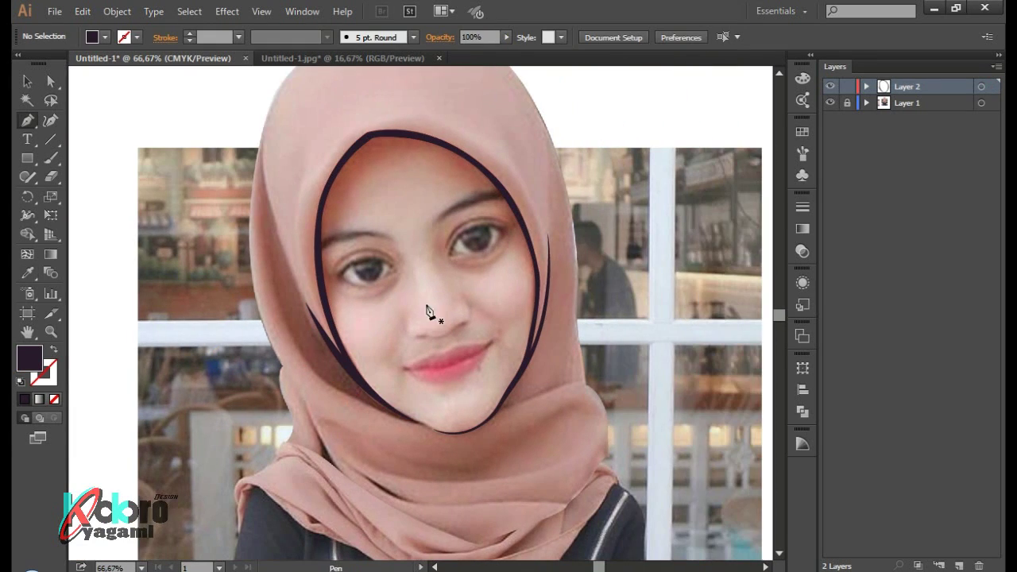
key(ctrl+plus)
click(476, 473)
click(198, 284)
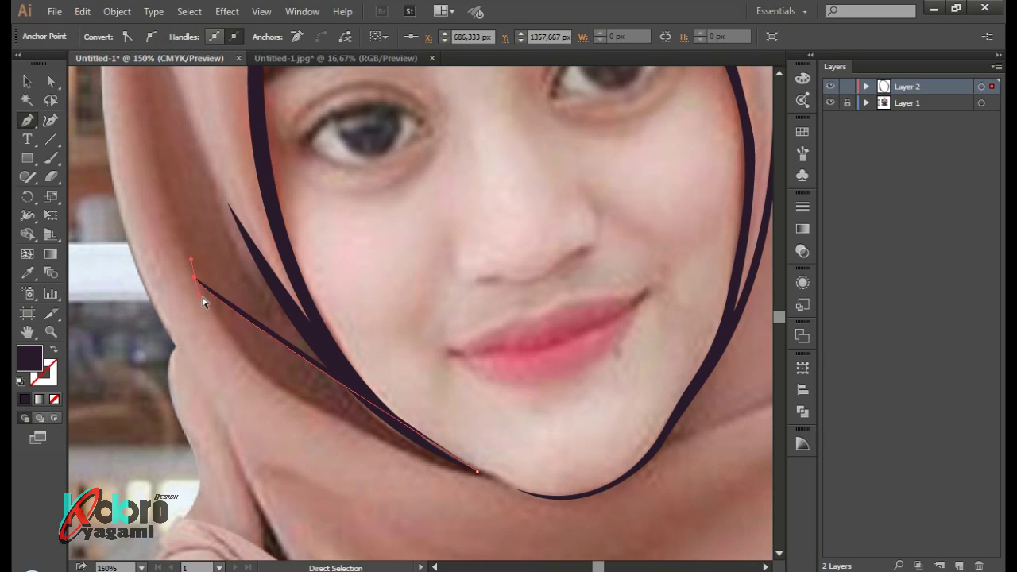
scroll(249, 400, up, 1)
click(150, 141)
Curve the left fold shape back to the chin, close it, and fill it dark
scroll(154, 149, down, 1)
click(266, 378)
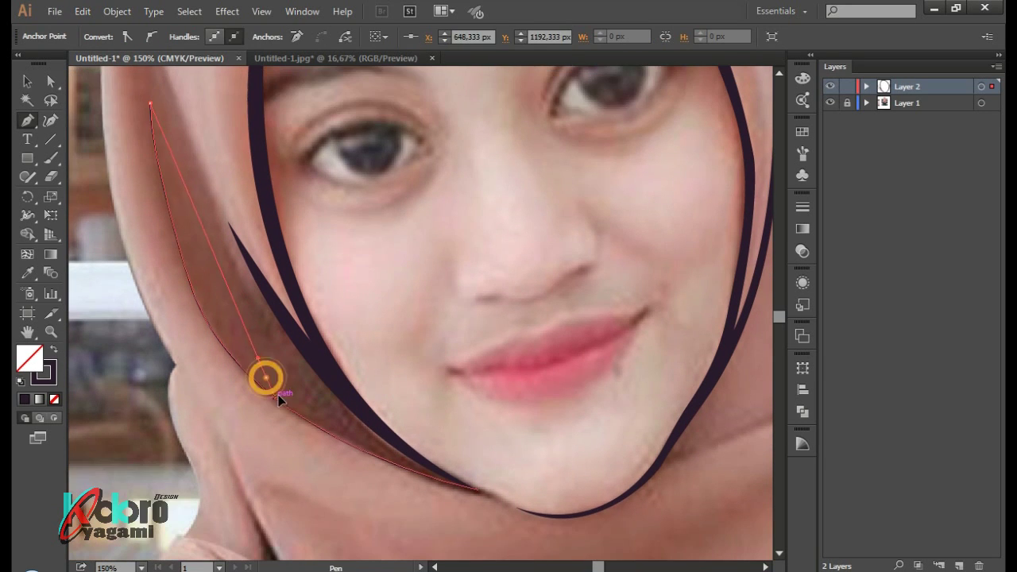
drag(447, 477, 561, 542)
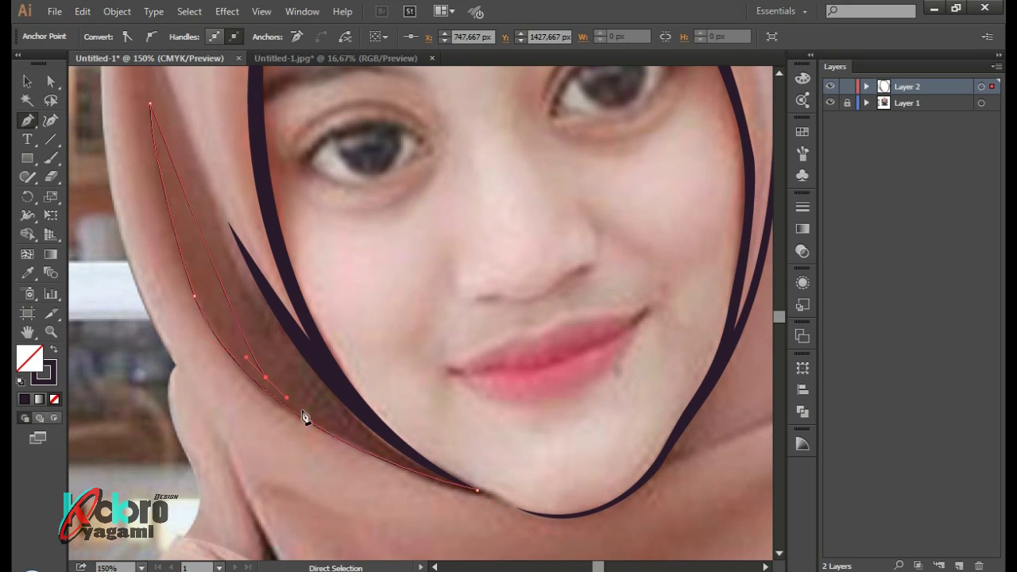
drag(441, 477, 501, 499)
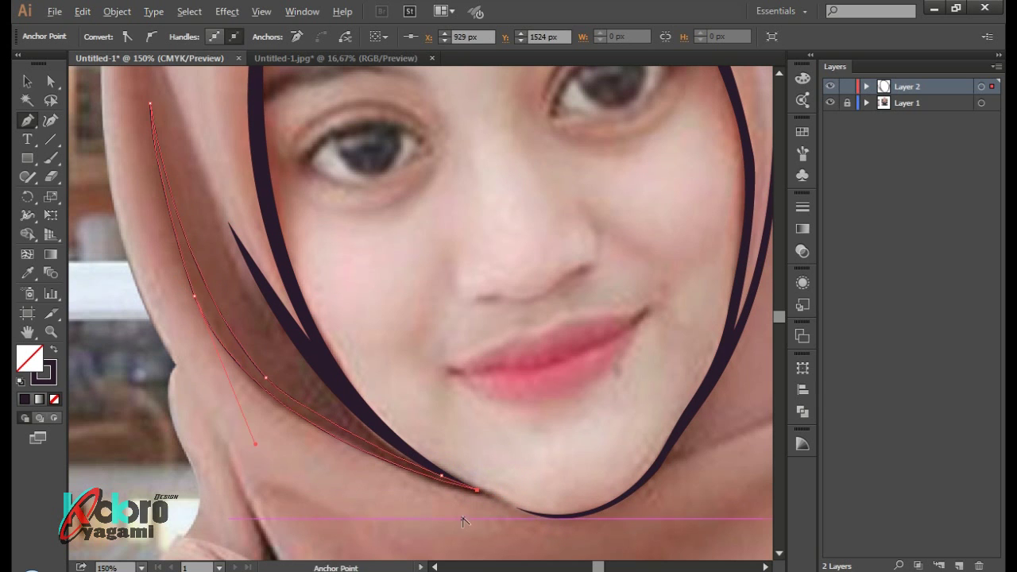
key(shift+x)
key(ctrl+minus)
Draw a curved fold line from the chin toward the right cheek
scroll(427, 472, right, 5)
key(ctrl+plus)
drag(323, 467, 495, 406)
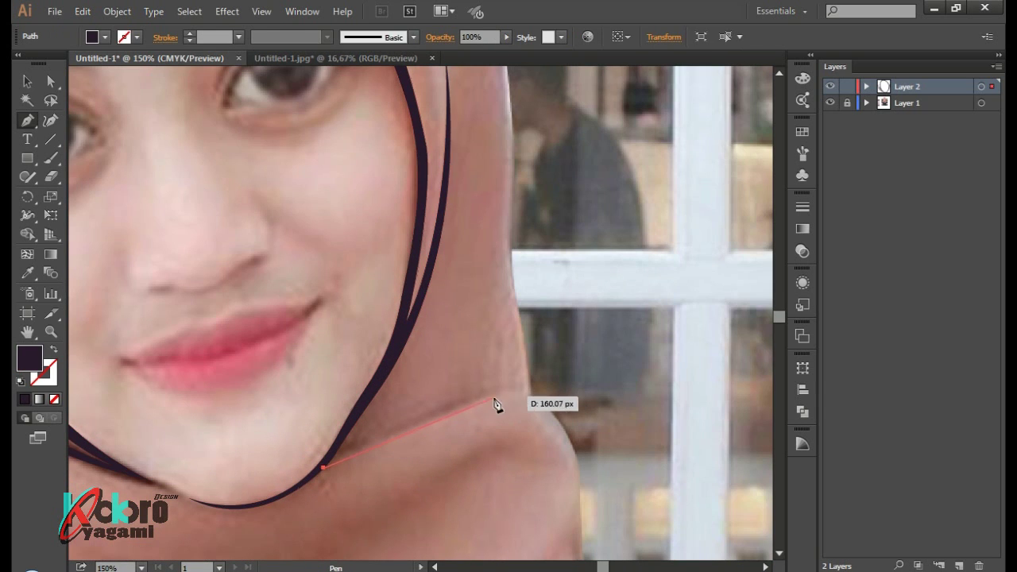
click(323, 467)
key(ctrl+minus)
key(ctrl+minus)
key(ctrl+minus)
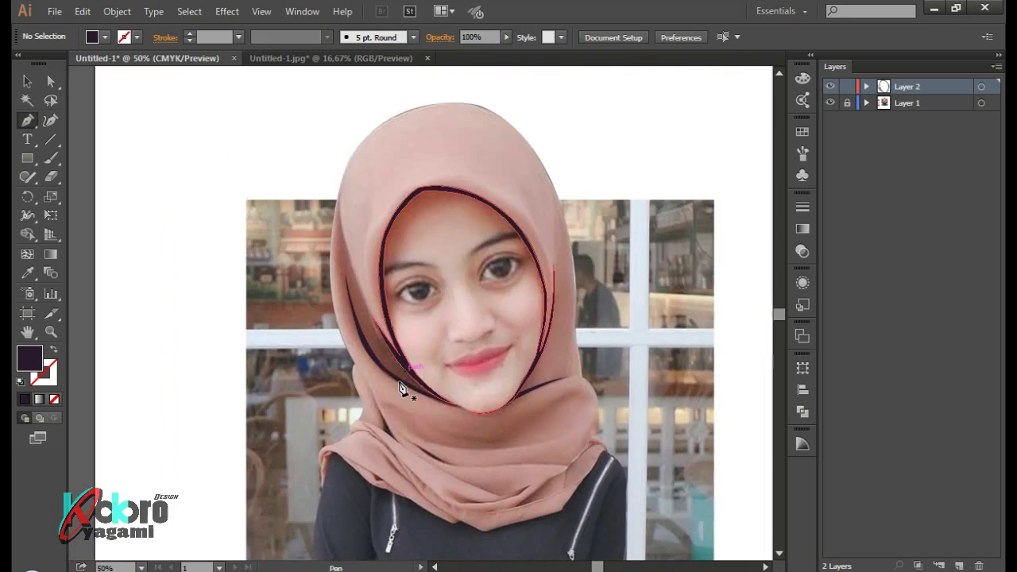
key(ctrl+plus)
key(ctrl+plus)
Close the upper-left hood fold stripe and begin a path on the hood's outer edge
drag(338, 172, 337, 164)
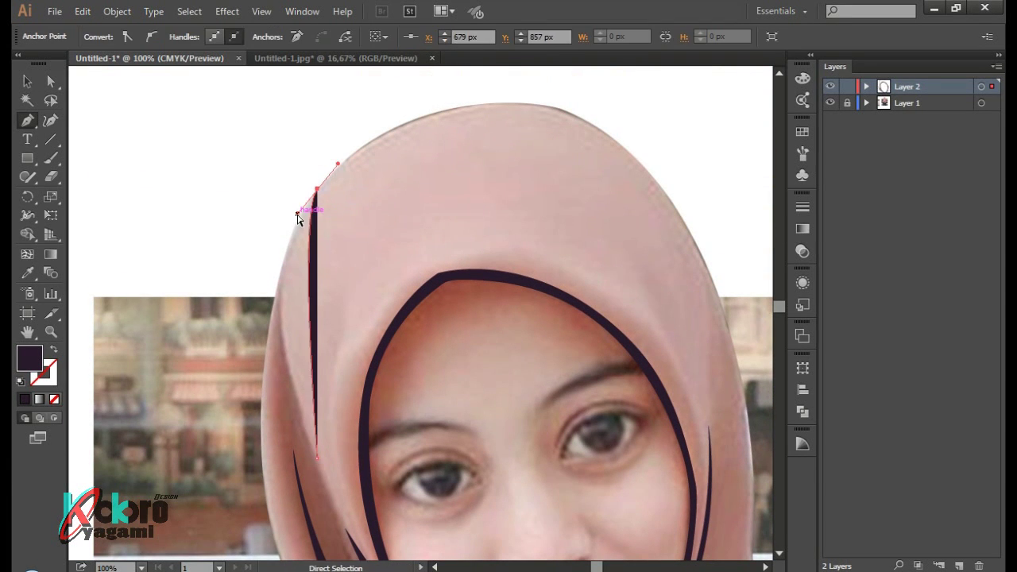
click(337, 164)
click(609, 136)
scroll(468, 159, up, 3)
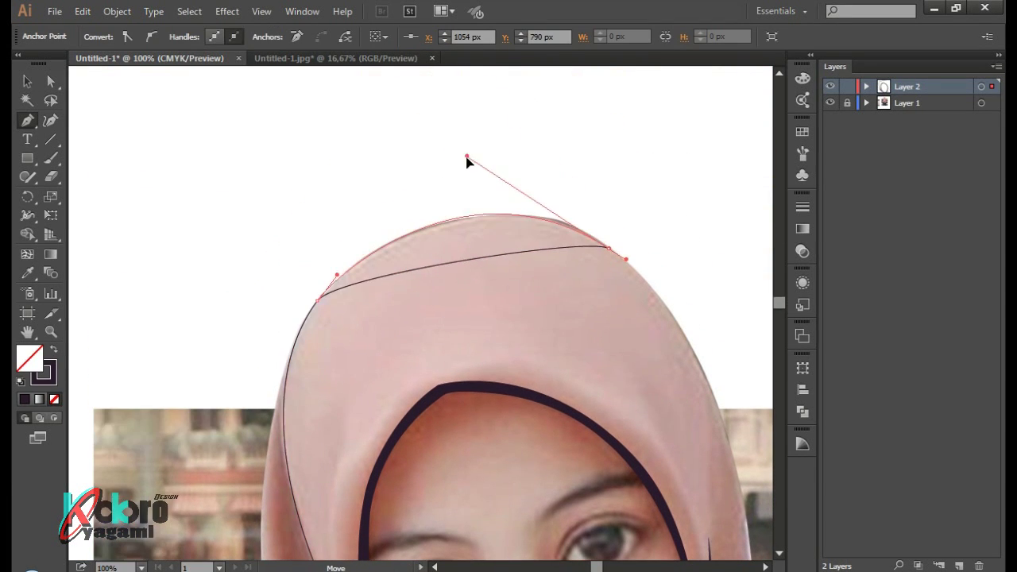
scroll(516, 239, down, 5)
scroll(557, 278, right, 3)
Place smooth anchors down the hood's right side and back up its edge
click(620, 359)
scroll(620, 360, down, 3)
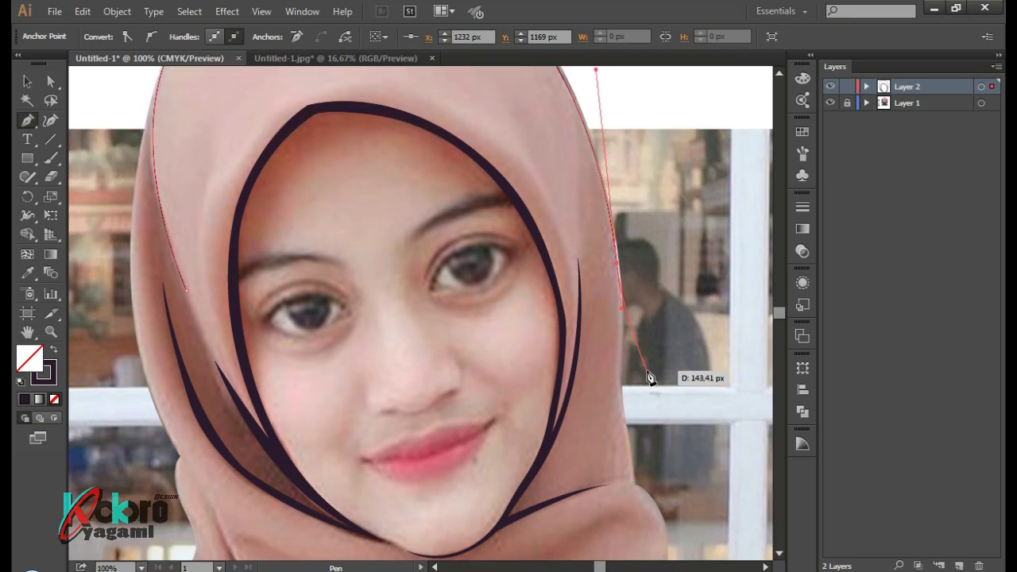
scroll(612, 350, down, 2)
drag(608, 328, 594, 407)
scroll(656, 269, up, 3)
click(619, 207)
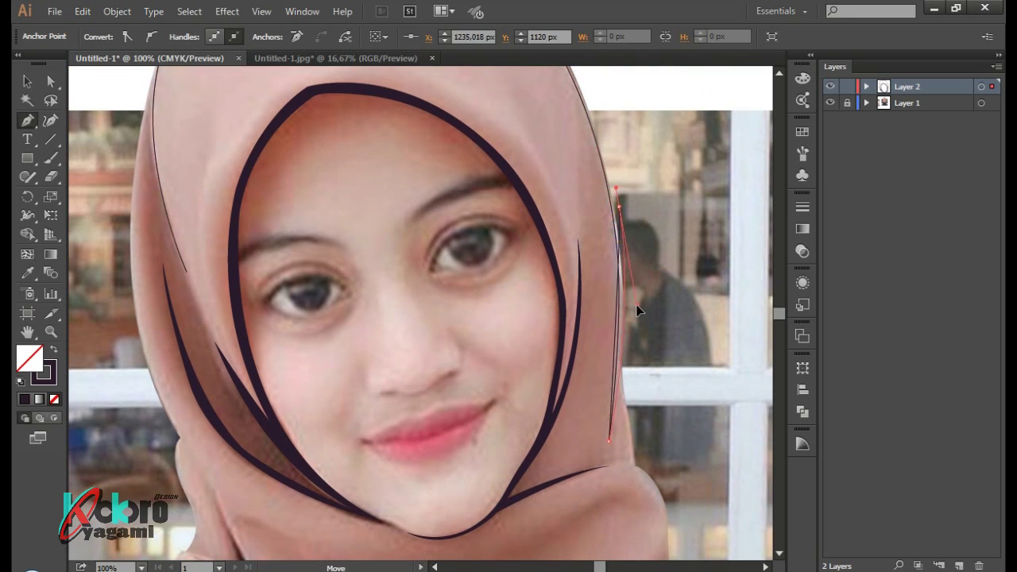
scroll(638, 312, up, 5)
Curve the hood outline over the top of the head to its top left
drag(477, 141, 531, 167)
scroll(358, 182, left, 4)
click(348, 199)
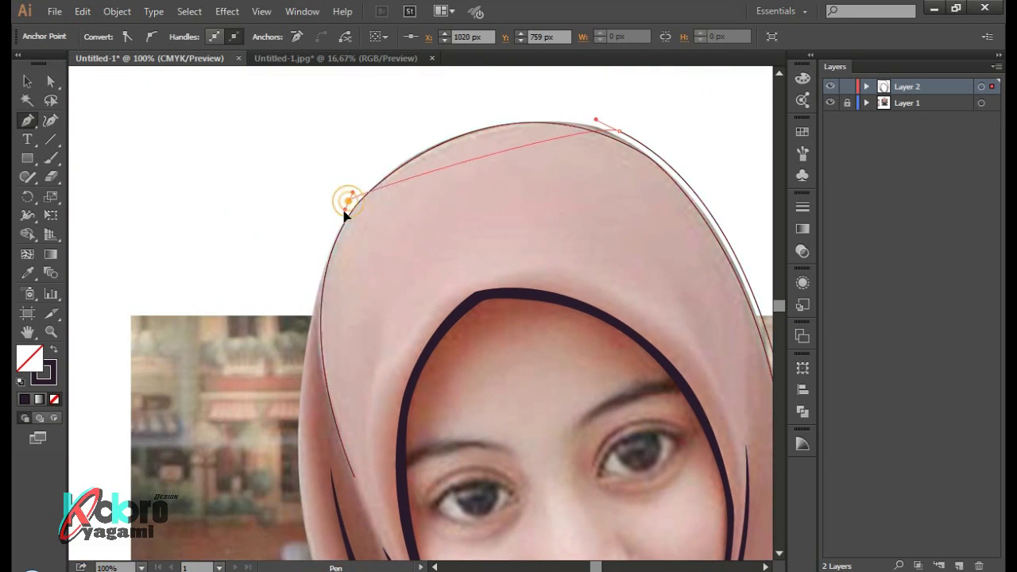
scroll(344, 215, up, 2)
drag(347, 289, 461, 159)
scroll(357, 325, down, 6)
drag(357, 325, 442, 473)
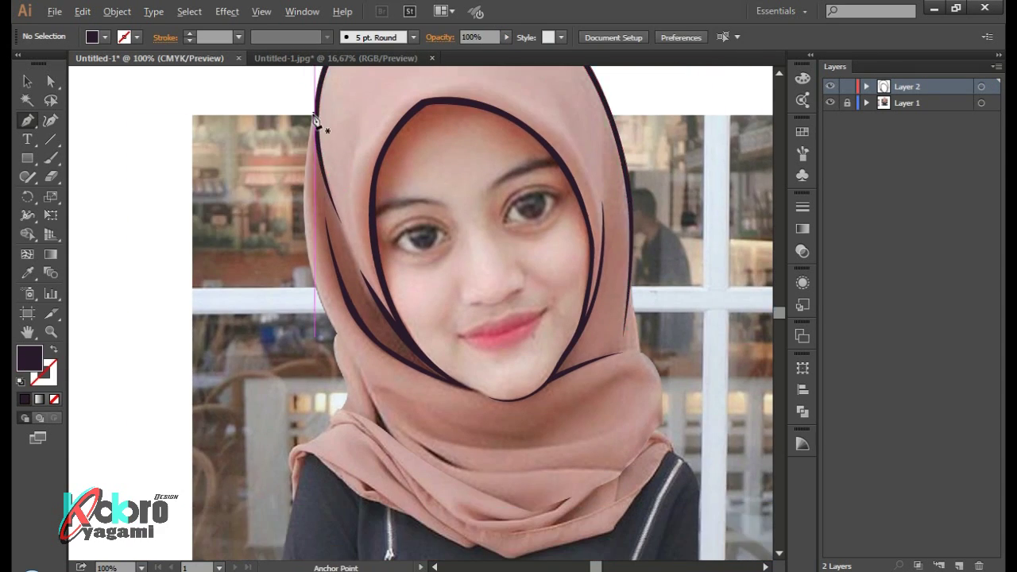
Finish the hood's left outline shape down its side and deselect it
drag(404, 341, 432, 355)
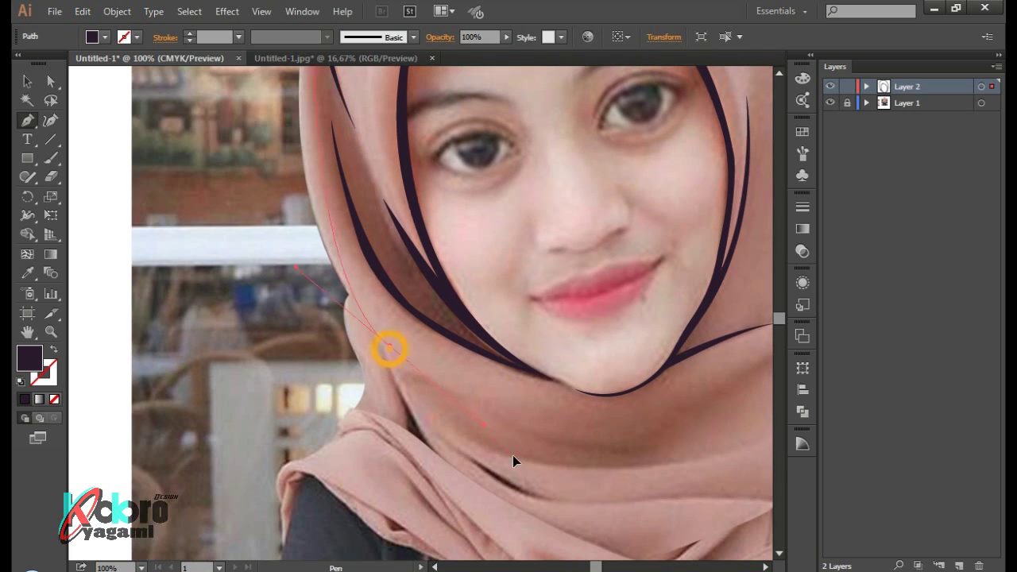
drag(406, 168, 246, 165)
scroll(237, 192, up, 5)
drag(316, 147, 321, 185)
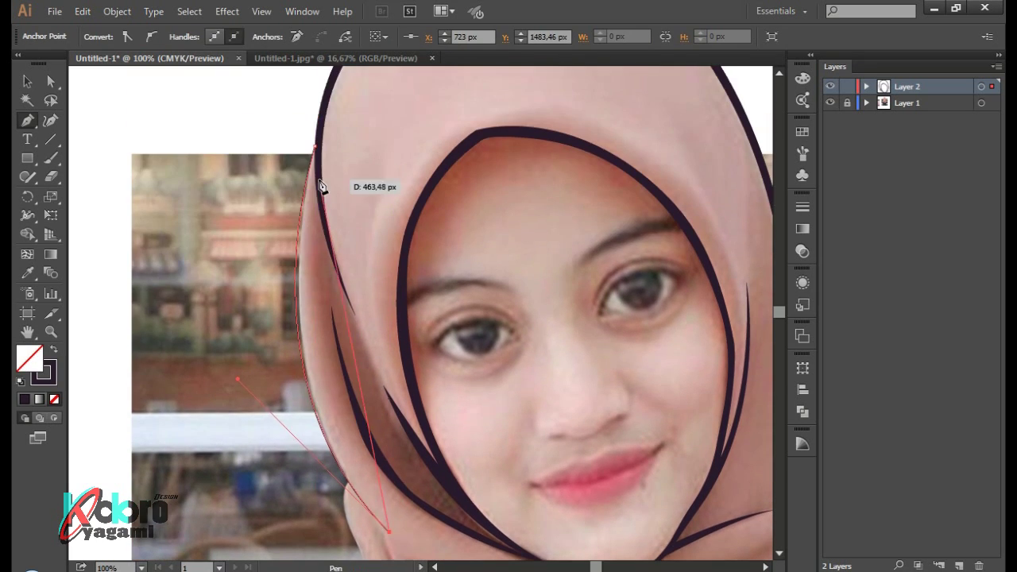
drag(266, 419, 329, 141)
ctrl+click(257, 199)
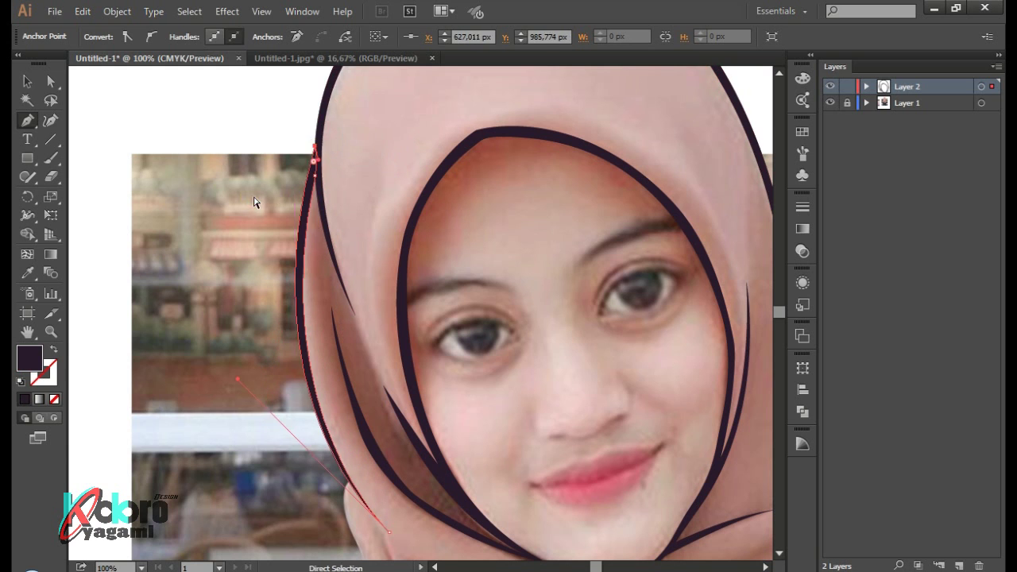
Start a drape path on the hijab's right edge and swap its fill and stroke
scroll(257, 200, down, 3)
scroll(488, 230, up, 3)
scroll(488, 231, down, 3)
click(459, 149)
drag(497, 172, 509, 205)
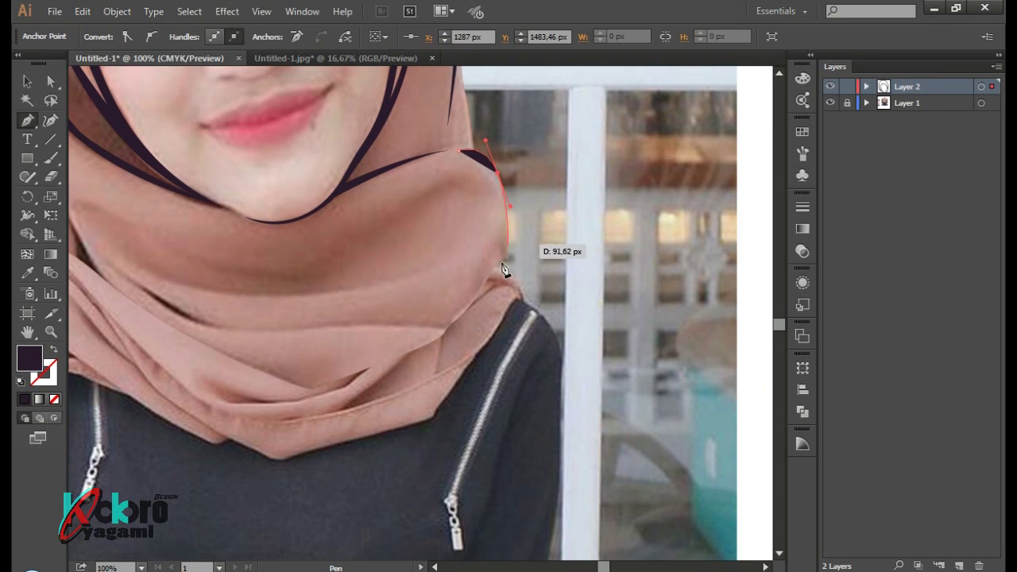
drag(473, 307, 458, 322)
scroll(421, 330, left, 2)
key(shift+x)
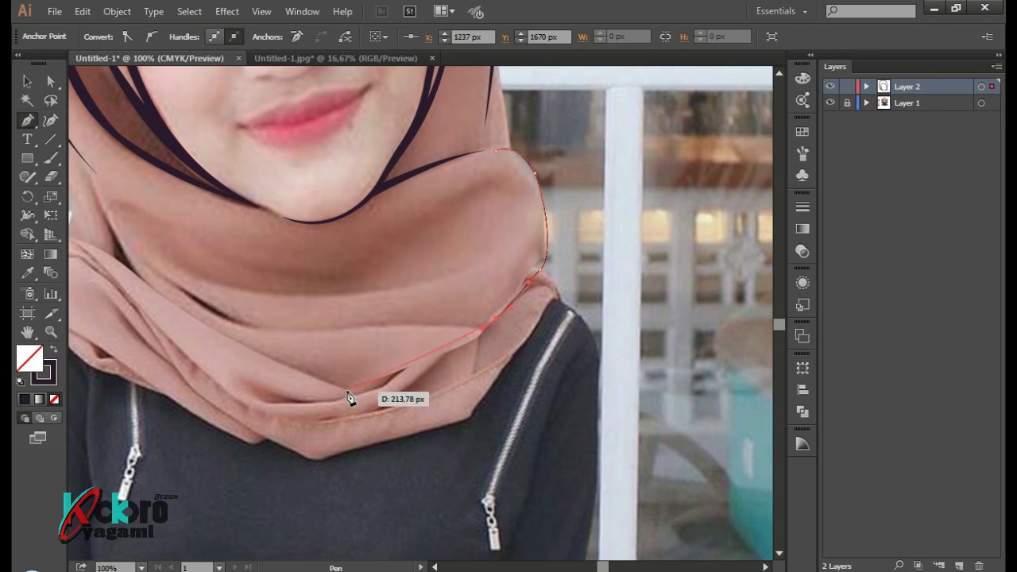
Add anchors at the drape's left edge and along its bottom
scroll(341, 373, left, 2)
scroll(320, 345, up, 1)
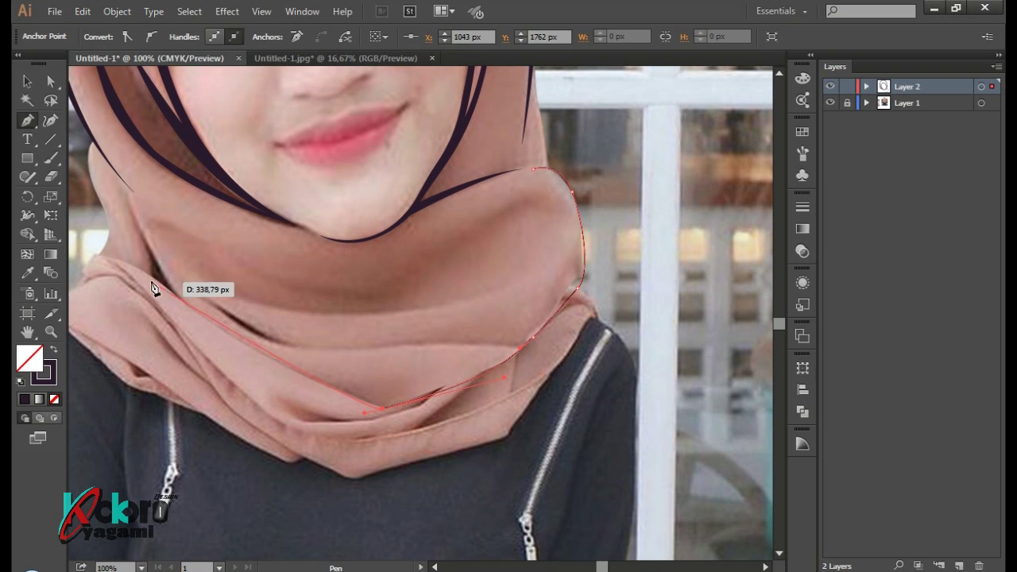
scroll(158, 265, up, 1)
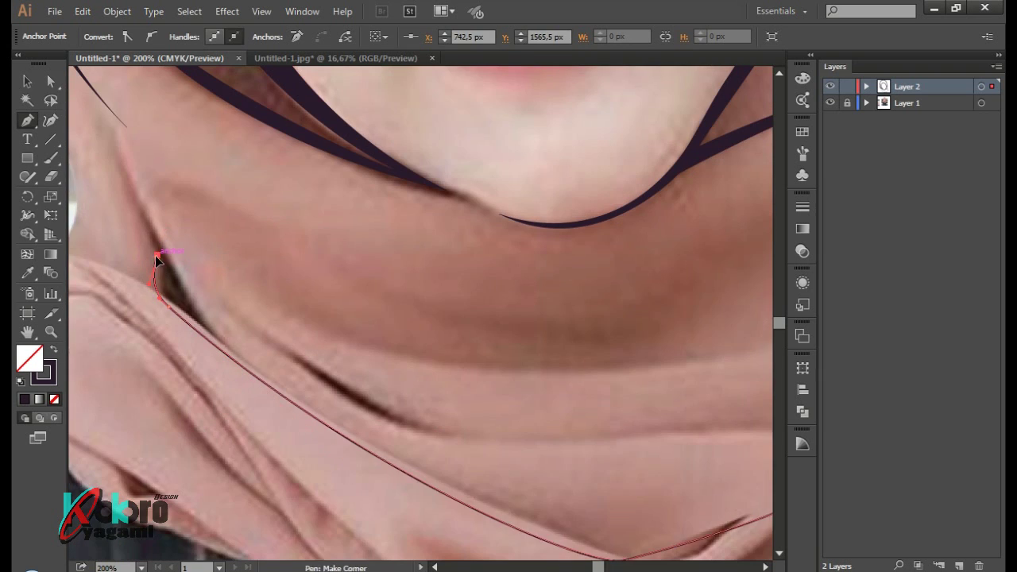
scroll(127, 199, up, 1)
scroll(103, 119, down, 2)
drag(107, 86, 238, 315)
scroll(278, 318, right, 4)
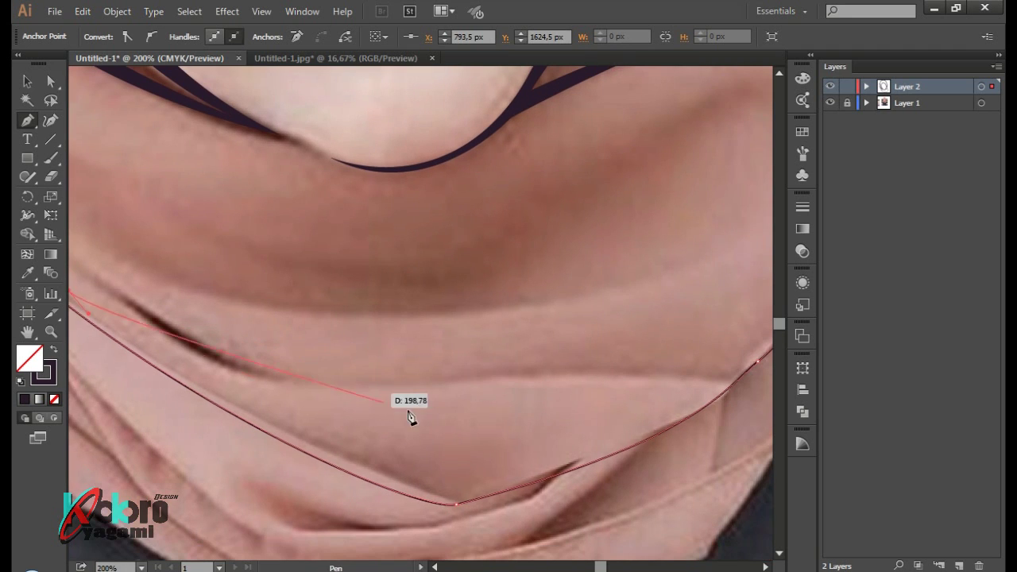
click(446, 487)
Curve along the lower drape edge and close the fold sliver at its right tip
scroll(310, 468, down, 2)
scroll(466, 427, up, 2)
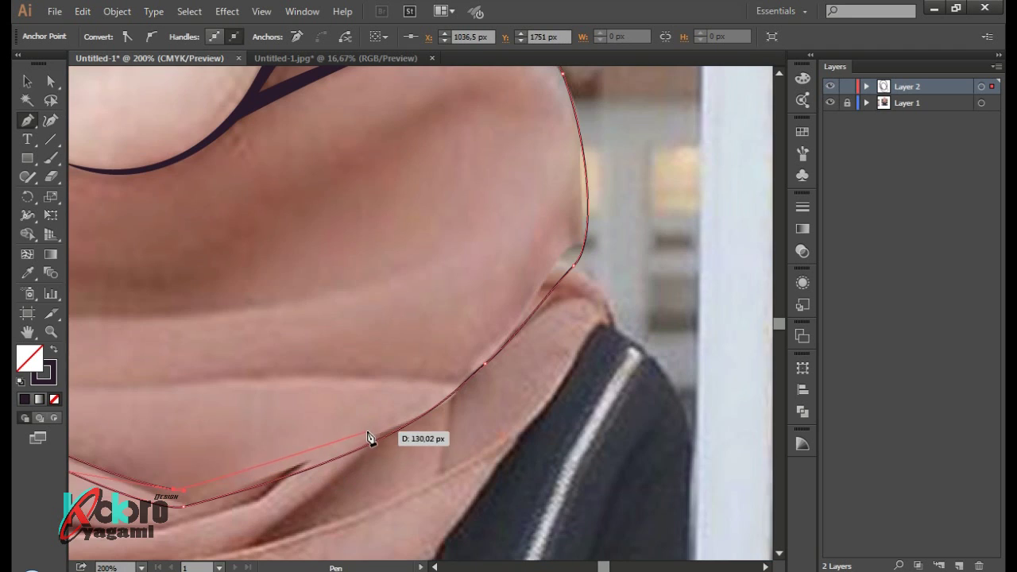
drag(613, 483, 458, 435)
scroll(540, 438, right, 3)
scroll(420, 454, left, 1)
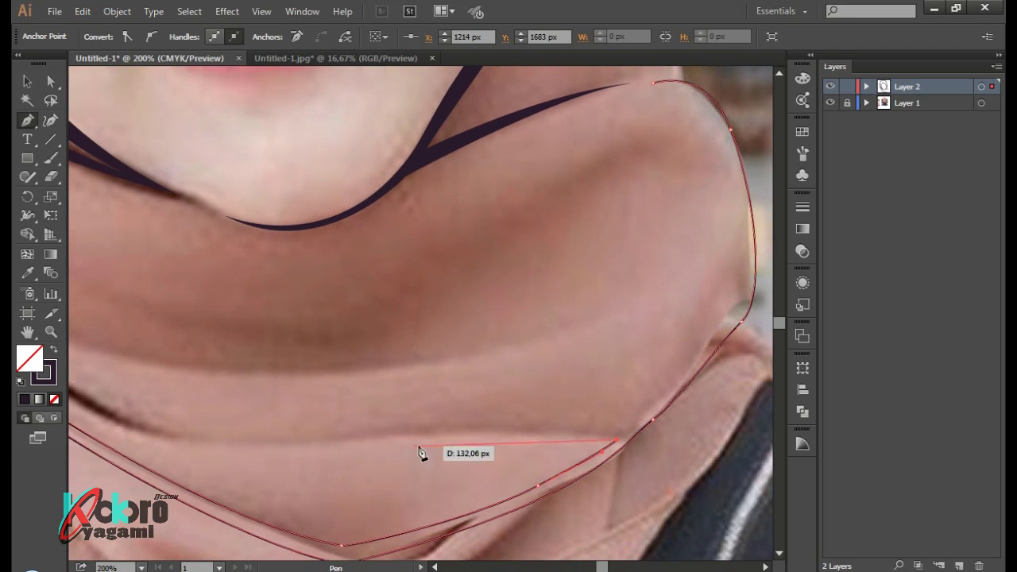
mouse_move(234, 447)
mouse_down()
mouse_move(401, 451)
mouse_move(631, 438)
mouse_up()
click(624, 430)
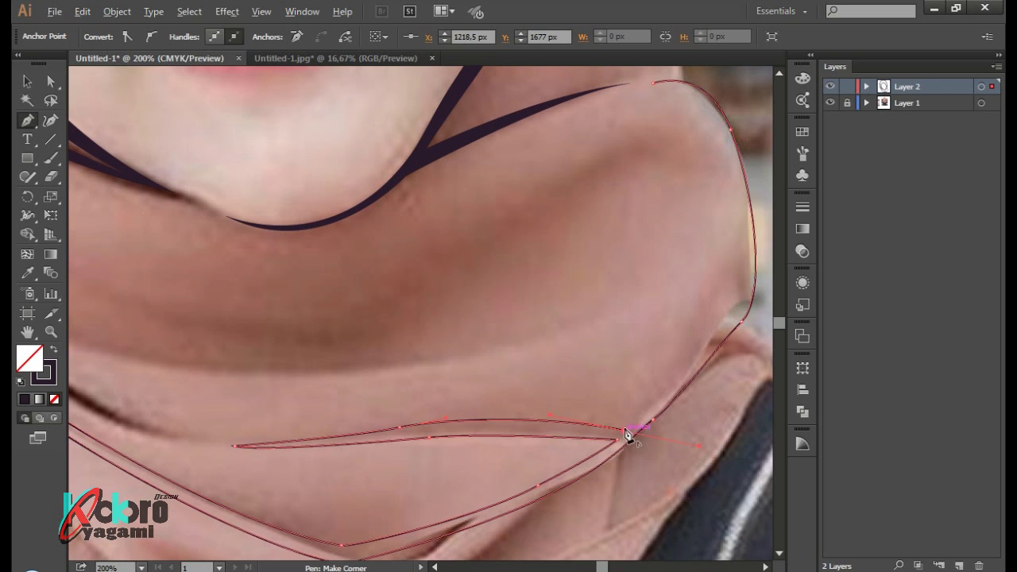
Continue up the drape's right edge, close the outline at its start, and deselect
scroll(667, 405, up, 1)
drag(732, 324, 743, 306)
scroll(726, 209, up, 1)
drag(651, 159, 654, 163)
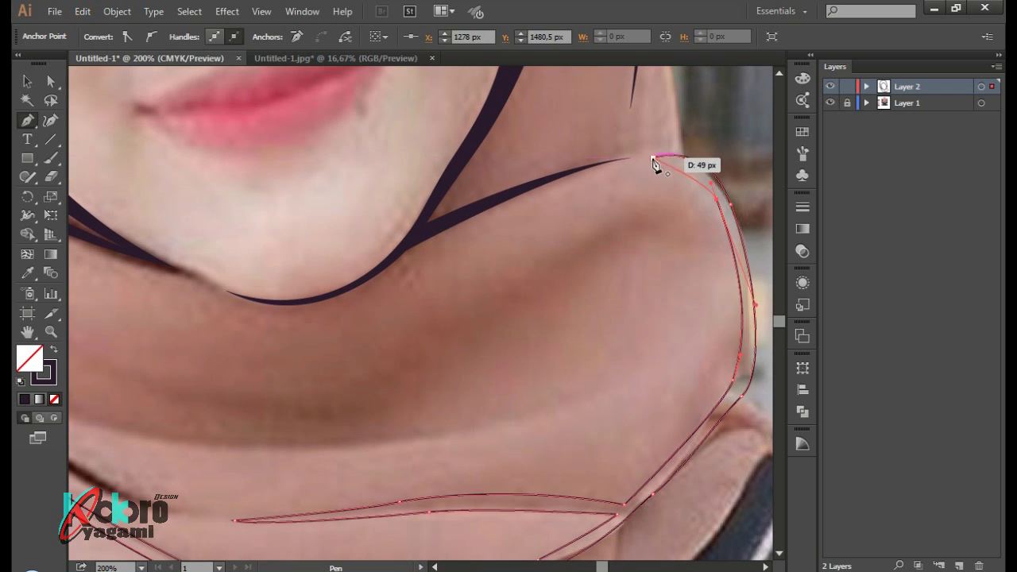
key(ctrl+shift+a)
scroll(688, 275, down, 2)
scroll(318, 234, up, 1)
Draw a curved fold sliver beneath the chin and fill it dark
click(205, 342)
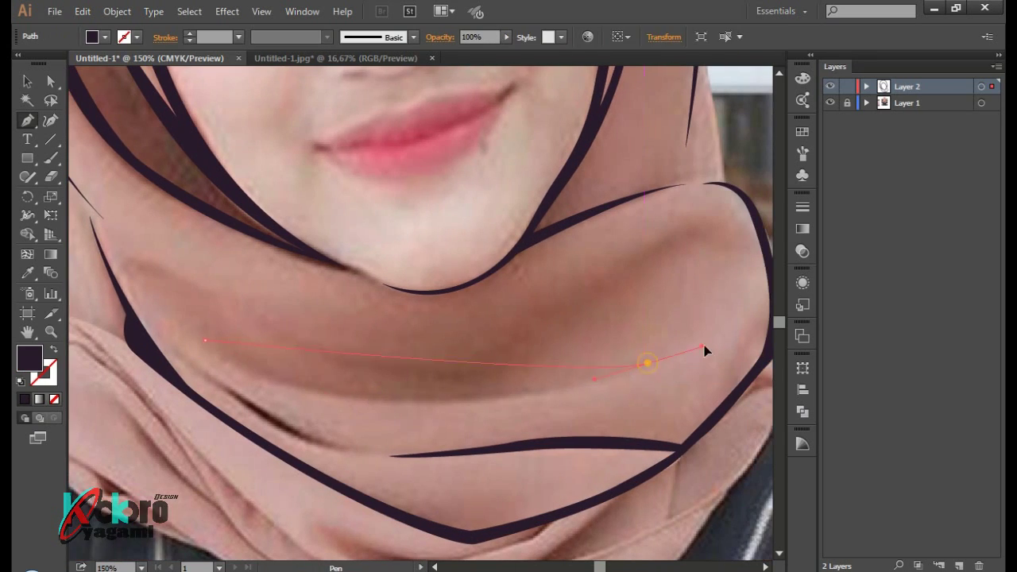
drag(648, 363, 572, 374)
scroll(573, 373, up, 2)
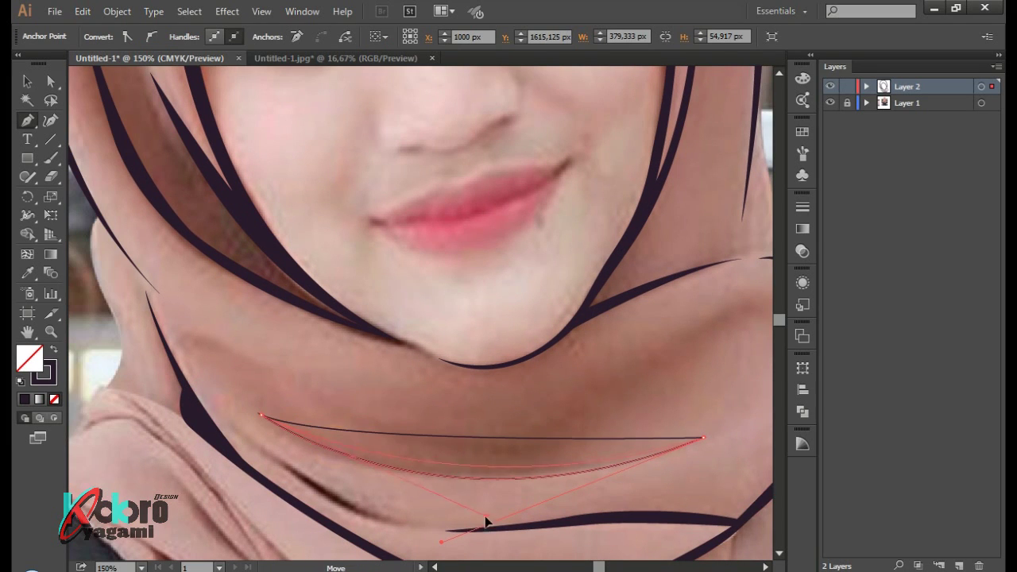
key(shift+x)
scroll(618, 405, right, 1)
Start a second fold curve bending right, with dark stroke and no fill
drag(445, 414, 553, 365)
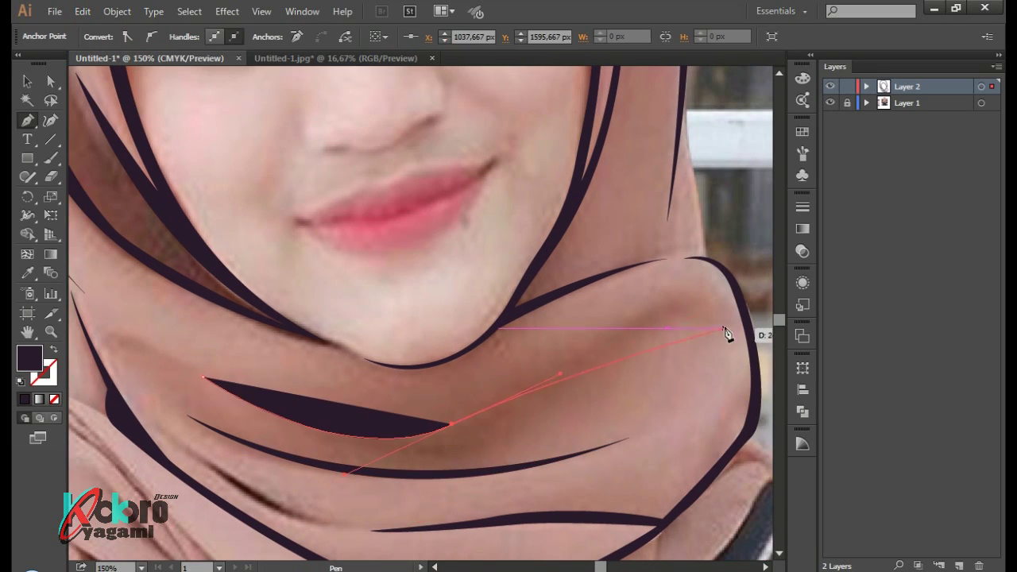
drag(707, 326, 587, 403)
key(shift+x)
scroll(499, 286, left, 3)
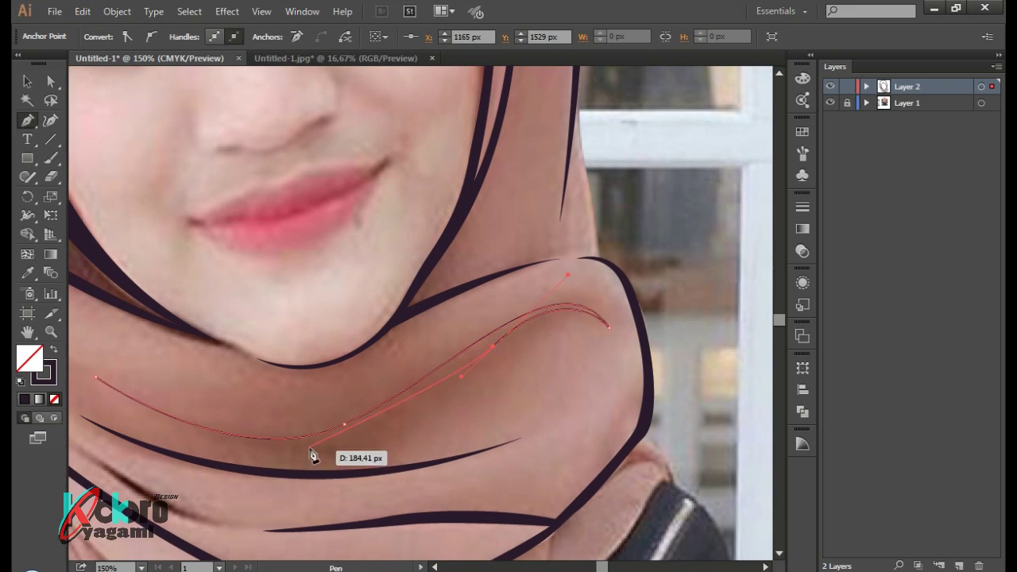
Shape the second fold curve with more anchors, then finish and deselect it
drag(411, 442, 308, 468)
drag(495, 375, 554, 367)
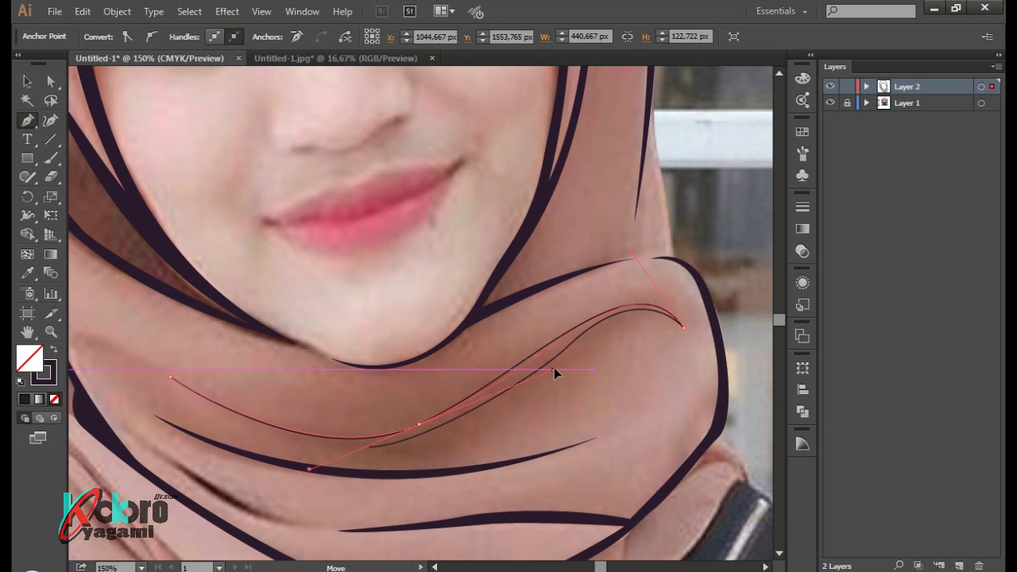
drag(184, 391, 107, 325)
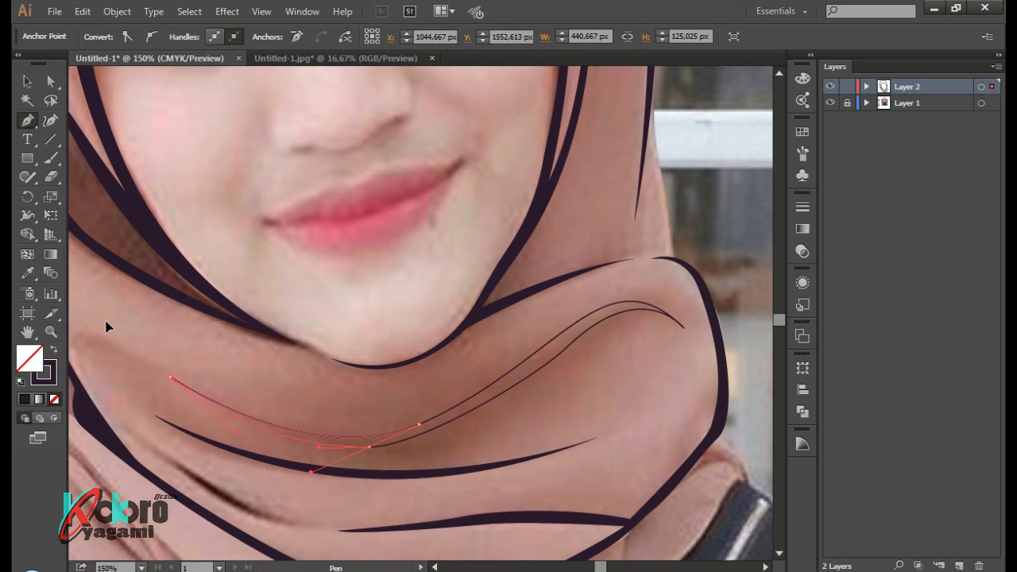
ctrl+click(204, 325)
scroll(204, 325, down, 5)
scroll(270, 344, up, 3)
scroll(270, 344, up, 3)
Start the neck sliver path at the left of the neck with curved segments
scroll(245, 236, down, 2)
click(207, 148)
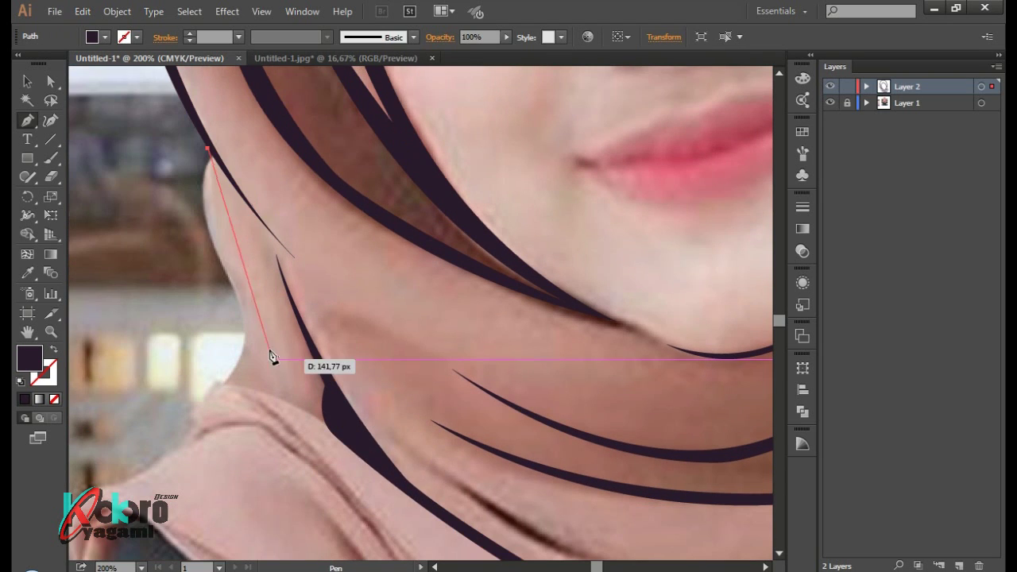
drag(276, 356, 382, 501)
drag(218, 149, 221, 159)
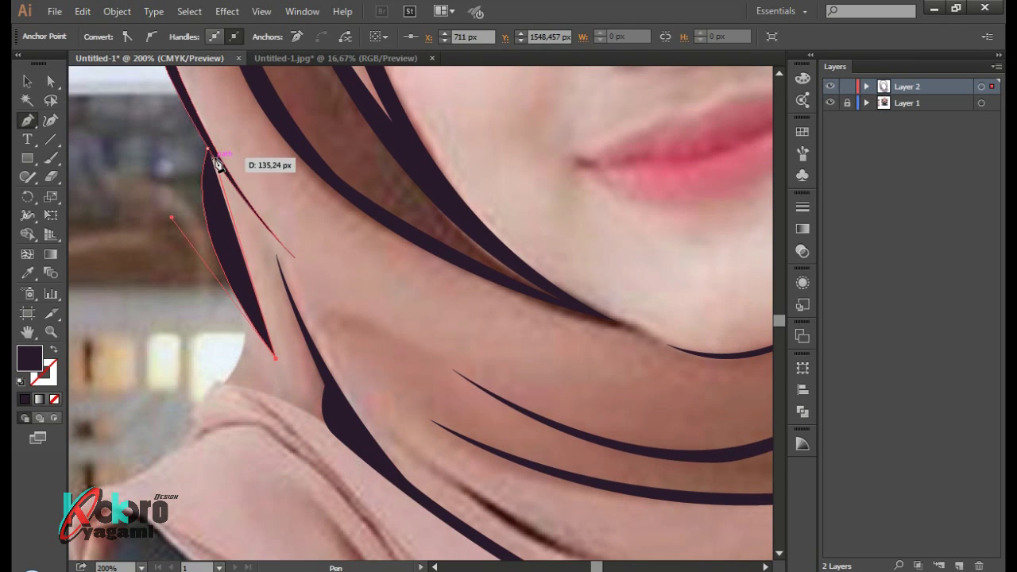
scroll(221, 159, up, 5)
drag(209, 411, 221, 422)
Extend the path with curves along the shoulder drape fold
scroll(221, 421, down, 5)
scroll(268, 345, up, 2)
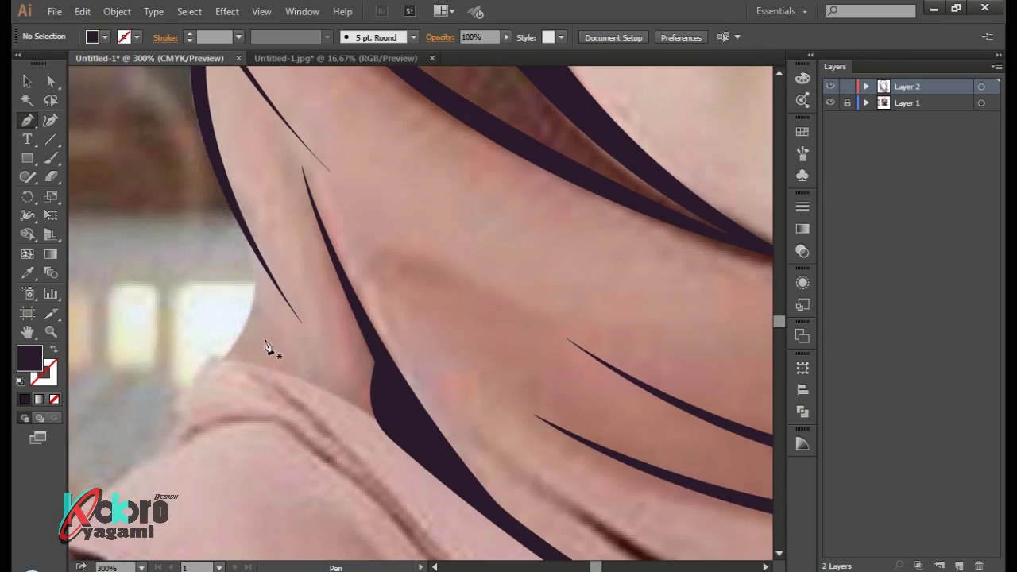
drag(377, 366, 209, 311)
scroll(209, 311, down, 2)
drag(207, 209, 175, 274)
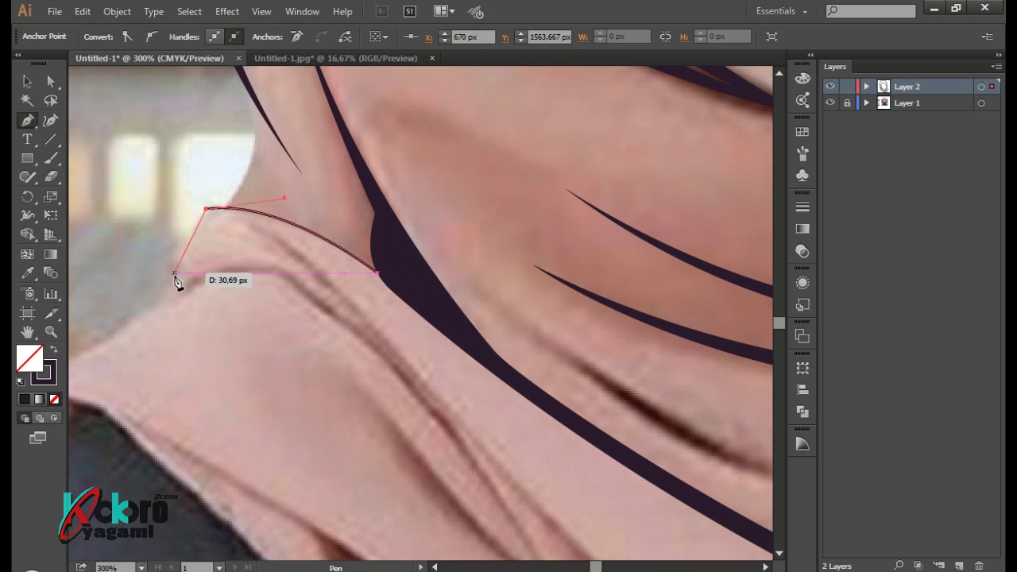
drag(531, 433, 426, 300)
Add a sharp corner anchor and close the fold sliver at its tip
scroll(426, 300, down, 4)
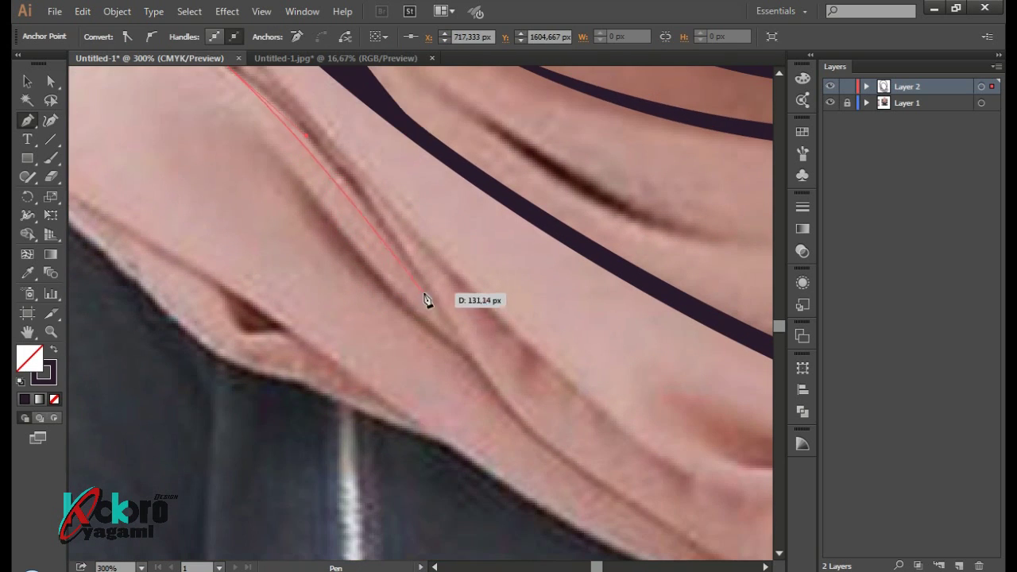
click(454, 339)
scroll(454, 340, up, 2)
drag(351, 334, 314, 278)
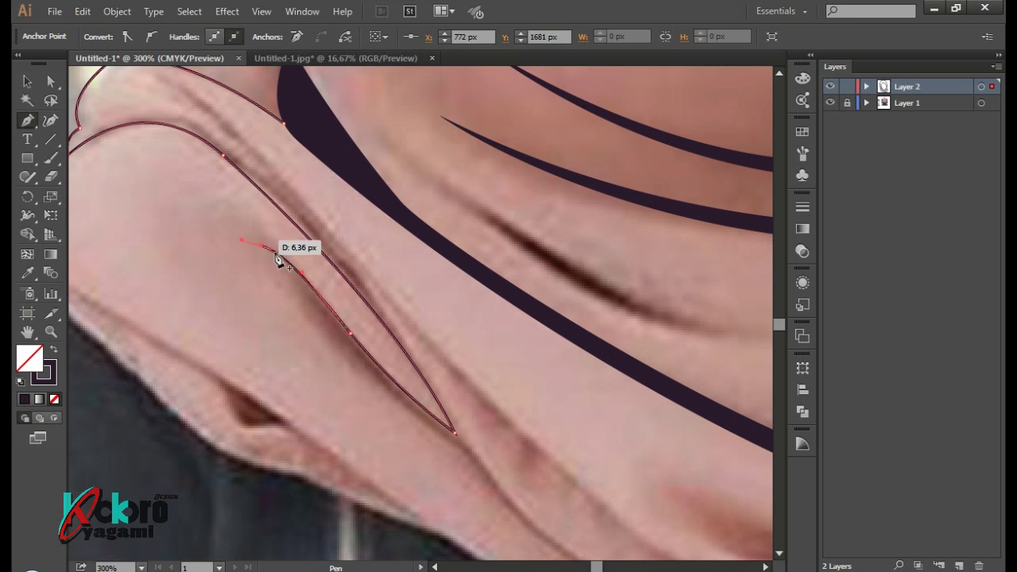
click(389, 396)
Begin a new path along the fabric's lower edge below the neck
scroll(389, 396, down, 2)
drag(454, 339, 479, 346)
scroll(549, 441, down, 3)
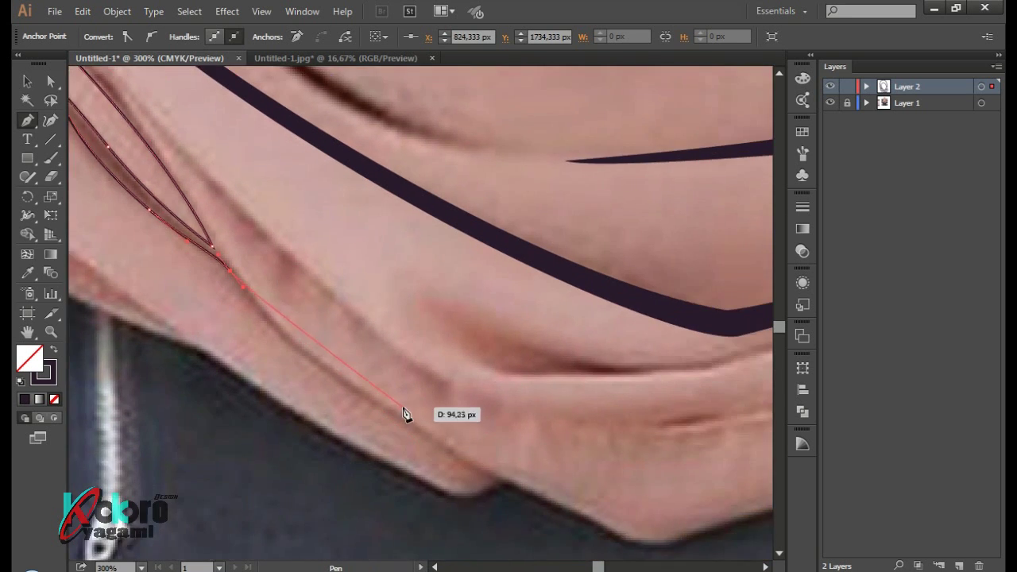
scroll(404, 416, down, 2)
scroll(326, 373, up, 3)
drag(392, 337, 446, 371)
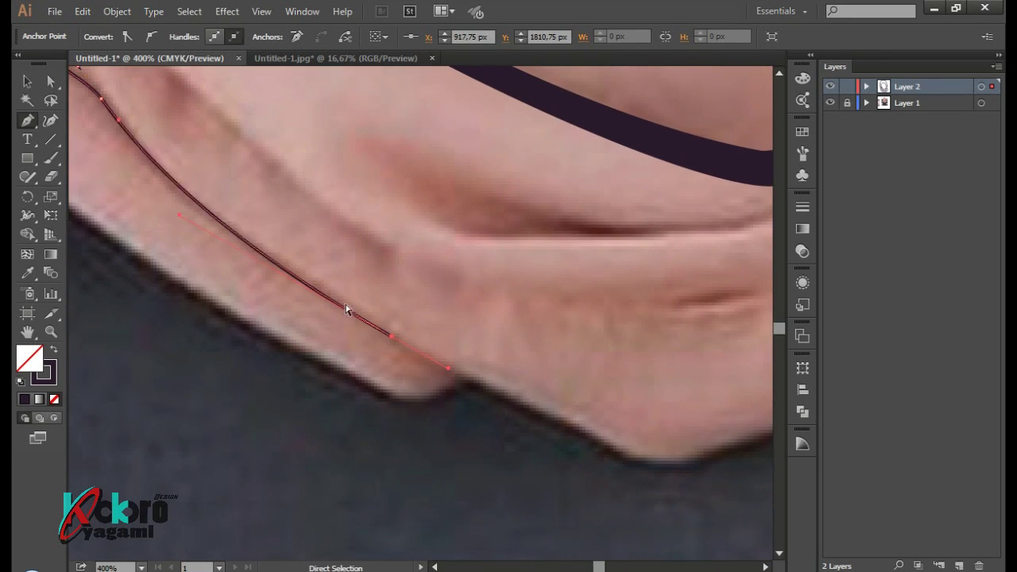
Add curved Pen anchors along the hijab's bottom edge where it meets the dark jacket
scroll(437, 381, right, 3)
drag(431, 464, 470, 468)
scroll(556, 413, right, 3)
drag(476, 399, 517, 394)
scroll(588, 334, down, 2)
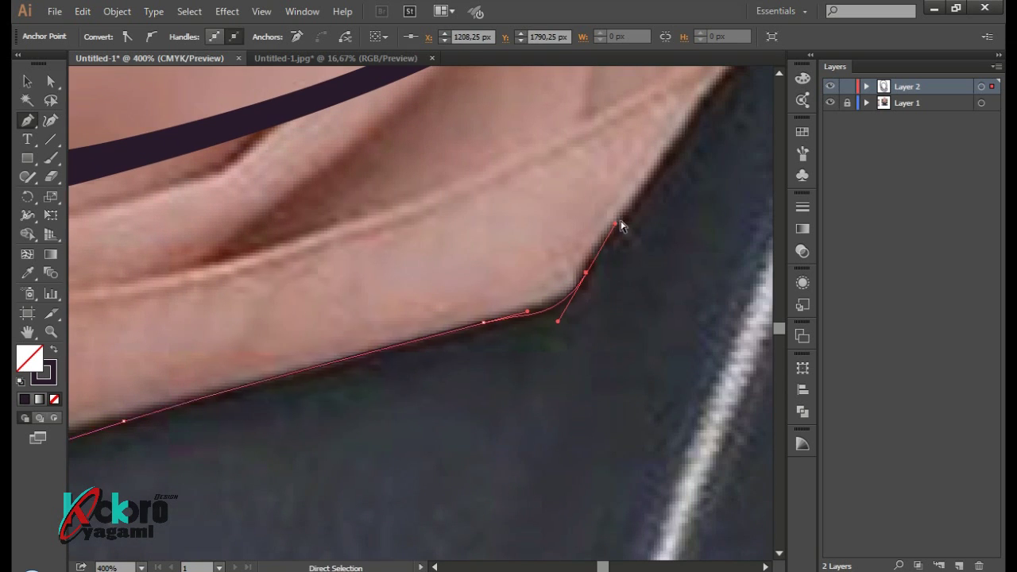
scroll(622, 226, down, 3)
scroll(556, 358, right, 3)
Curve the outline up the right side to the shoulder, making the shoulder anchor a sharp corner
drag(551, 327, 685, 288)
drag(615, 232, 680, 163)
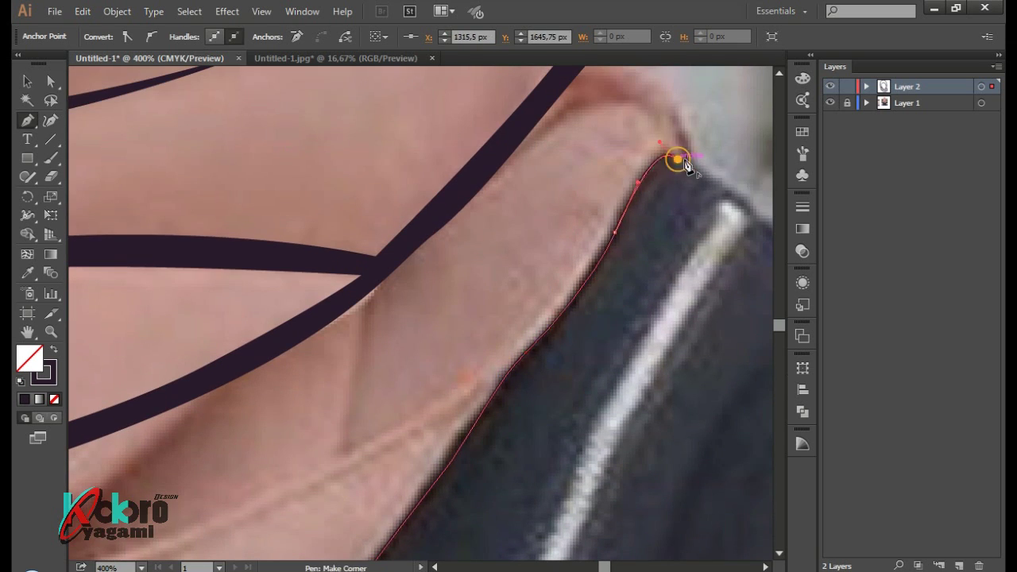
scroll(687, 164, up, 4)
drag(587, 210, 577, 234)
click(661, 298)
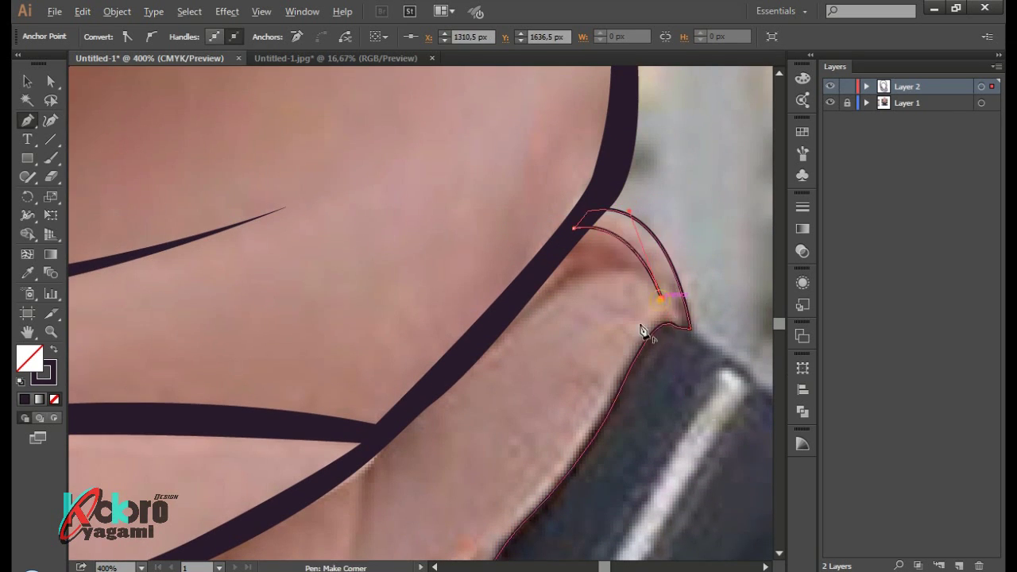
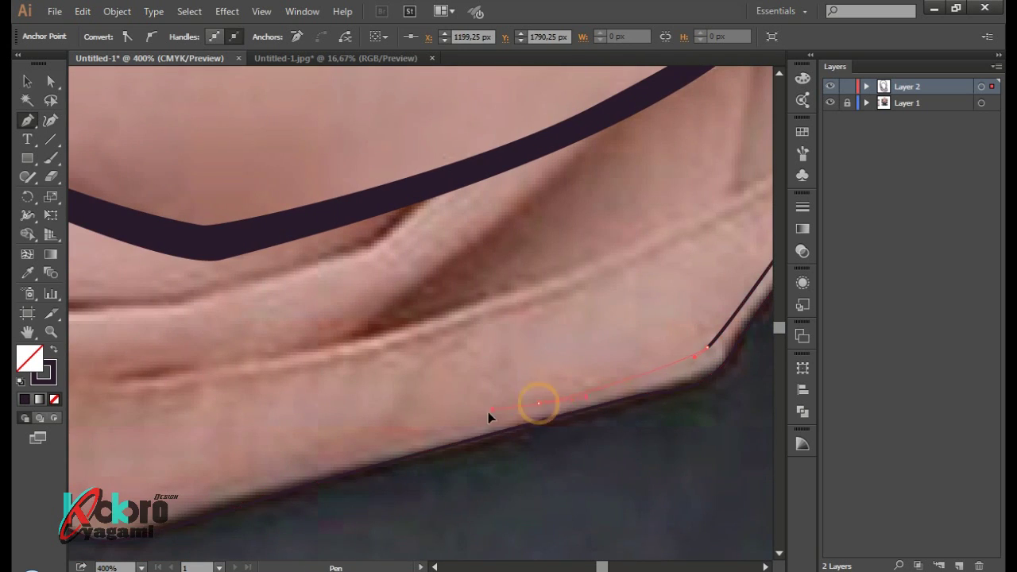
Trace the hijab's lower hem outline from the V corner up the drape toward the upper fold
scroll(488, 411, down, 3)
scroll(488, 412, left, 4)
drag(287, 411, 413, 362)
scroll(391, 374, left, 3)
drag(417, 411, 370, 373)
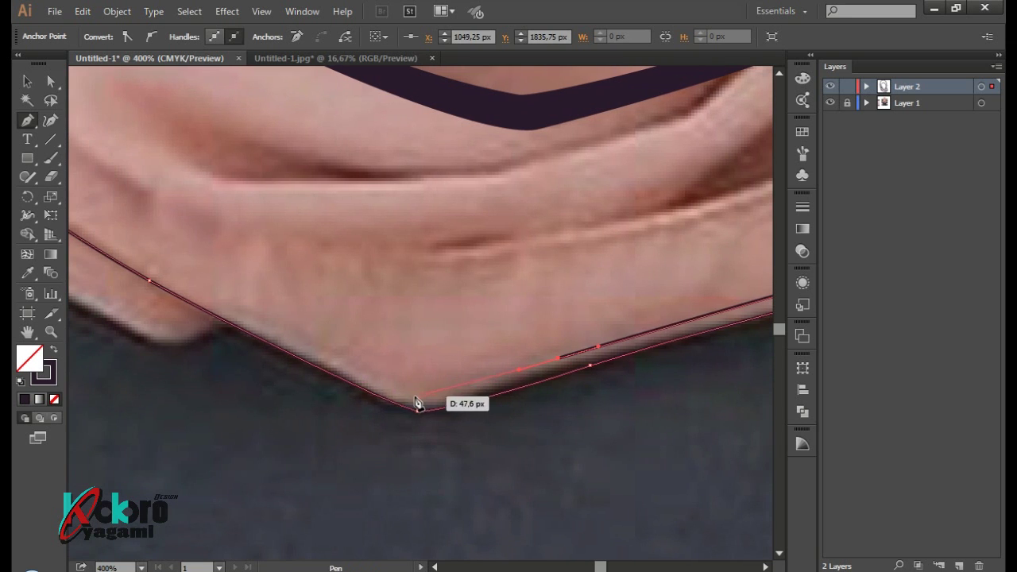
scroll(303, 321, down, 2)
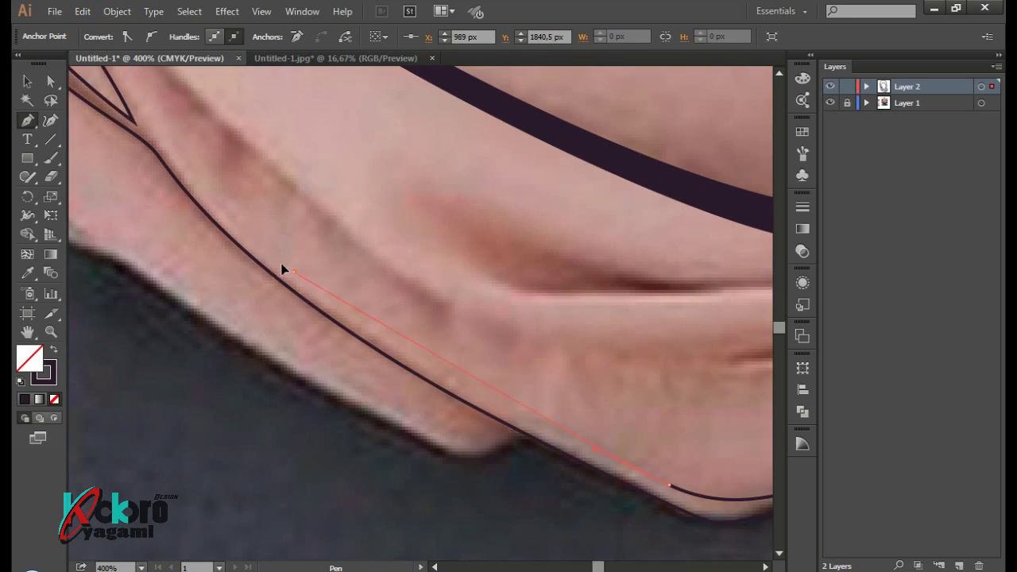
drag(294, 273, 432, 374)
scroll(432, 374, up, 3)
drag(285, 254, 273, 232)
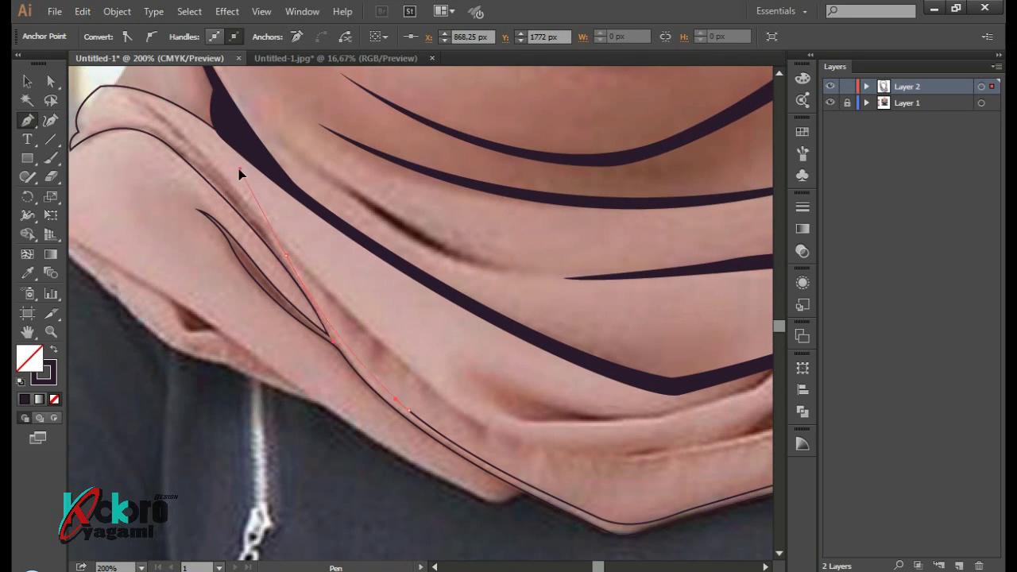
scroll(552, 391, down, 3)
scroll(644, 415, right, 2)
scroll(520, 404, up, 3)
Continue the outline along the shoulder fold and neck line, then close it as a dark shape
drag(518, 470, 271, 294)
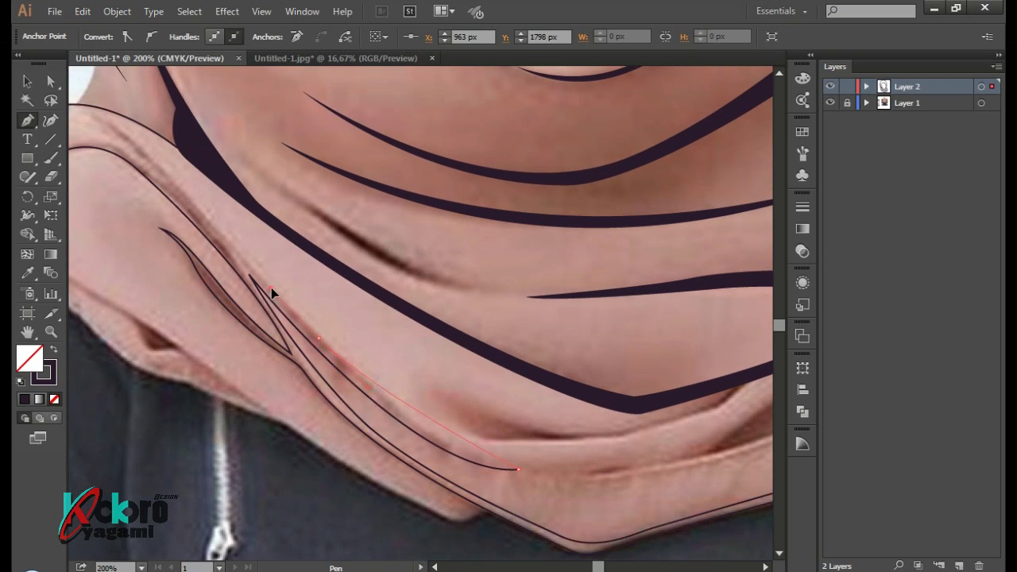
scroll(397, 413, up, 3)
scroll(359, 360, left, 2)
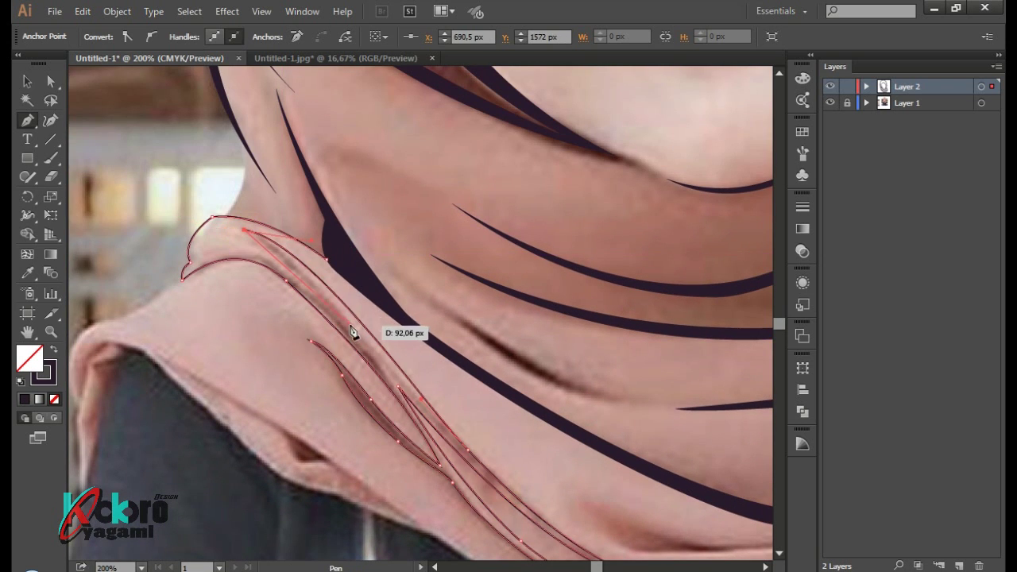
drag(353, 332, 329, 302)
drag(191, 239, 199, 233)
scroll(199, 233, up, 2)
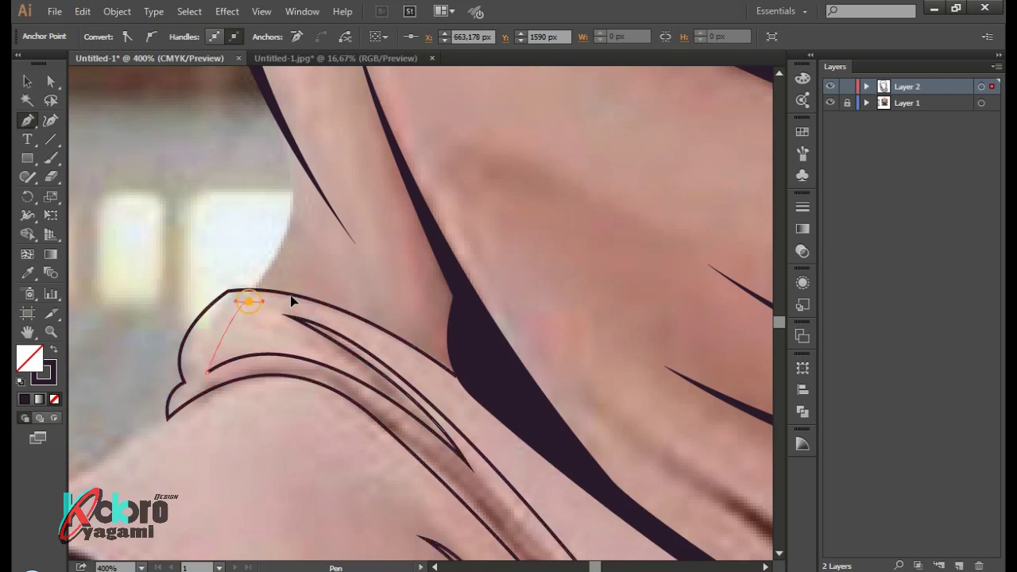
scroll(292, 301, down, 3)
scroll(357, 334, right, 2)
drag(441, 310, 642, 447)
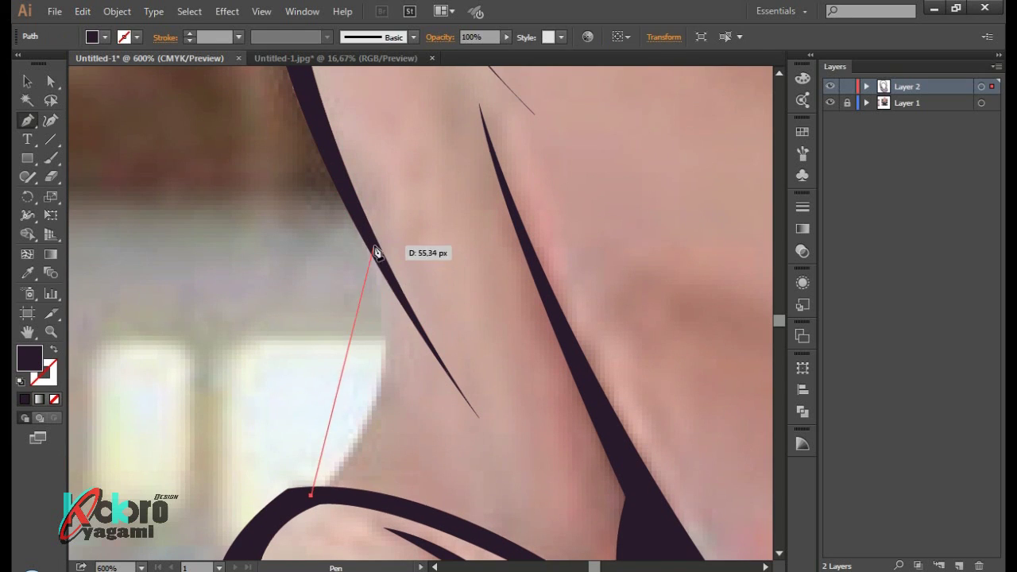
drag(377, 253, 416, 408)
drag(397, 291, 409, 277)
scroll(408, 277, down, 2)
drag(329, 408, 357, 423)
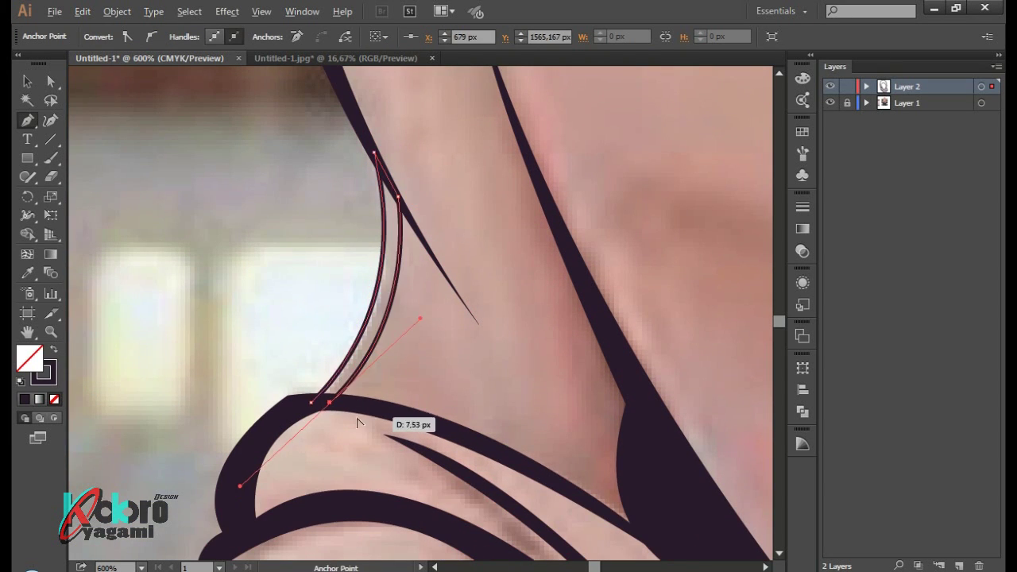
click(322, 403)
key(ctrl+0)
Trace a second closed outline down the hijab's edge beside the neck to the shoulder
scroll(511, 306, up, 5)
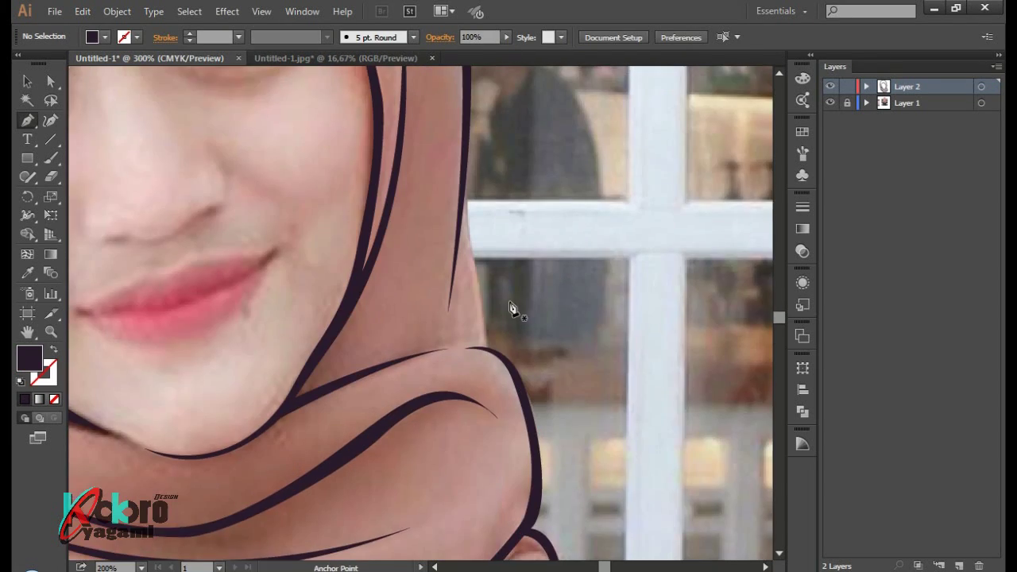
click(489, 499)
scroll(400, 209, up, 2)
drag(419, 193, 422, 230)
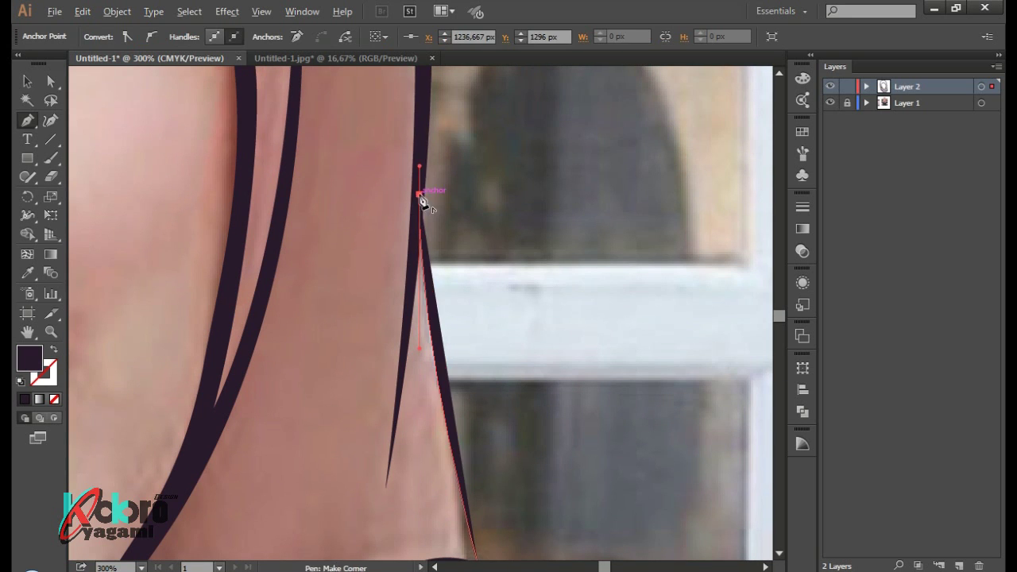
scroll(422, 201, down, 3)
scroll(437, 231, down, 2)
drag(464, 376, 498, 499)
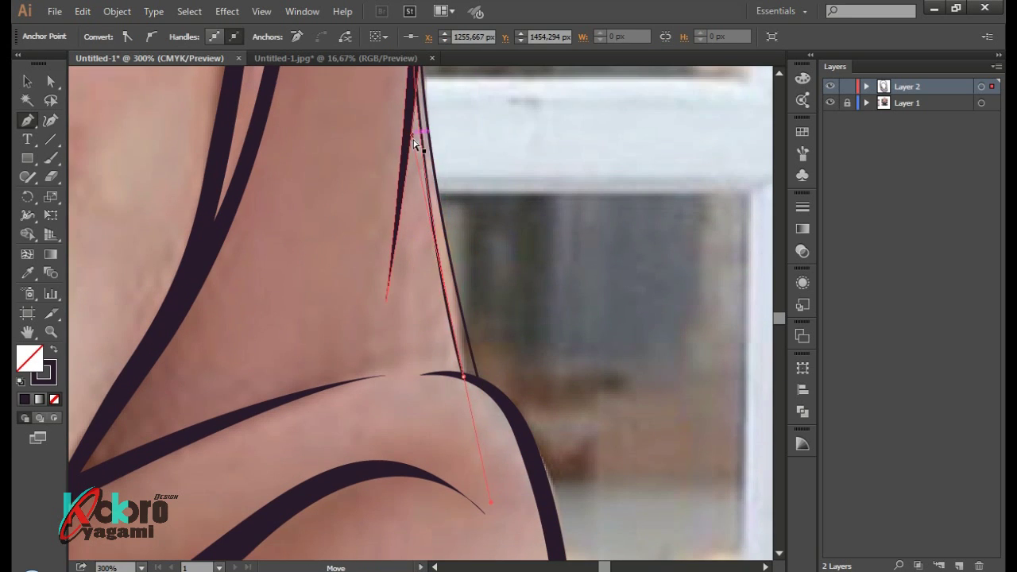
click(480, 379)
scroll(480, 383, down, 3)
scroll(547, 252, down, 3)
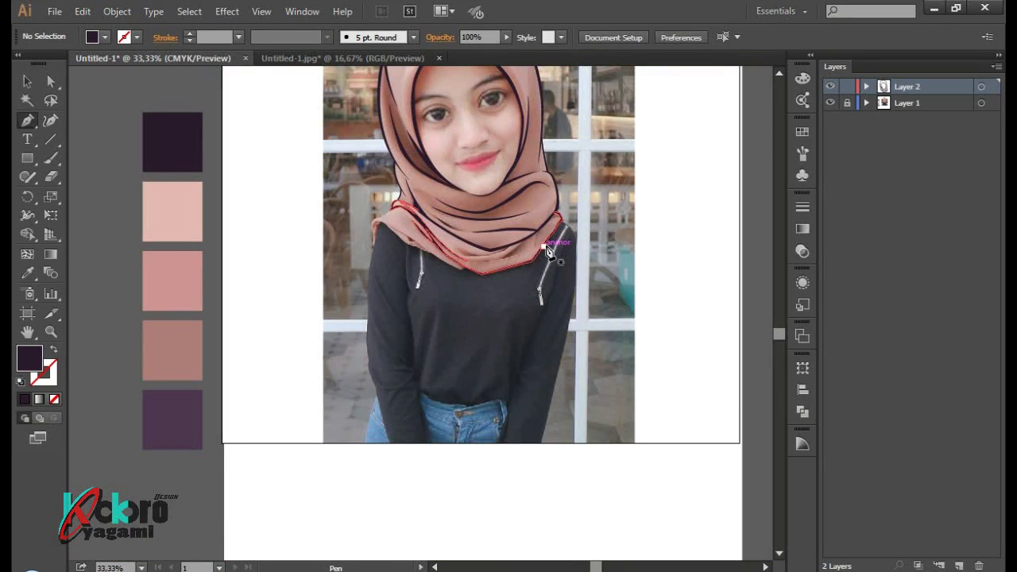
Outline the hijab fold where it meets the left shoulder as a closed path
scroll(548, 251, up, 3)
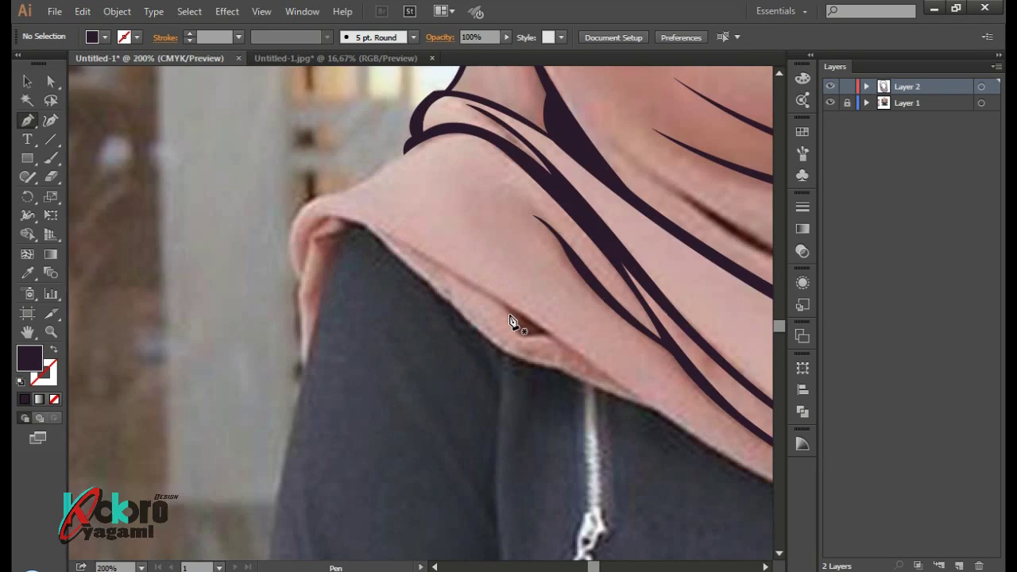
scroll(511, 324, up, 2)
click(447, 244)
drag(289, 334, 260, 346)
scroll(259, 347, down, 2)
scroll(236, 420, down, 1)
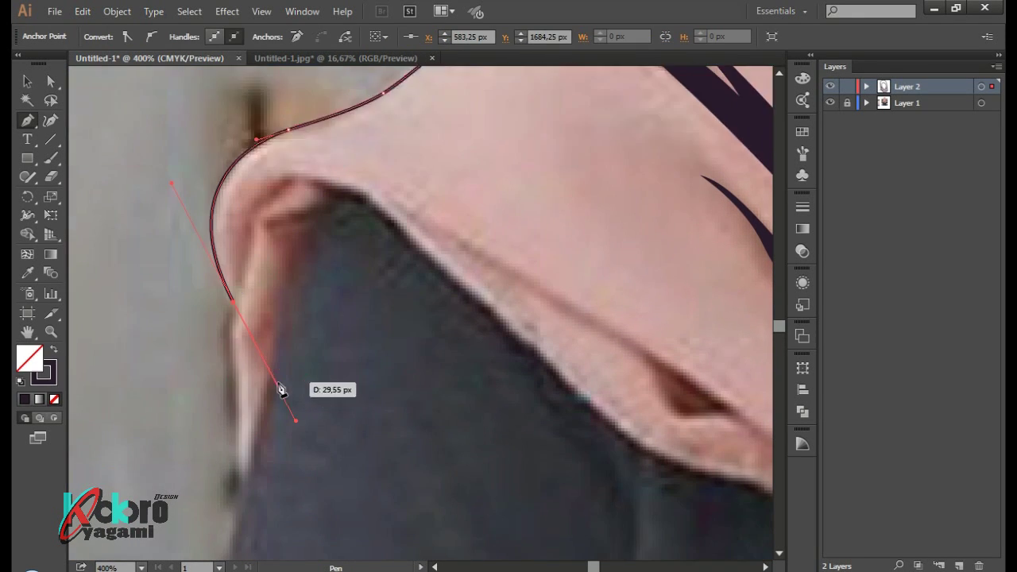
scroll(281, 390, down, 1)
drag(229, 270, 242, 310)
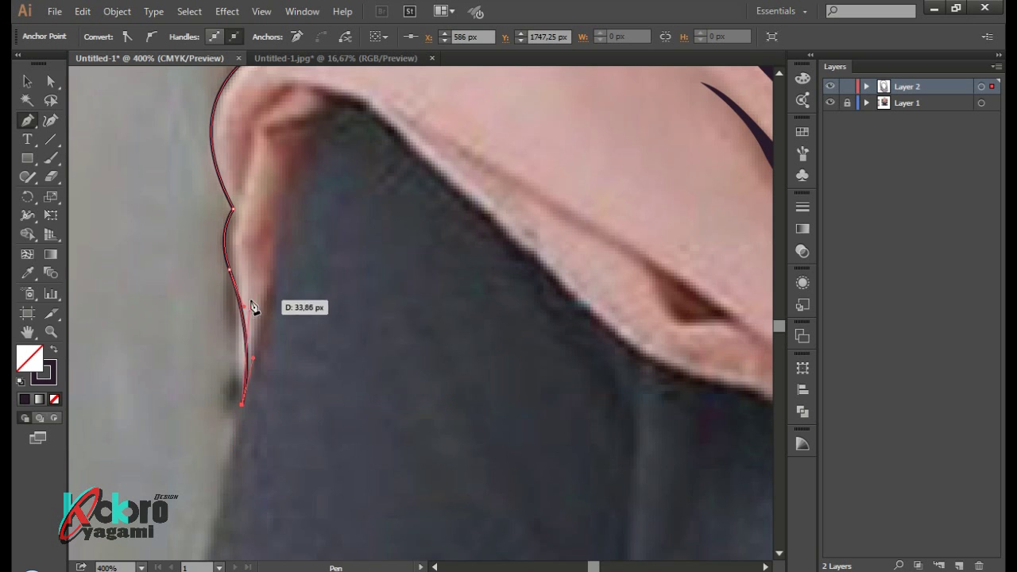
scroll(265, 201, up, 2)
drag(265, 201, 256, 272)
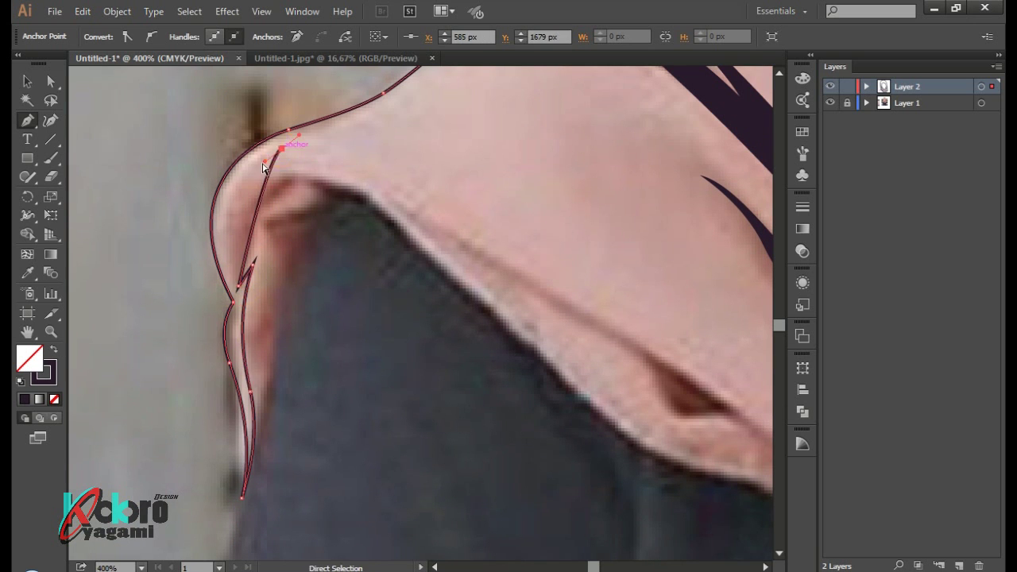
scroll(188, 189, down, 2)
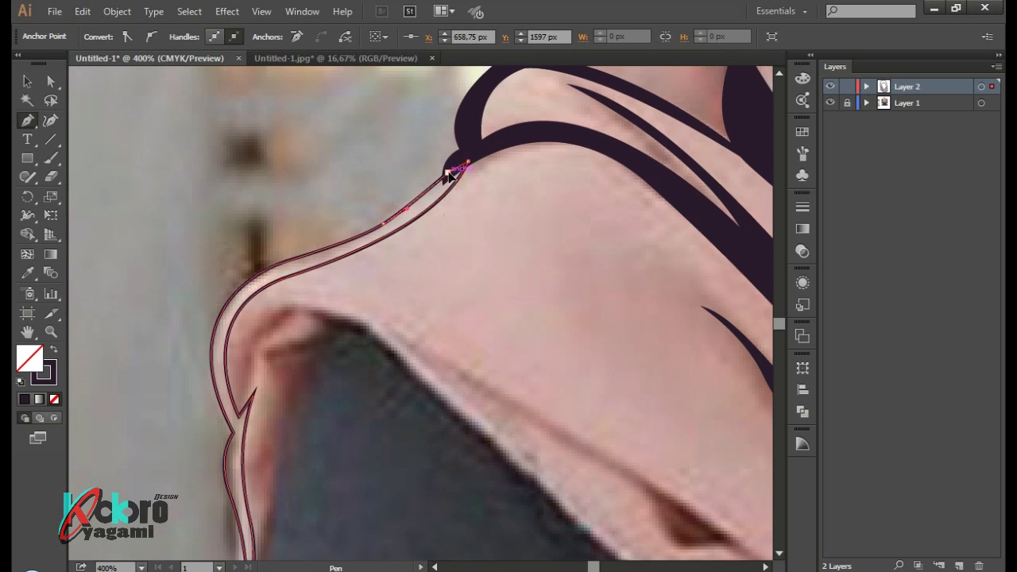
click(453, 165)
Draw a path inside the shoulder fold, following the hijab's hem around its tip
scroll(540, 287, up, 2)
scroll(261, 397, down, 1)
click(276, 337)
click(317, 193)
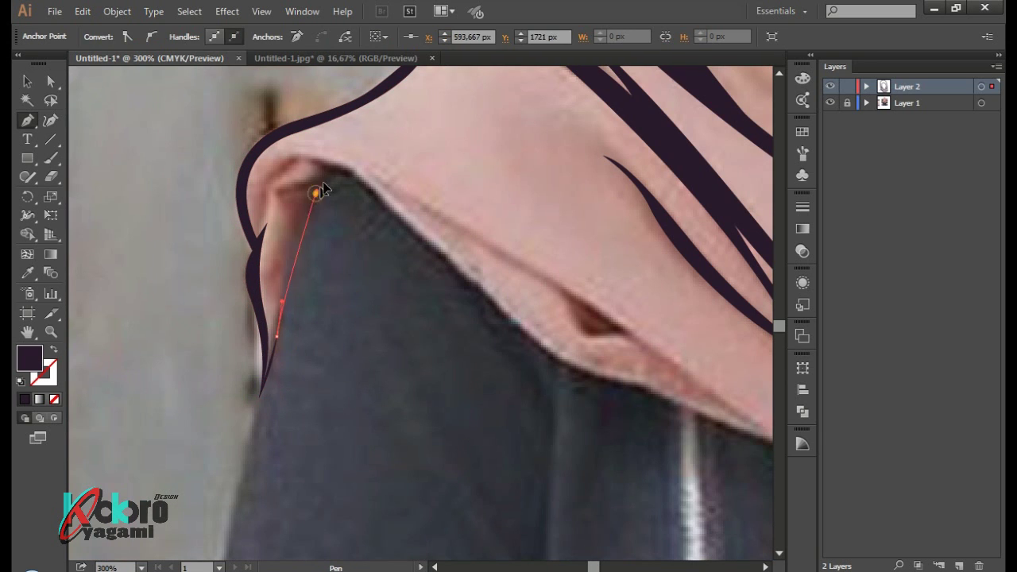
click(320, 201)
scroll(381, 238, down, 2)
drag(425, 173, 465, 222)
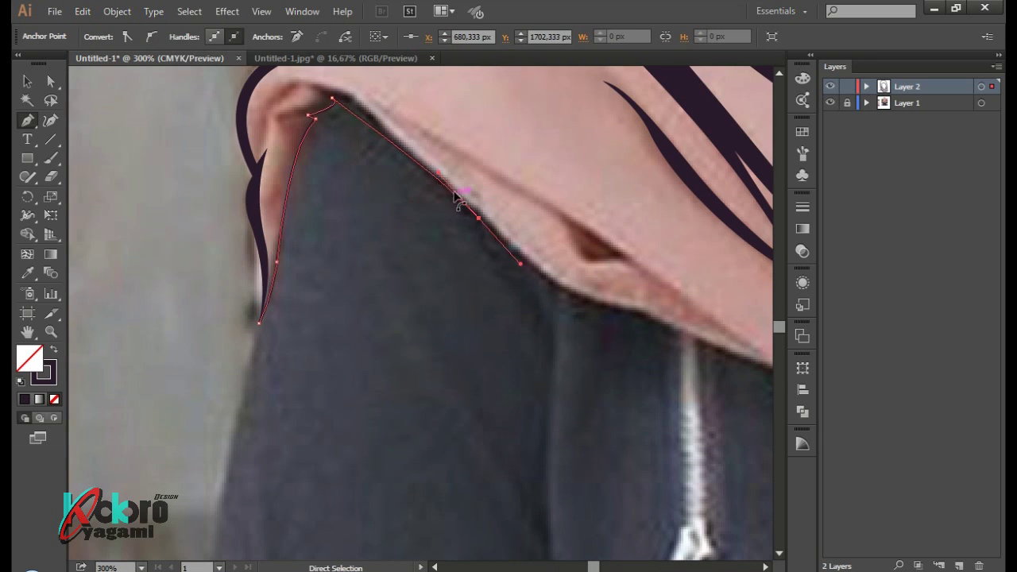
scroll(459, 197, right, 5)
drag(319, 308, 358, 317)
click(515, 385)
scroll(514, 386, right, 5)
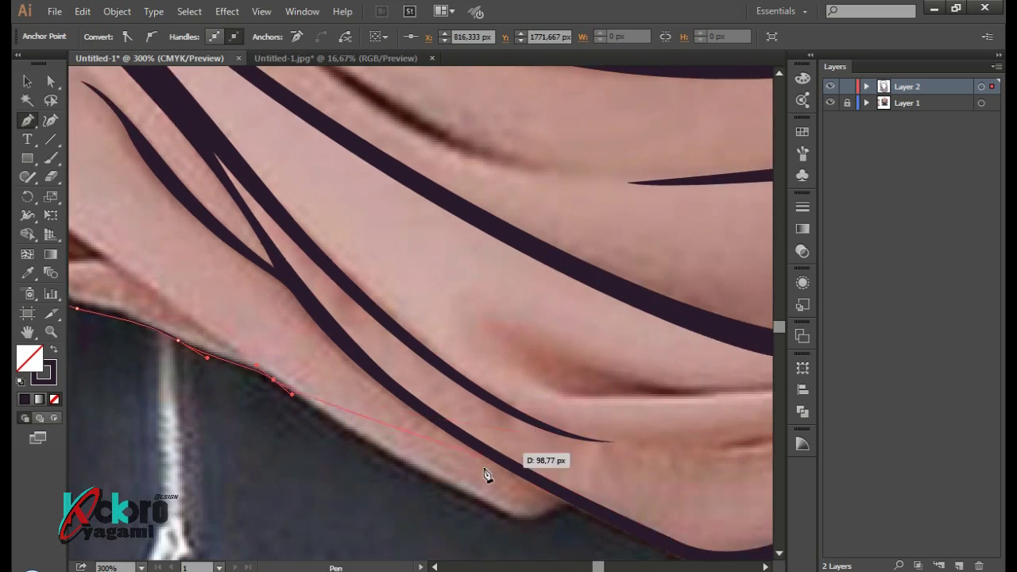
scroll(484, 472, down, 2)
click(516, 427)
drag(574, 405, 522, 416)
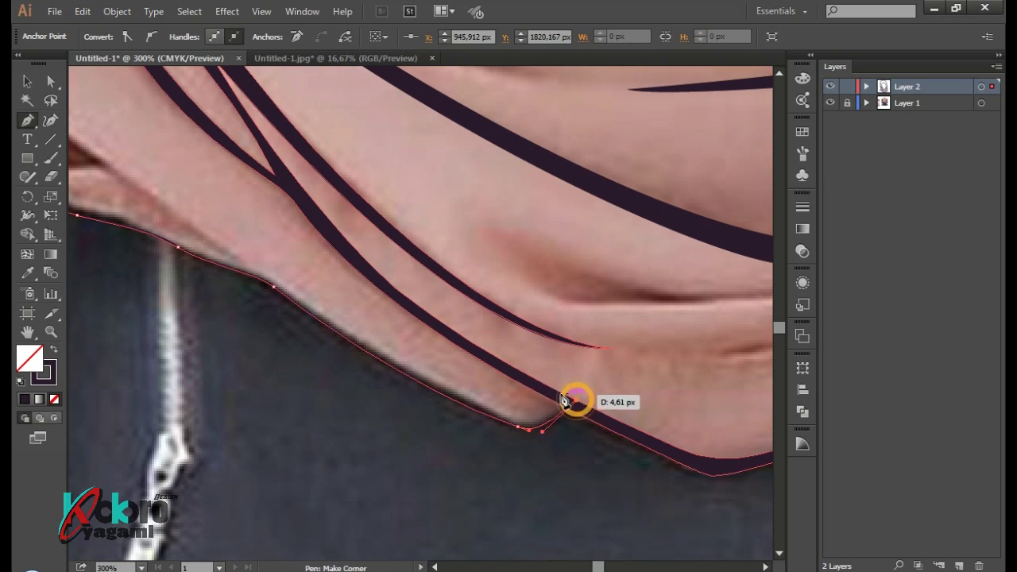
Bring the fold path back over the shoulder top, close it, fill it dark, and zoom out
scroll(406, 367, up, 3)
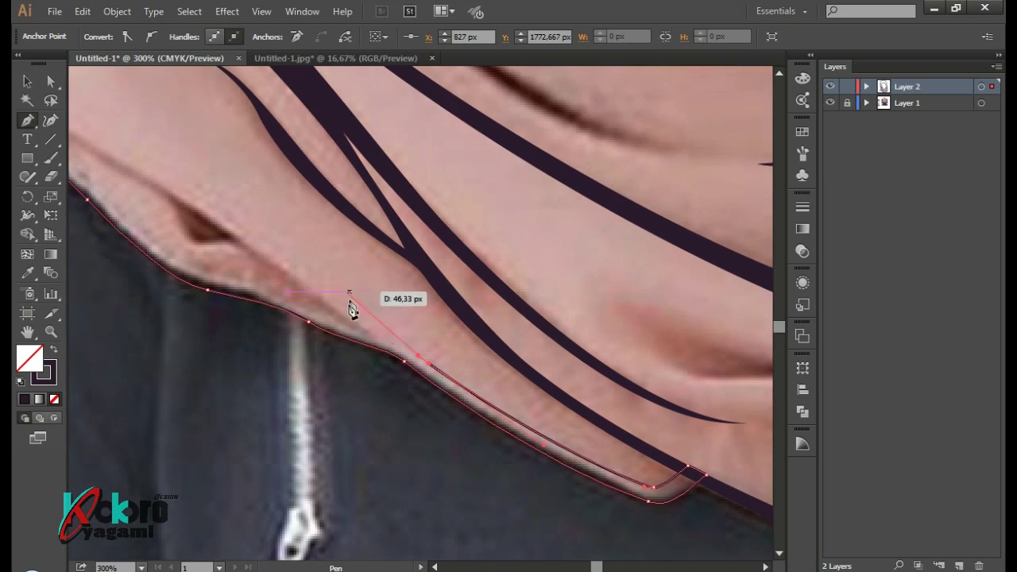
click(432, 318)
scroll(431, 318, up, 3)
drag(212, 222, 228, 228)
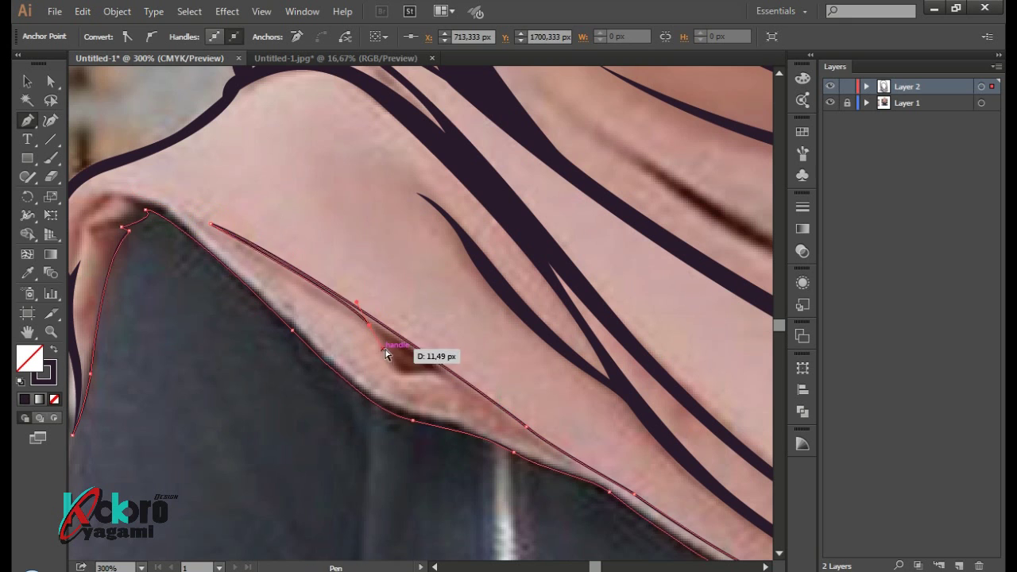
scroll(435, 374, down, 3)
drag(540, 358, 473, 331)
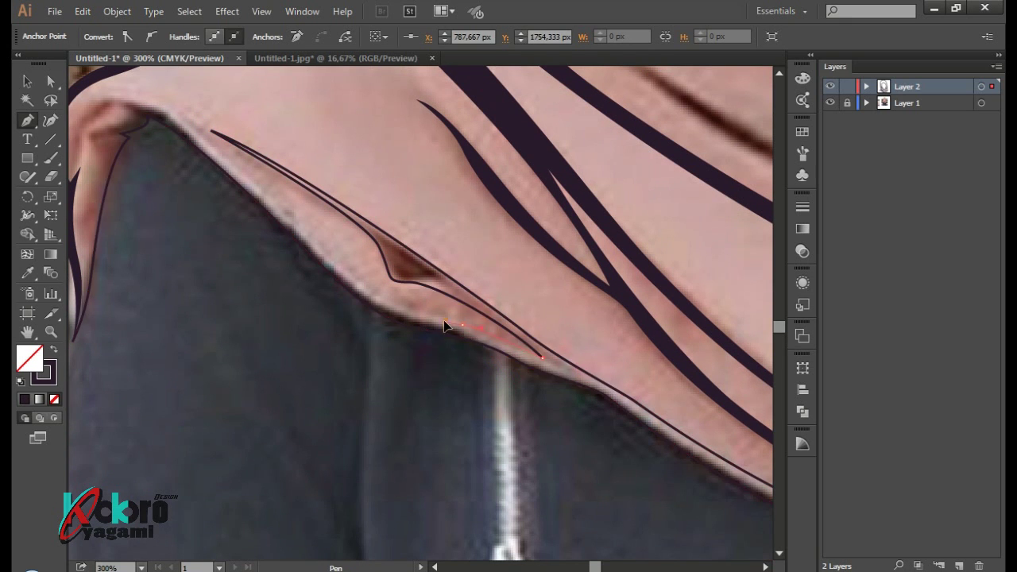
scroll(442, 341, up, 3)
scroll(318, 325, left, 3)
scroll(226, 224, left, 3)
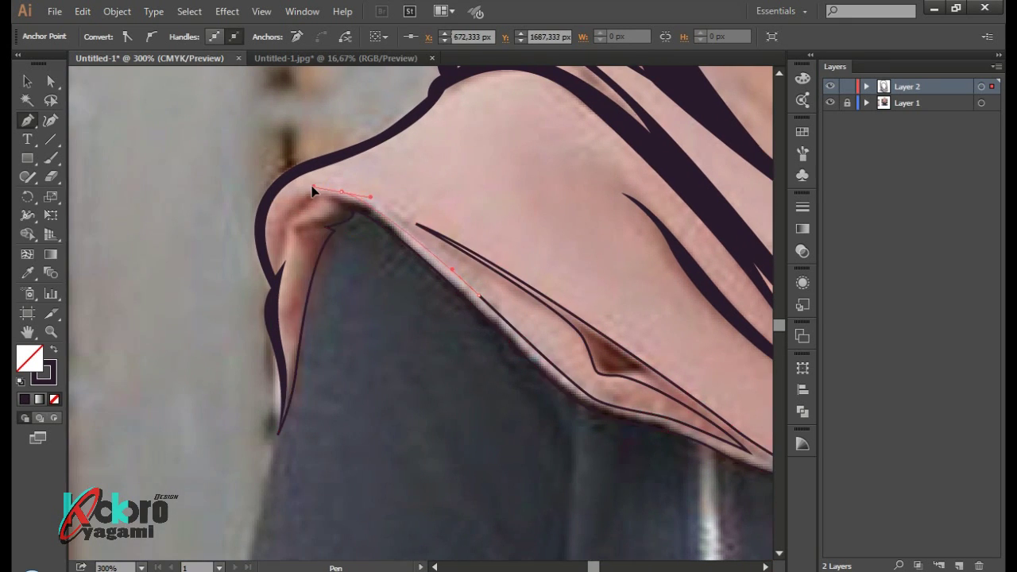
drag(292, 229, 306, 240)
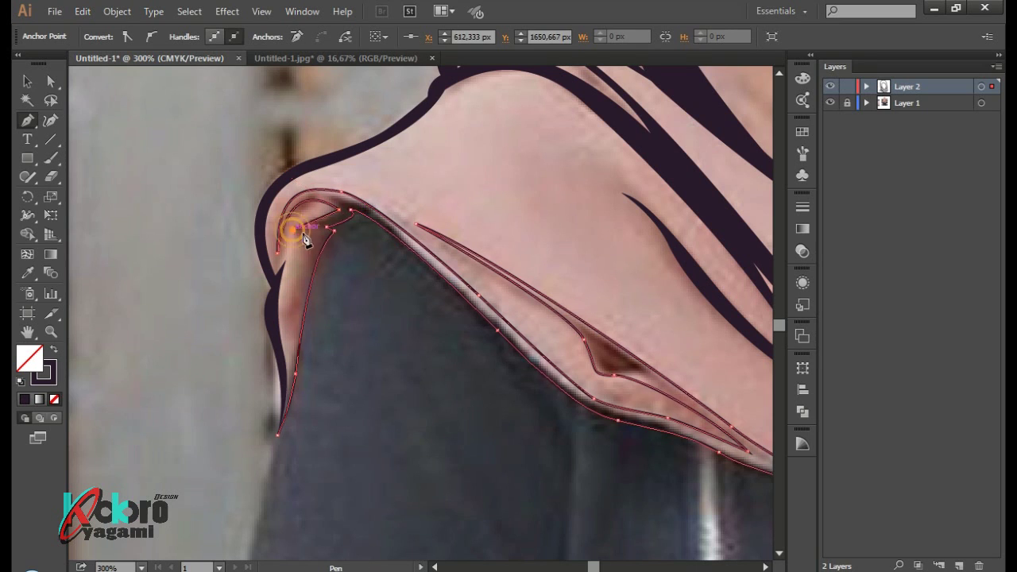
click(294, 401)
key(shift+x)
key(ctrl+shift+a)
key(ctrl+0)
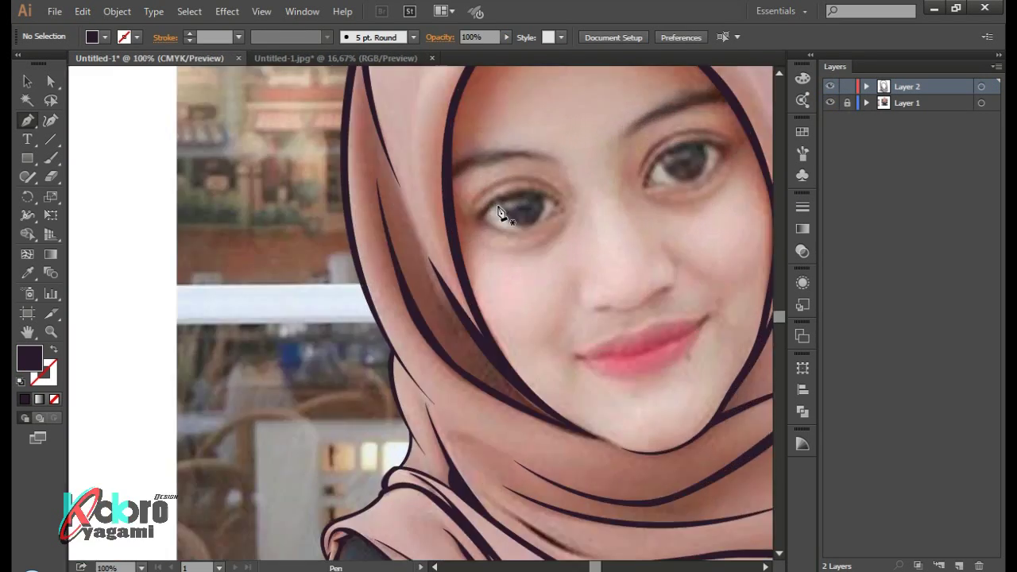
Draw a closed, dark-filled tapered shape over the left eyebrow
key(ctrl+plus)
click(398, 215)
mouse_move(618, 179)
mouse_down()
mouse_move(588, 151)
mouse_move(620, 184)
mouse_up()
key(ctrl+plus)
drag(209, 200, 231, 191)
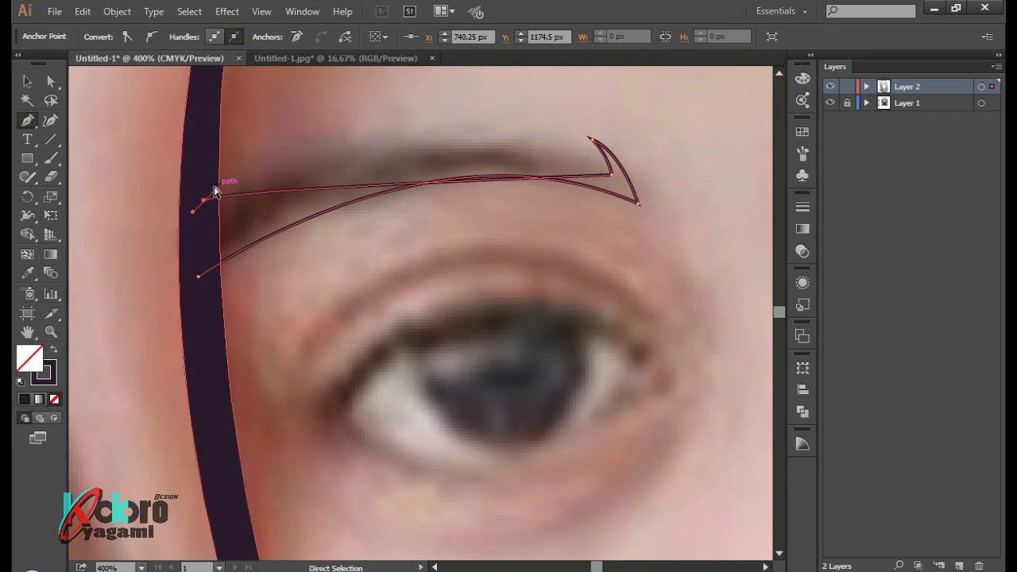
key(ctrl+minus)
click(299, 408)
key(shift+x)
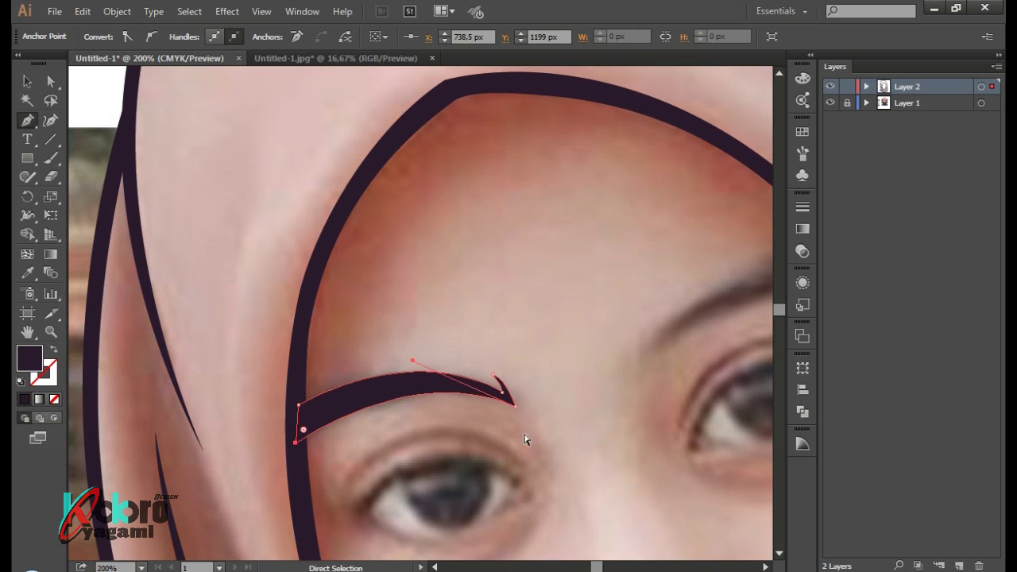
Pull the left eyebrow's tip anchor down and to the right to sharpen it
key(ctrl+plus)
key(ctrl+plus)
key(a)
drag(320, 228, 324, 242)
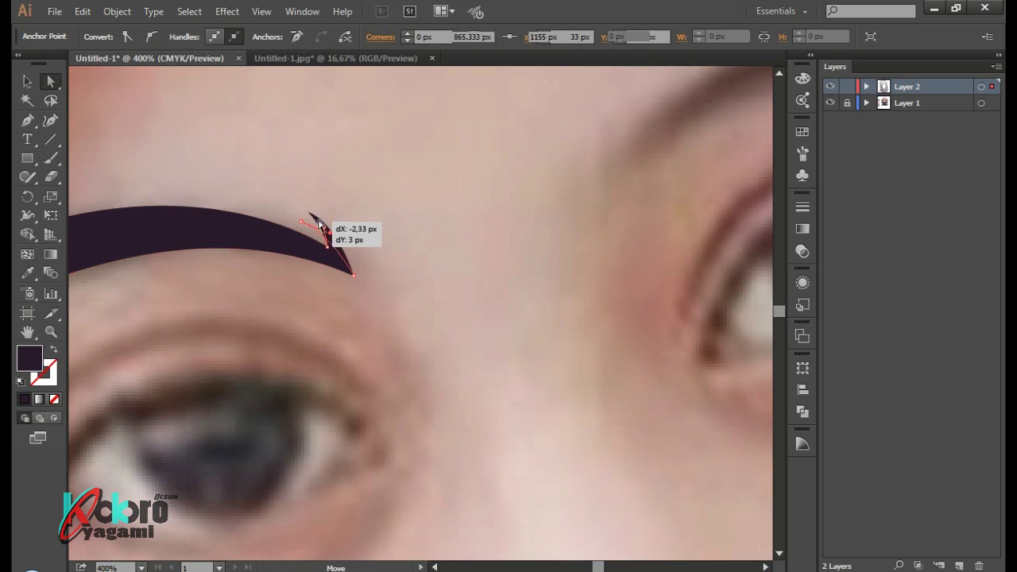
key(ctrl+minus)
Draw a matching dark-filled shape over the right eyebrow, then zoom out to the face
key(p)
click(623, 151)
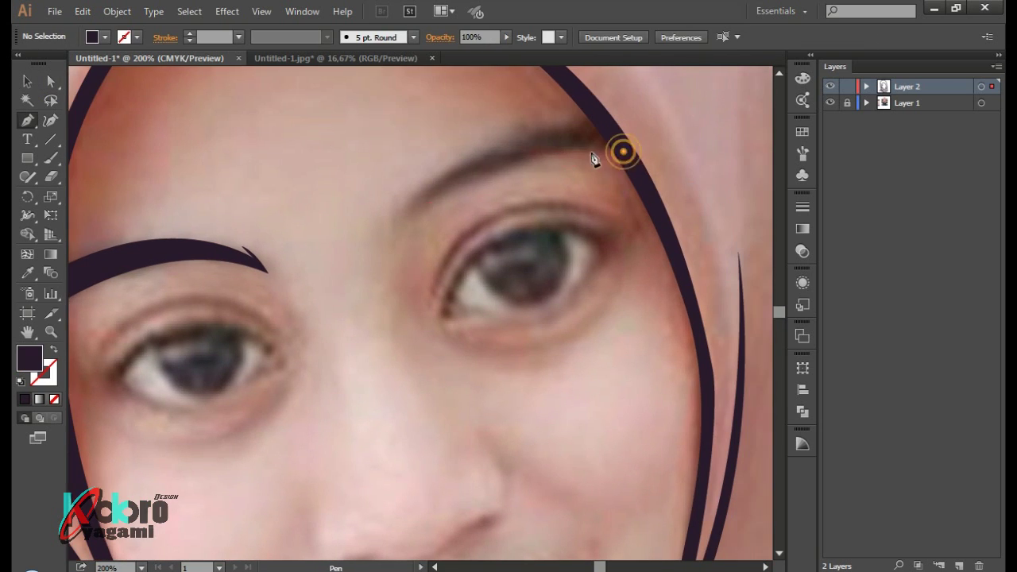
click(400, 241)
key(ctrl+plus)
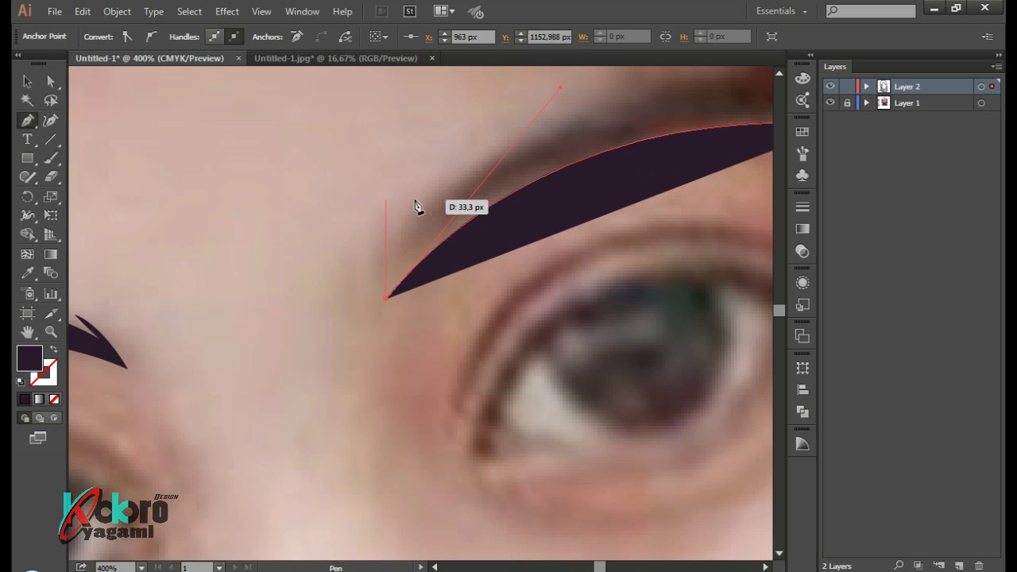
drag(403, 184, 445, 134)
key(ctrl+minus)
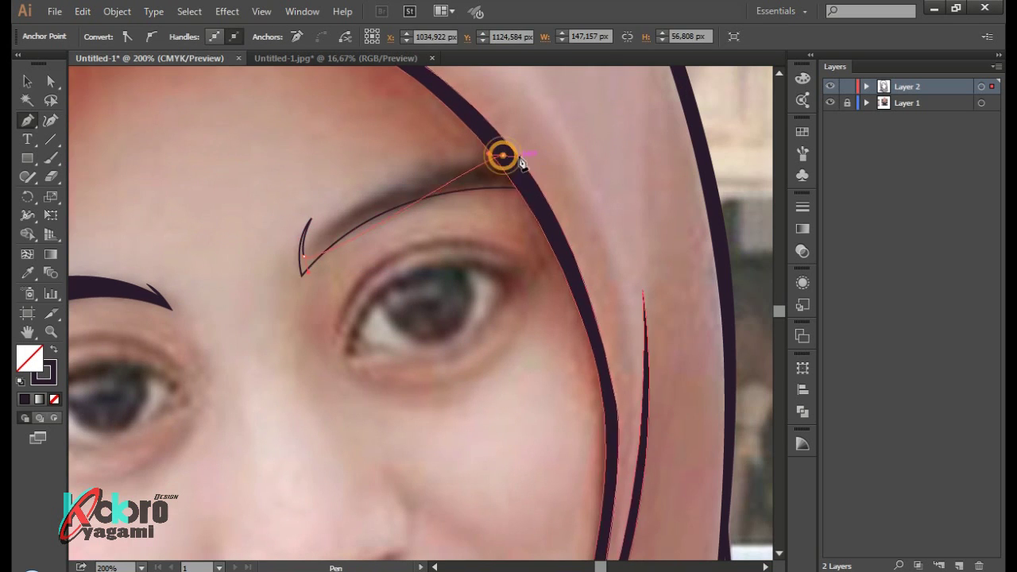
drag(503, 155, 314, 175)
key(shift+x)
key(ctrl+shift+a)
key(ctrl+minus)
key(ctrl+minus)
key(ctrl+minus)
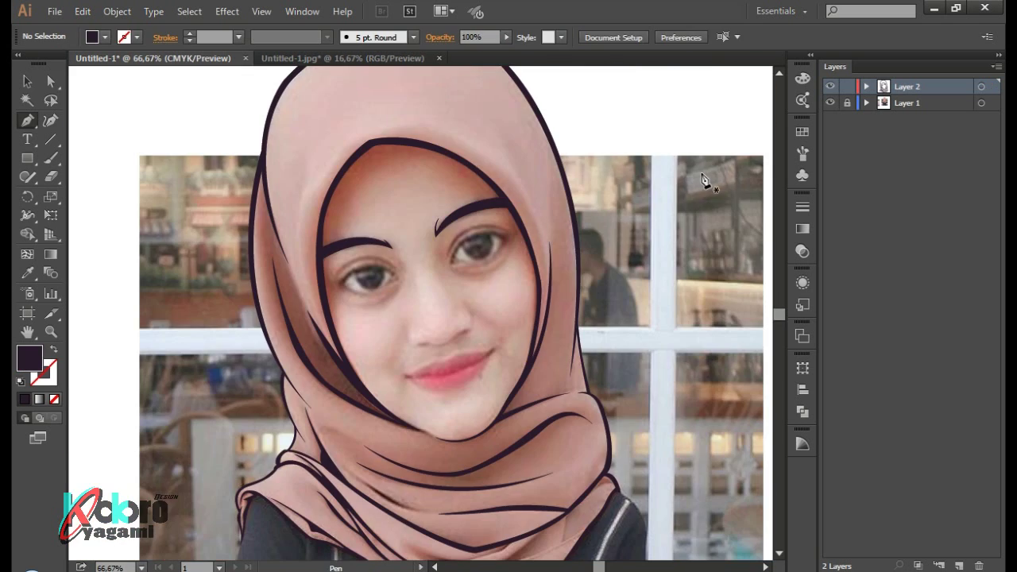
Draw dark upper eyelid shapes over the left and right eyes
scroll(413, 262, up, 5)
click(329, 318)
drag(470, 284, 659, 420)
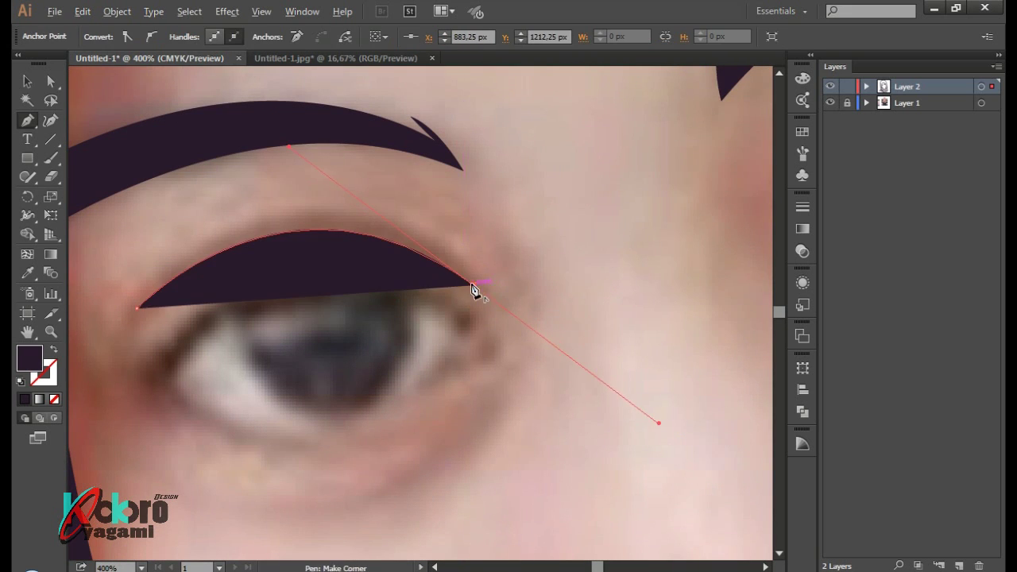
drag(288, 309, 406, 205)
scroll(533, 415, down, 2)
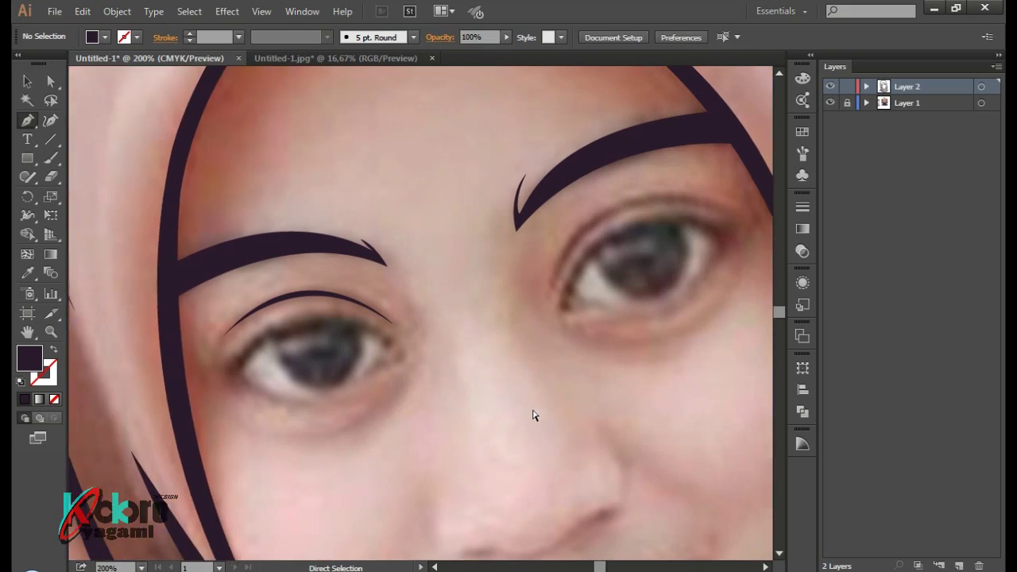
scroll(560, 194, up, 1)
click(382, 290)
drag(560, 211, 702, 266)
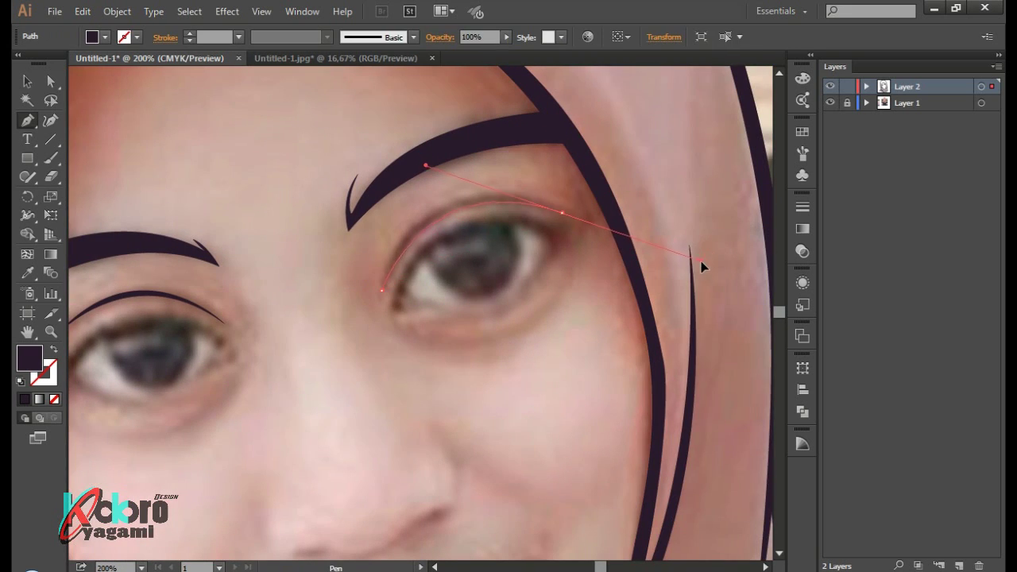
ctrl+click(336, 445)
Trace a closed thin outline around the left eye and refine its curves
scroll(408, 375, down, 2)
scroll(406, 359, up, 2)
scroll(403, 354, up, 1)
click(346, 387)
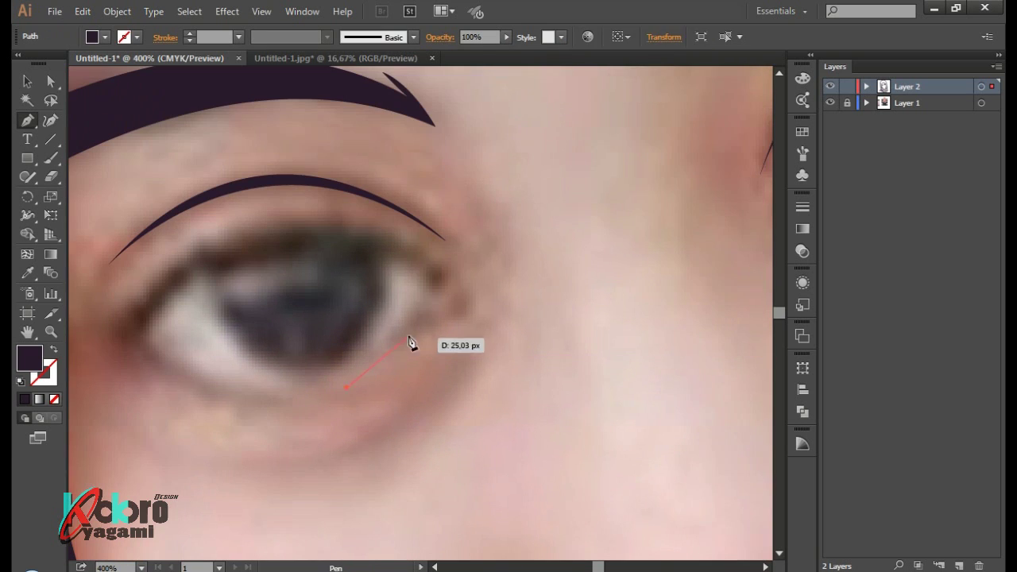
drag(445, 262, 403, 234)
scroll(364, 242, down, 1)
scroll(298, 199, up, 1)
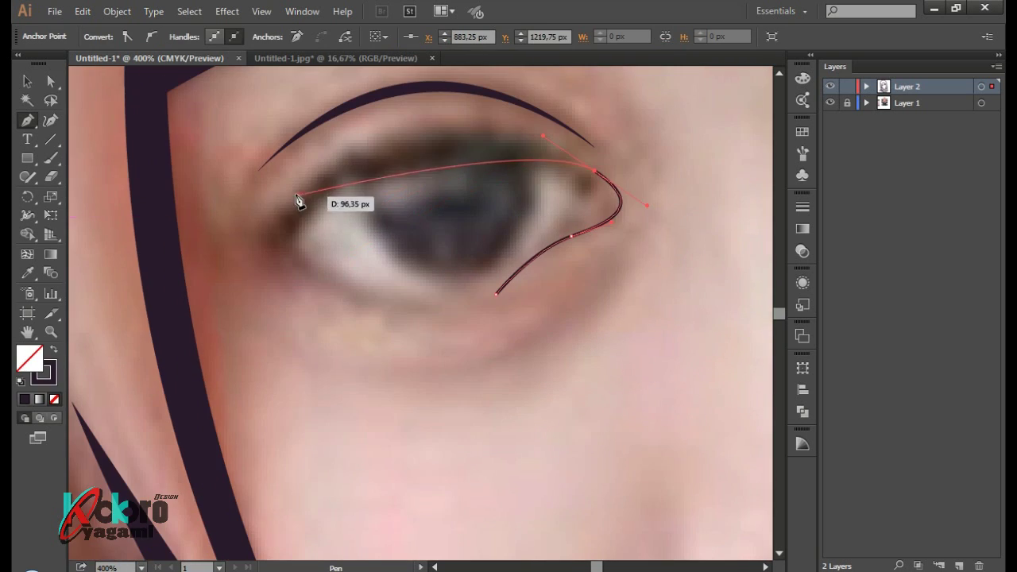
drag(294, 193, 248, 245)
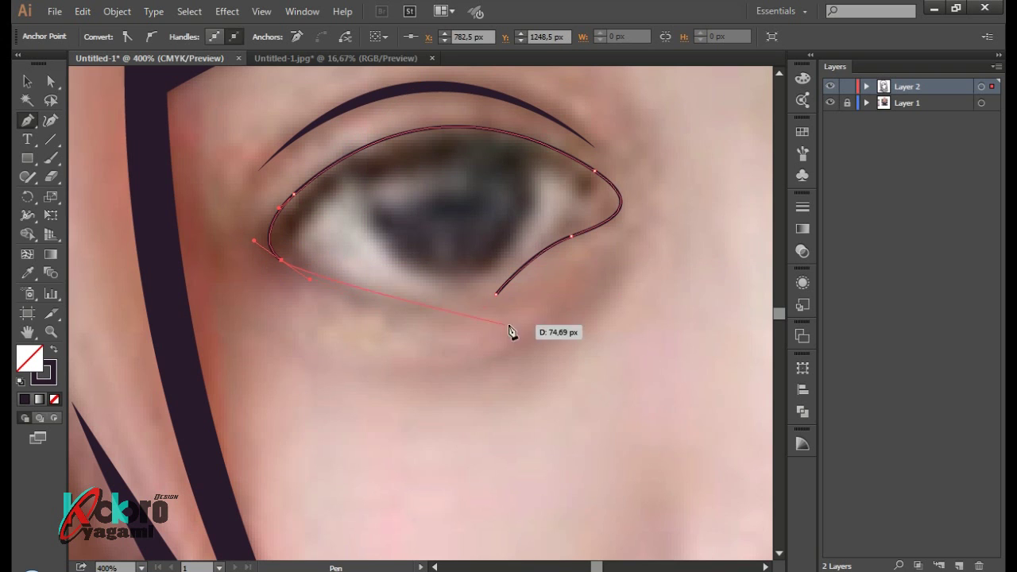
click(465, 300)
drag(294, 244, 367, 215)
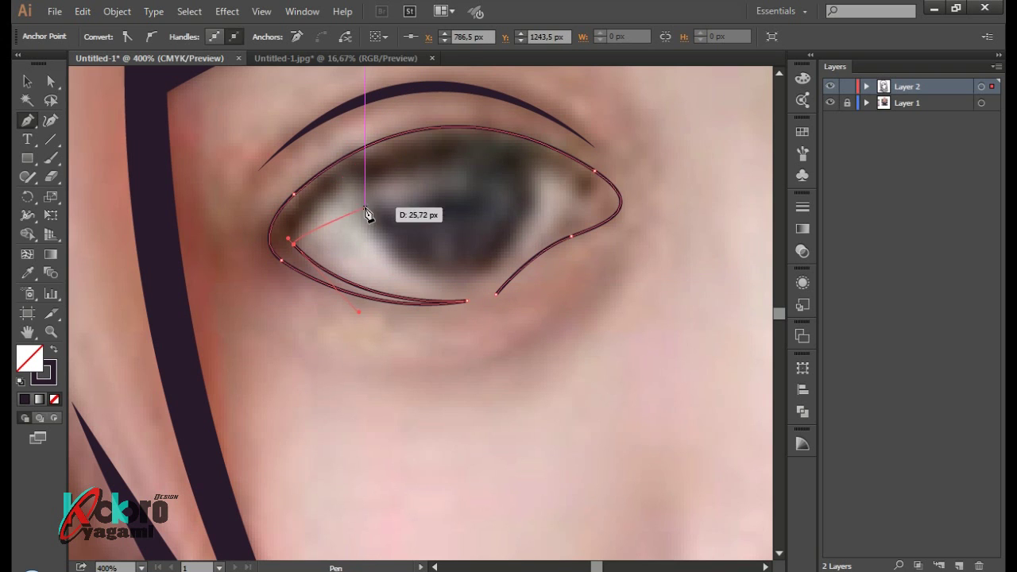
drag(439, 155, 442, 150)
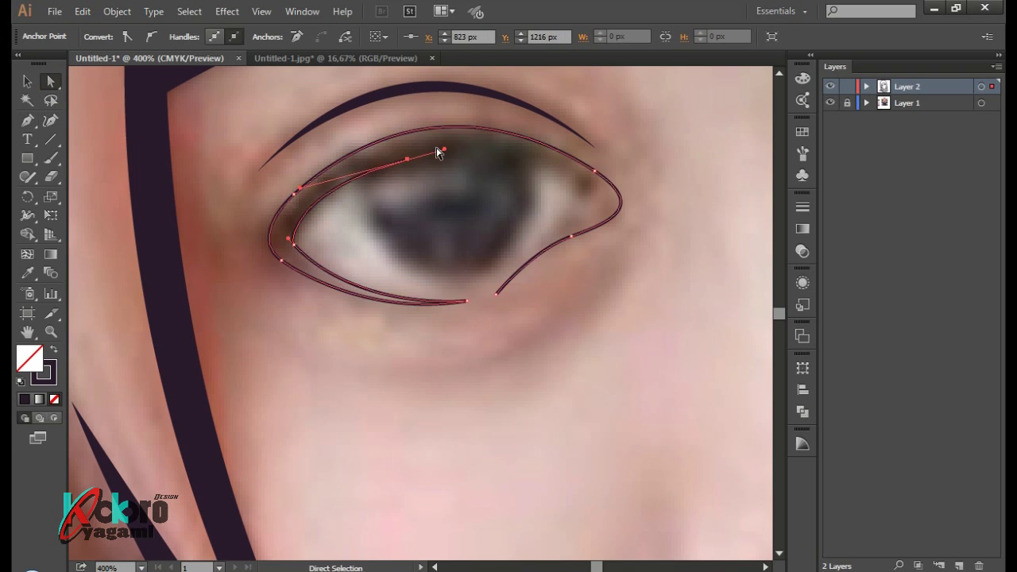
drag(582, 189, 604, 208)
scroll(584, 188, up, 1)
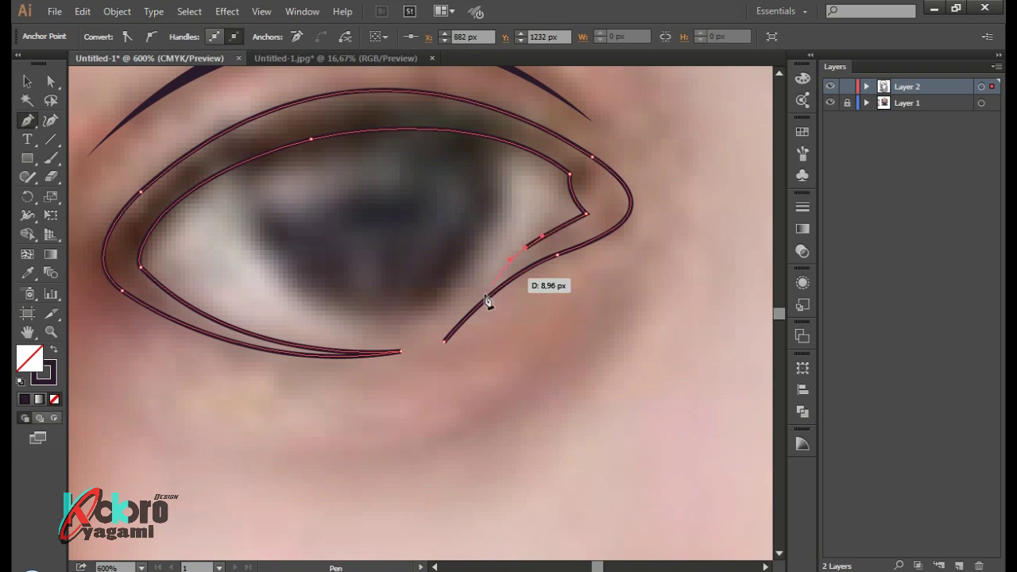
drag(488, 302, 489, 300)
ctrl+click(609, 295)
Trace the outline and lid crease around the right eye
scroll(596, 290, down, 8)
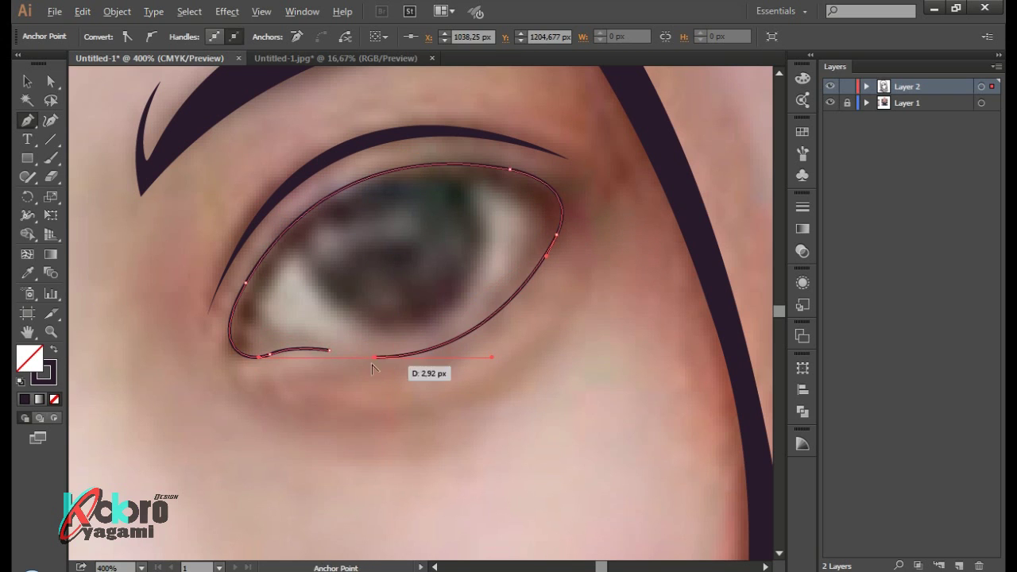
drag(539, 215, 372, 200)
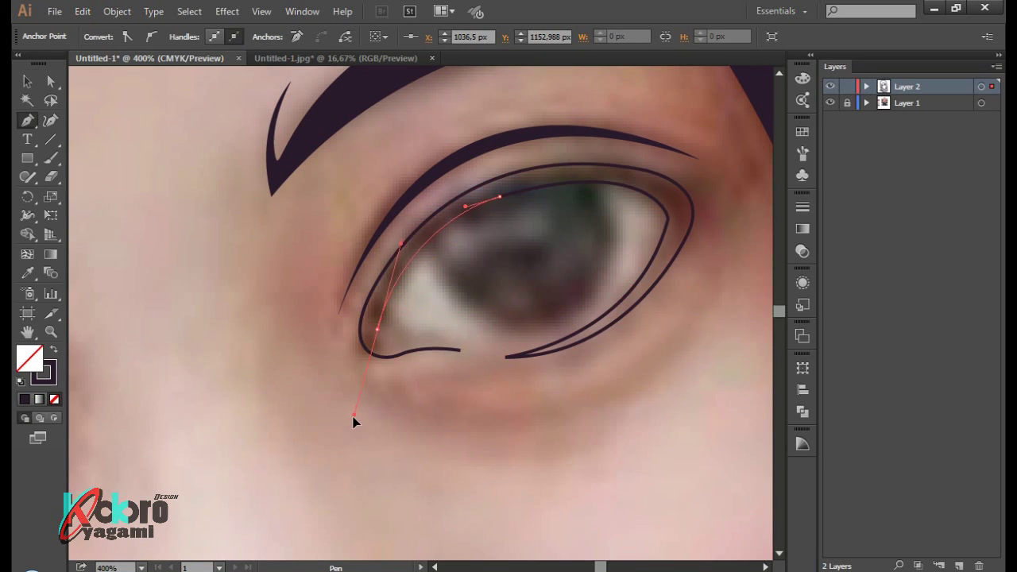
drag(401, 339, 496, 362)
ctrl+click(545, 408)
key(ctrl+1)
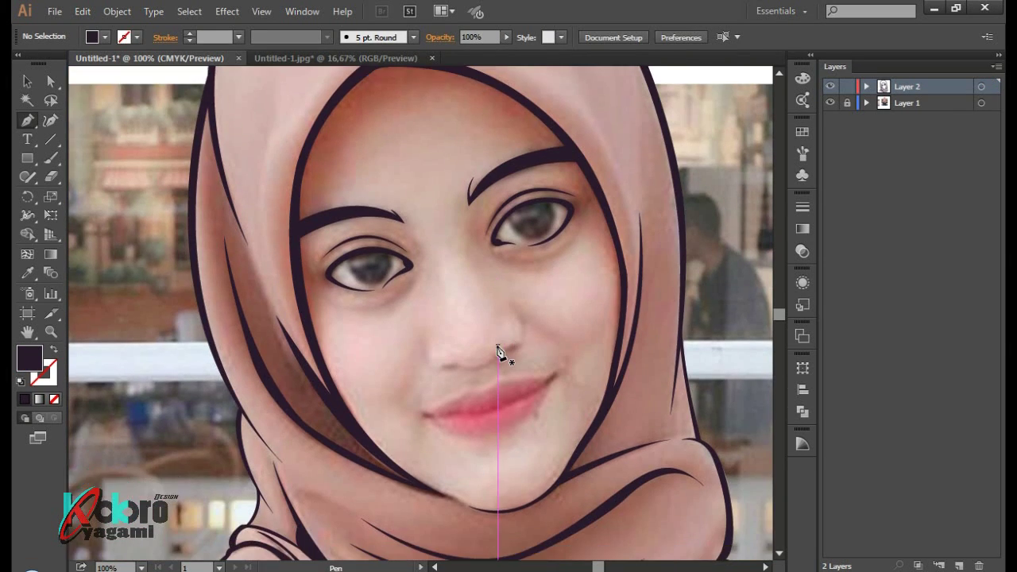
Draw a closed curved nose shape under the nose, filled dark with no outline
scroll(498, 352, up, 3)
scroll(498, 353, up, 2)
drag(431, 340, 323, 352)
drag(374, 312, 501, 337)
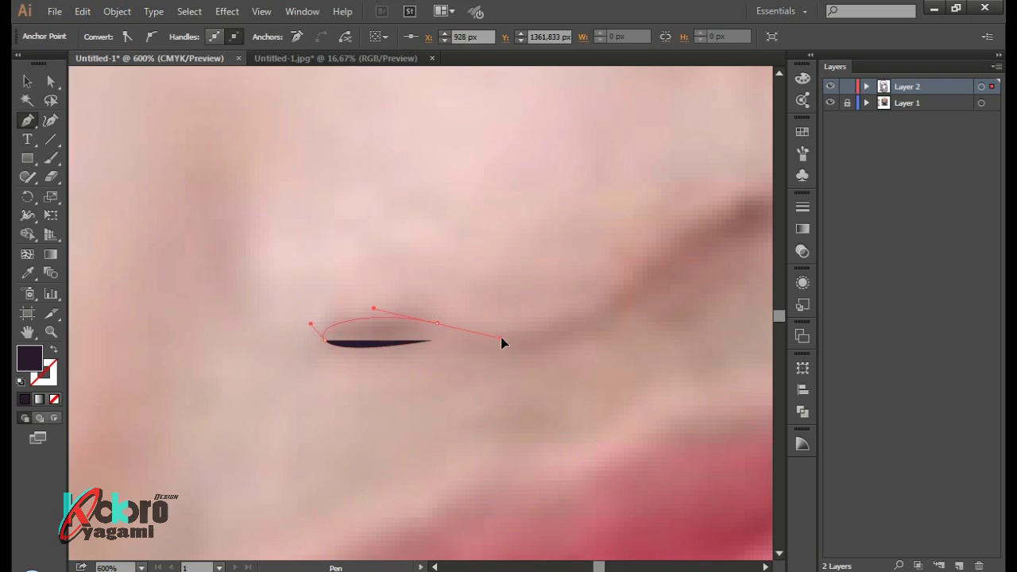
drag(608, 188, 626, 237)
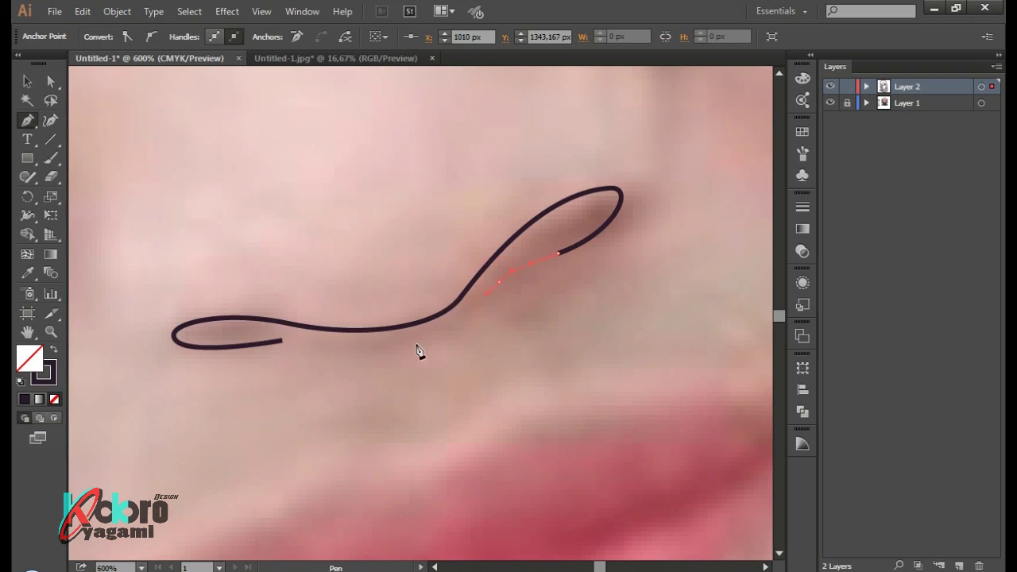
ctrl+click(251, 343)
key(shift+x)
Move the nose shape's anchor points to smooth its curve and adjust its tip
scroll(405, 400, down, 3)
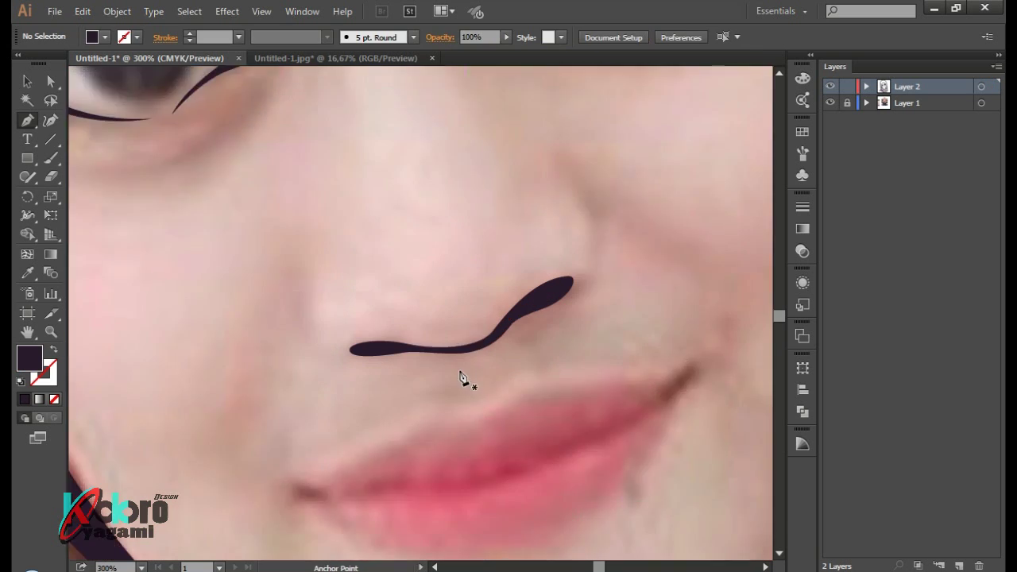
scroll(458, 340, up, 3)
key(a)
click(458, 340)
drag(457, 340, 443, 332)
scroll(563, 345, down, 3)
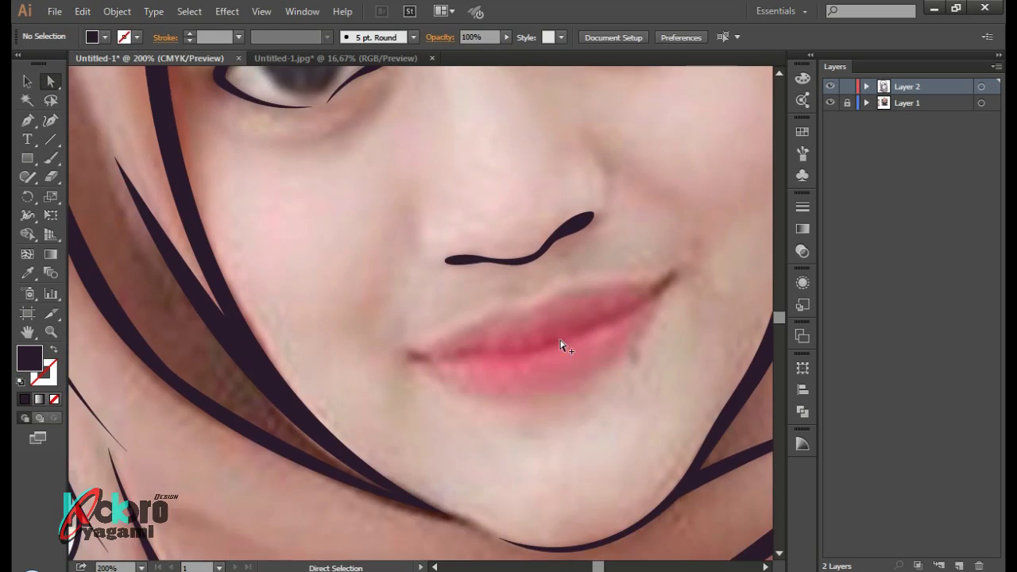
scroll(586, 123, up, 4)
drag(586, 124, 598, 127)
click(505, 130)
Draw the smile line across the lips from the left mouth corner
scroll(505, 130, down, 4)
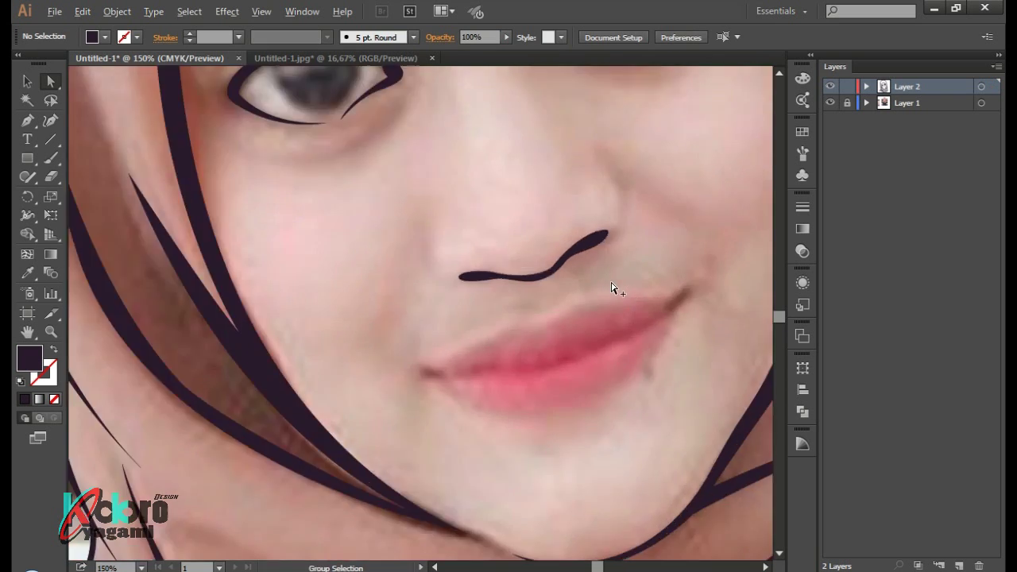
scroll(512, 306, up, 2)
key(p)
scroll(291, 312, up, 2)
mouse_move(286, 307)
mouse_down()
mouse_move(386, 318)
mouse_move(521, 312)
mouse_move(374, 314)
mouse_up()
drag(552, 267, 661, 187)
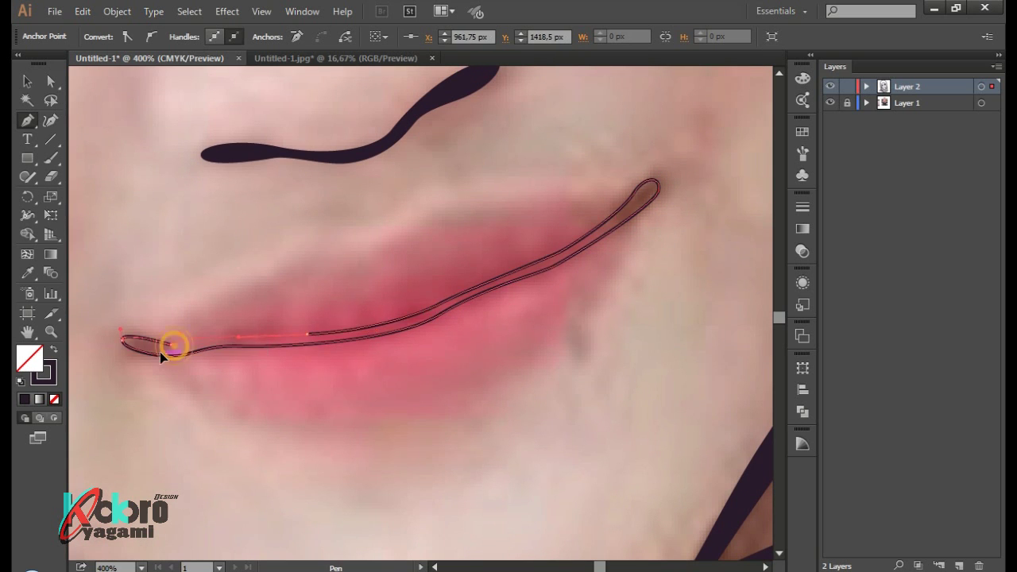
ctrl+click(400, 405)
scroll(400, 405, down, 3)
scroll(537, 362, down, 2)
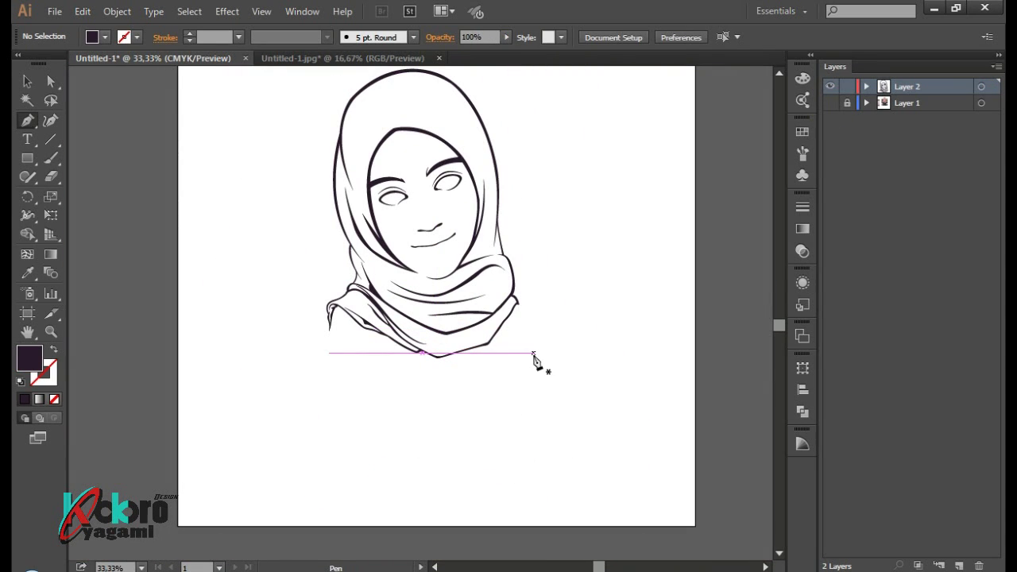
Show the photo again and start the sleeve outline along the upper arm's outer edge
click(831, 103)
scroll(394, 186, up, 3)
click(394, 186)
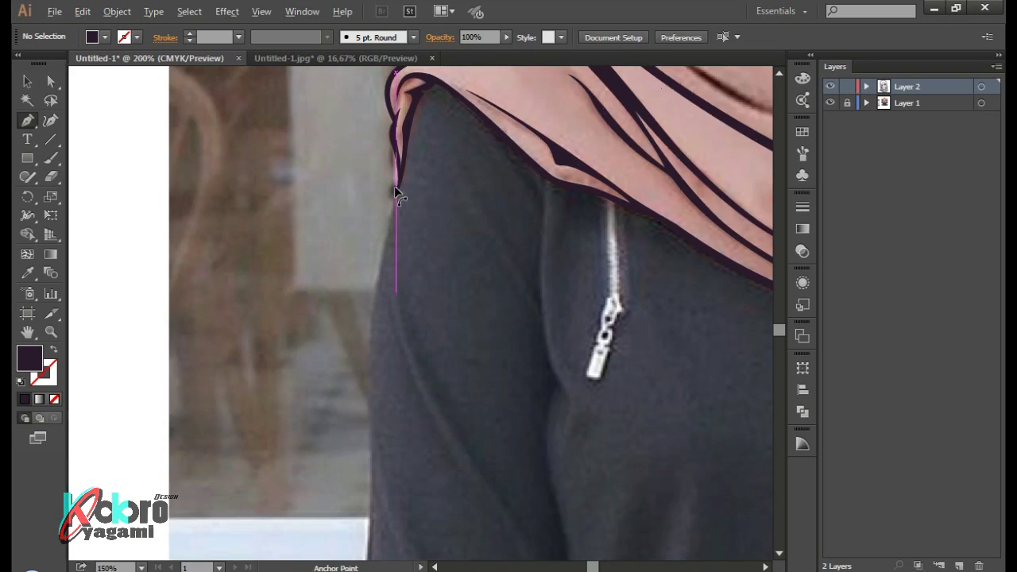
scroll(371, 342, up, 2)
scroll(371, 342, down, 2)
drag(360, 410, 359, 377)
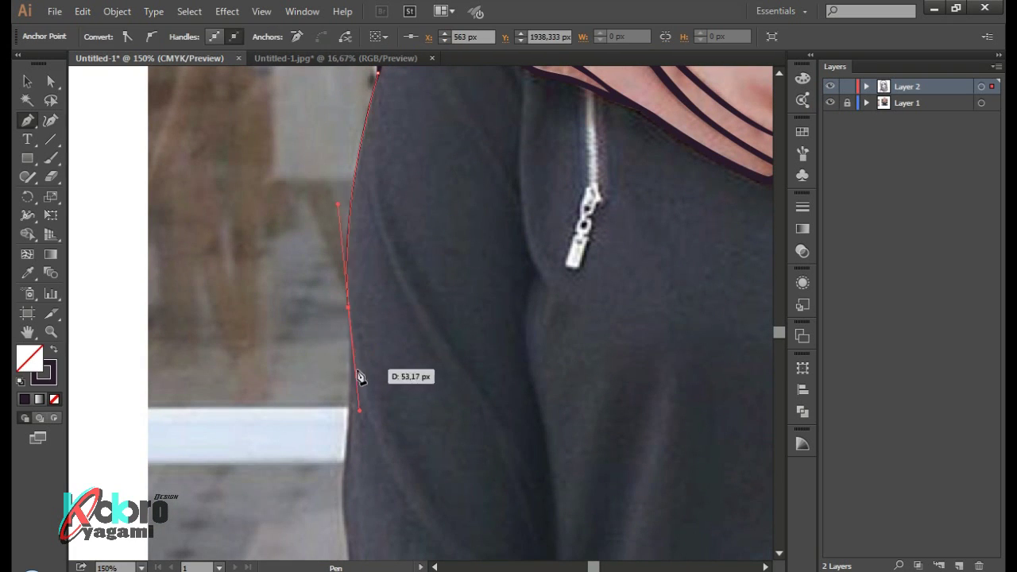
scroll(358, 410, down, 2)
click(352, 363)
scroll(352, 364, down, 2)
click(353, 318)
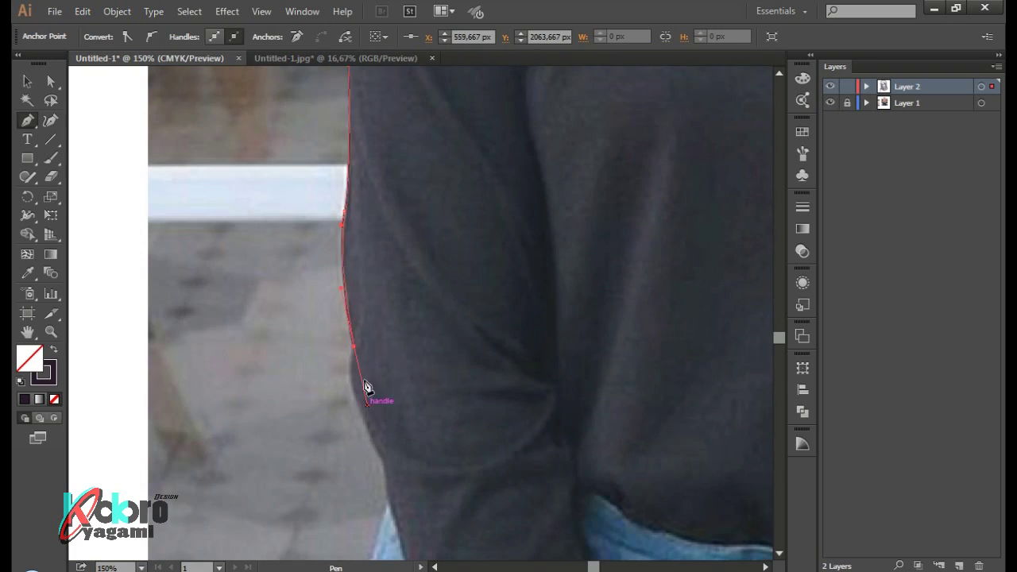
Continue the sleeve outline down to the jeans and close it at the shoulder
scroll(363, 386, down, 1)
click(384, 374)
scroll(400, 340, down, 1)
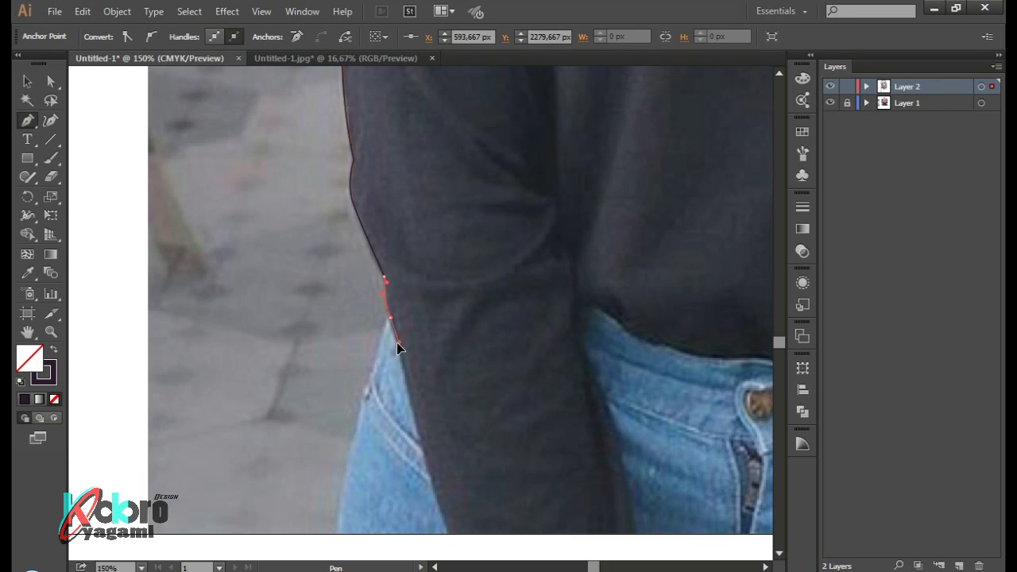
click(397, 342)
scroll(397, 343, down, 1)
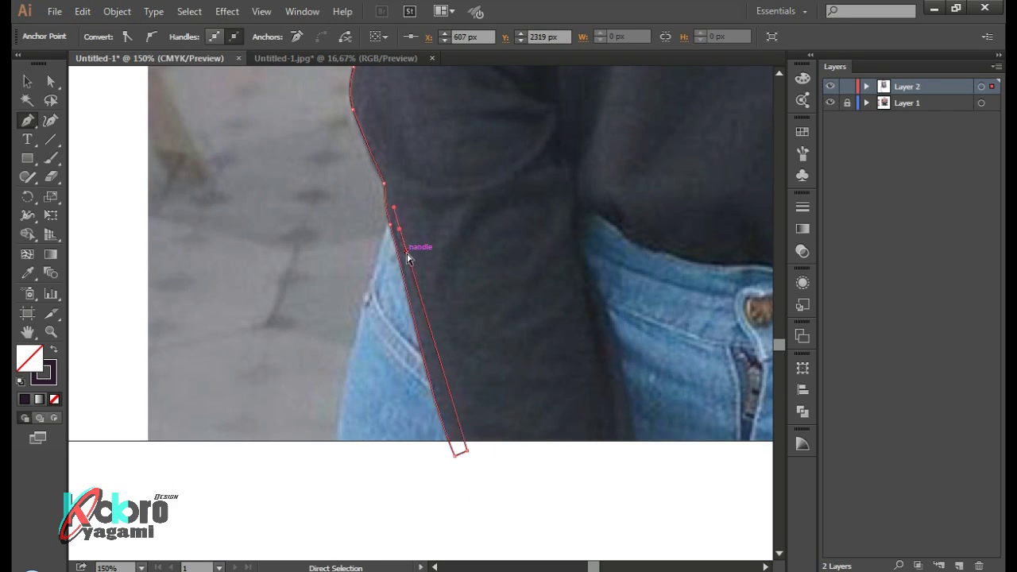
scroll(390, 222, up, 1)
scroll(368, 221, up, 1)
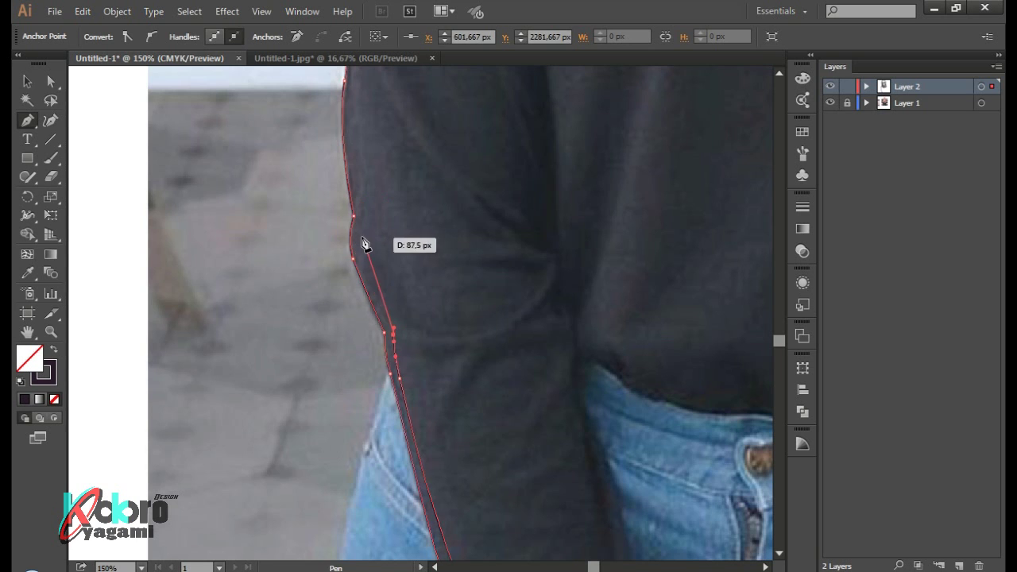
scroll(376, 226, up, 2)
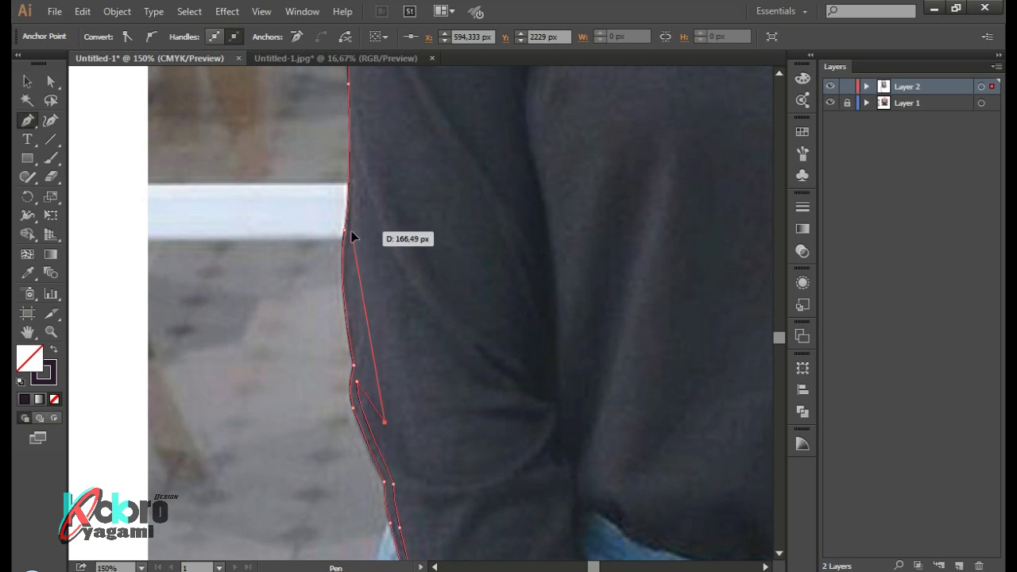
click(350, 355)
scroll(354, 342, up, 3)
scroll(358, 336, down, 1)
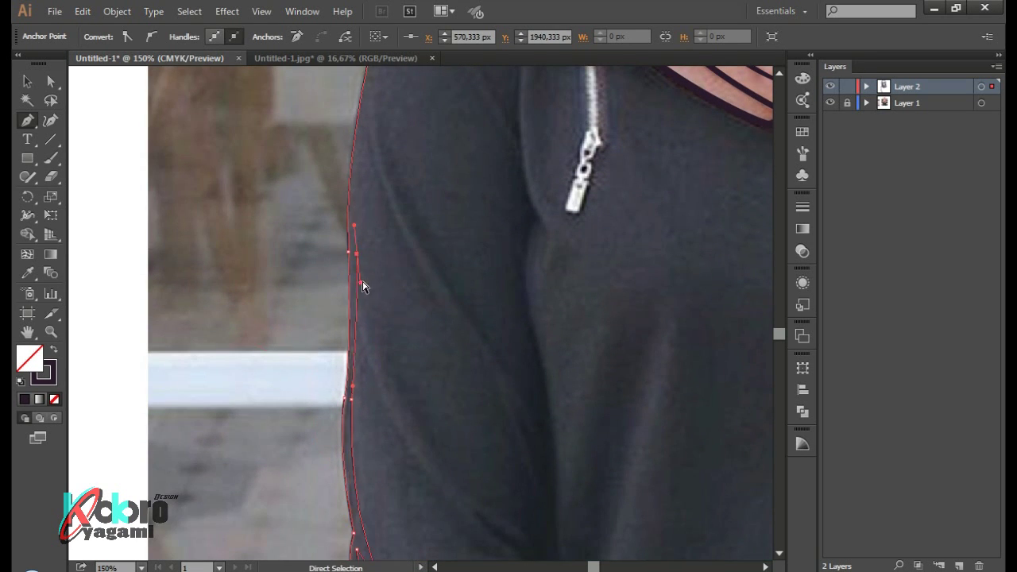
scroll(386, 221, up, 1)
scroll(389, 191, up, 2)
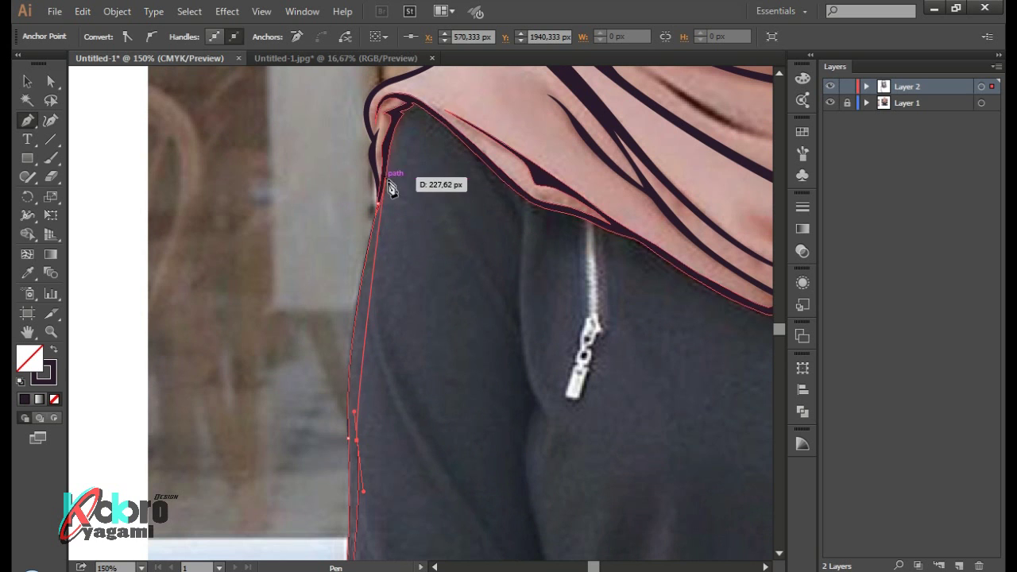
click(400, 103)
Deselect the finished sleeve outline and zoom out to check the drawing
key(ctrl+shift+a)
key(ctrl+minus)
key(ctrl+minus)
key(ctrl+plus)
scroll(373, 382, up, 1)
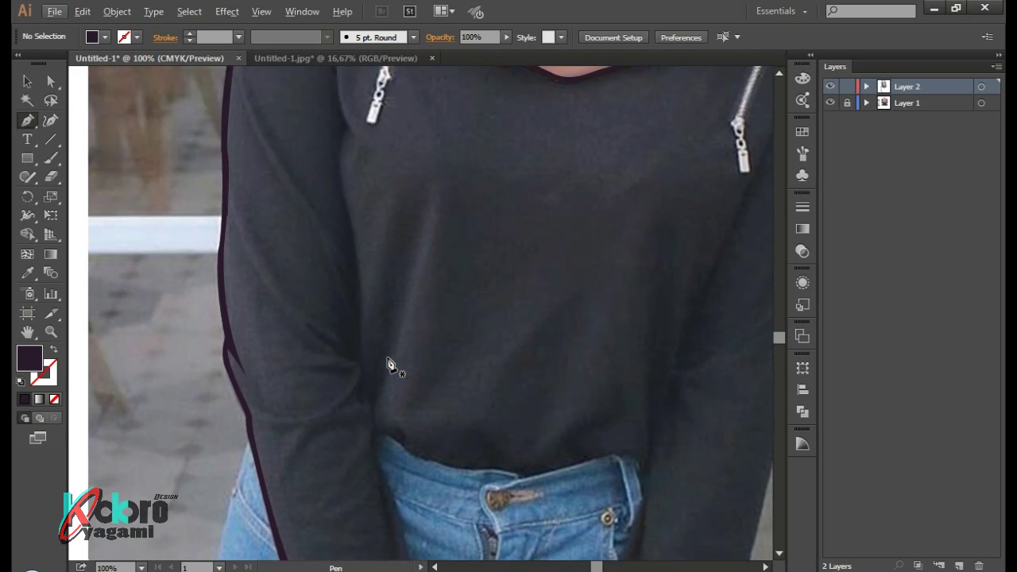
scroll(394, 398, down, 2)
Start the inner arm edge path from the bottom, placing anchors up beside the jeans
key(ctrl+plus)
click(425, 486)
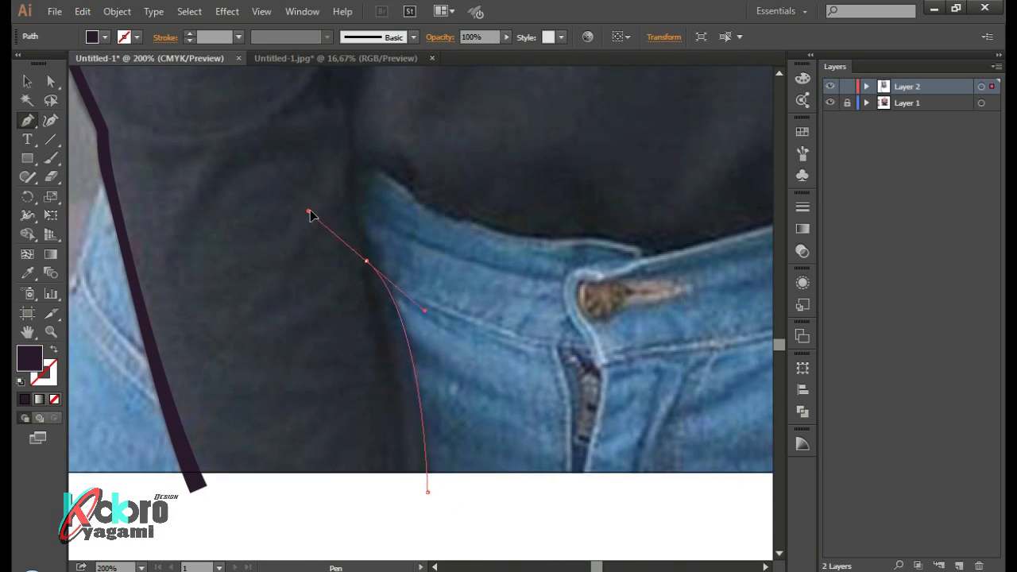
click(379, 309)
click(369, 242)
scroll(350, 300, up, 1)
click(349, 299)
scroll(351, 300, up, 1)
drag(343, 294, 355, 286)
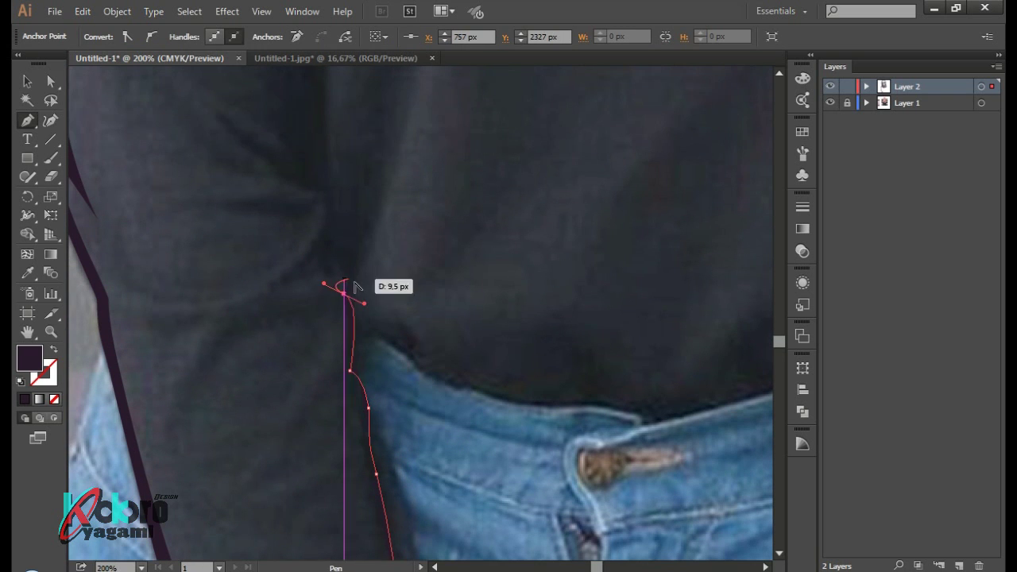
scroll(325, 170, up, 1)
click(318, 228)
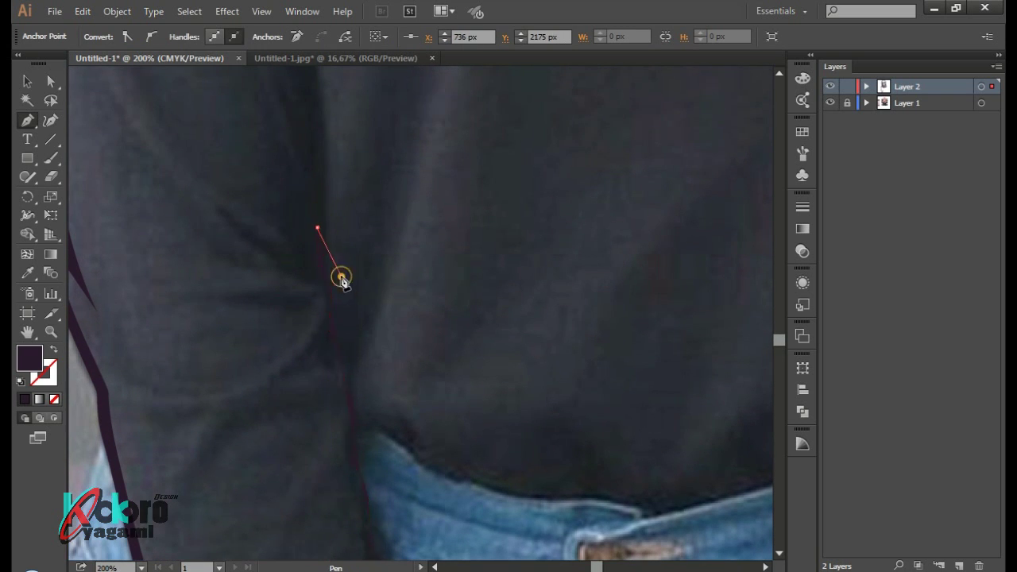
Extend the inner-edge path up the dark fold toward the armpit and taper it back
scroll(342, 278, up, 1)
scroll(330, 262, up, 1)
click(302, 323)
scroll(302, 323, up, 1)
click(297, 245)
scroll(298, 246, up, 1)
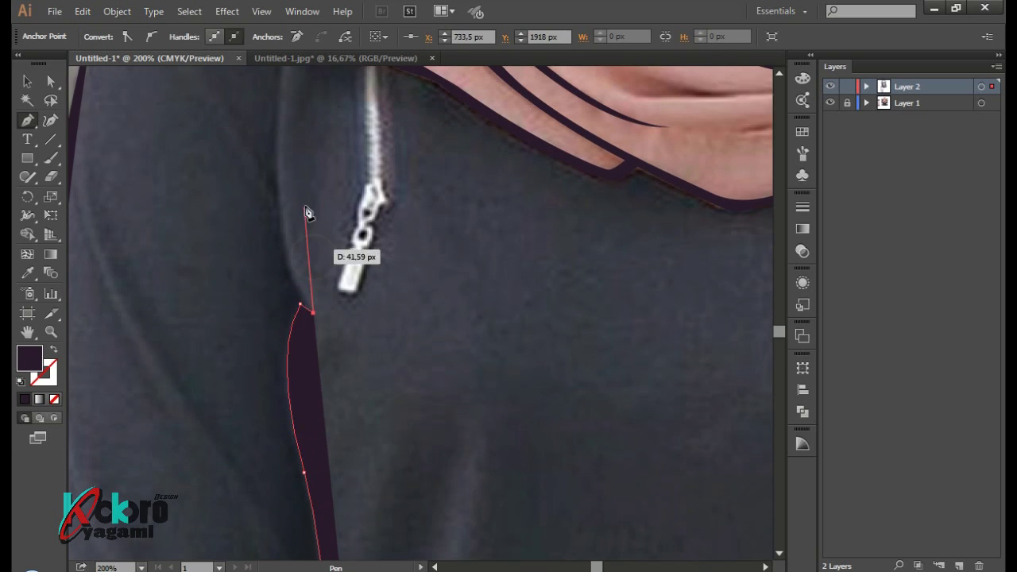
scroll(309, 213, up, 2)
mouse_move(278, 182)
mouse_down()
mouse_move(279, 228)
mouse_move(273, 177)
mouse_up()
scroll(277, 238, down, 2)
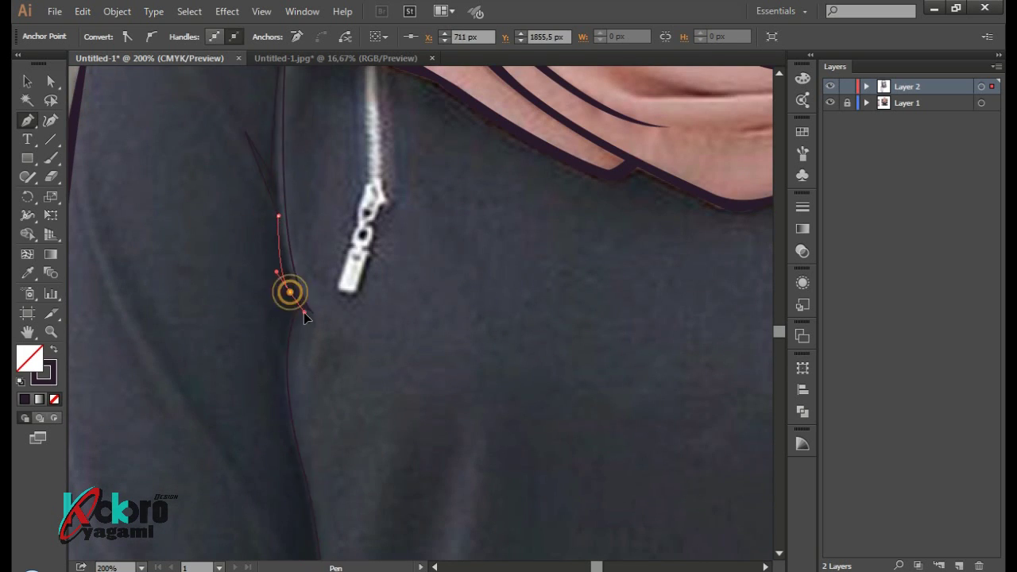
scroll(303, 315, down, 1)
drag(304, 380, 283, 337)
Draw several curved dark crease strokes on the sleeve
drag(308, 409, 302, 357)
scroll(302, 356, down, 1)
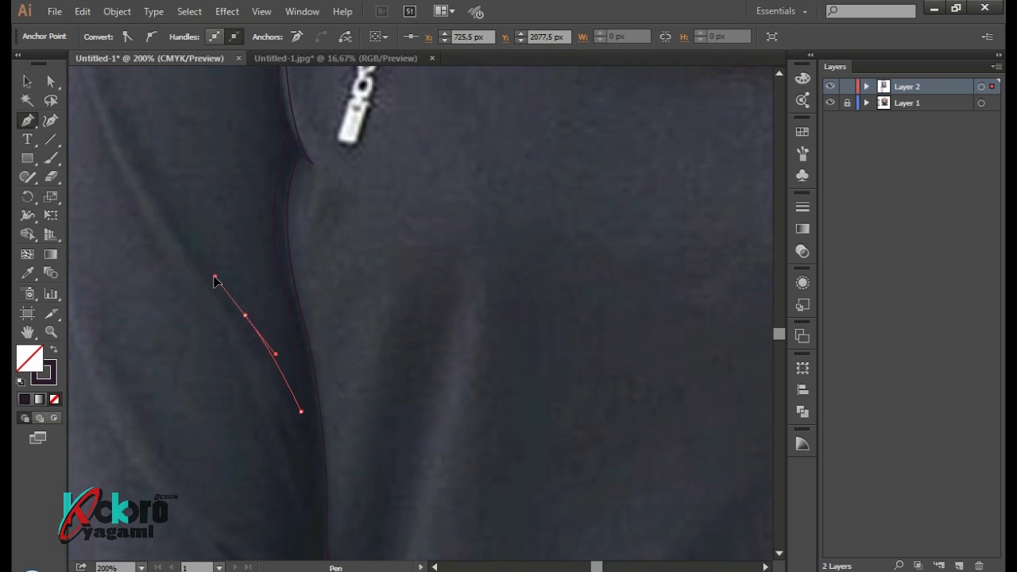
scroll(239, 279, up, 2)
drag(163, 162, 186, 287)
scroll(266, 311, down, 1)
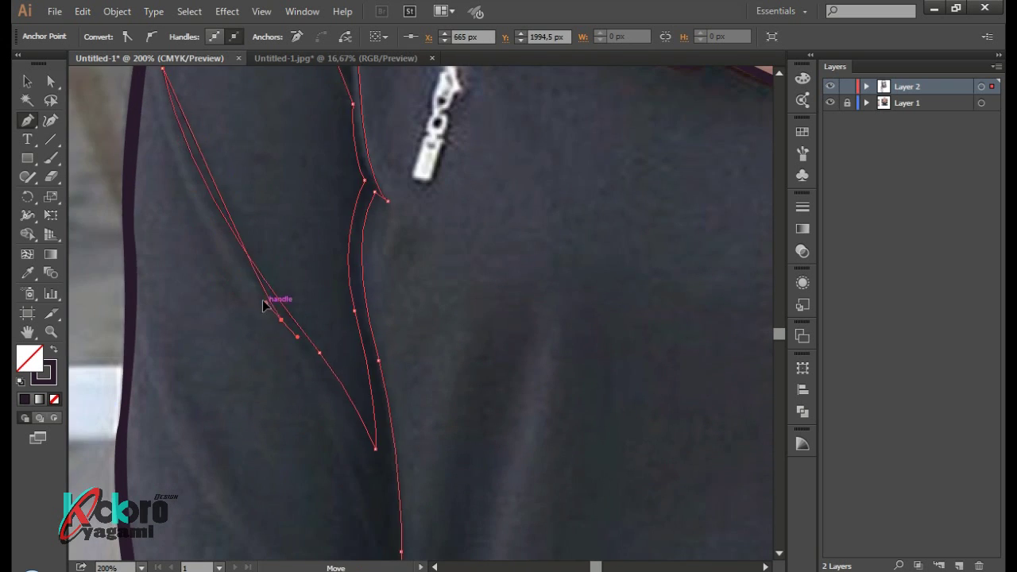
scroll(275, 300, down, 1)
mouse_move(376, 316)
mouse_down()
mouse_move(398, 387)
mouse_move(384, 383)
mouse_up()
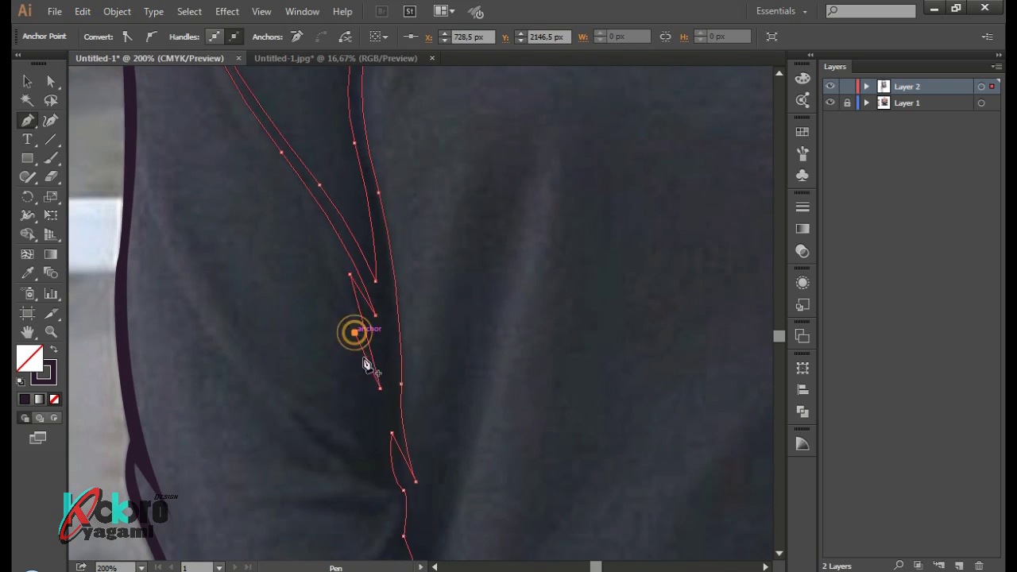
drag(352, 437, 379, 466)
scroll(318, 358, down, 1)
drag(352, 358, 391, 398)
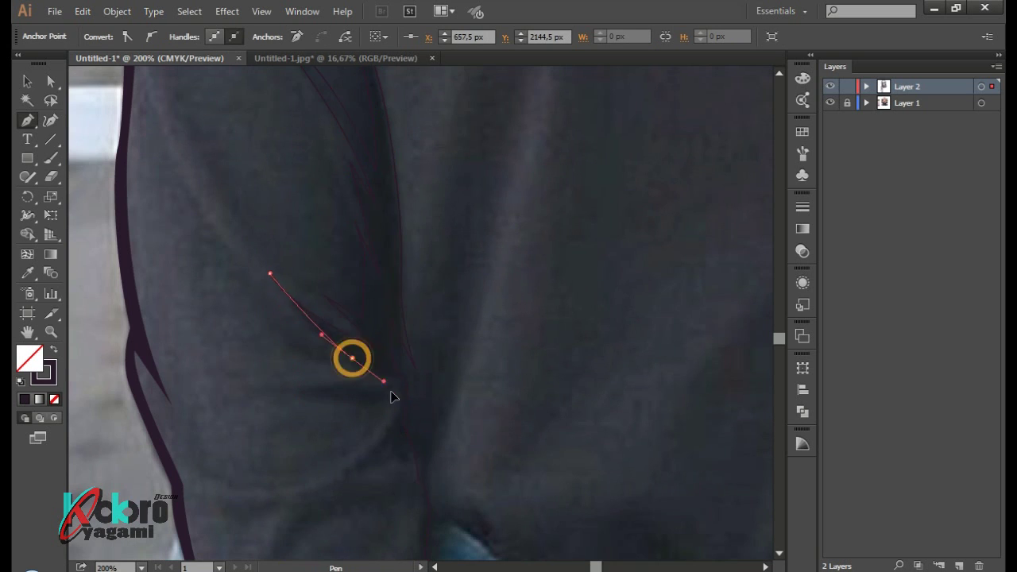
drag(279, 352, 284, 359)
scroll(392, 376, down, 1)
drag(383, 323, 418, 311)
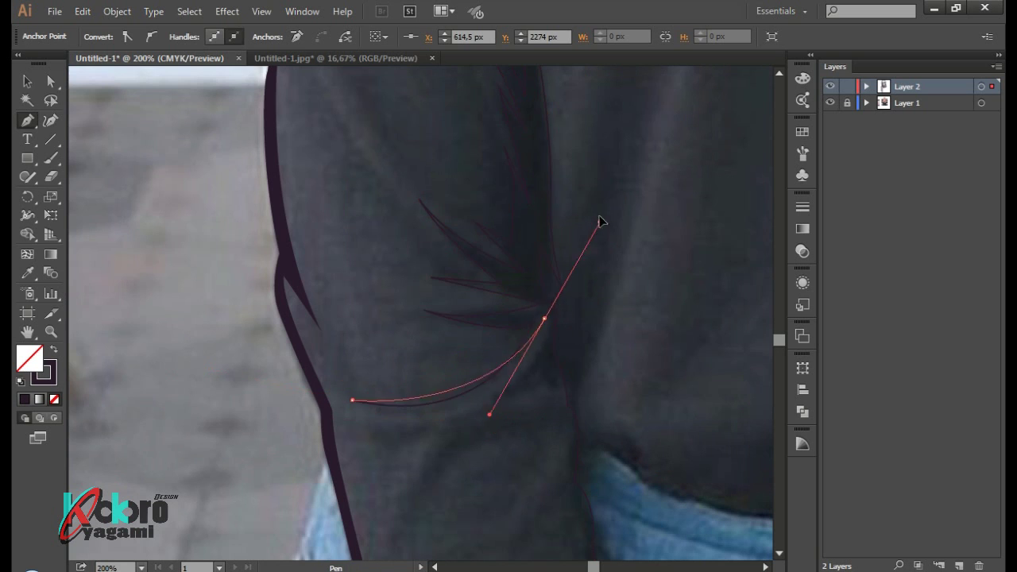
scroll(600, 221, down, 2)
Add a curved elbow crease and extend the inner arm edge down along the jeans
drag(525, 208, 472, 318)
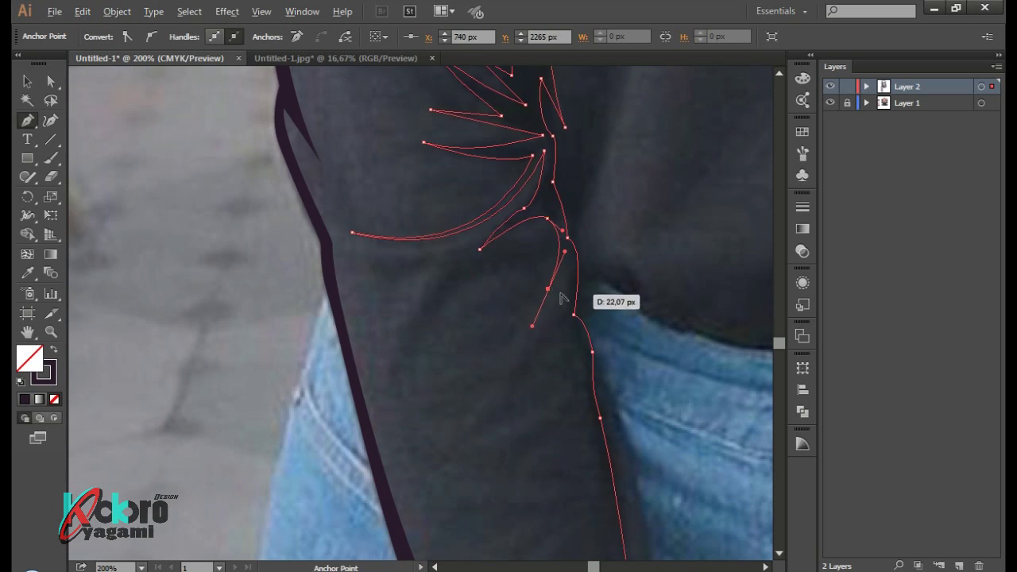
scroll(561, 298, down, 1)
drag(561, 298, 537, 268)
drag(592, 334, 586, 352)
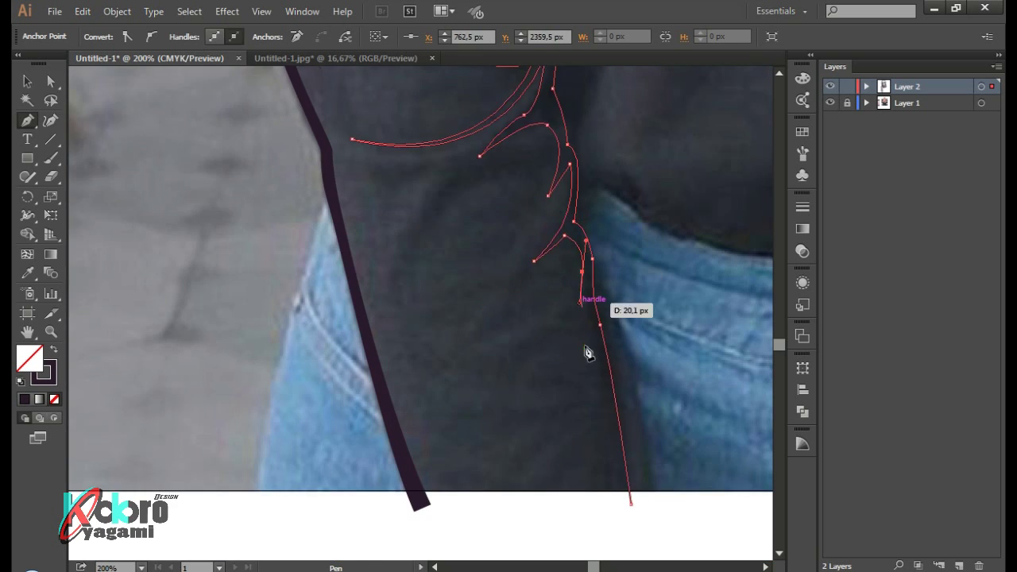
drag(630, 504, 623, 511)
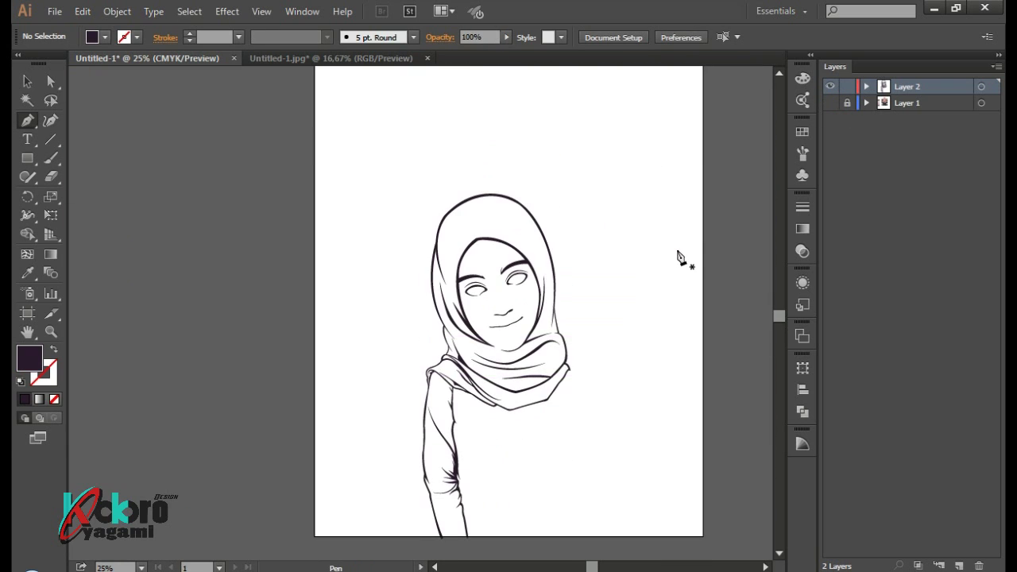
Place anchors down the right shoulder and along the sweater's right side edge
scroll(573, 328, up, 3)
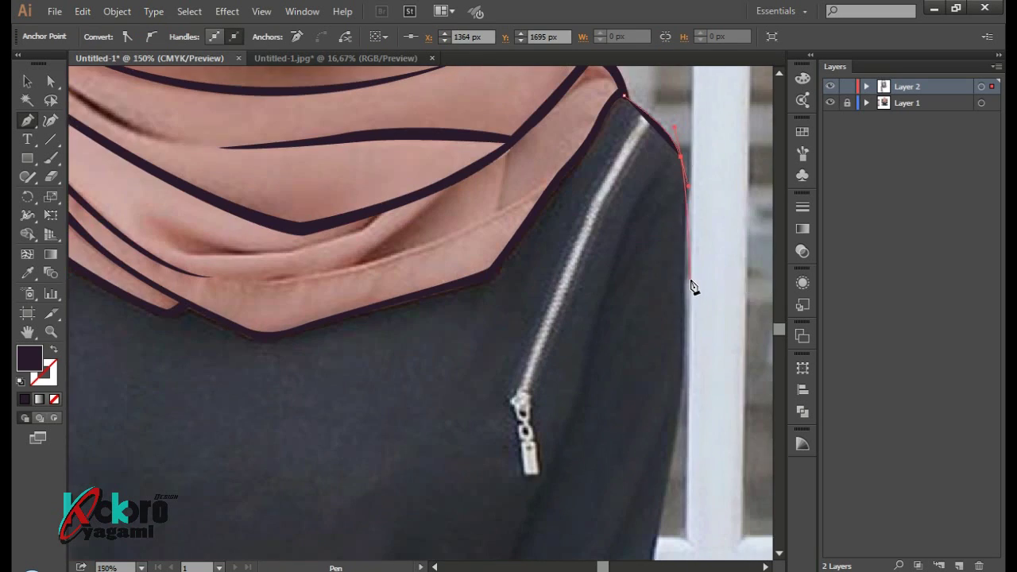
click(628, 317)
scroll(632, 200, down, 3)
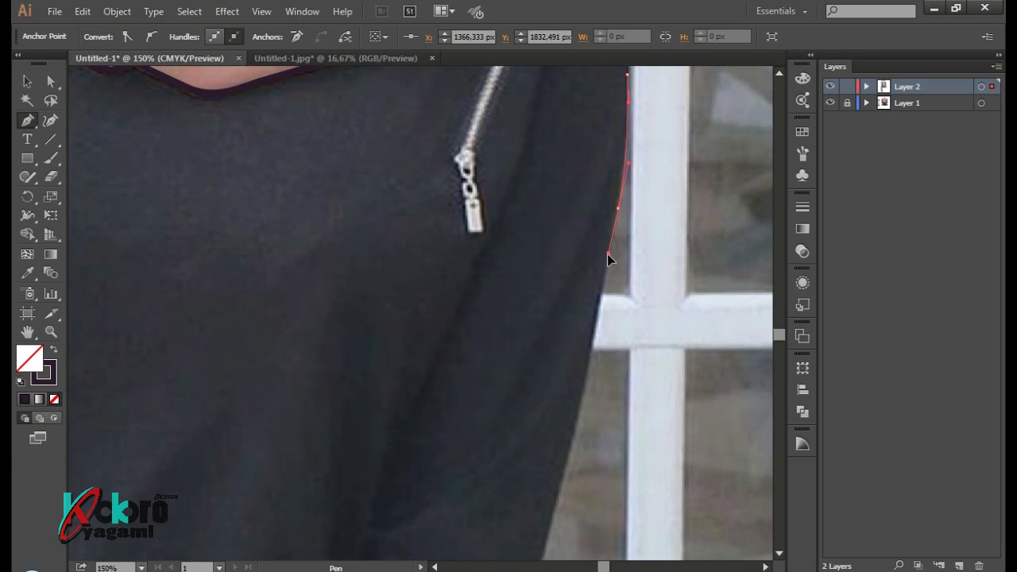
scroll(607, 253, down, 3)
scroll(567, 302, down, 3)
scroll(543, 334, down, 3)
drag(473, 453, 479, 474)
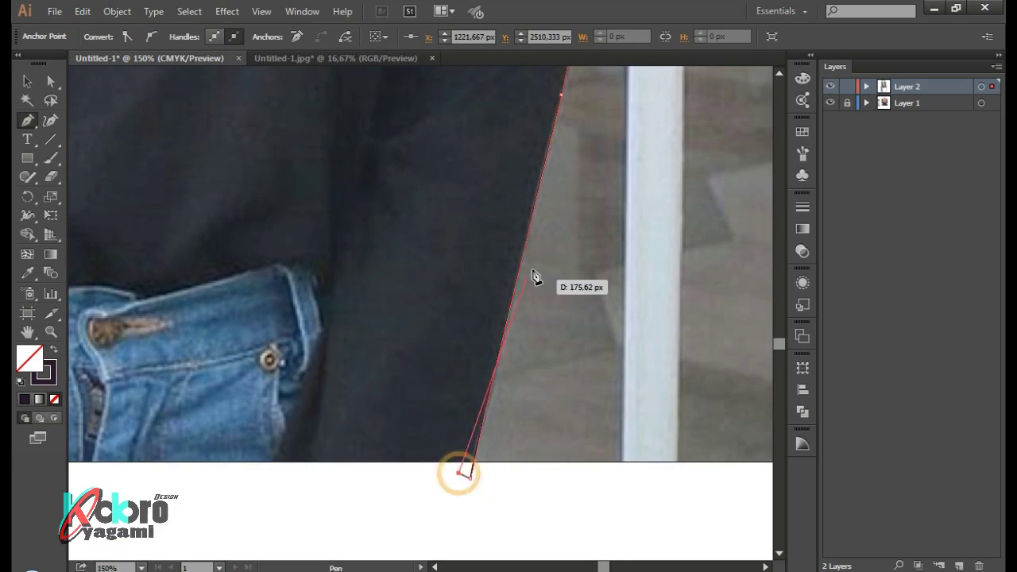
scroll(556, 281, up, 3)
scroll(567, 227, up, 5)
scroll(595, 215, up, 1)
click(615, 252)
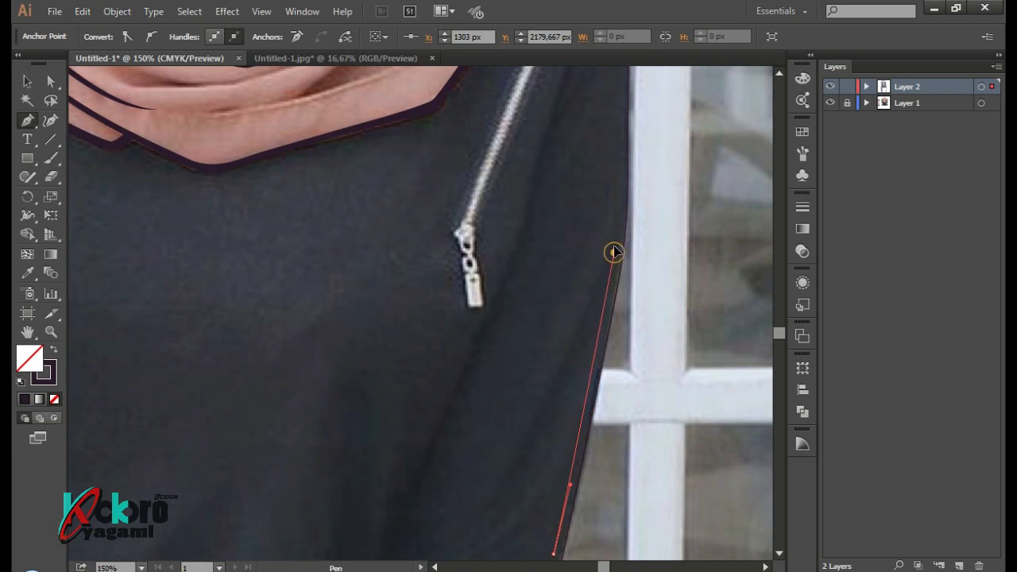
scroll(614, 253, up, 2)
scroll(529, 91, up, 1)
drag(554, 192, 516, 168)
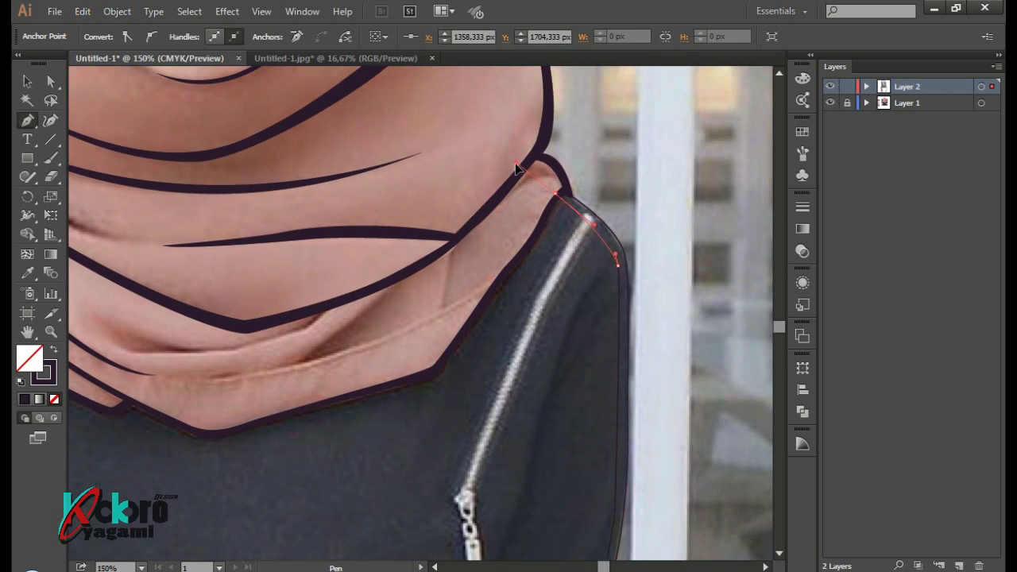
scroll(560, 204, down, 2)
scroll(556, 318, down, 3)
Draw a curved dark path beside the right jeans pocket
scroll(575, 345, up, 2)
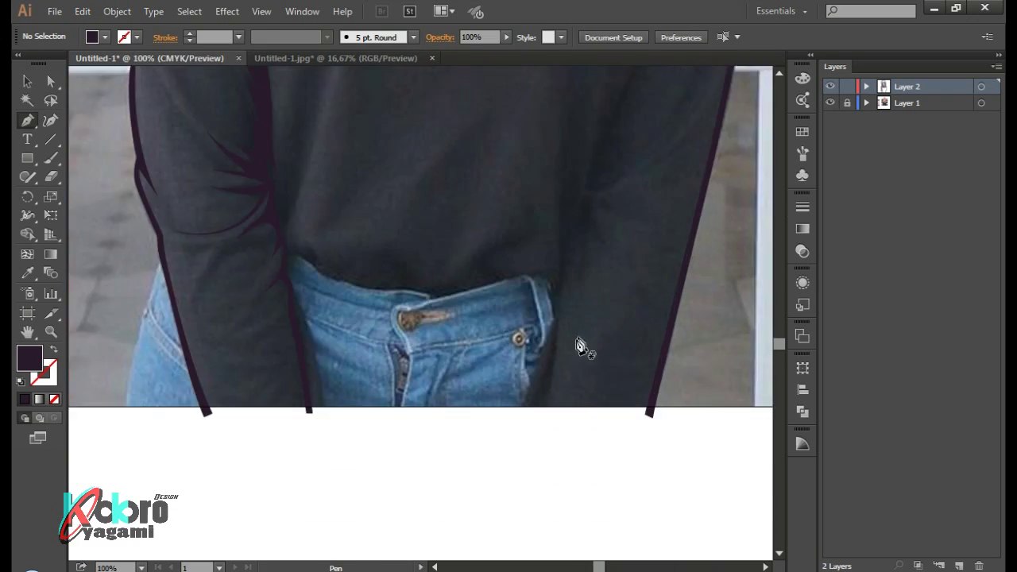
scroll(569, 342, up, 1)
click(476, 484)
drag(562, 250, 549, 227)
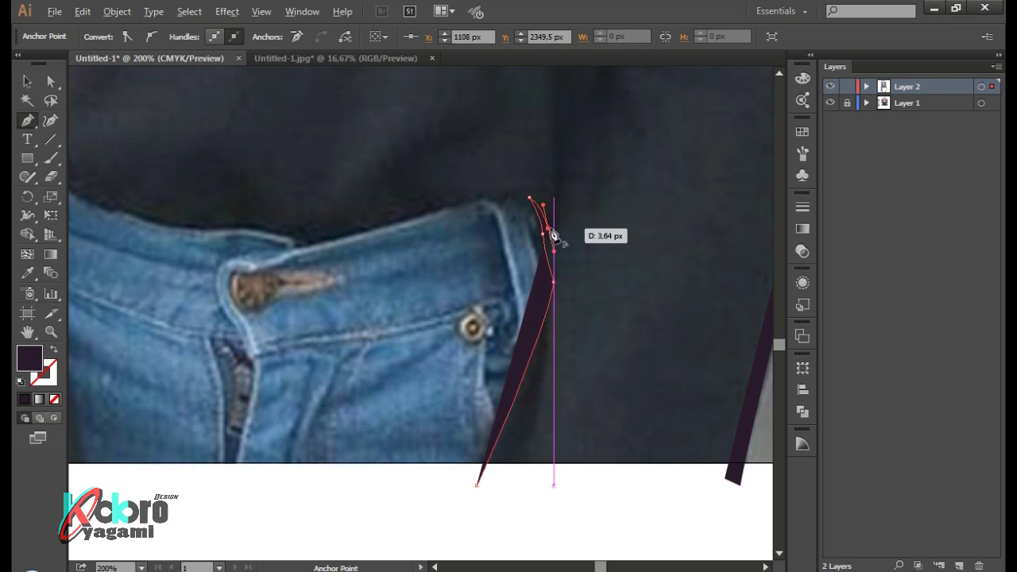
scroll(567, 238, down, 1)
scroll(549, 347, up, 2)
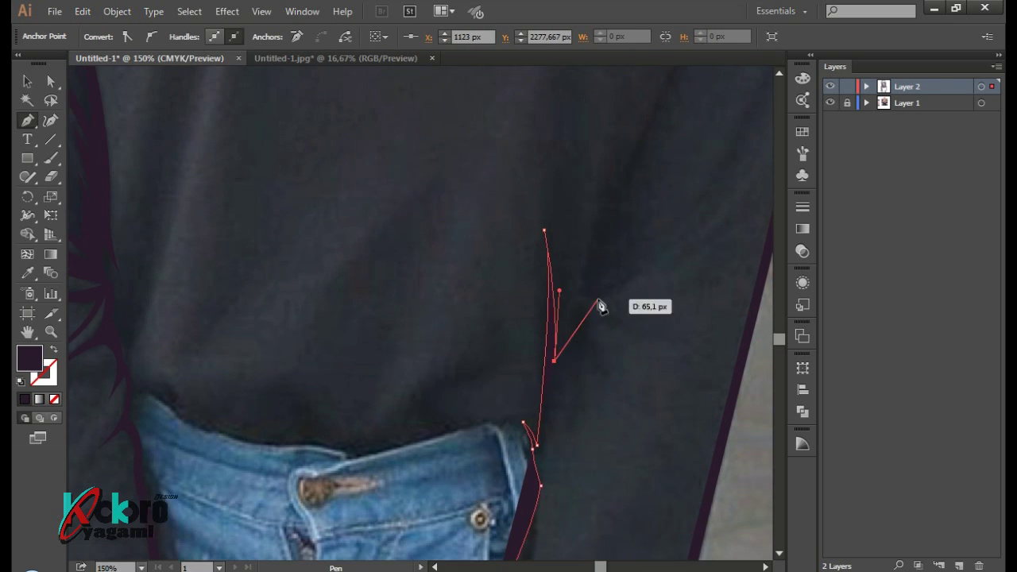
drag(616, 163, 642, 133)
scroll(598, 295, down, 1)
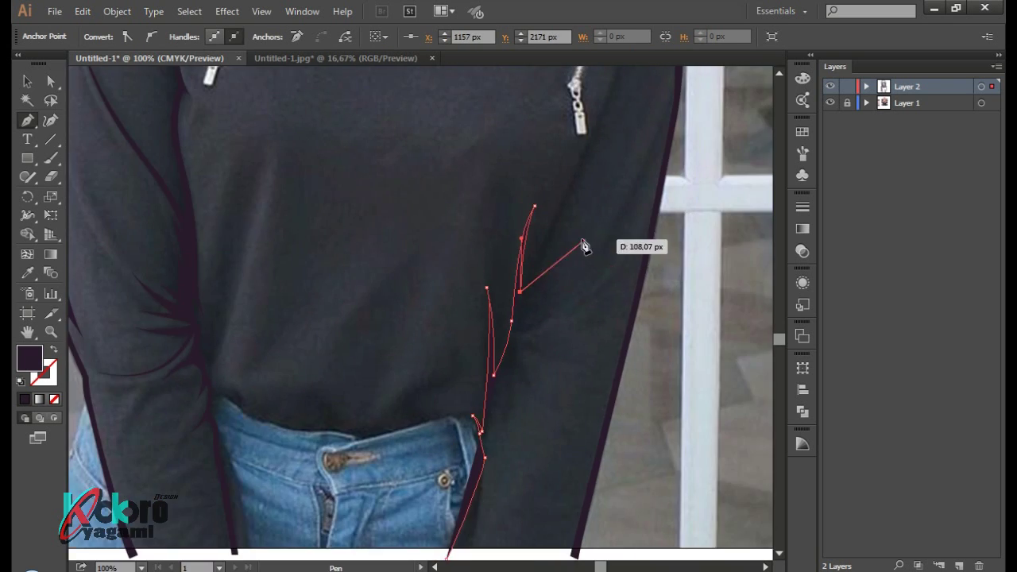
scroll(585, 243, up, 3)
mouse_move(681, 127)
mouse_down()
mouse_move(715, 126)
mouse_move(742, 85)
mouse_up()
scroll(715, 126, up, 1)
scroll(619, 216, down, 1)
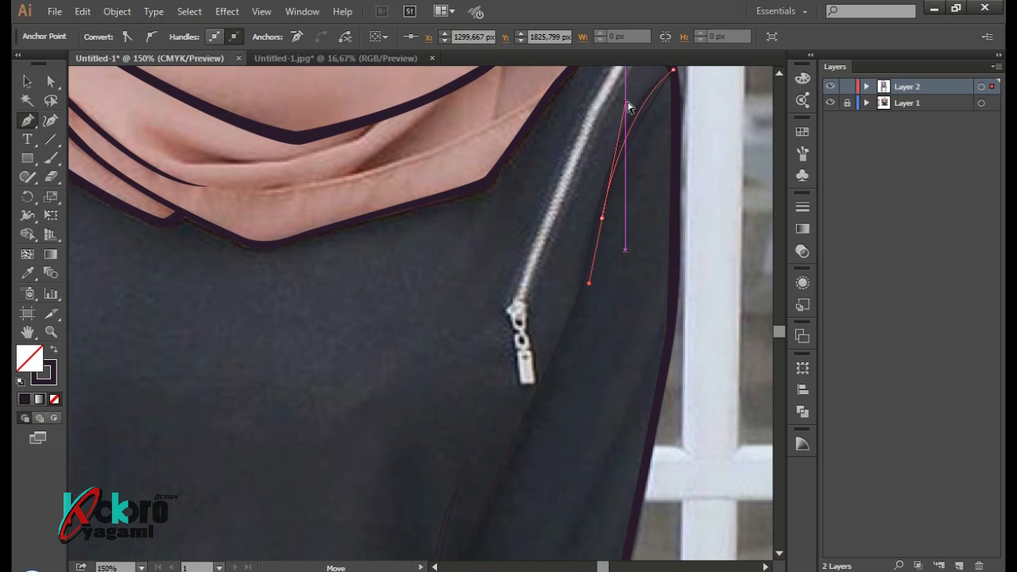
scroll(554, 315, down, 2)
Shape the curved fold under the right shoulder and trace the jeans waistband edge
drag(445, 506, 454, 477)
mouse_move(640, 231)
mouse_down()
mouse_move(651, 195)
mouse_move(579, 442)
mouse_up()
scroll(579, 443, down, 2)
drag(472, 344, 600, 294)
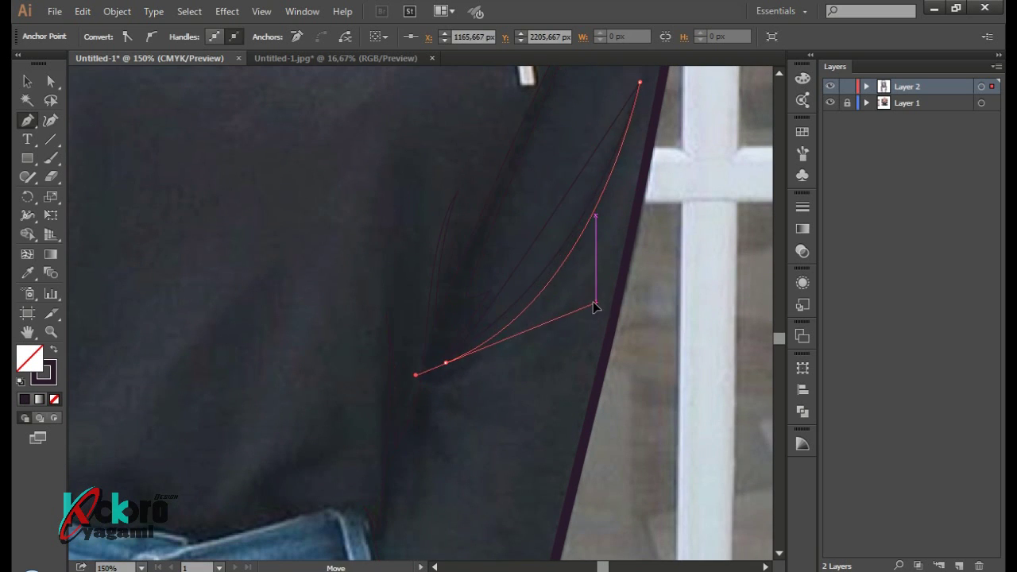
drag(445, 361, 486, 363)
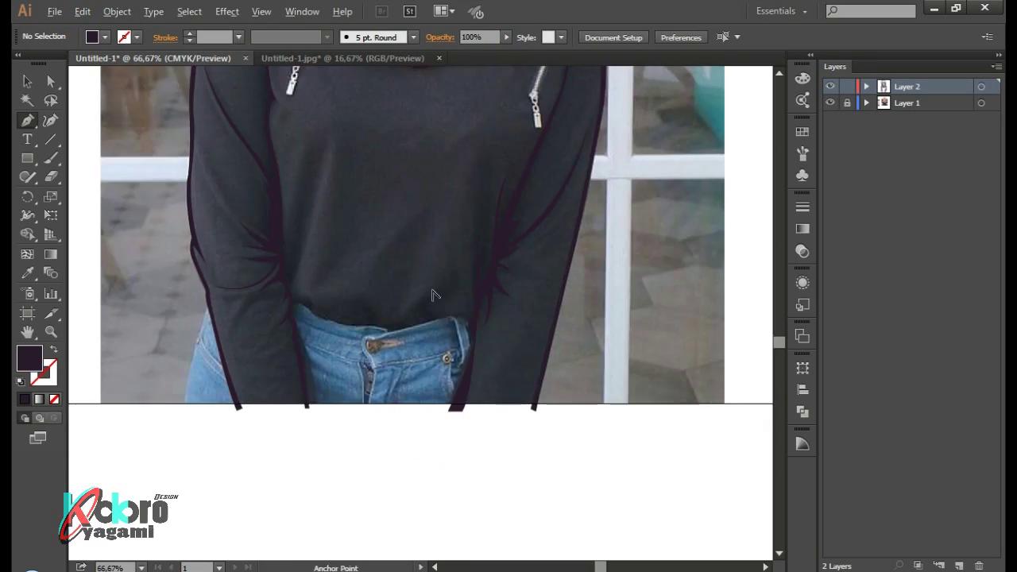
scroll(433, 294, up, 3)
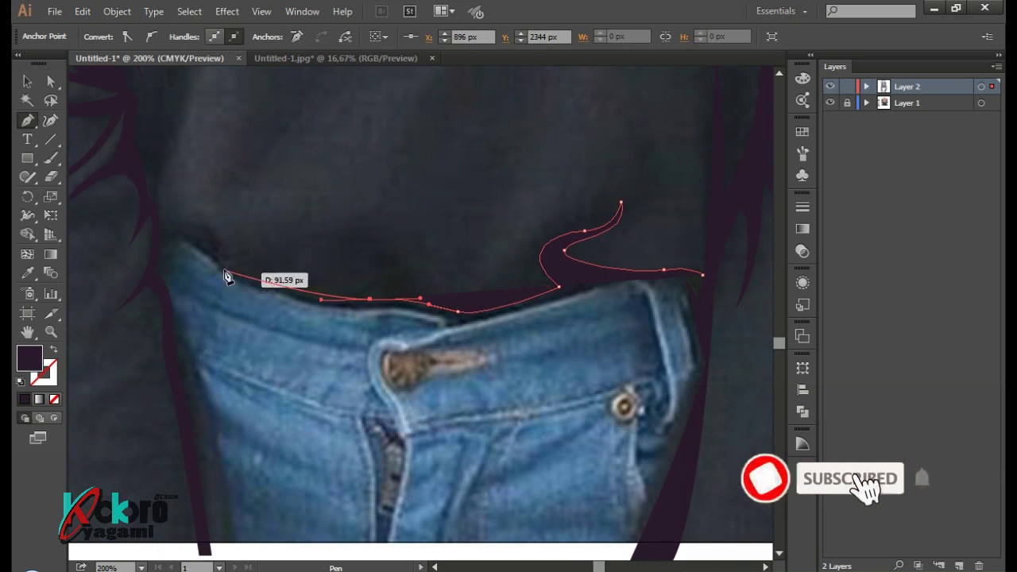
scroll(261, 318, up, 2)
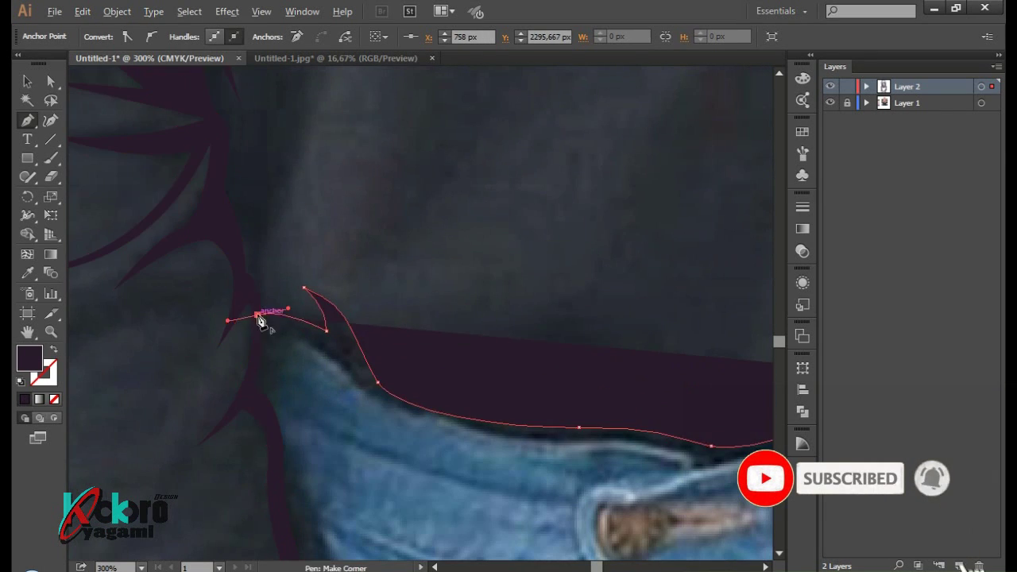
drag(326, 350, 352, 381)
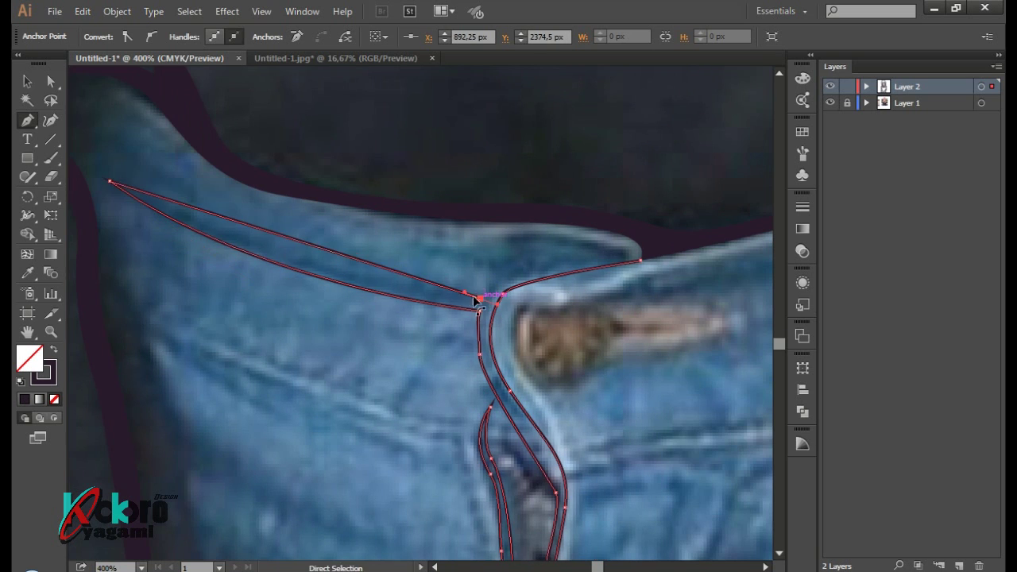
Close the waistband outline and trace a curved closed outline along the jeans pocket edge
click(477, 302)
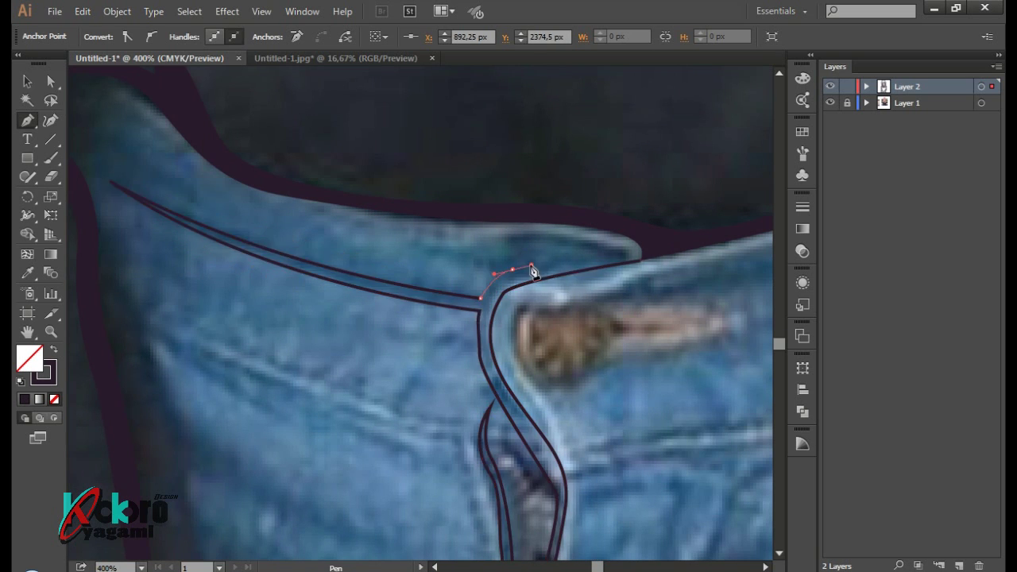
click(402, 252)
mouse_move(595, 254)
mouse_down()
mouse_move(648, 235)
mouse_move(743, 324)
mouse_up()
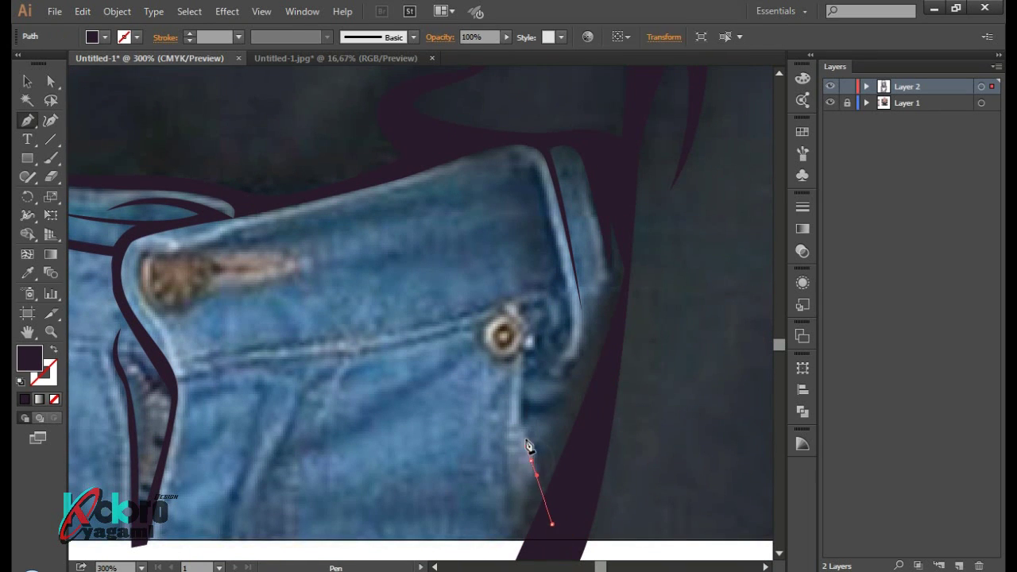
click(522, 341)
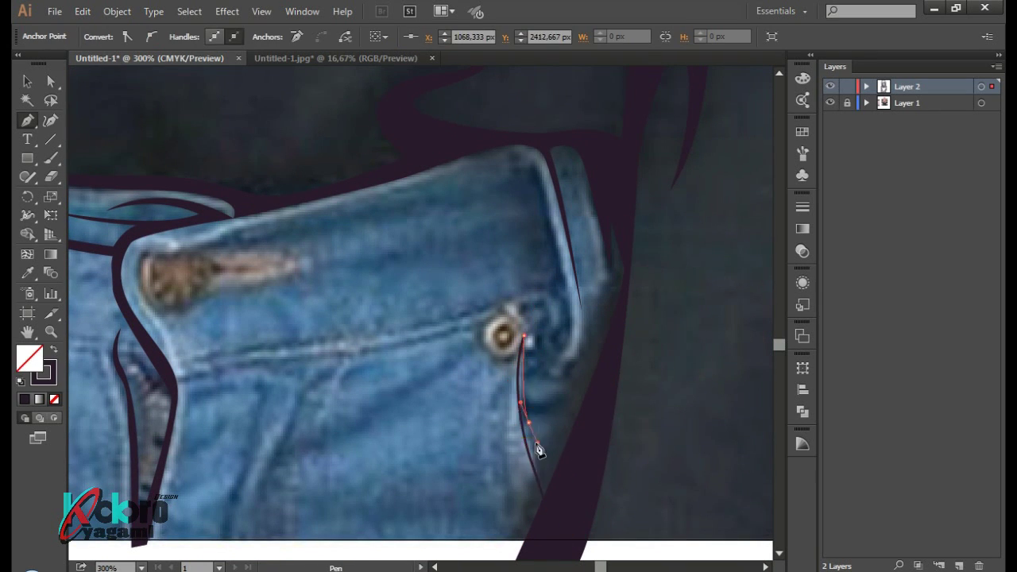
click(551, 524)
scroll(557, 358, up, 2)
Draw a second closed outline running down the pocket edge
click(531, 226)
click(566, 386)
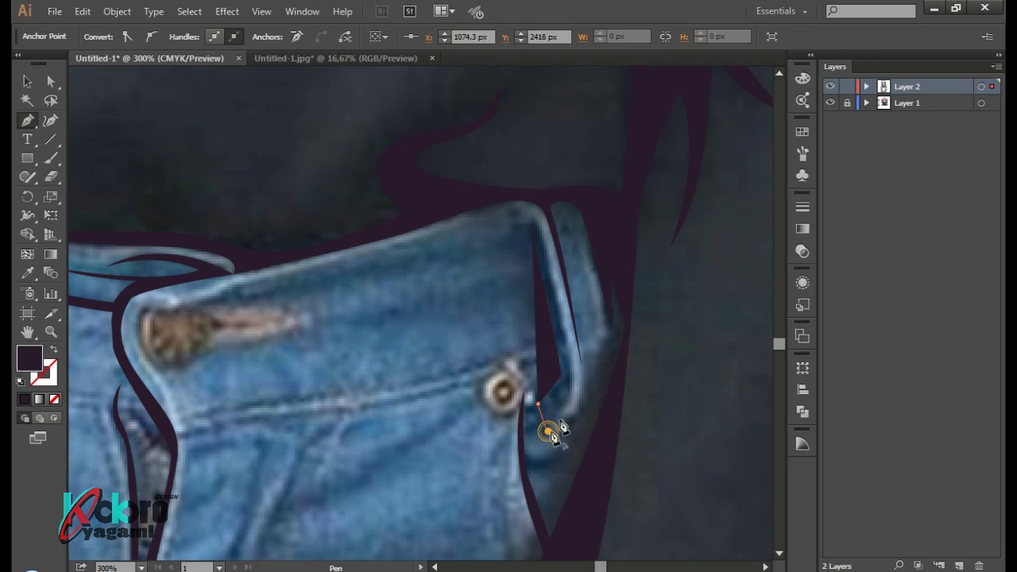
click(531, 226)
scroll(477, 358, down, 2)
scroll(477, 358, left, 4)
Outline the pocket opening with a curved closed path ending in a smooth point
click(366, 348)
drag(509, 323, 565, 320)
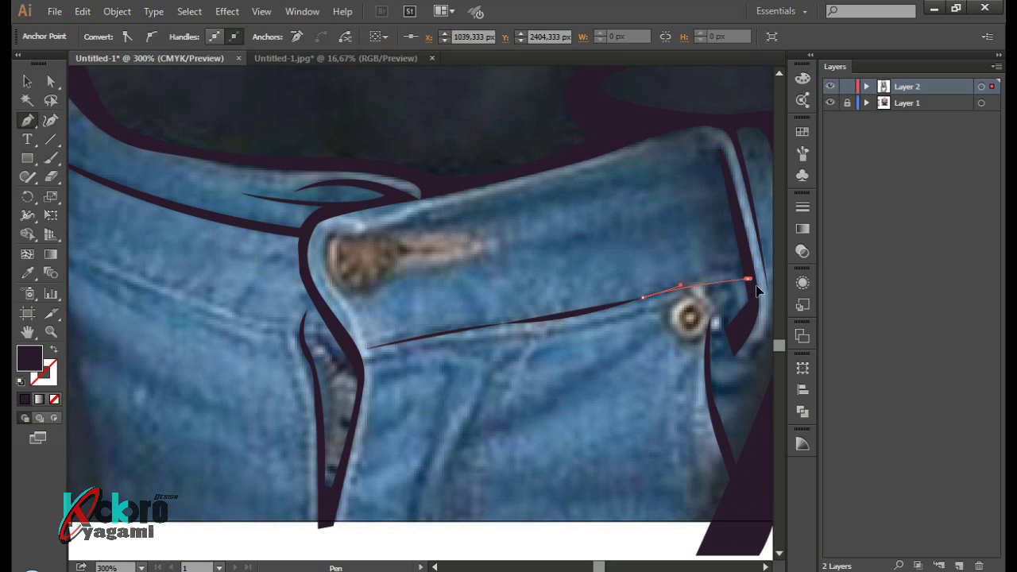
drag(748, 279, 771, 295)
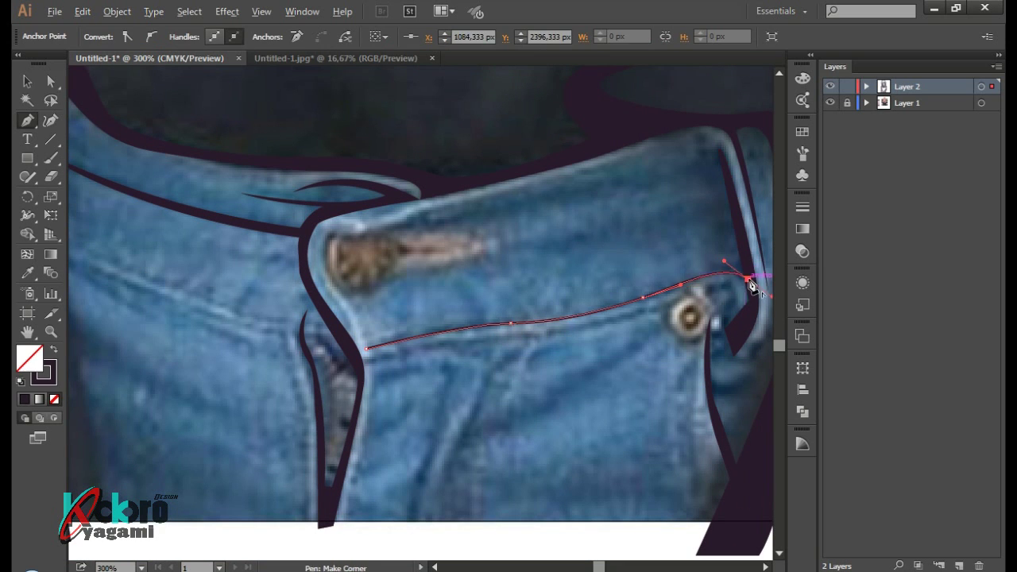
click(367, 349)
scroll(366, 356, down, 2)
scroll(367, 356, left, 2)
Trace a new outline up the fly edge to its upper bend
click(391, 415)
click(400, 331)
click(391, 303)
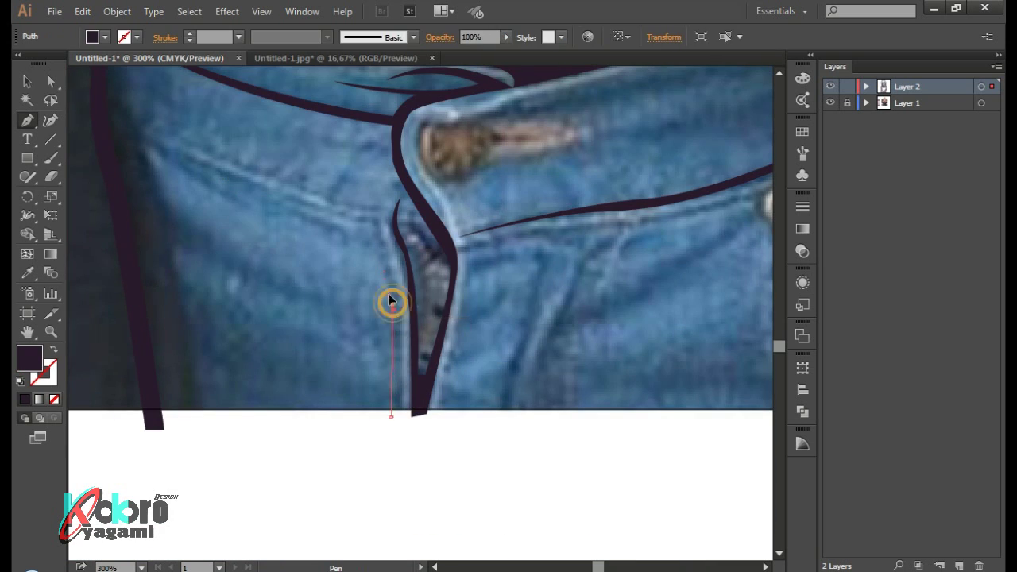
click(375, 221)
scroll(263, 239, up, 2)
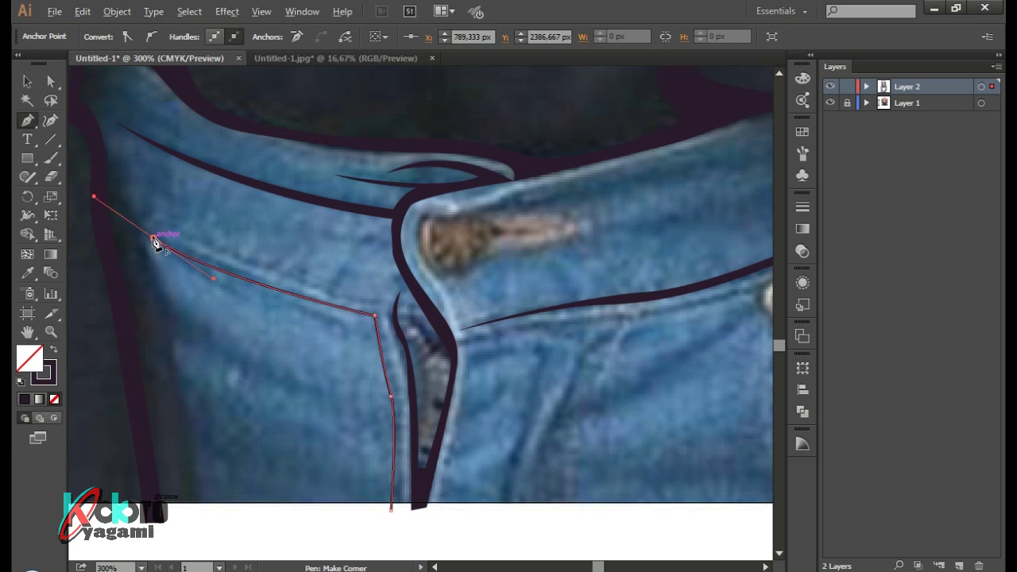
scroll(385, 339, down, 2)
click(399, 327)
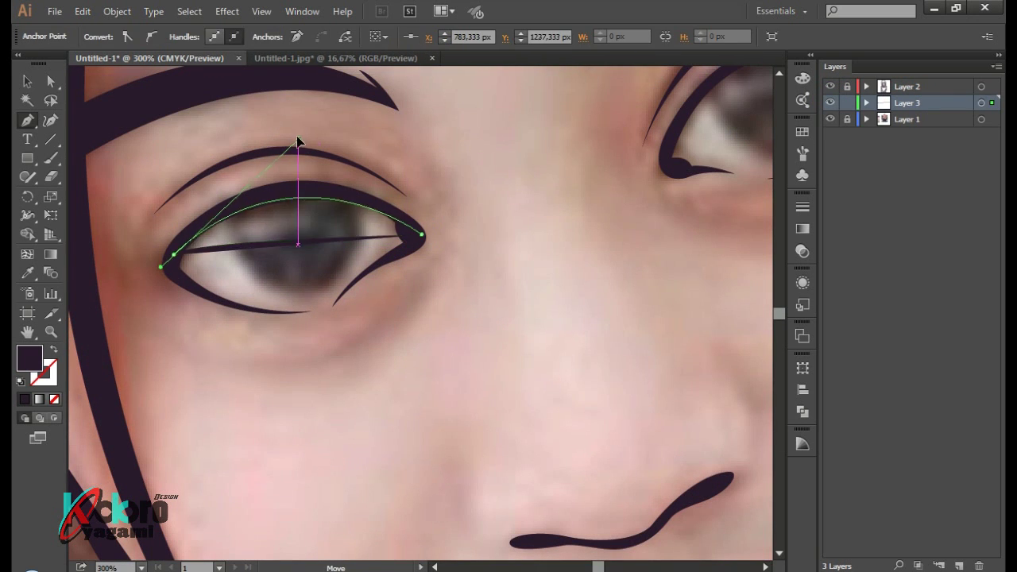
Finish the curve over the top of the eye and draw a dark-filled circle over the iris
drag(297, 142, 302, 128)
scroll(341, 300, up, 2)
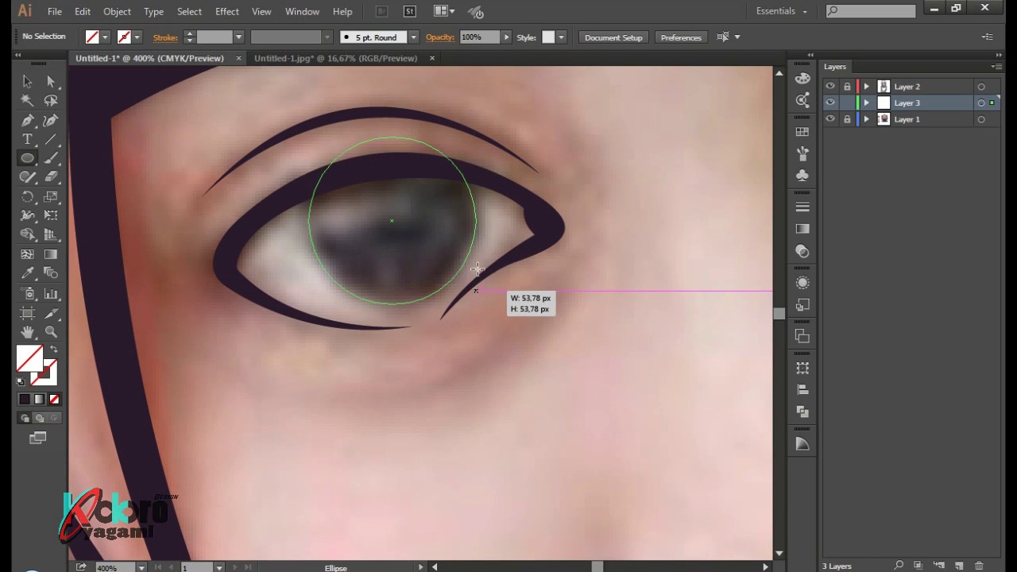
drag(465, 282, 475, 303)
key(i)
click(549, 231)
Paste a copy of the dark circle in front and shrink it around the same centre
click(420, 240)
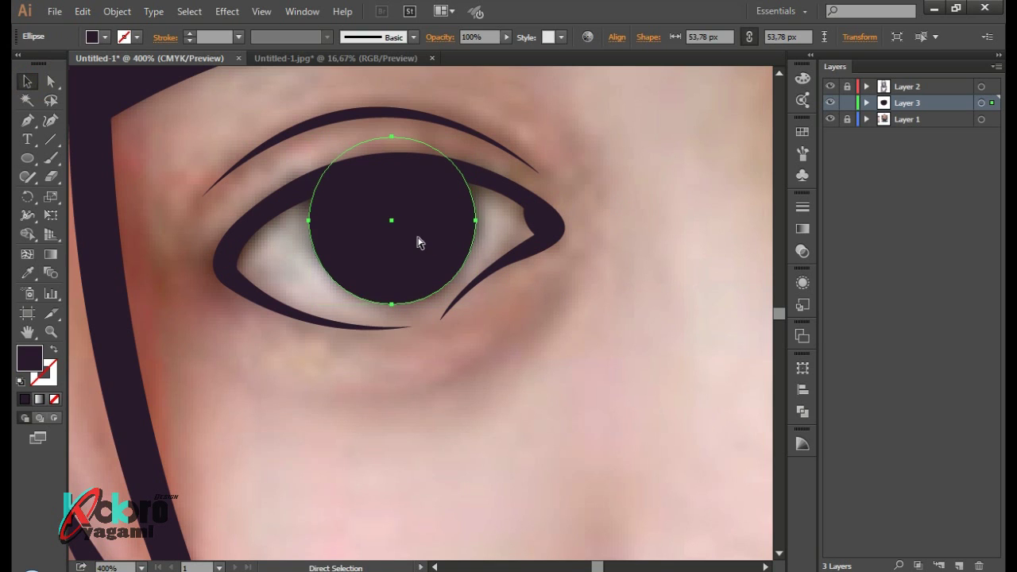
click(81, 12)
click(127, 88)
key(ctrl+f)
drag(475, 137, 461, 151)
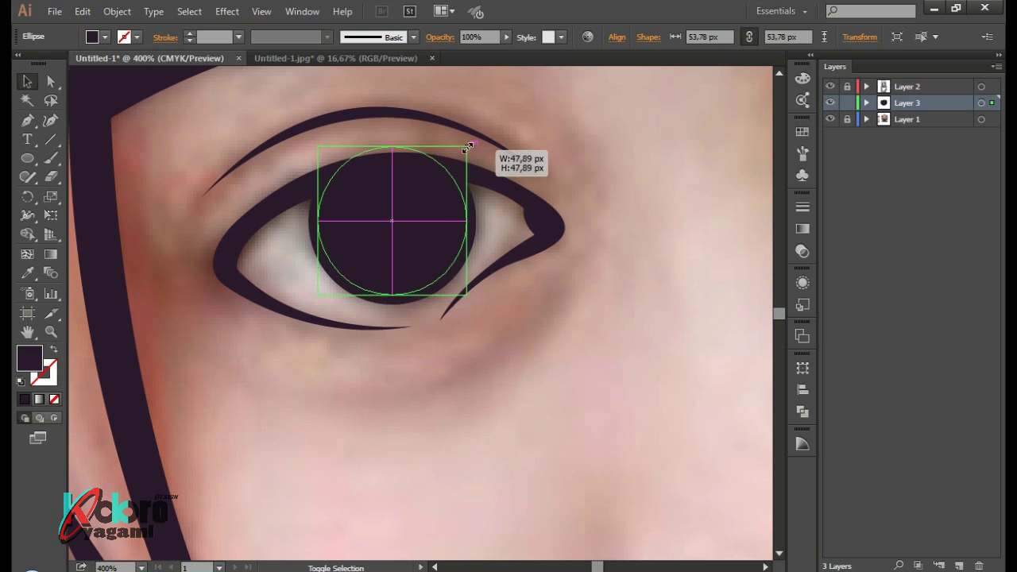
Colour the smaller circle brown to form the iris
click(803, 134)
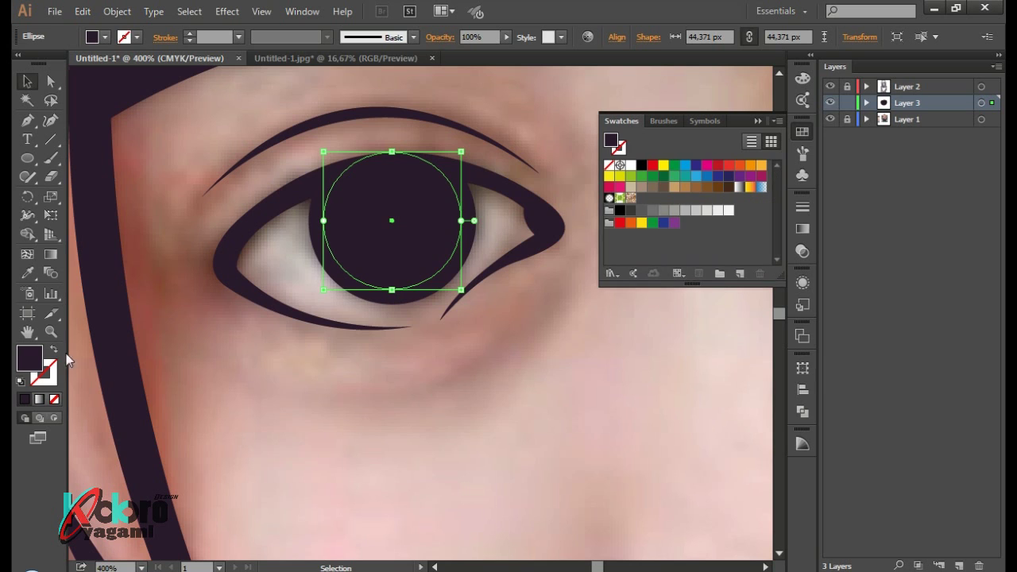
double_click(28, 359)
drag(527, 385, 532, 386)
click(406, 331)
click(435, 315)
Paste a copy of the brown iris in front and shrink it into a small pupil
click(672, 195)
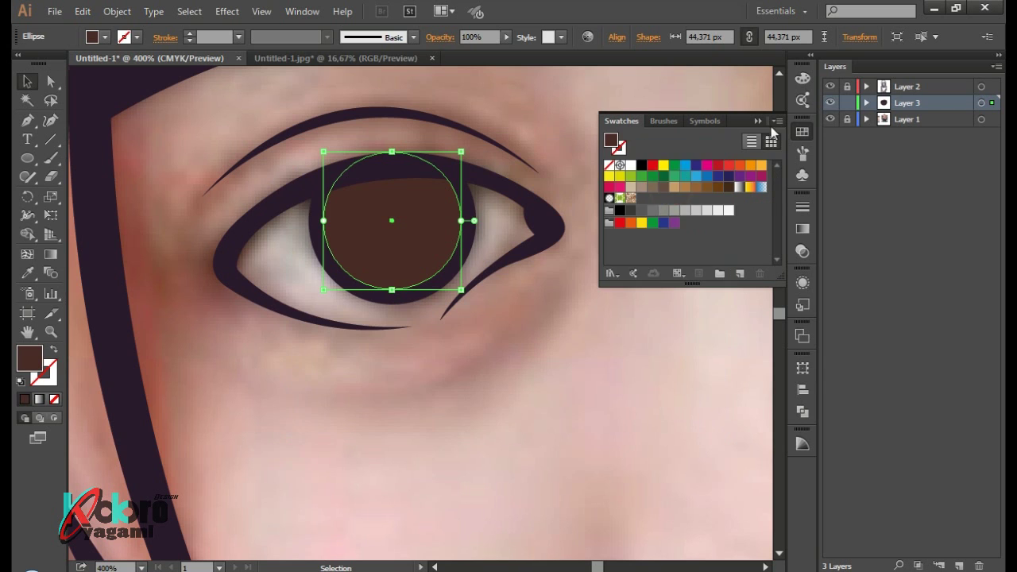
click(803, 134)
click(82, 11)
click(133, 93)
key(ctrl+f)
drag(461, 151, 428, 190)
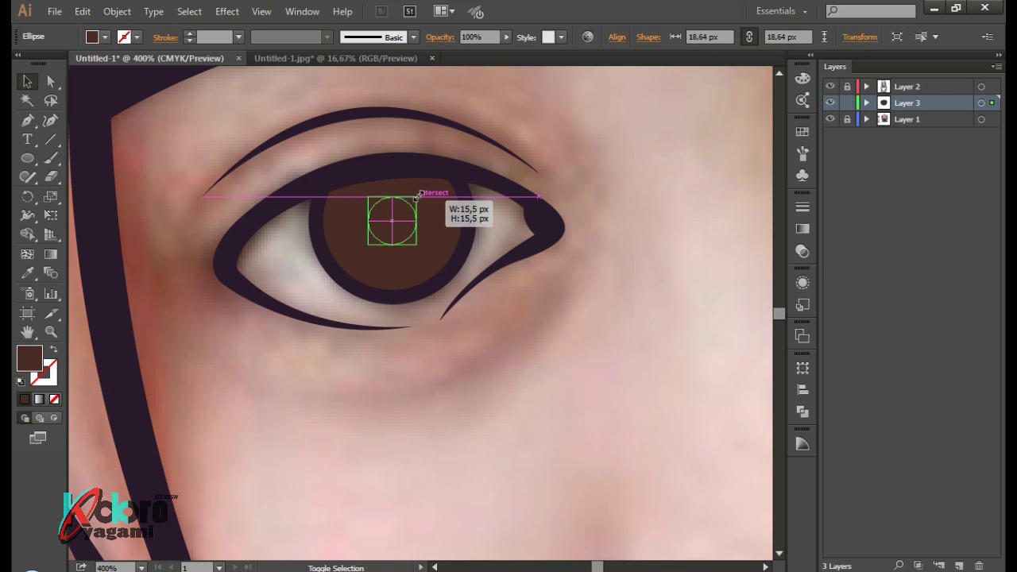
Fill the pupil with the dark outline colour and check the whole eye
key(i)
click(467, 167)
key(ctrl+shift+a)
key(ctrl+minus)
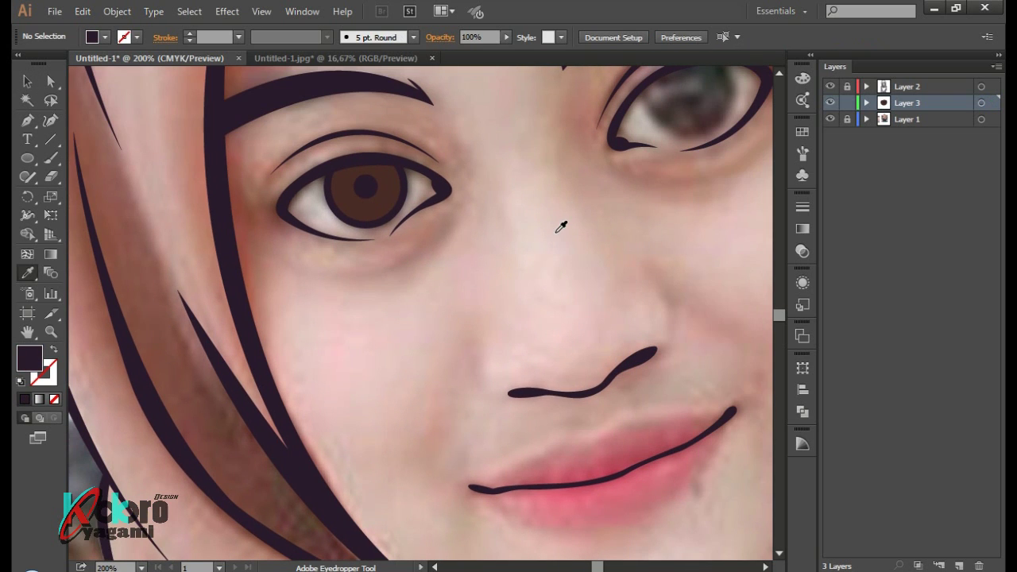
key(ctrl+plus)
Adjust the iris fill to a deeper brown
ctrl+click(382, 195)
double_click(29, 358)
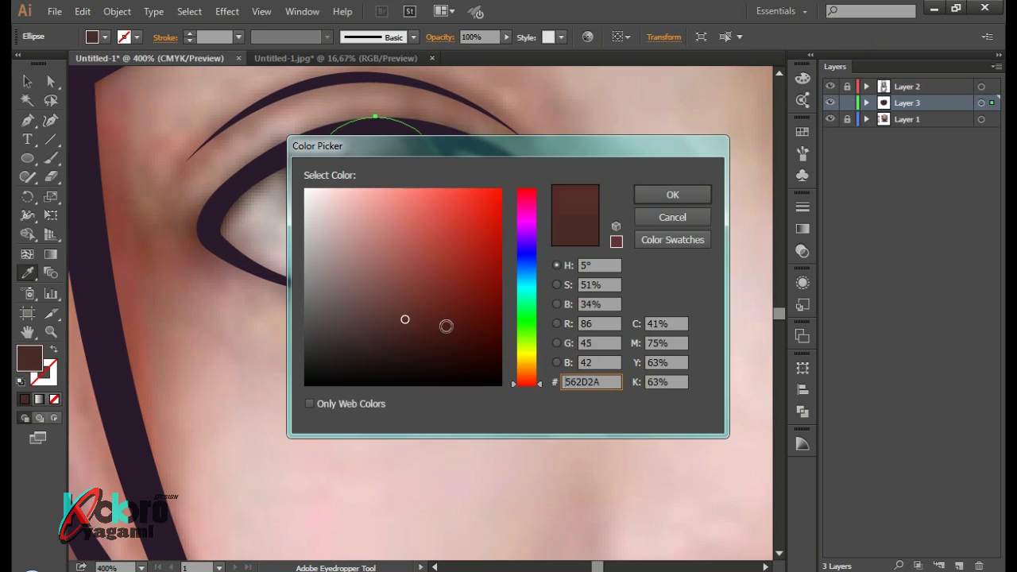
click(420, 310)
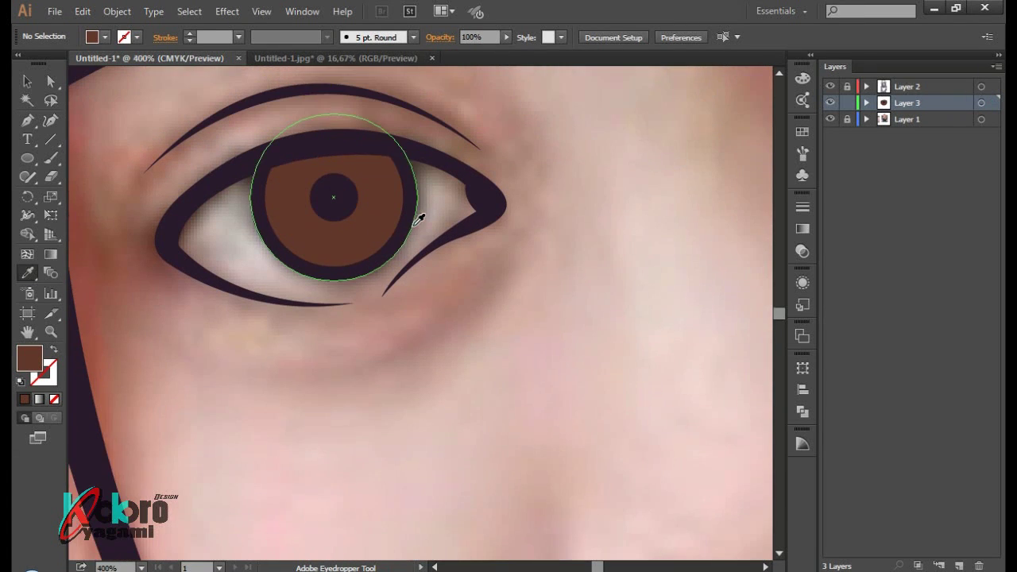
Apply a brown-to-black gradient fill to the iris circle
ctrl+click(295, 251)
key(ctrl+plus)
key(ctrl+F9)
click(618, 229)
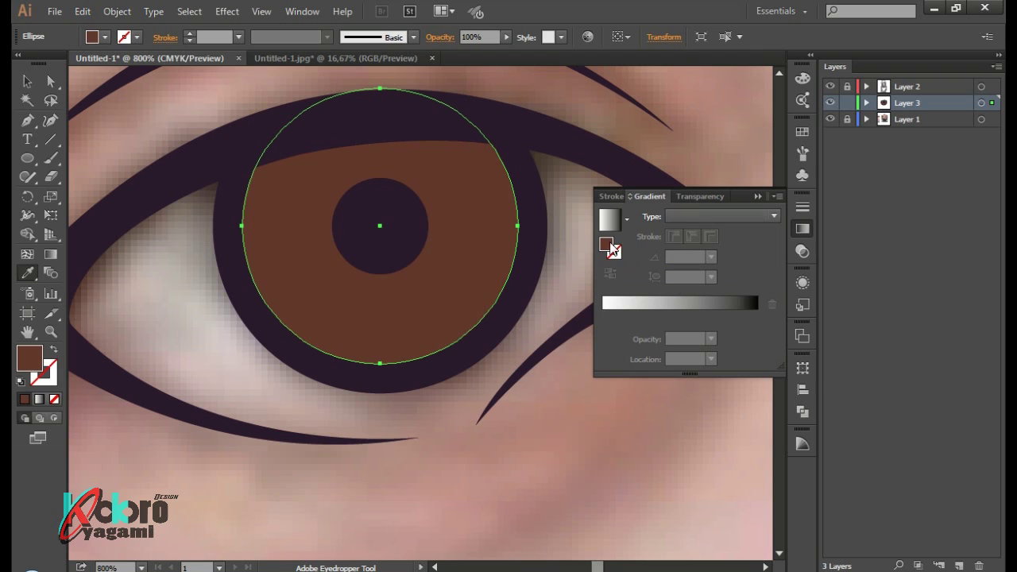
click(520, 159)
key(ctrl+z)
key(ctrl+shift+a)
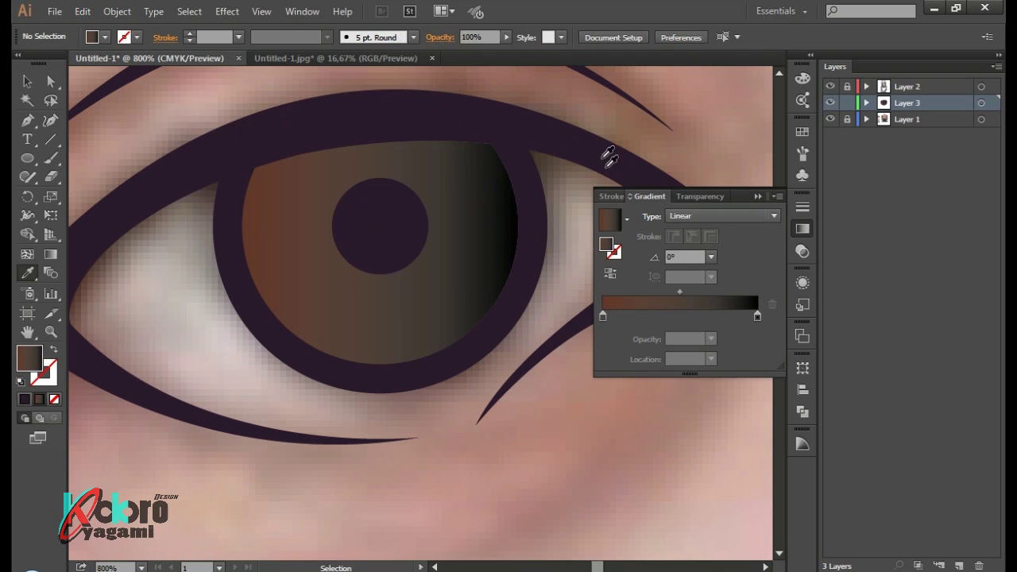
click(803, 131)
click(739, 262)
key(ctrl+z)
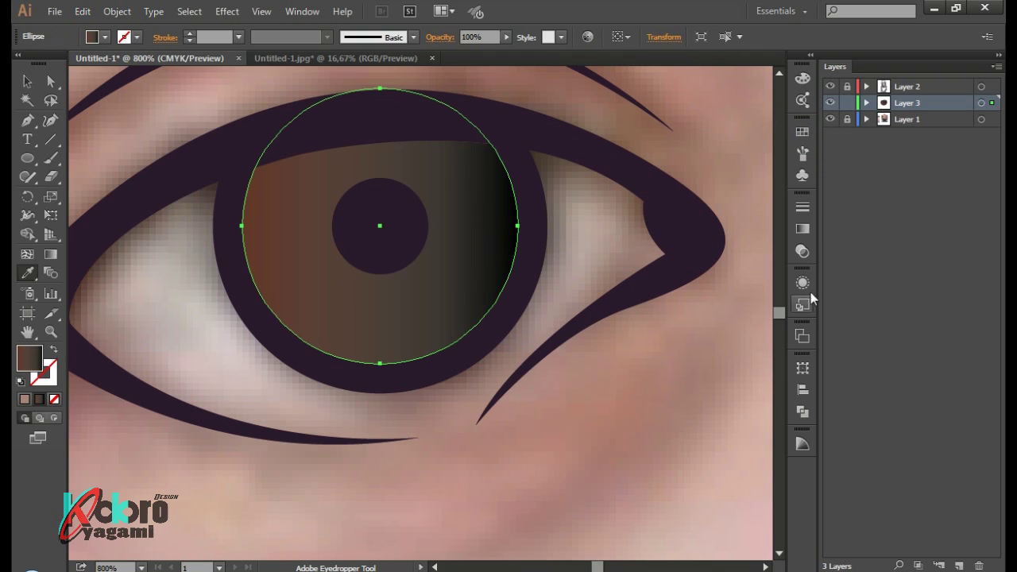
Make the right gradient stop dark purple-brown and run the iris gradient vertically
click(804, 229)
double_click(758, 316)
click(669, 391)
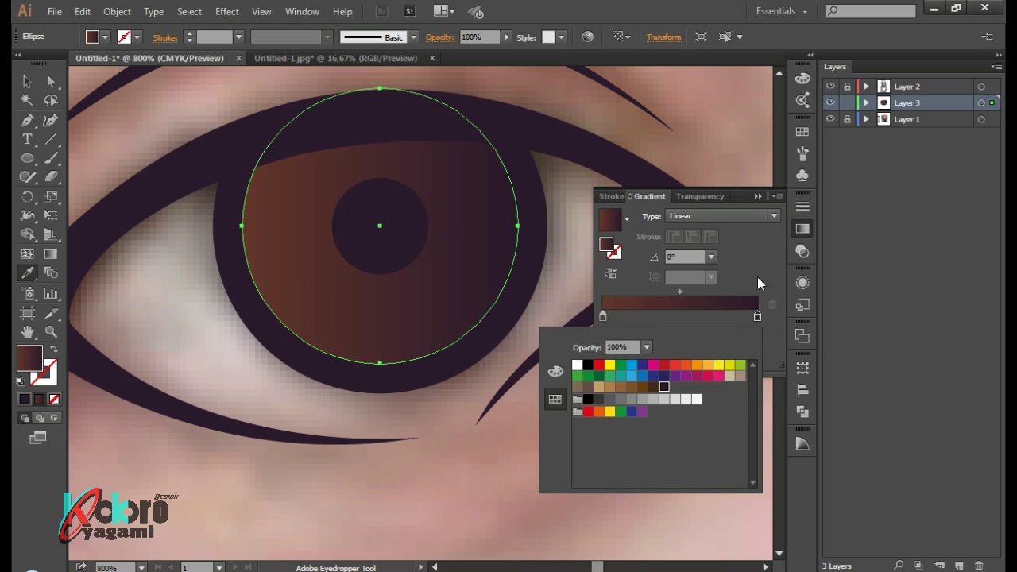
click(51, 248)
drag(380, 352, 380, 129)
key(ctrl+shift+a)
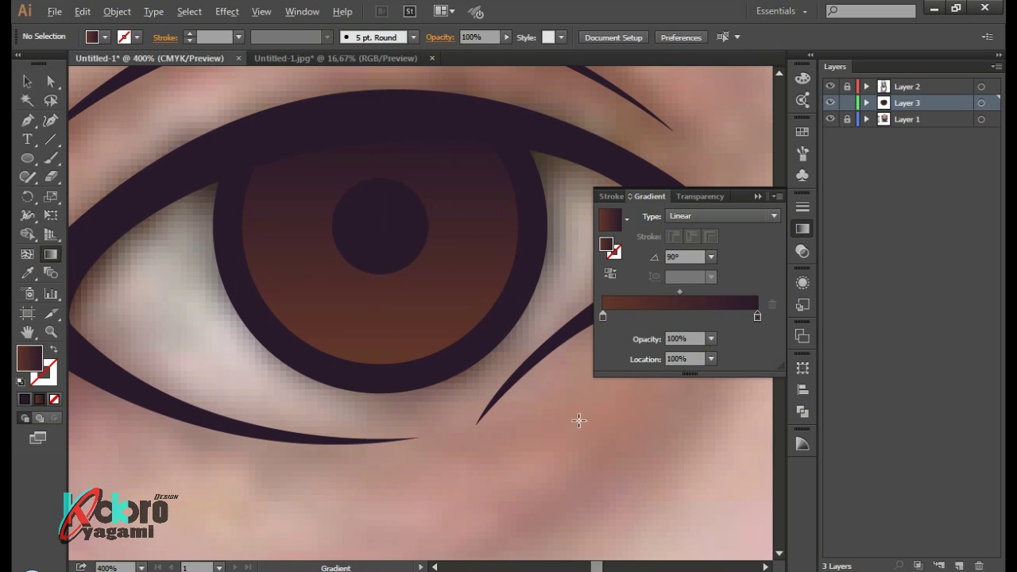
Draw a small white highlight circle on the upper left of the iris
scroll(638, 315, down, 3)
scroll(386, 315, up, 4)
scroll(387, 315, down, 2)
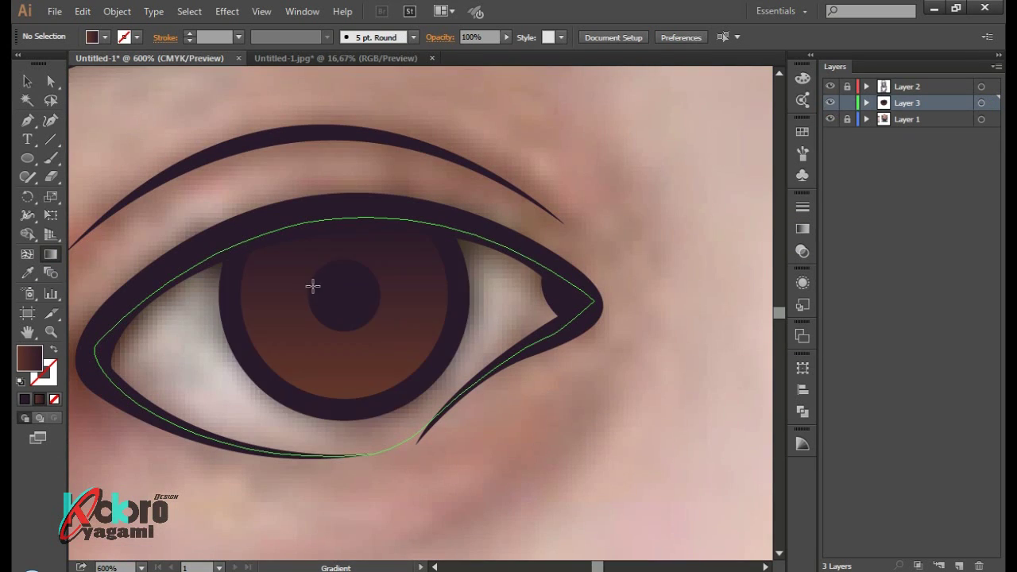
key(l)
scroll(291, 290, up, 1)
drag(322, 328, 328, 333)
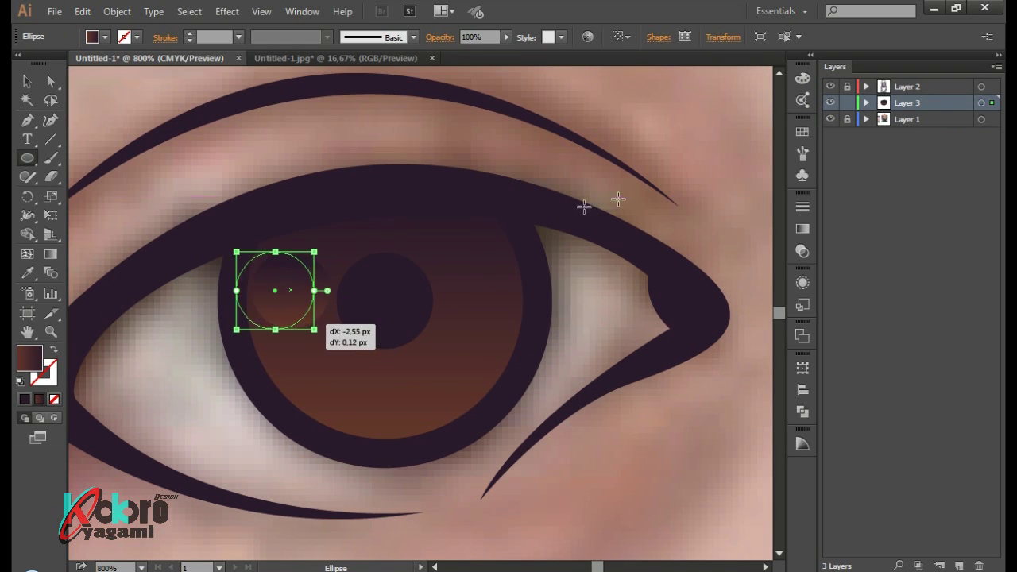
click(803, 132)
click(631, 165)
key(ctrl+shift+a)
scroll(431, 290, right, 2)
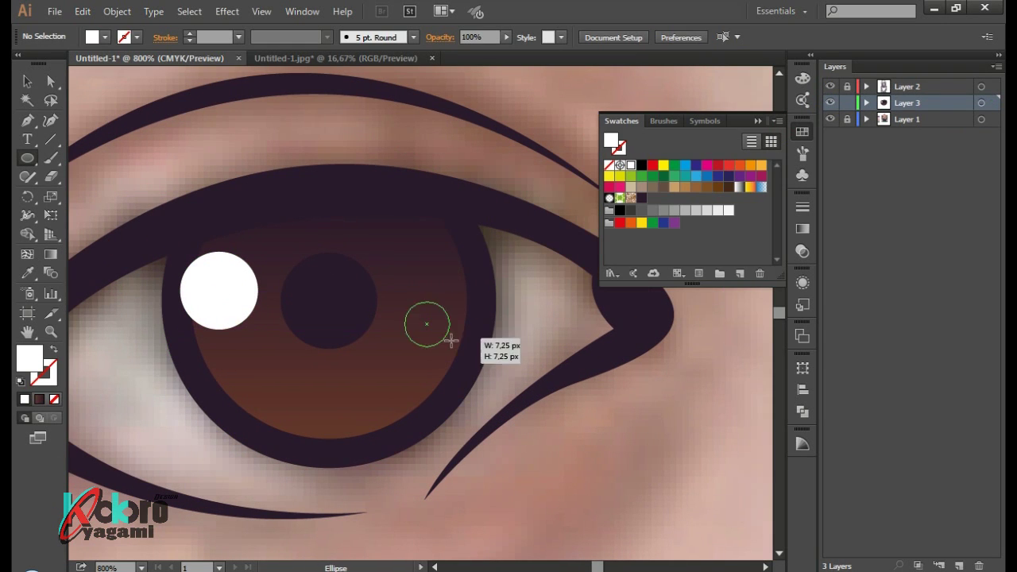
scroll(562, 316, down, 5)
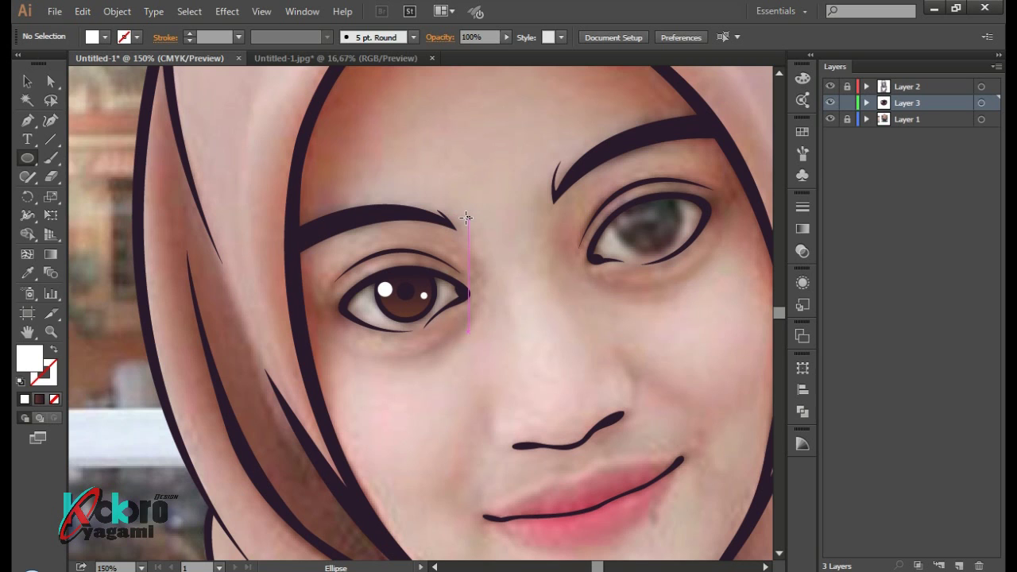
scroll(400, 312, up, 4)
Pen-draw a closed curved shape outlining the inner eye
mouse_move(364, 411)
mouse_down()
mouse_move(266, 300)
mouse_move(265, 312)
mouse_up()
drag(585, 230, 517, 188)
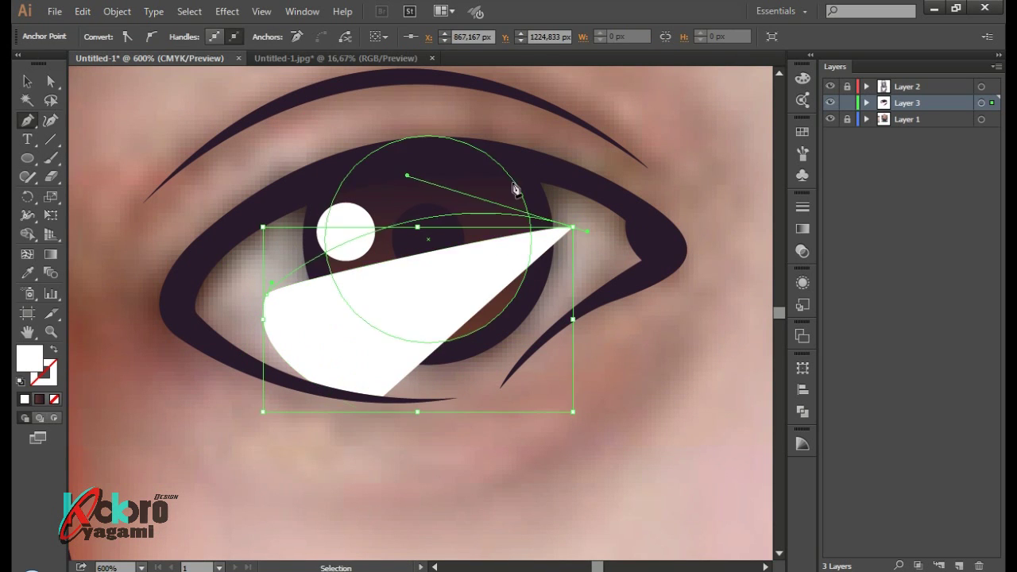
drag(550, 343, 473, 430)
click(659, 298)
click(628, 186)
click(317, 162)
click(178, 338)
click(364, 411)
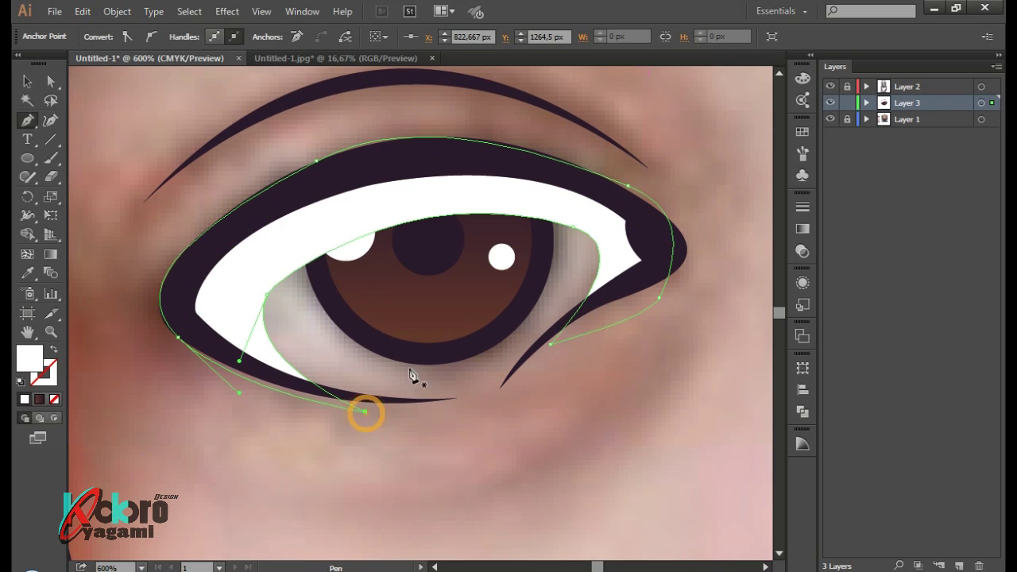
Fill the eye shape a lighter muted purple and send it behind the iris
click(414, 141)
double_click(30, 359)
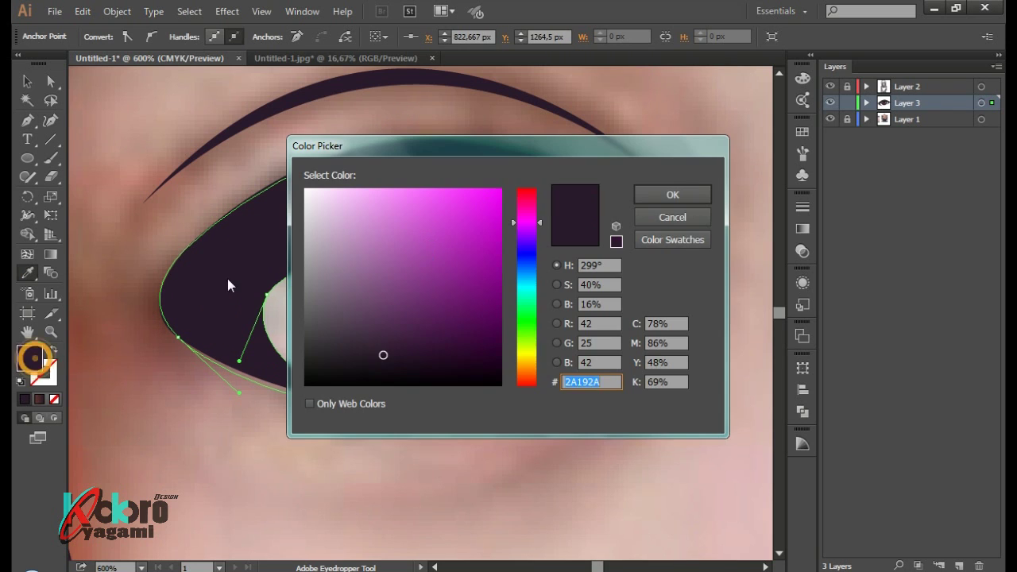
drag(382, 354, 355, 326)
click(673, 195)
right_click(561, 210)
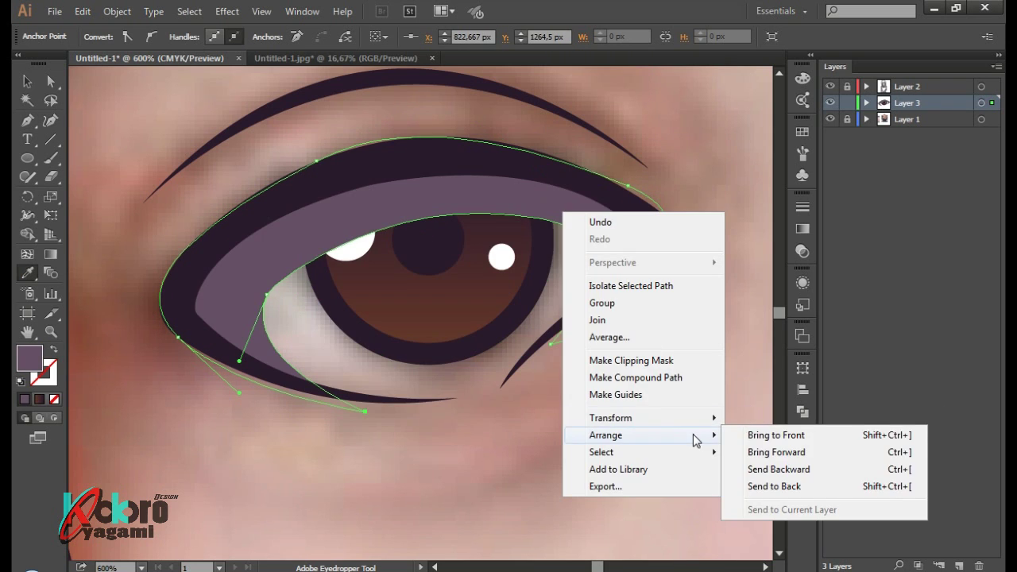
click(774, 484)
Draw a second curved closed path along the lower lid and upper eyelid
click(294, 400)
drag(260, 261, 242, 280)
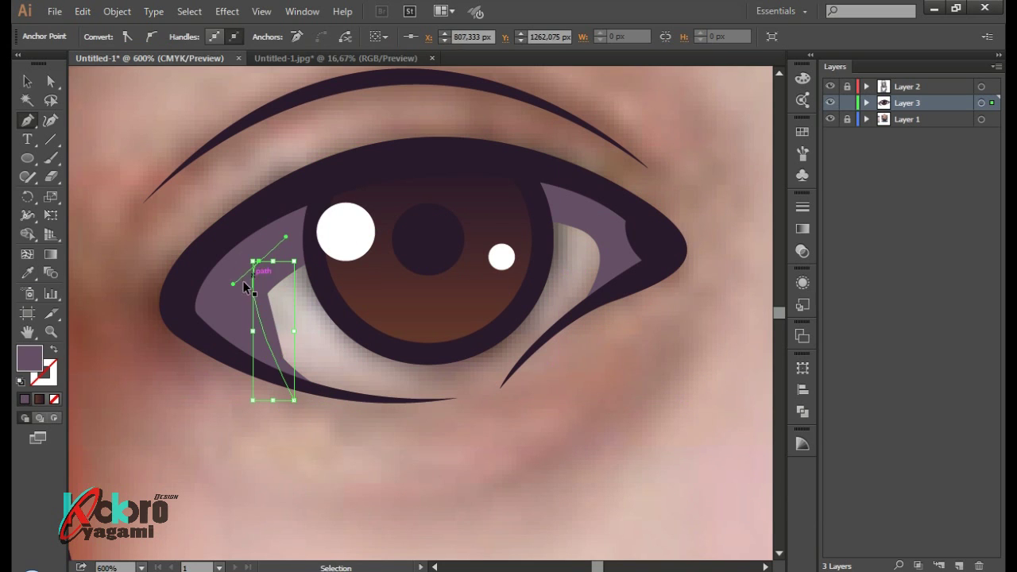
mouse_move(602, 221)
mouse_down()
mouse_move(638, 291)
mouse_move(617, 195)
mouse_up()
drag(325, 184, 256, 209)
drag(305, 404, 159, 328)
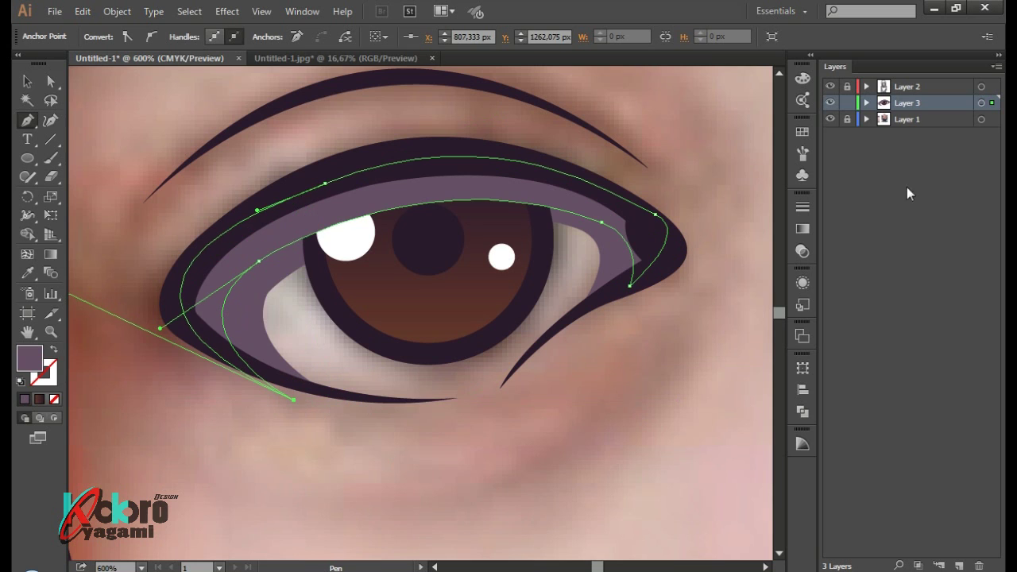
click(867, 102)
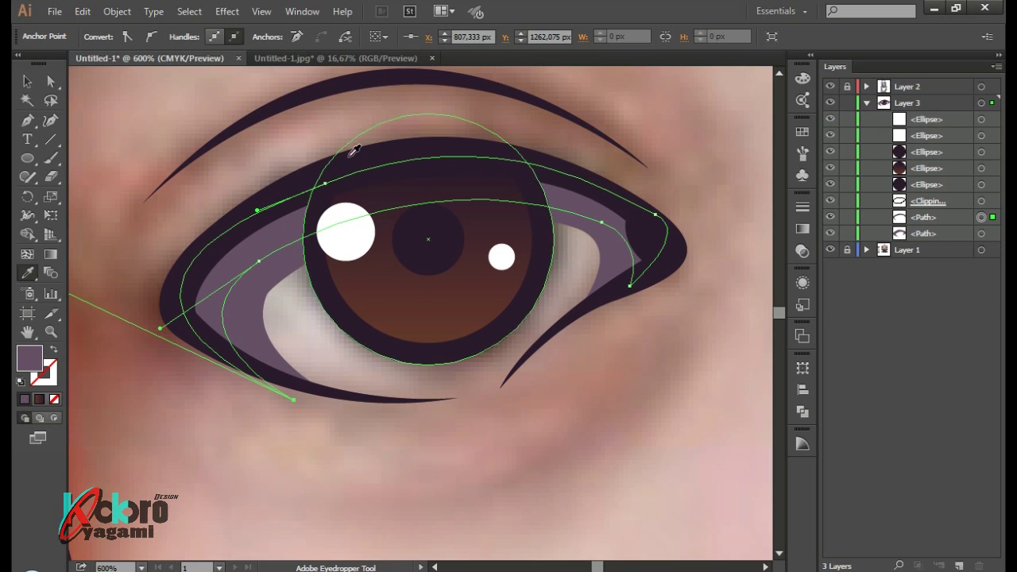
Give the new eyelid path a lavender fill
double_click(29, 359)
click(659, 193)
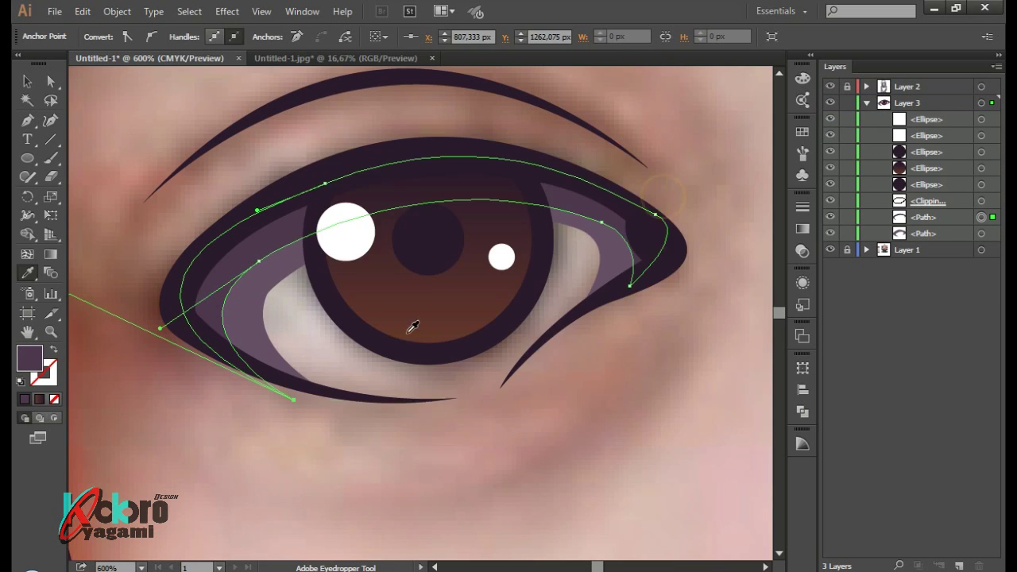
double_click(29, 360)
click(656, 191)
scroll(506, 320, down, 3)
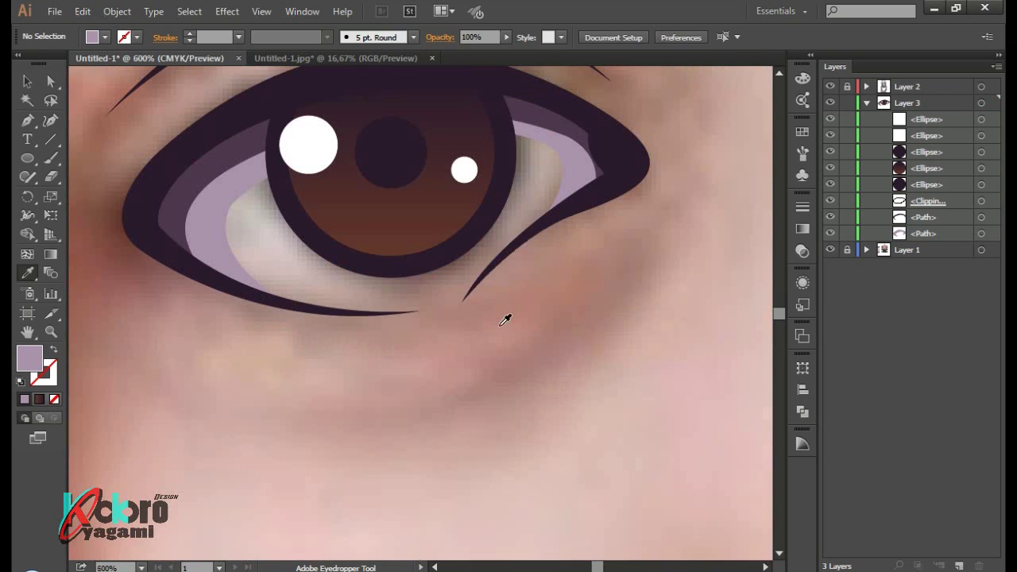
scroll(505, 319, up, 1)
Pen-draw the left eye white, send it to the back and fill it pale lavender DAD2DB
key(p)
click(397, 374)
drag(227, 235, 310, 132)
click(589, 253)
right_click(406, 282)
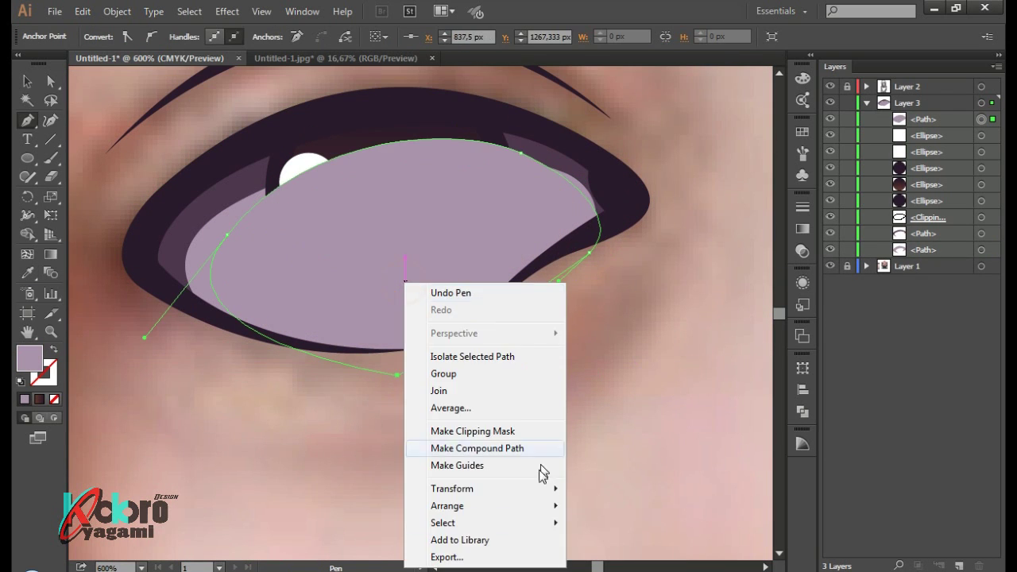
click(620, 548)
double_click(29, 359)
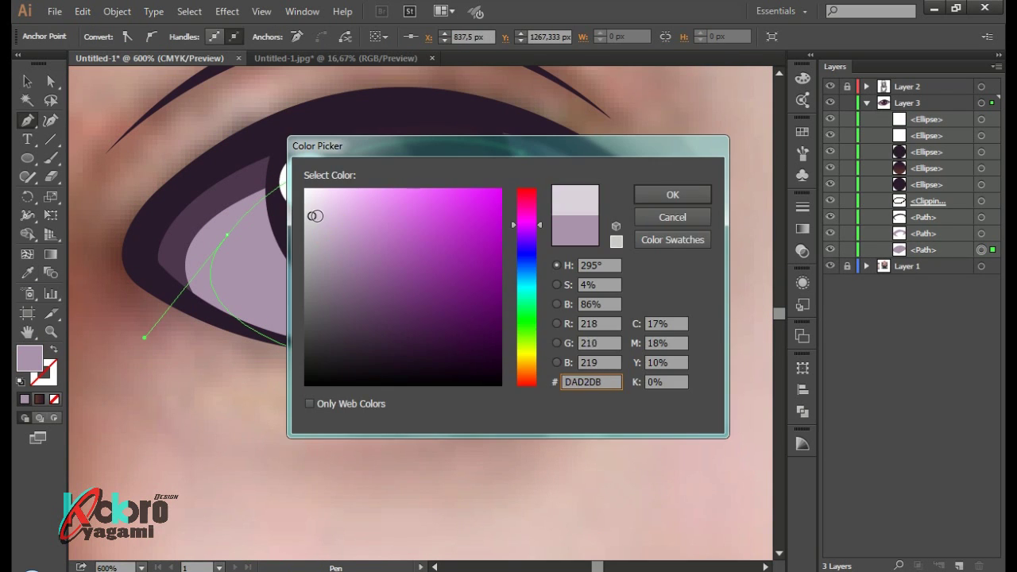
key(Return)
Draw a tear-duct shape at the left eye's inner corner and fill it dark red
scroll(501, 395, down, 5)
scroll(502, 394, up, 2)
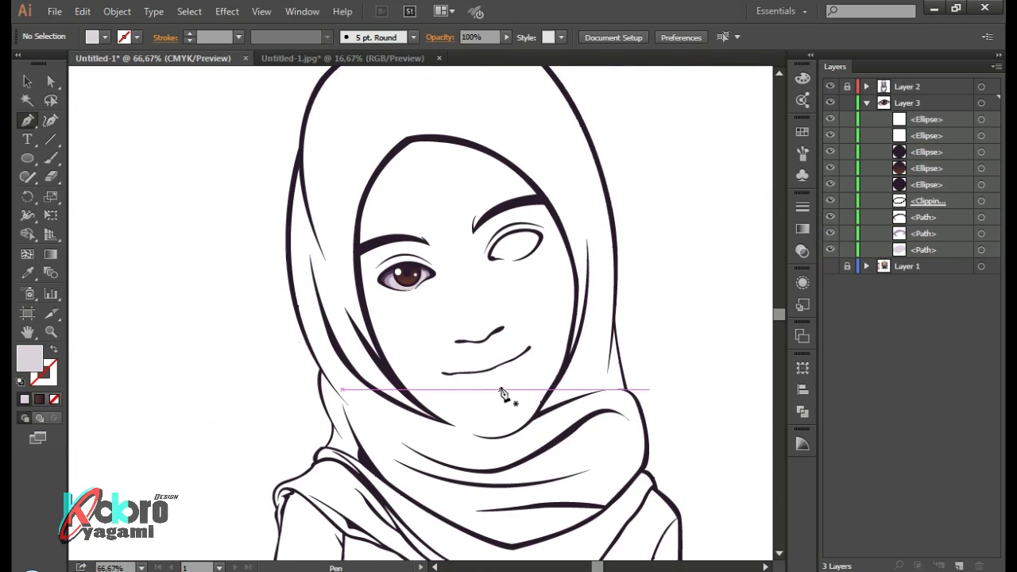
click(830, 267)
scroll(743, 203, up, 3)
scroll(341, 336, up, 3)
scroll(448, 329, up, 2)
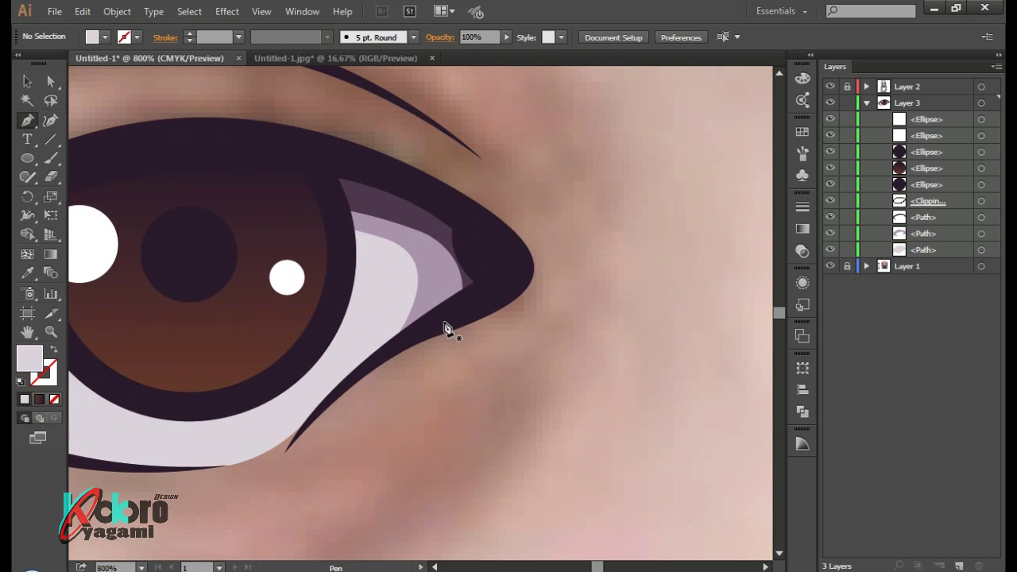
click(442, 310)
drag(406, 191, 451, 224)
drag(505, 259, 517, 279)
click(478, 307)
click(441, 308)
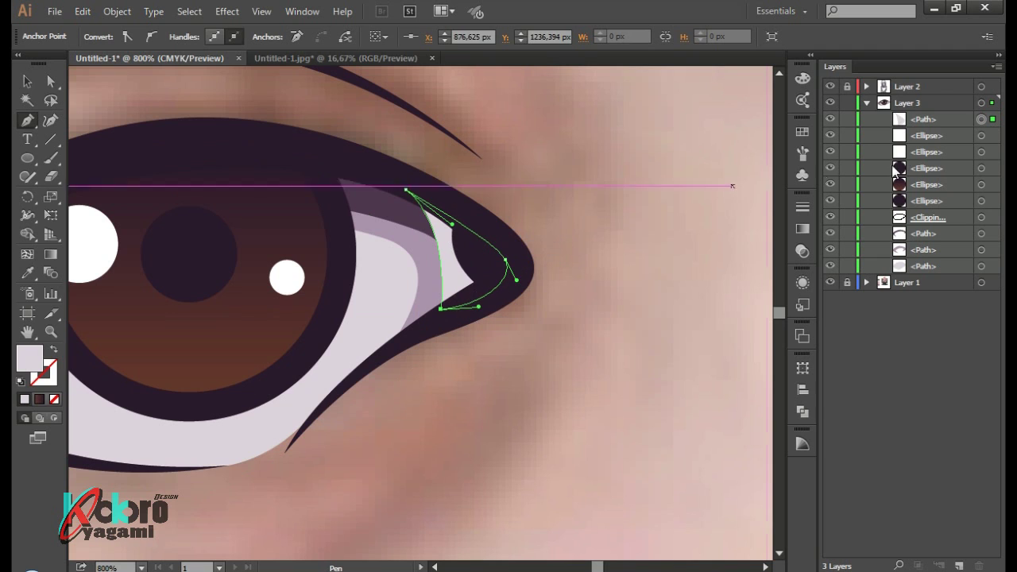
click(803, 131)
click(653, 167)
double_click(610, 141)
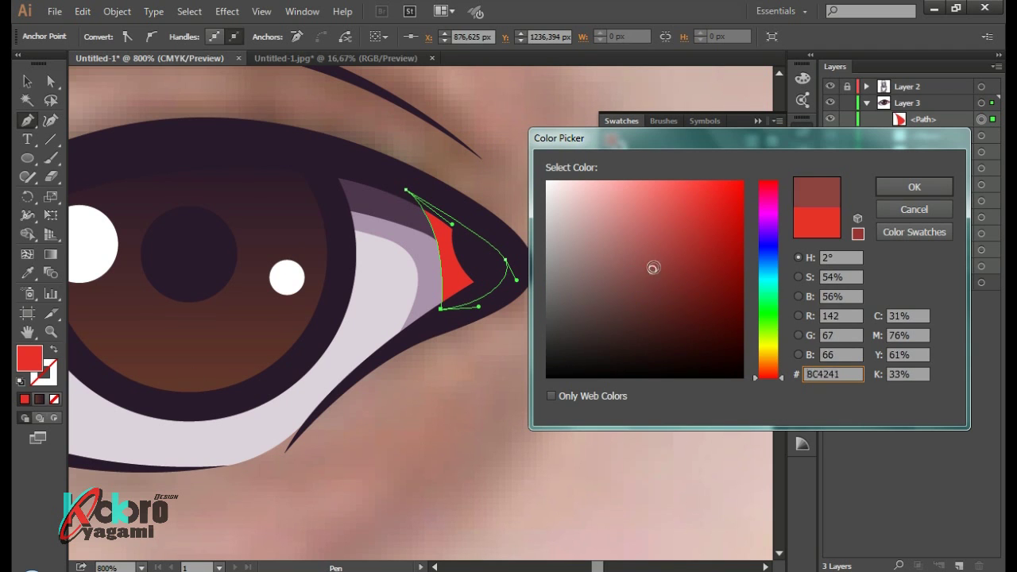
key(Return)
key(ctrl+shift+a)
Add a second inner-corner accent shape filled muted red AA5F5F
scroll(482, 284, down, 3)
scroll(370, 286, up, 2)
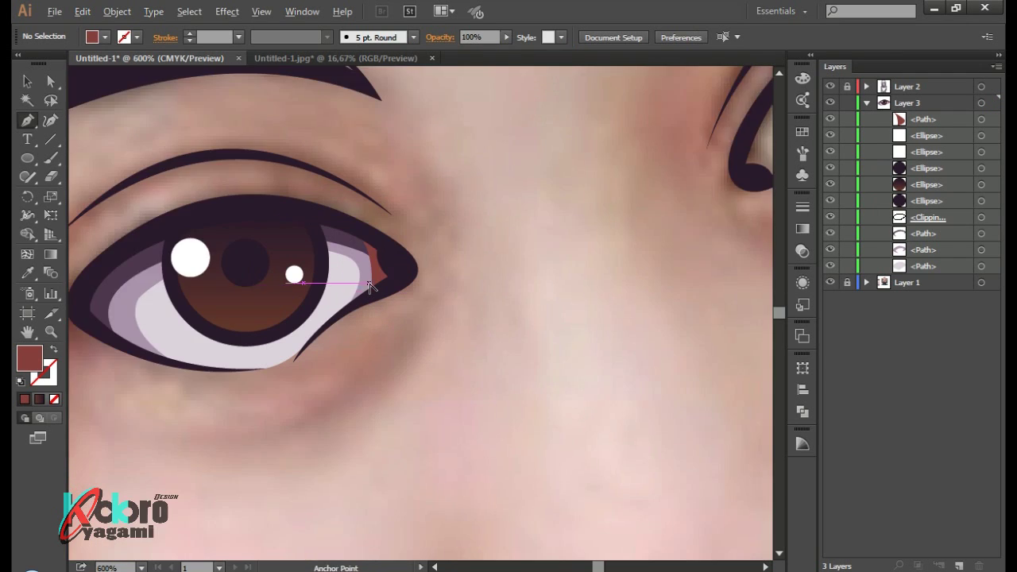
scroll(369, 286, up, 1)
click(384, 294)
drag(404, 231, 437, 222)
double_click(29, 358)
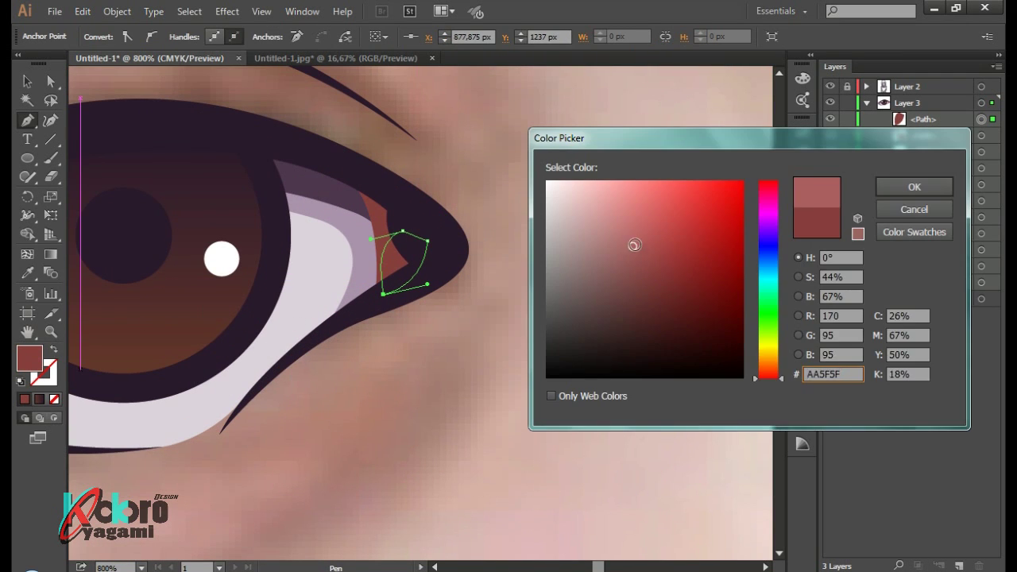
key(Return)
key(ctrl+shift+a)
Collapse and unlock Layer 3, then select the left eye's iris group
scroll(597, 396, down, 4)
scroll(597, 397, right, 3)
click(866, 102)
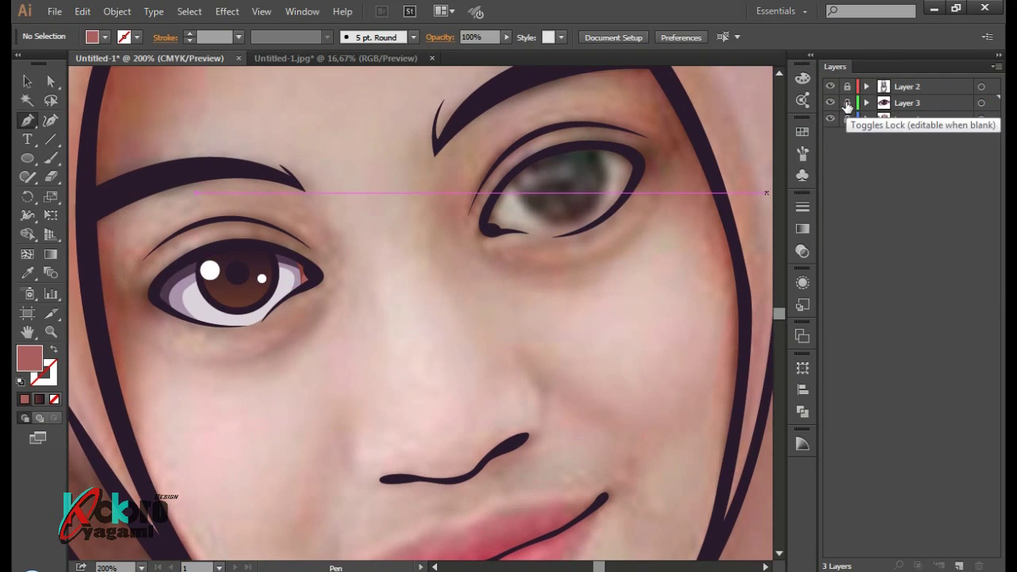
click(847, 102)
scroll(421, 313, left, 2)
key(v)
scroll(294, 318, up, 1)
click(318, 278)
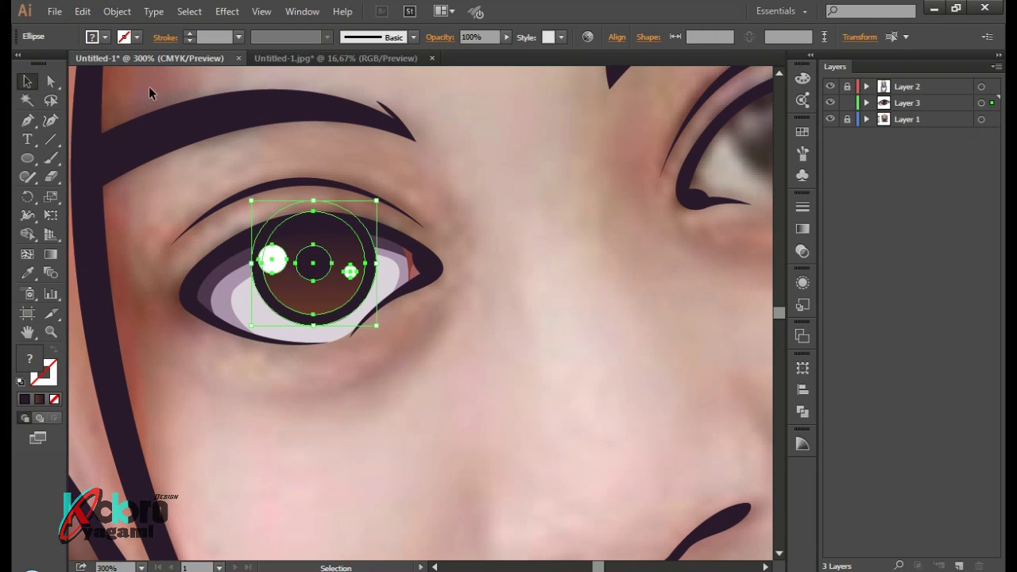
Copy the iris group, lock Layer 3 and add Layer 4 for the right eye
click(82, 11)
click(132, 86)
click(847, 103)
scroll(771, 151, right, 3)
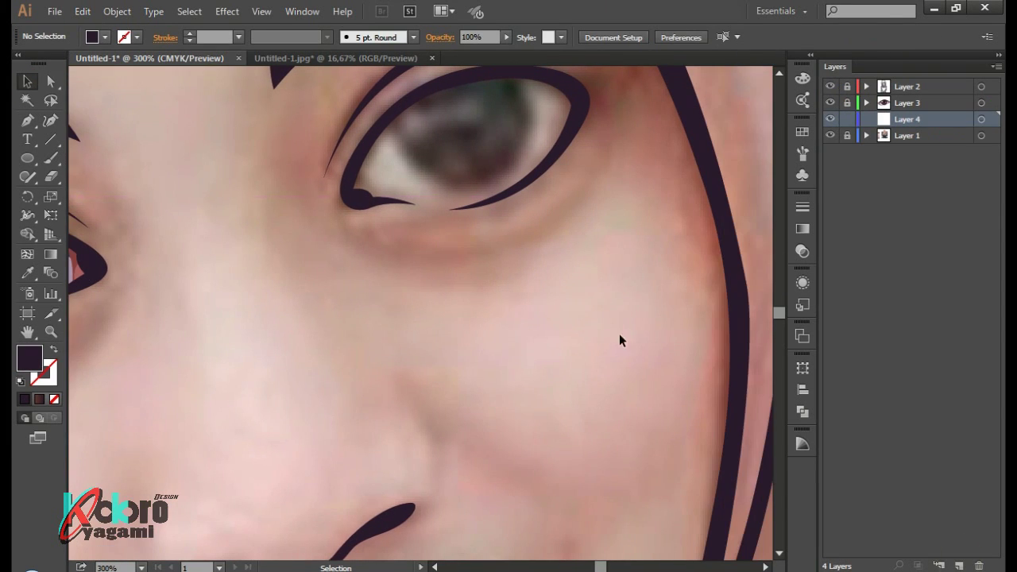
Pen-draw the dark right eye outline along the upper and lower lids
key(p)
click(342, 285)
drag(494, 112, 548, 111)
drag(643, 148, 645, 171)
drag(558, 266, 604, 244)
drag(508, 285, 515, 295)
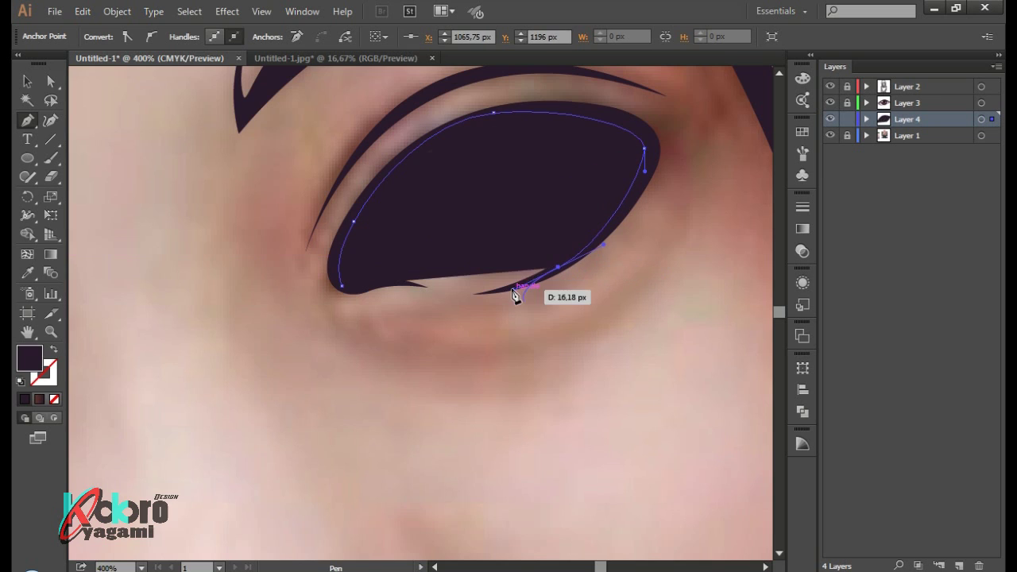
click(284, 287)
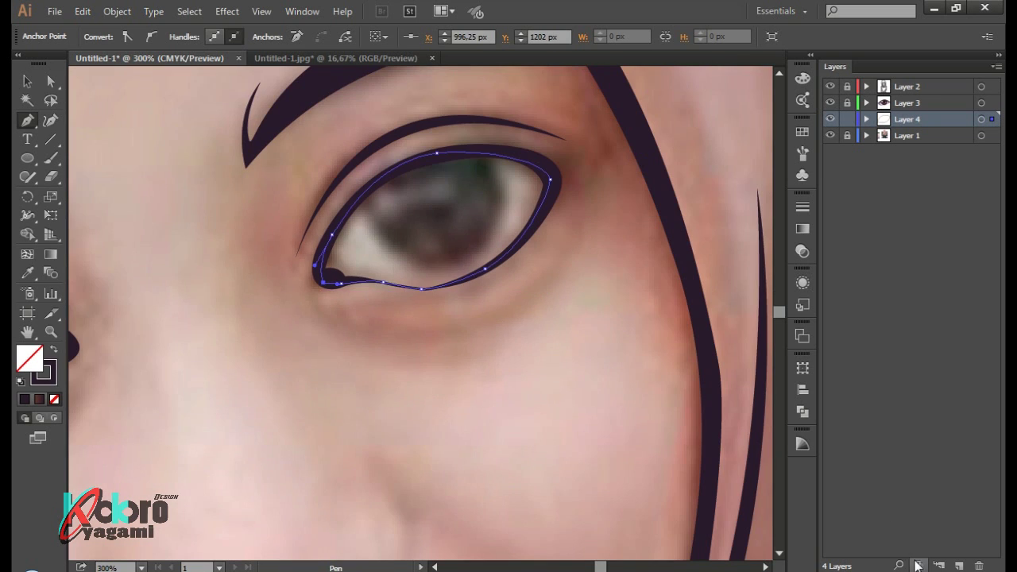
Paste the iris copy in place and move it onto the right eye
click(82, 11)
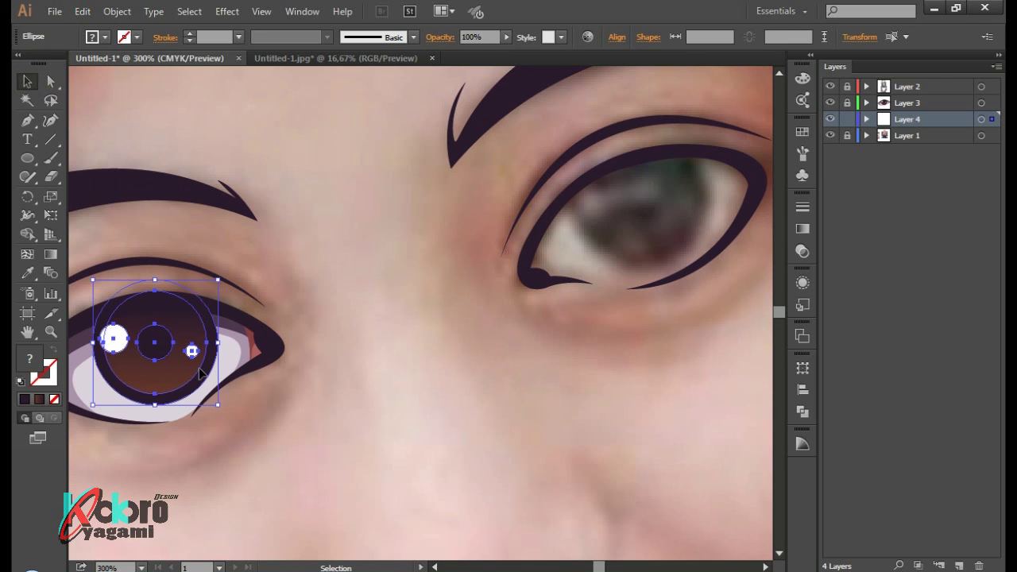
drag(191, 373, 685, 235)
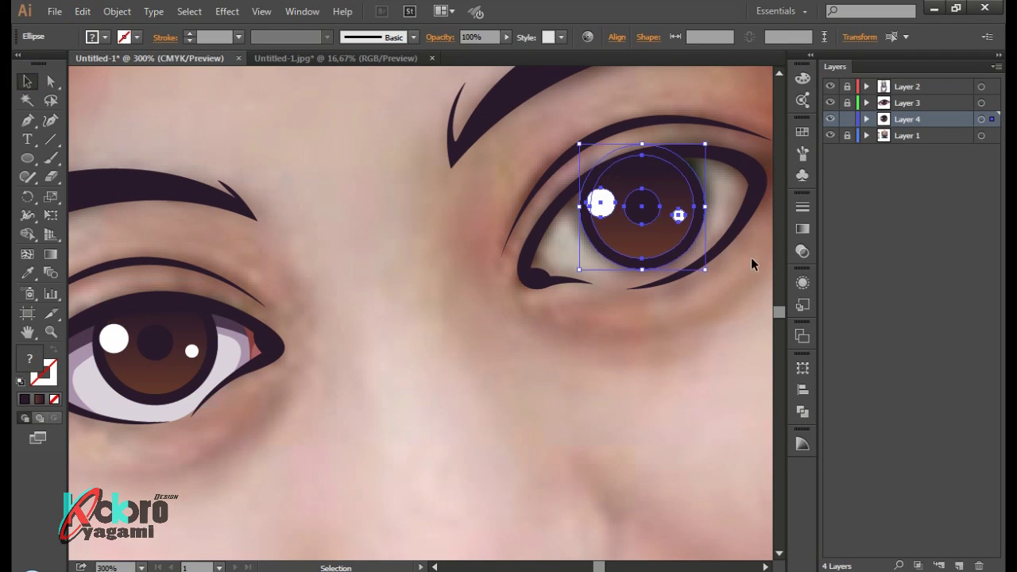
click(665, 363)
key(p)
key(ctrl+plus)
scroll(466, 289, up, 2)
Draw a right-eye shape, give it the left eye's lavender, and send it behind the iris
key(ctrl+plus)
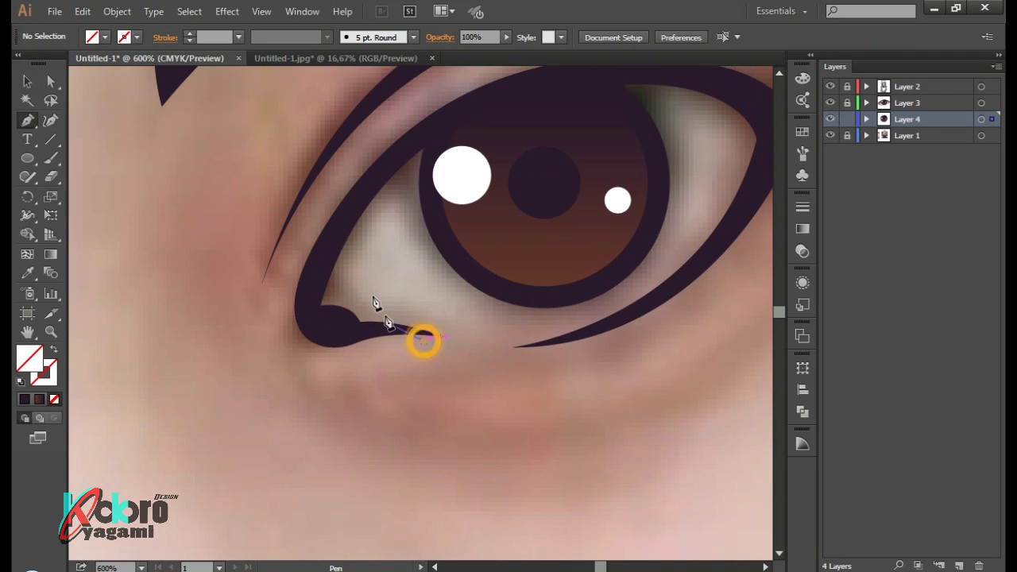
drag(373, 264, 410, 211)
drag(612, 148, 509, 99)
key(ctrl+minus)
drag(574, 302, 658, 227)
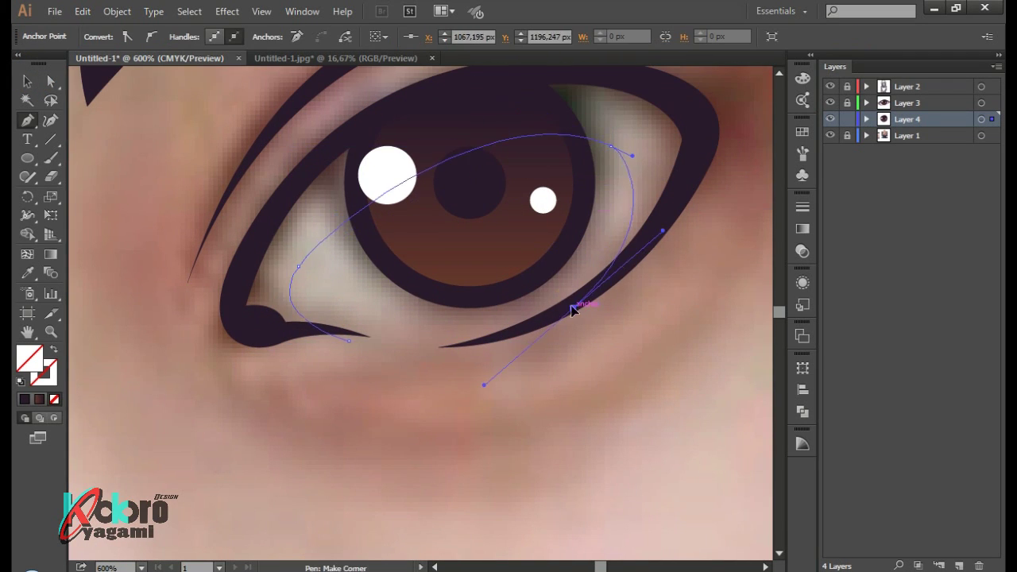
drag(342, 220, 445, 220)
drag(341, 409, 261, 408)
key(ctrl+minus)
key(ctrl+minus)
key(i)
click(182, 383)
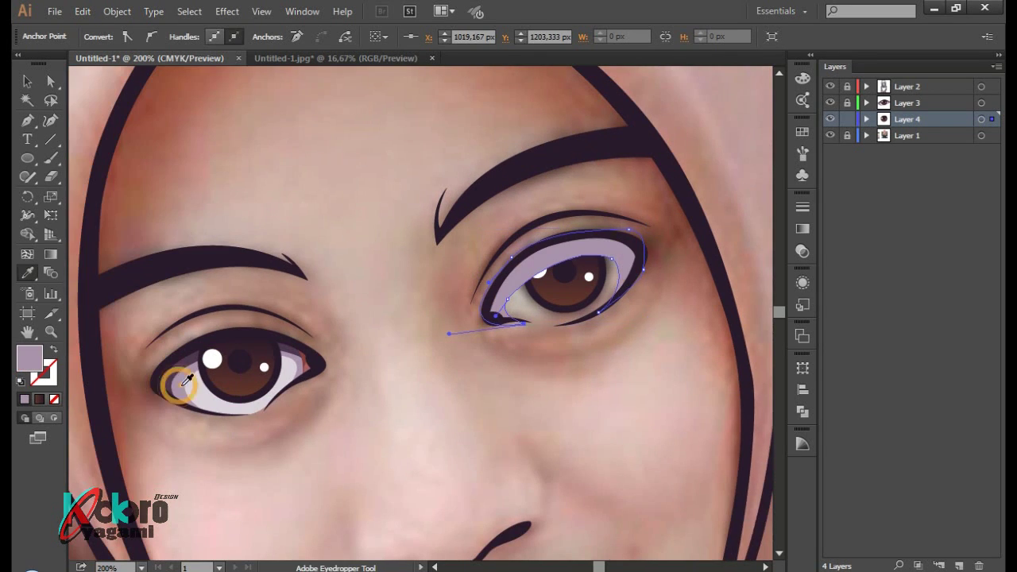
key(ctrl+plus)
right_click(533, 249)
click(657, 387)
Add a darker purple shading path along the upper lid, placed below the clipping group
key(p)
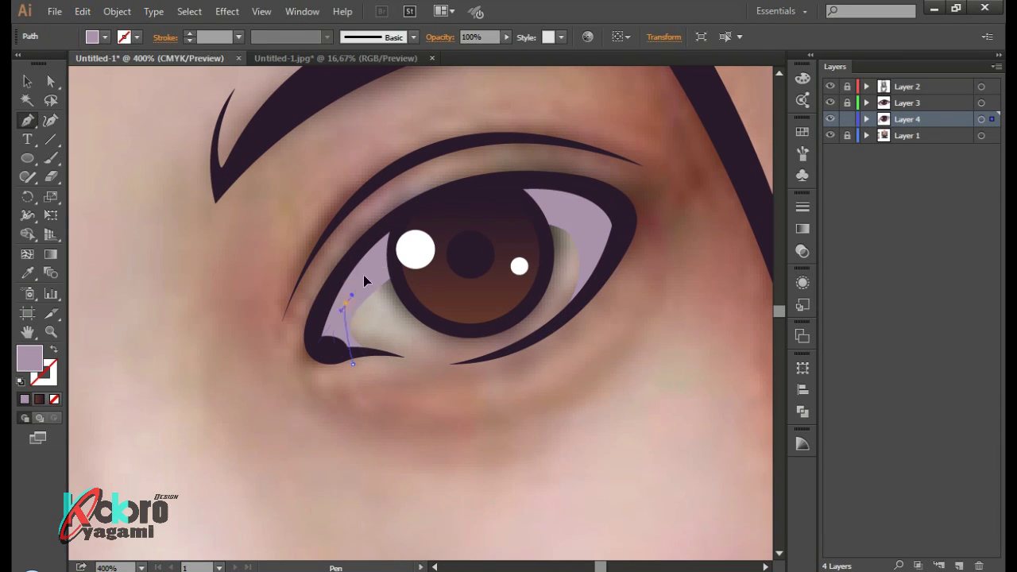
drag(611, 256, 659, 390)
drag(314, 345, 270, 350)
click(347, 303)
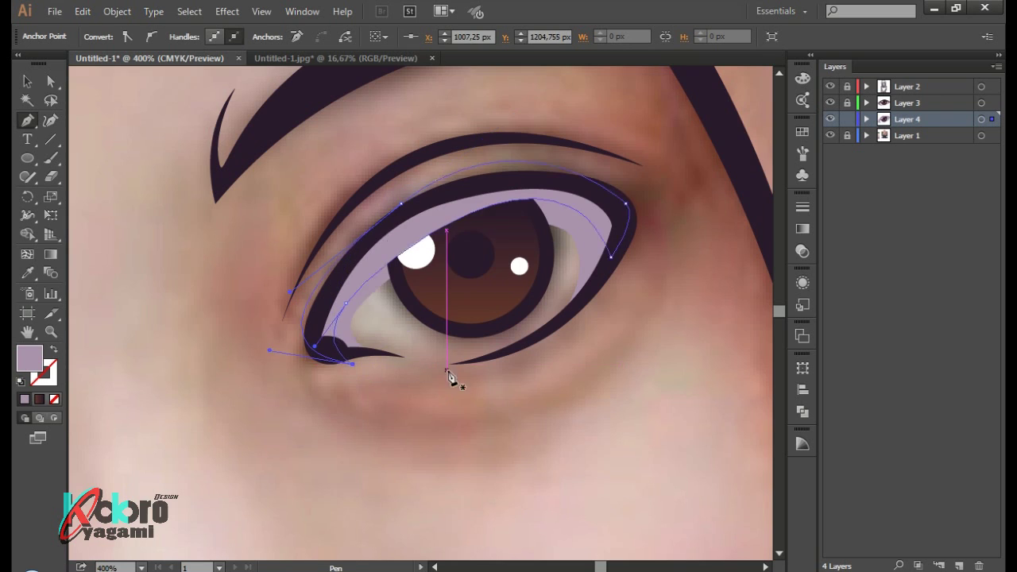
key(ctrl+minus)
key(ctrl+minus)
key(v)
key(ctrl+plus)
click(866, 119)
key(i)
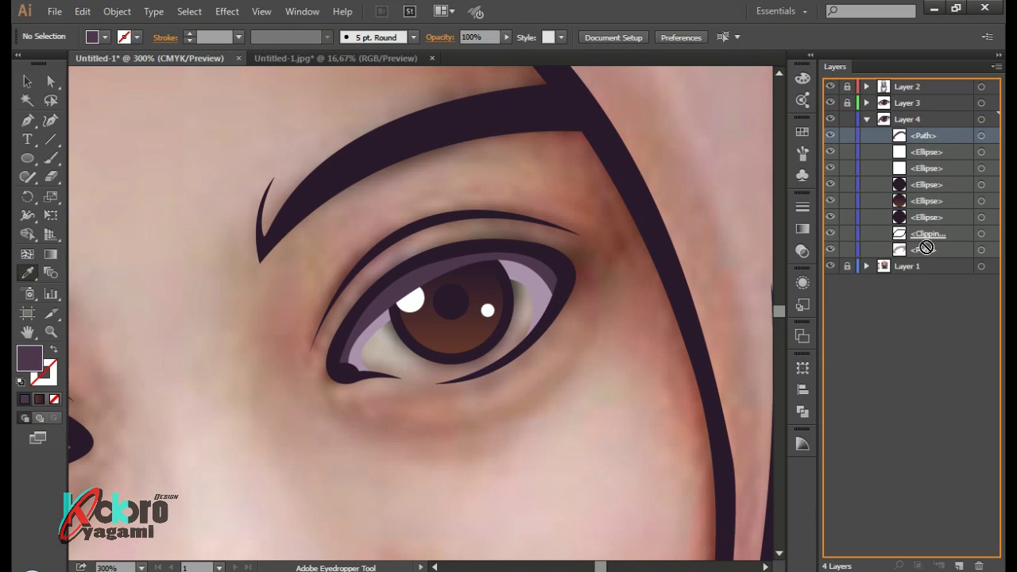
drag(926, 248, 927, 242)
key(ctrl+plus)
key(ctrl+plus)
key(a)
click(644, 254)
scroll(578, 162, up, 2)
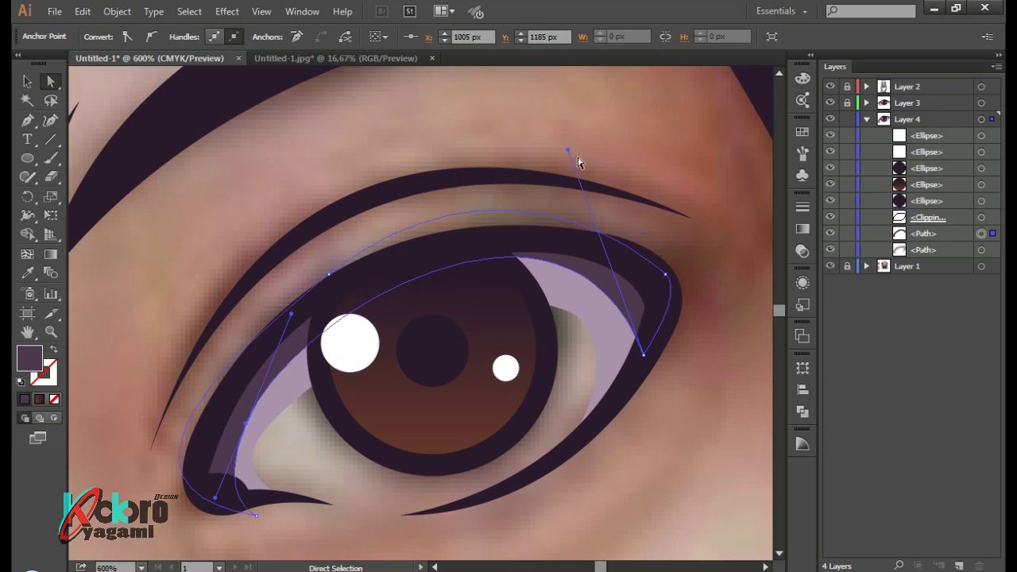
Duplicate the eye shape, give it a light eye-white colour, and send it behind the iris
key(v)
key(ctrl+shift+a)
key(ctrl+minus)
key(ctrl+minus)
key(ctrl+minus)
key(ctrl+minus)
scroll(692, 387, down, 1)
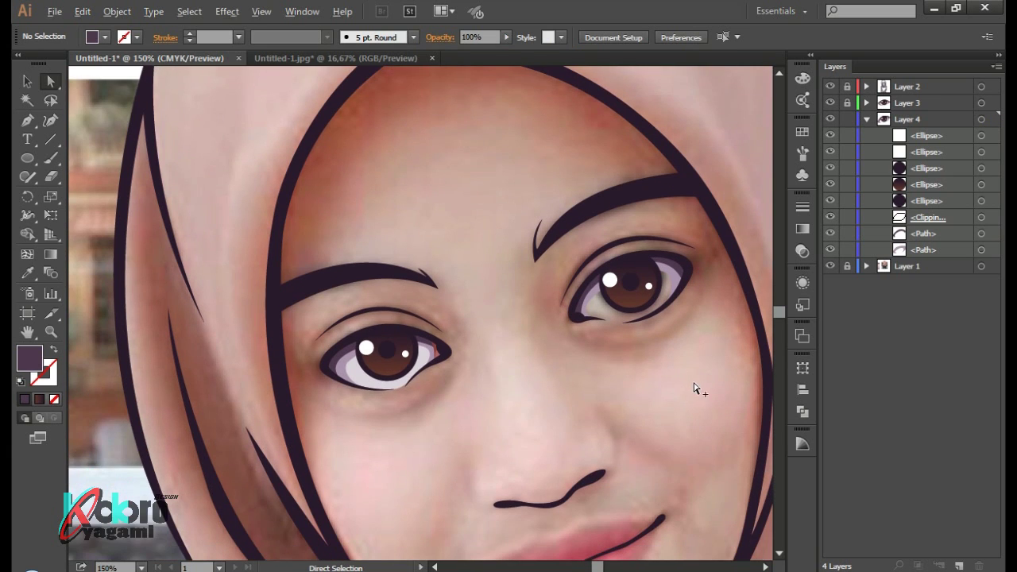
scroll(693, 388, up, 2)
key(ctrl+f)
key(i)
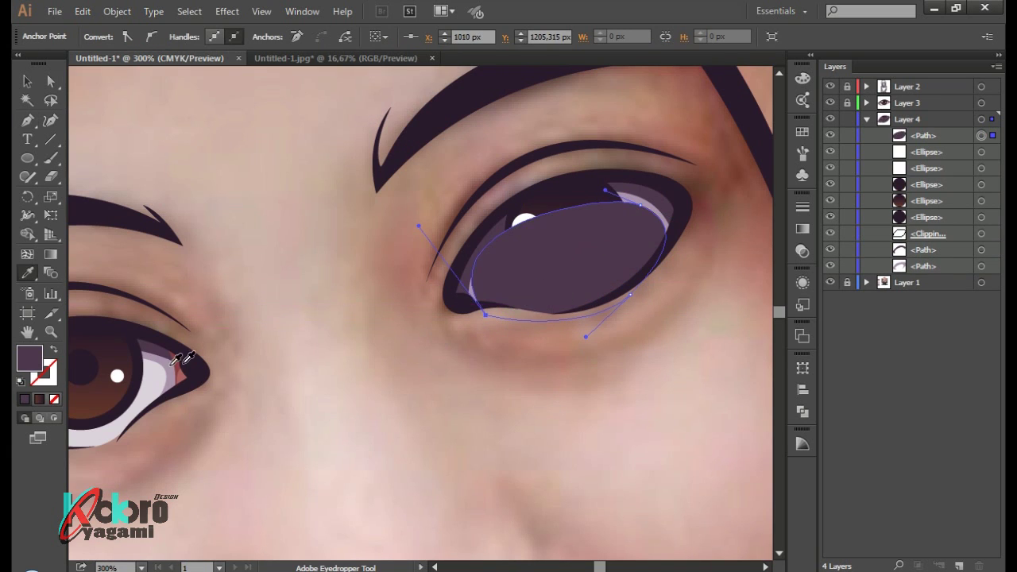
click(177, 364)
right_click(595, 257)
click(802, 531)
key(ctrl+shift+a)
Draw dark red shading at the right eye's inner corner and add Layer 5
key(ctrl+minus)
key(ctrl+minus)
key(ctrl+minus)
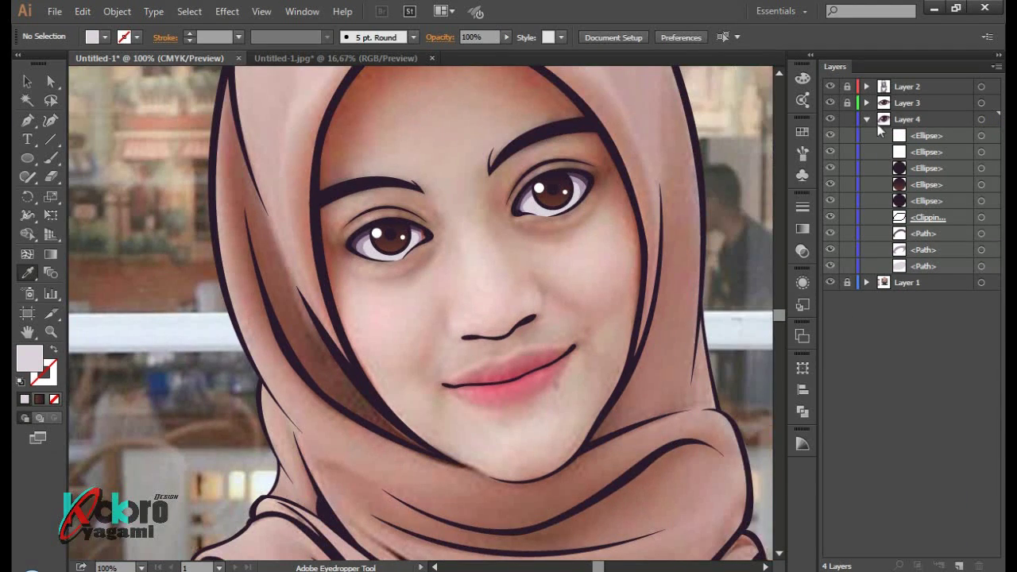
scroll(416, 302, up, 3)
key(p)
mouse_move(477, 229)
mouse_down()
mouse_move(461, 186)
mouse_move(404, 254)
mouse_up()
key(i)
mouse_move(390, 329)
mouse_down()
mouse_move(577, 329)
mouse_move(449, 353)
mouse_up()
click(254, 302)
ctrl+click(523, 333)
key(p)
click(554, 193)
drag(544, 224, 544, 248)
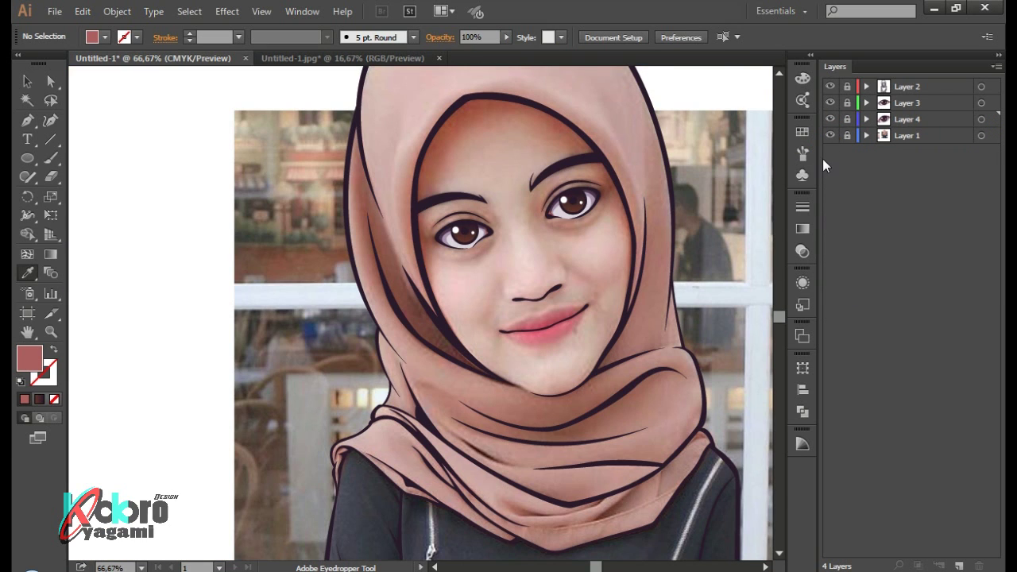
scroll(565, 337, up, 3)
key(p)
key(ctrl+l)
Trace a closed, unfilled outline around both lips over the photo
scroll(445, 270, up, 2)
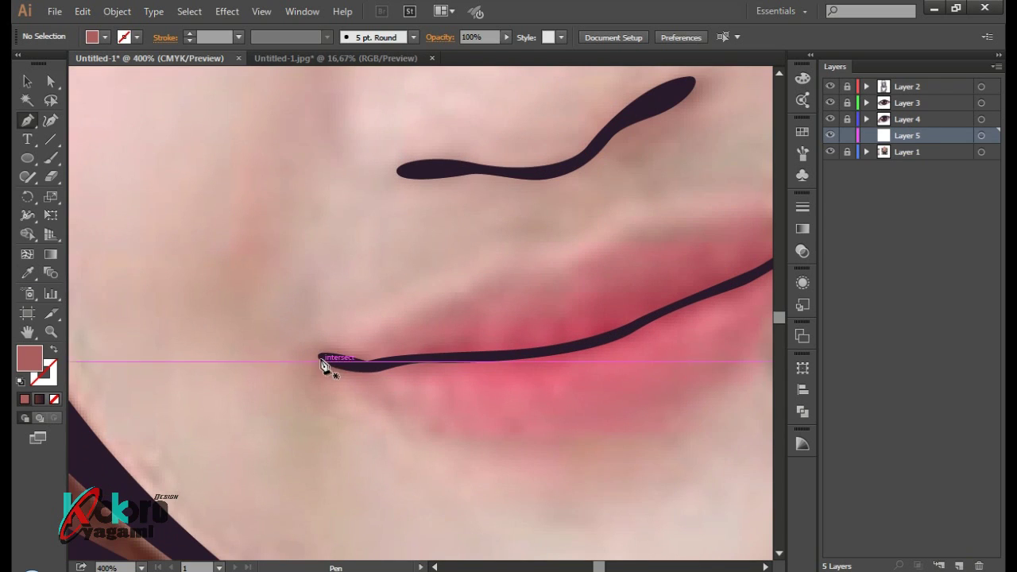
click(321, 358)
drag(482, 263, 509, 273)
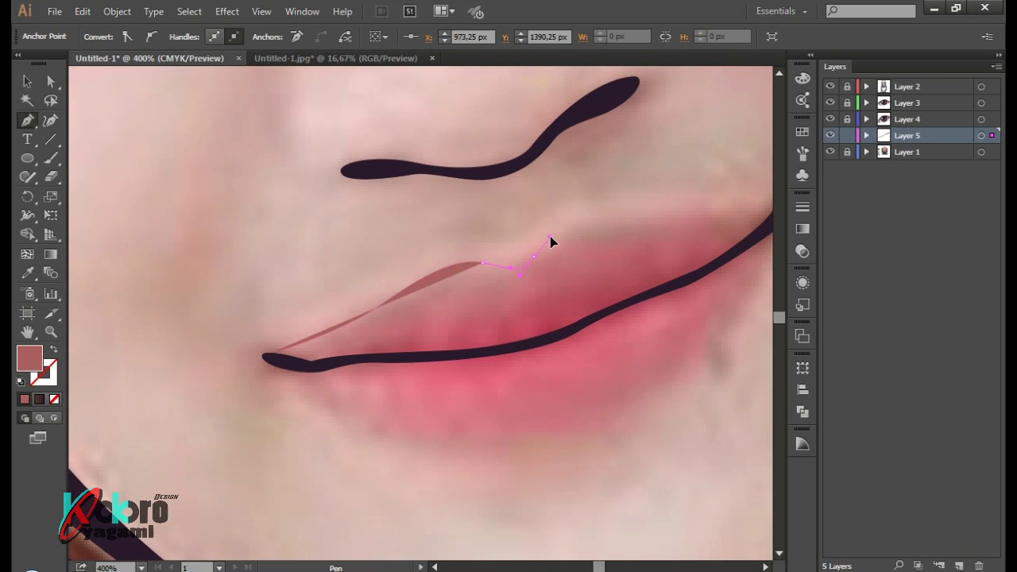
scroll(550, 236, right, 3)
drag(432, 226, 519, 232)
drag(557, 366, 592, 343)
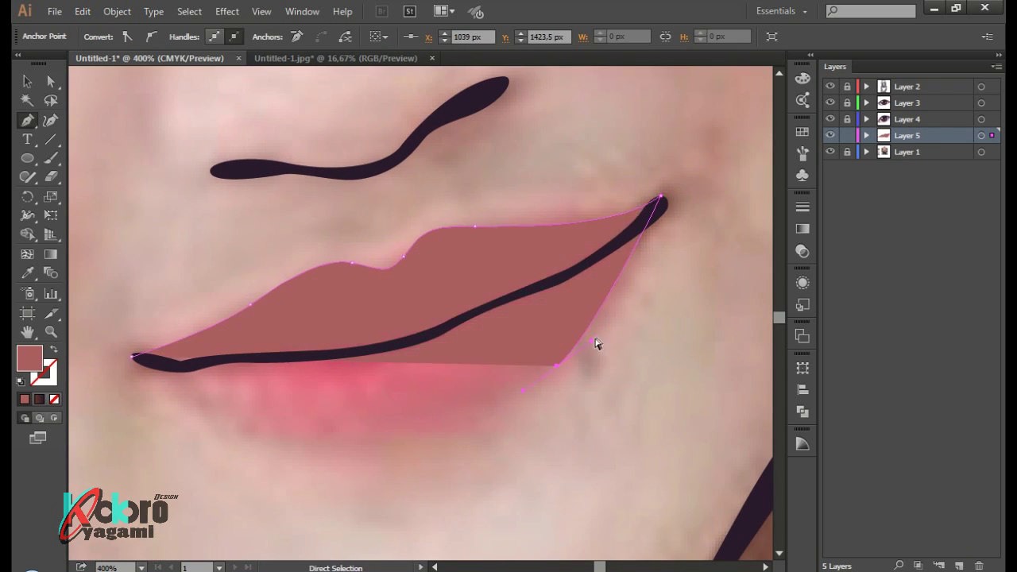
key(shift+x)
scroll(491, 461, left, 2)
mouse_move(389, 445)
mouse_down()
mouse_move(421, 456)
mouse_move(554, 442)
mouse_move(542, 463)
mouse_up()
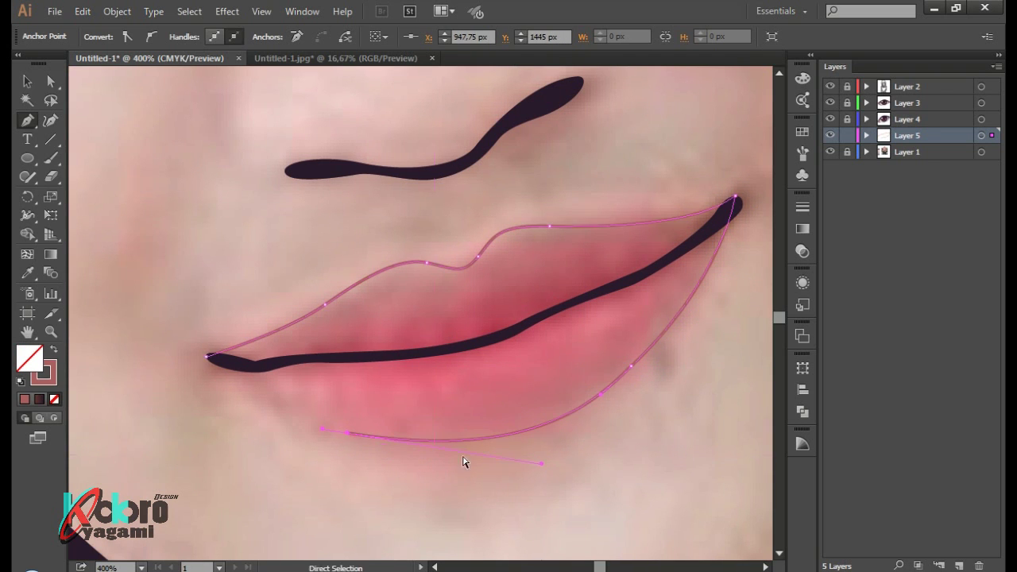
scroll(473, 417, down, 1)
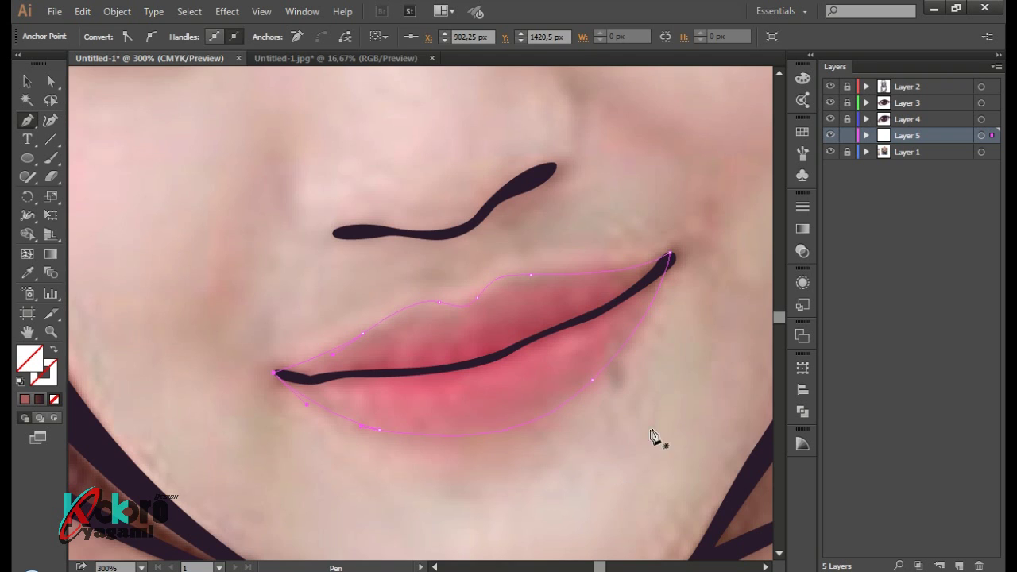
key(ctrl+shift+a)
scroll(601, 313, up, 2)
scroll(601, 268, down, 1)
Start a curved shading path across the upper lip
click(347, 230)
click(454, 217)
drag(558, 218, 572, 228)
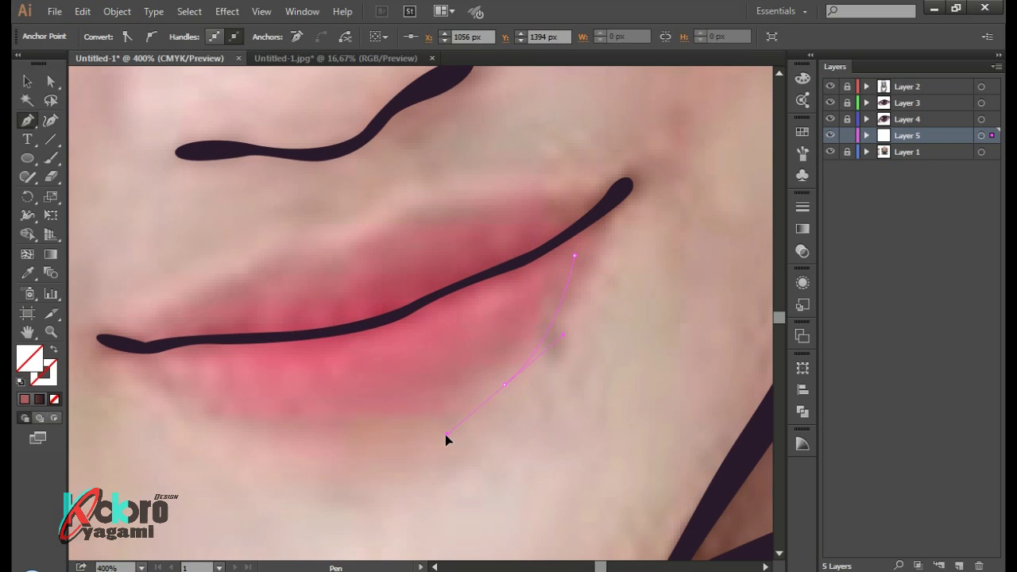
scroll(288, 355, down, 2)
scroll(227, 351, down, 3)
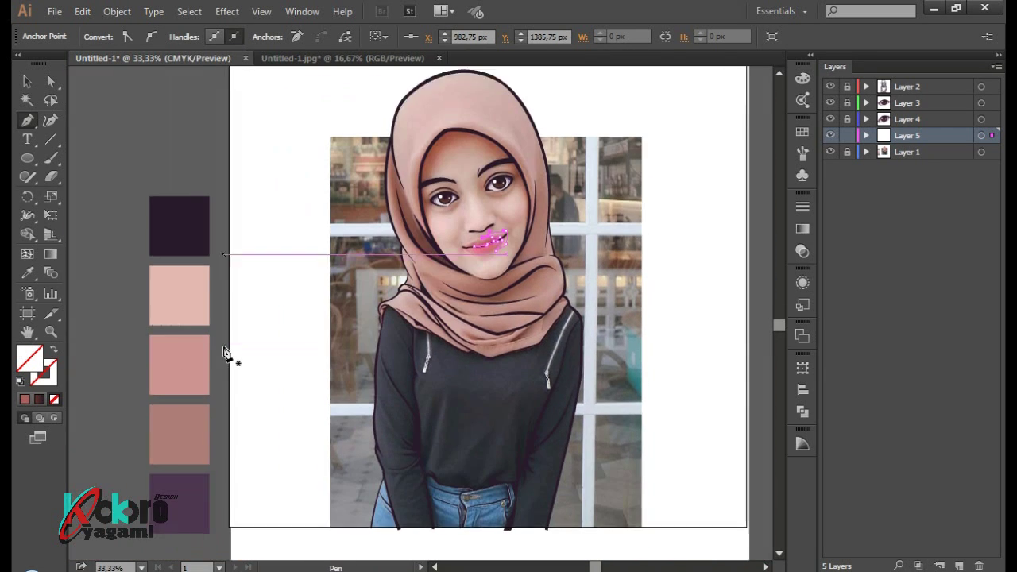
Fill the lip shape with red D37171
key(i)
click(200, 354)
scroll(401, 217, up, 3)
scroll(400, 217, up, 3)
double_click(31, 359)
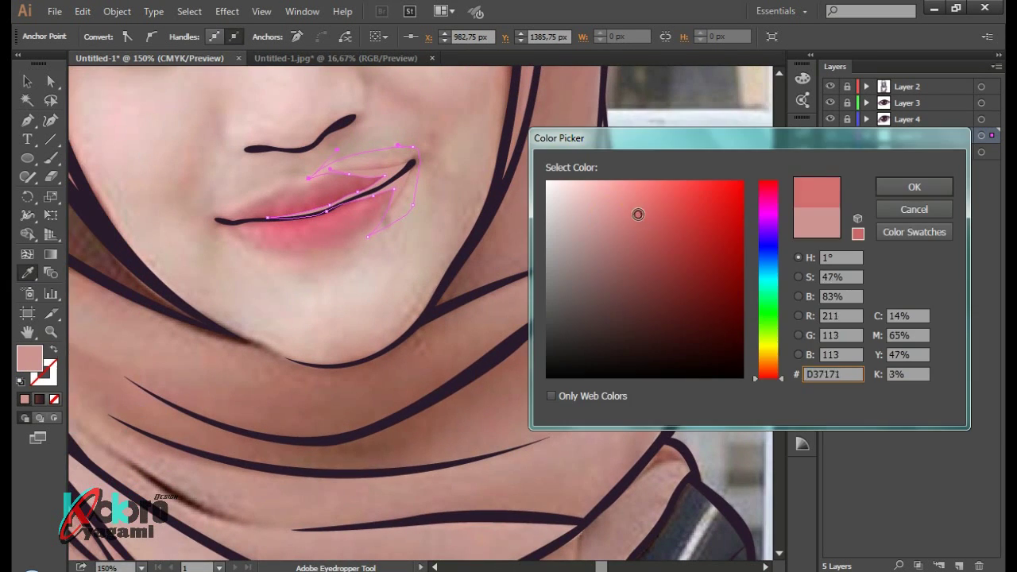
key(Return)
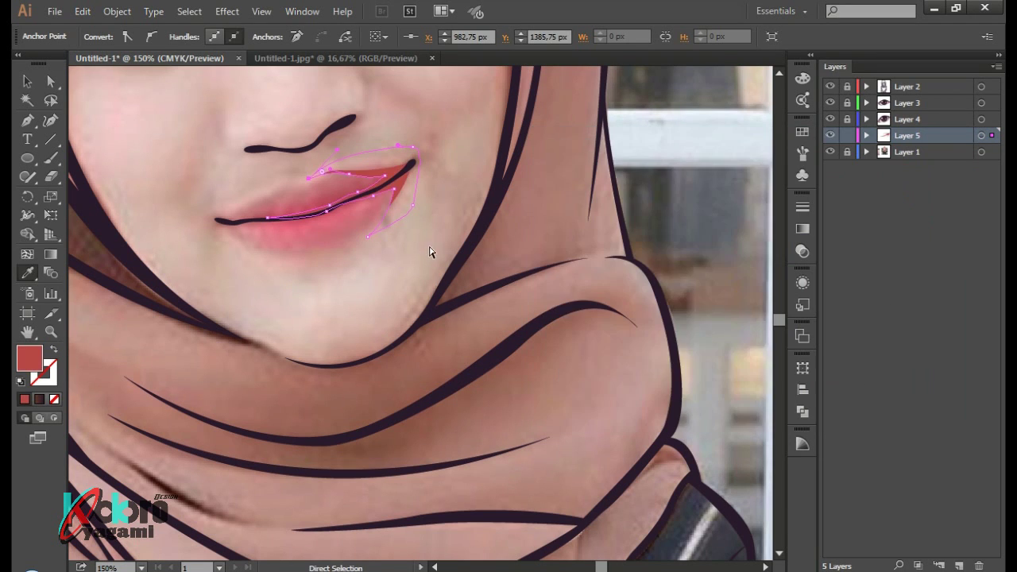
scroll(431, 250, up, 2)
scroll(442, 299, up, 3)
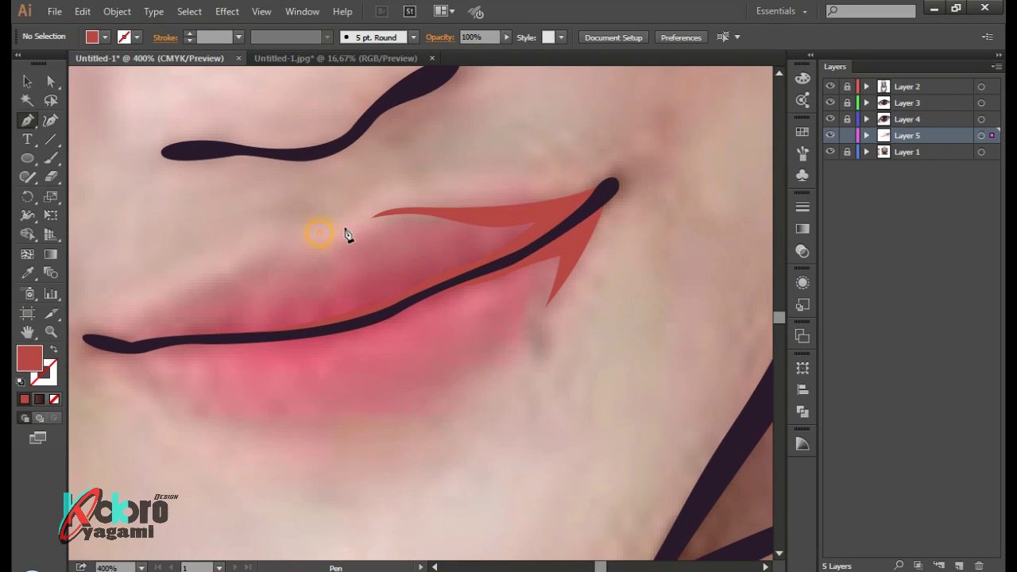
Pen-draw the upper-lip shading shape along the lip line and fill it darker red B74646
drag(319, 233, 346, 234)
click(459, 237)
mouse_move(386, 271)
mouse_down()
mouse_move(322, 310)
mouse_move(402, 267)
mouse_up()
drag(183, 333, 145, 351)
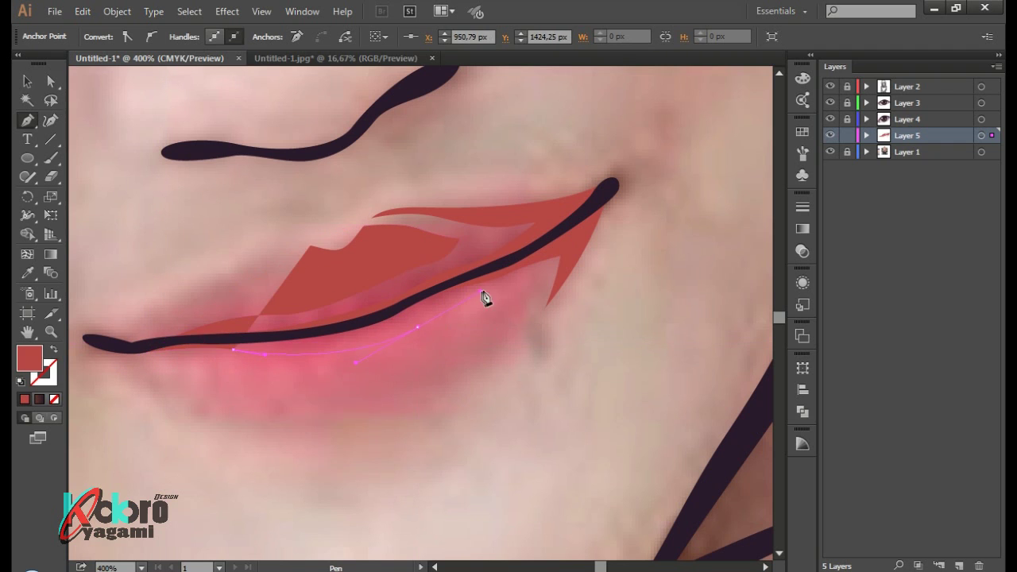
drag(485, 298, 548, 352)
double_click(29, 358)
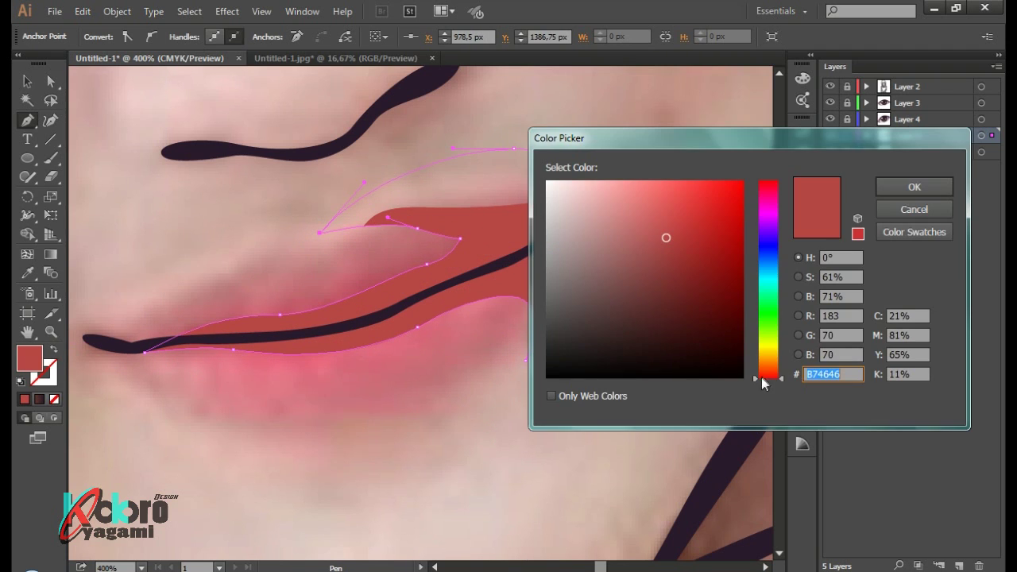
click(914, 187)
right_click(469, 227)
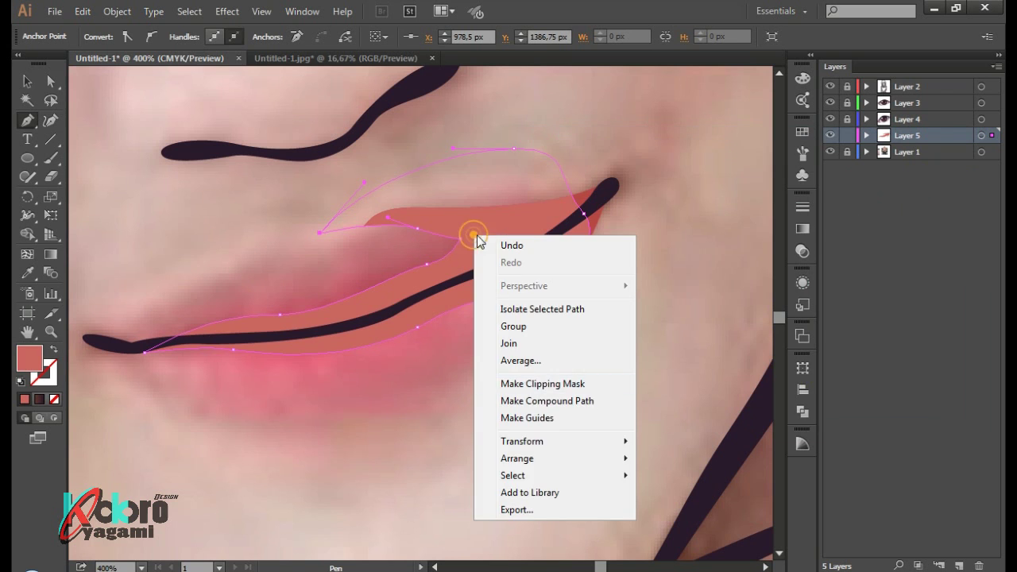
ctrl+click(665, 358)
key(ctrl+minus)
Zoom in, close the upper-lip shading path and draw the lower-lip shape
double_click(30, 358)
click(913, 187)
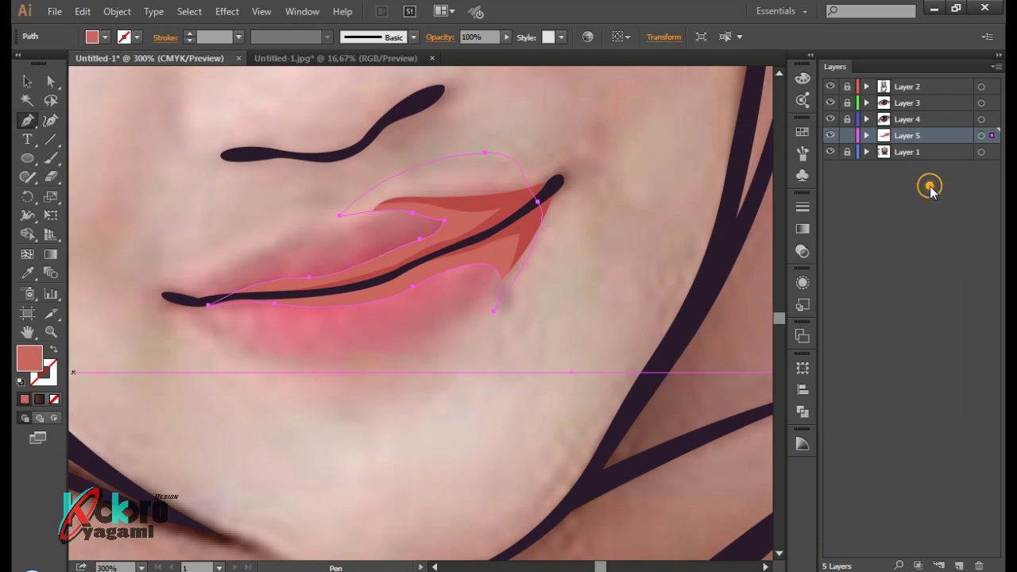
key(ctrl+plus)
scroll(425, 315, left, 3)
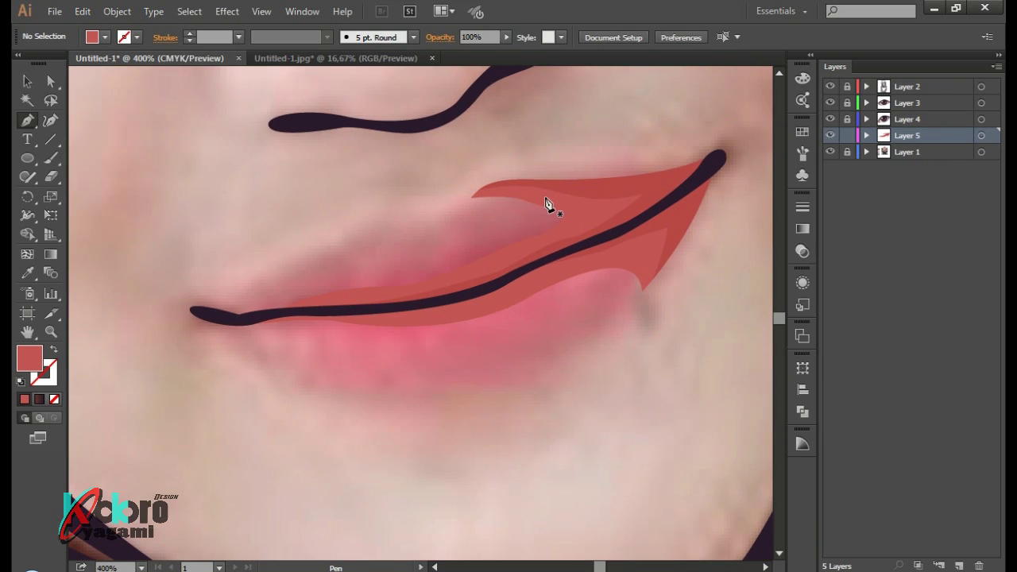
click(200, 312)
click(651, 357)
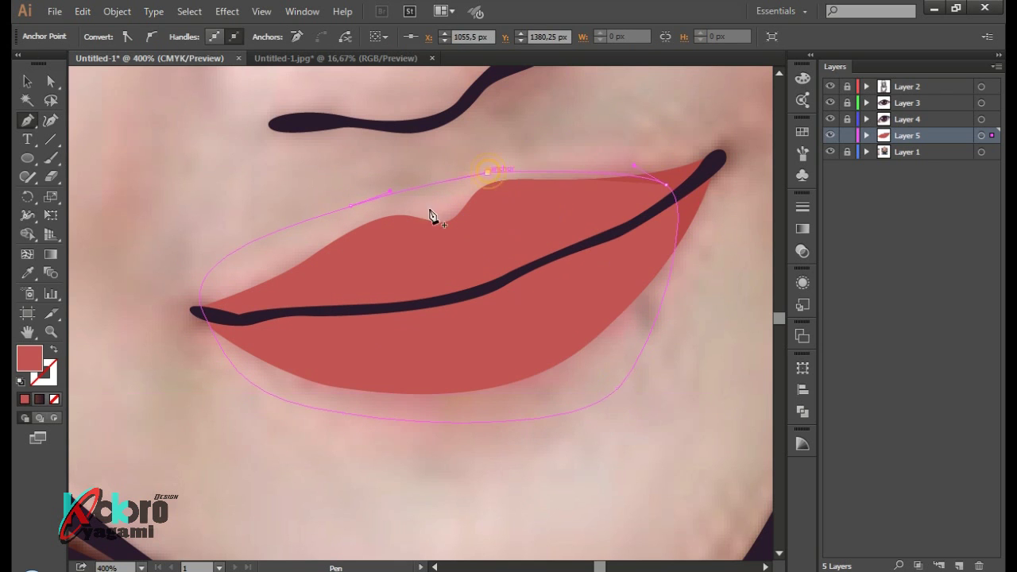
Change the main lip fill to the lighter pink C96D6D
double_click(30, 359)
drag(653, 229, 624, 222)
key(Return)
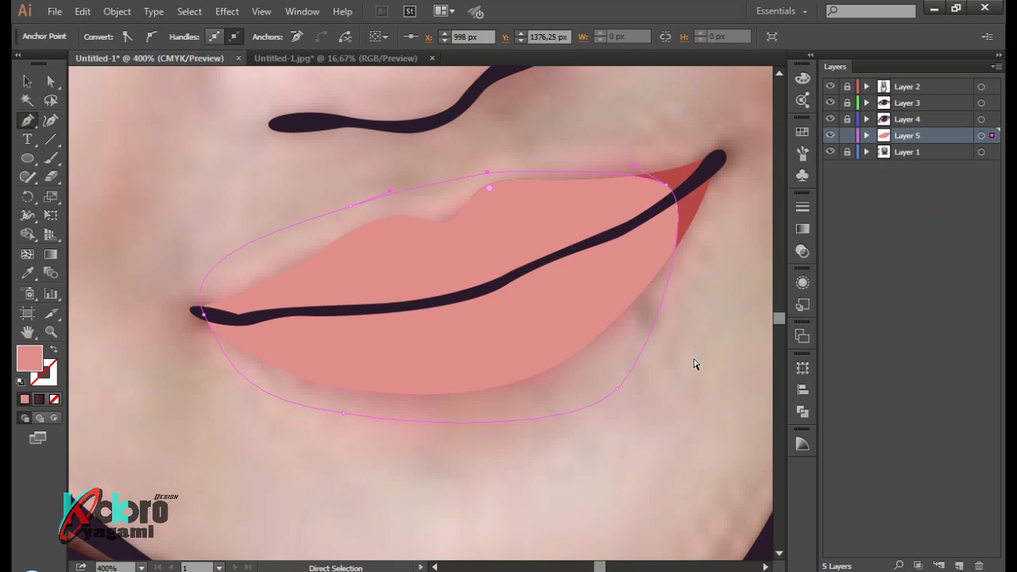
key(ctrl+minus)
key(ctrl+minus)
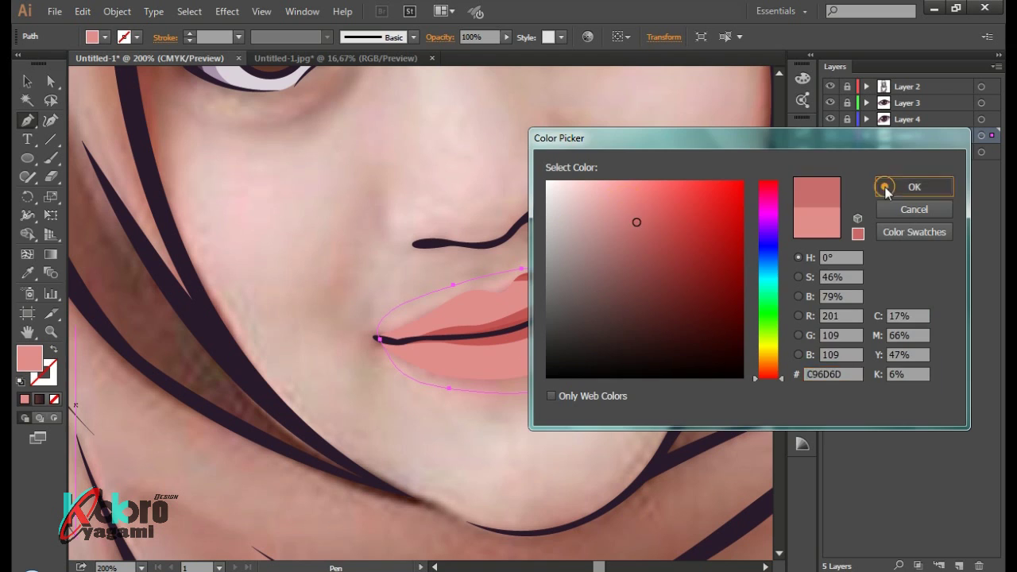
click(887, 189)
click(913, 187)
Toggle the photo layer and hide the lip layer to compare against the photo
click(830, 151)
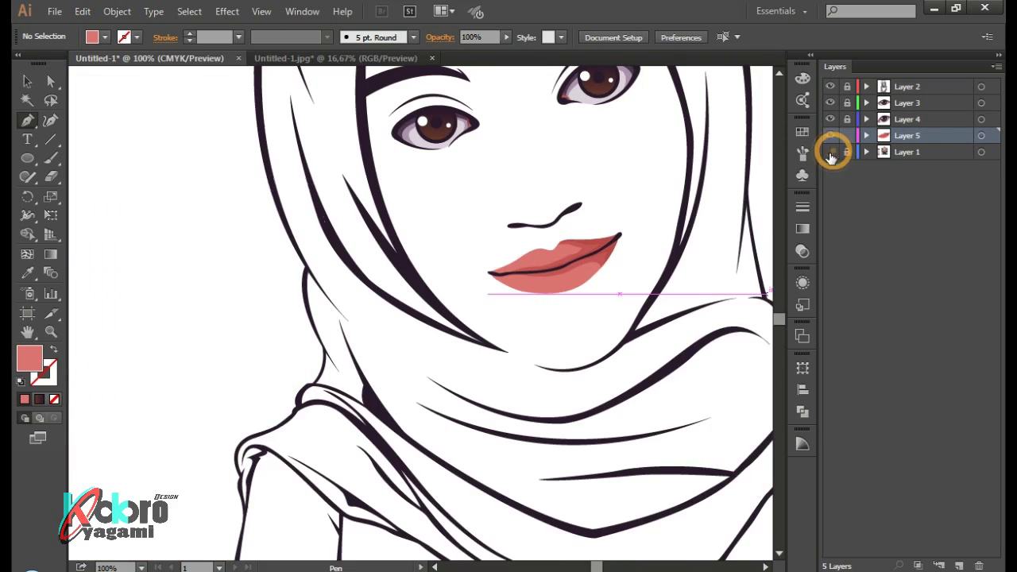
click(405, 197)
click(405, 318)
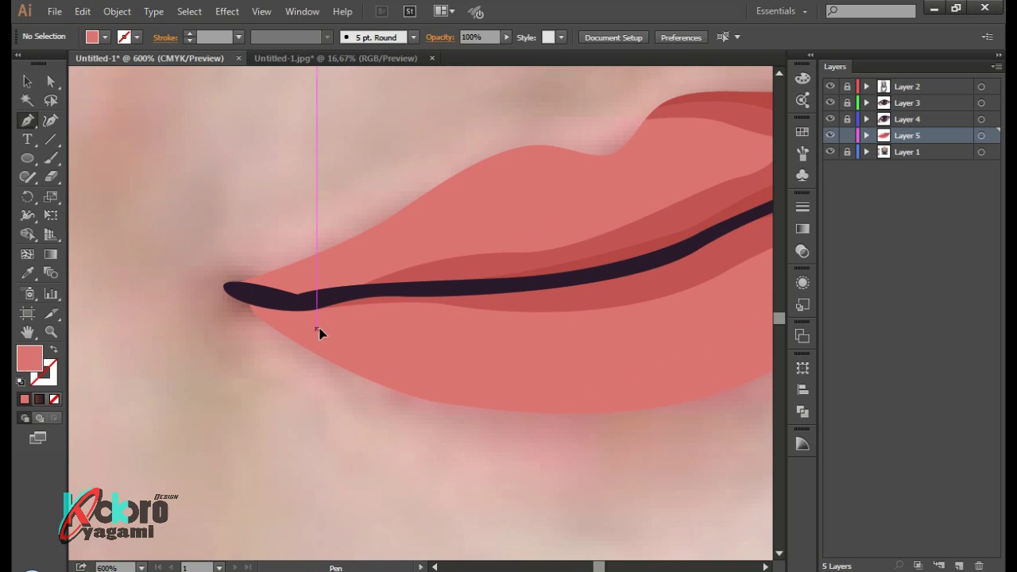
Show the lip layer and draw a pale pink F9A2A2 highlight shape along the lower lip
click(488, 345)
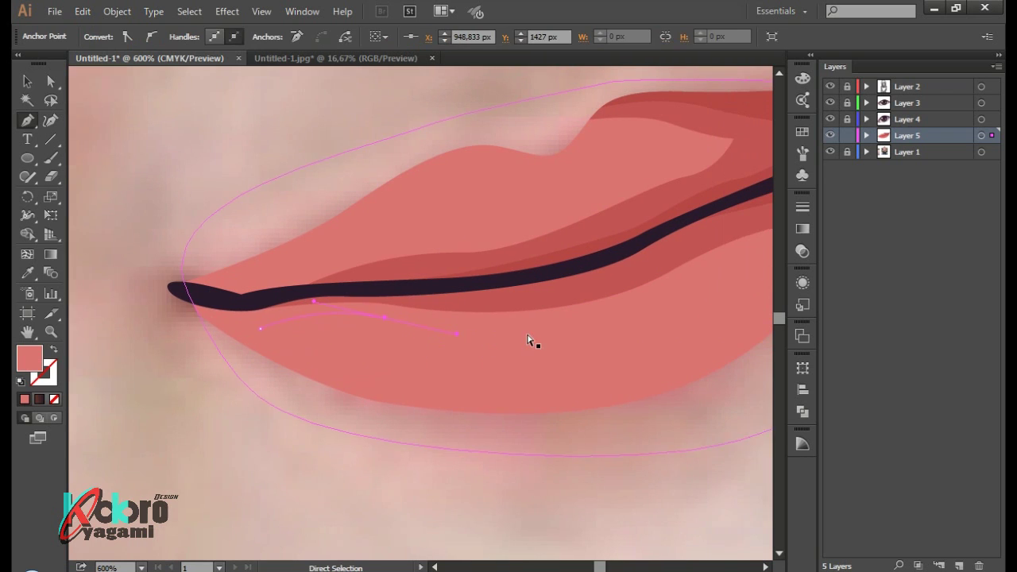
drag(532, 340, 191, 318)
drag(430, 329, 501, 310)
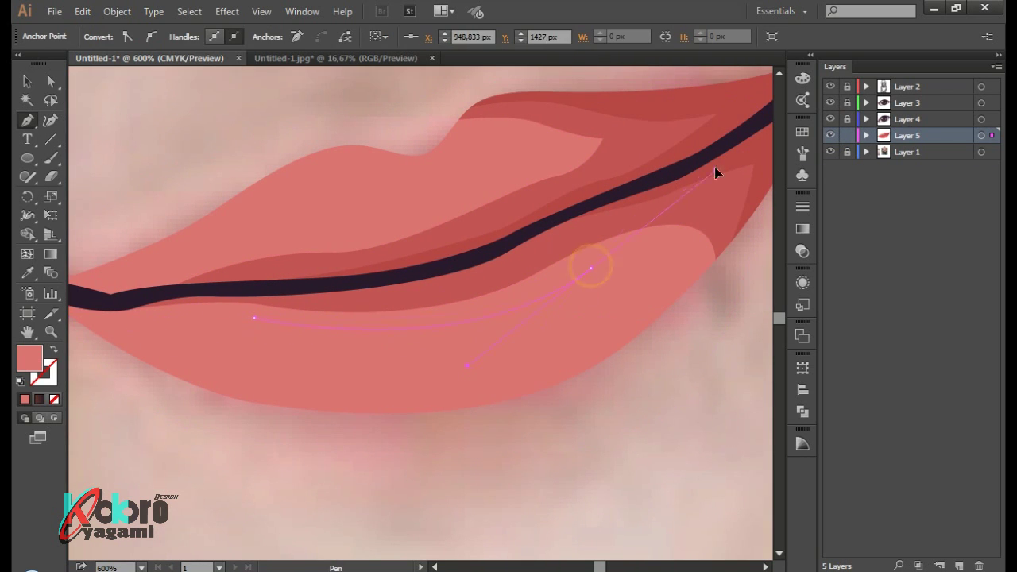
drag(714, 166, 561, 334)
drag(390, 358, 363, 357)
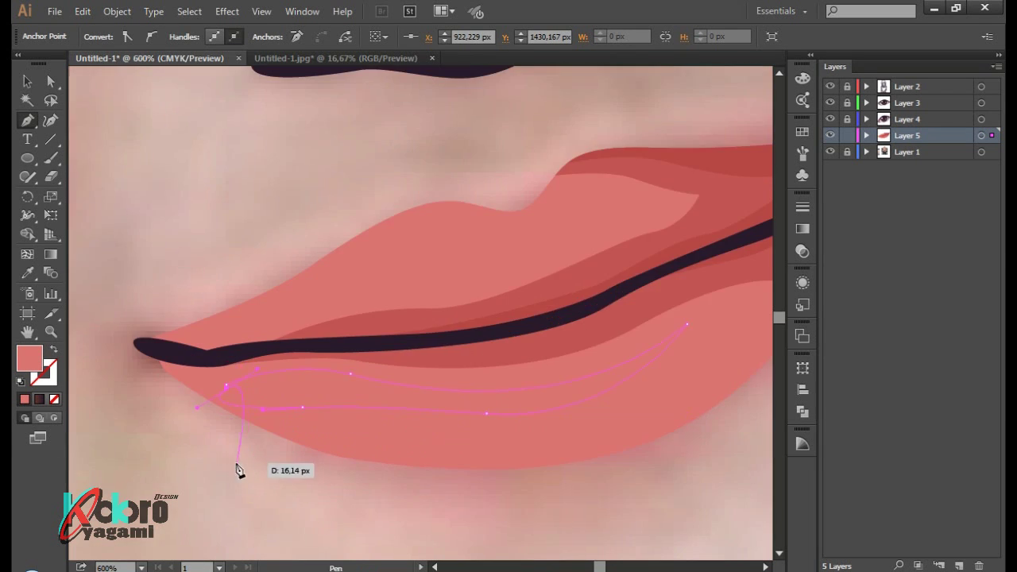
drag(218, 313, 254, 269)
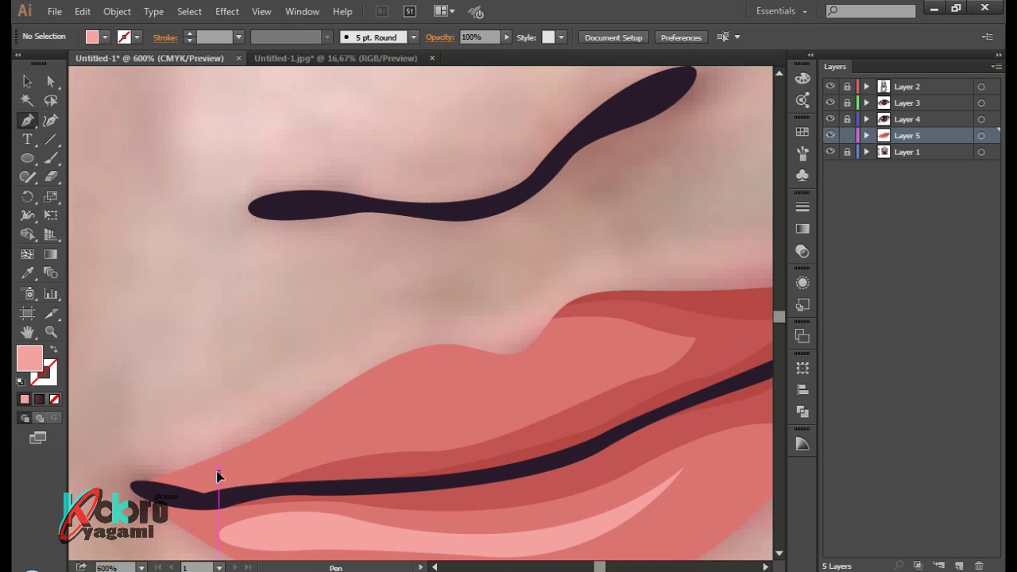
Add a matching highlight on the upper lip, zoom out and hide the photo layer
drag(422, 377, 451, 387)
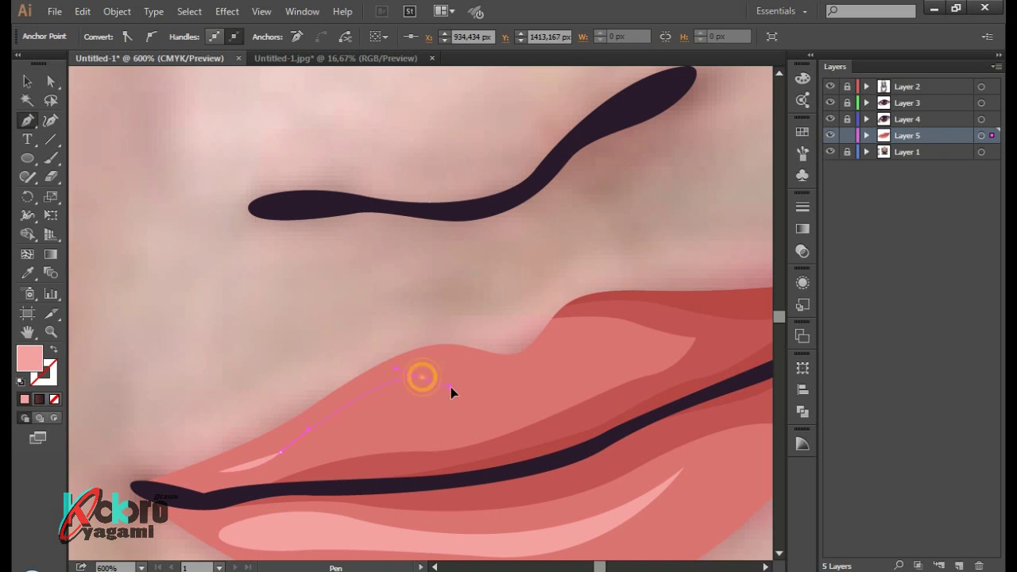
click(225, 470)
key(ctrl+0)
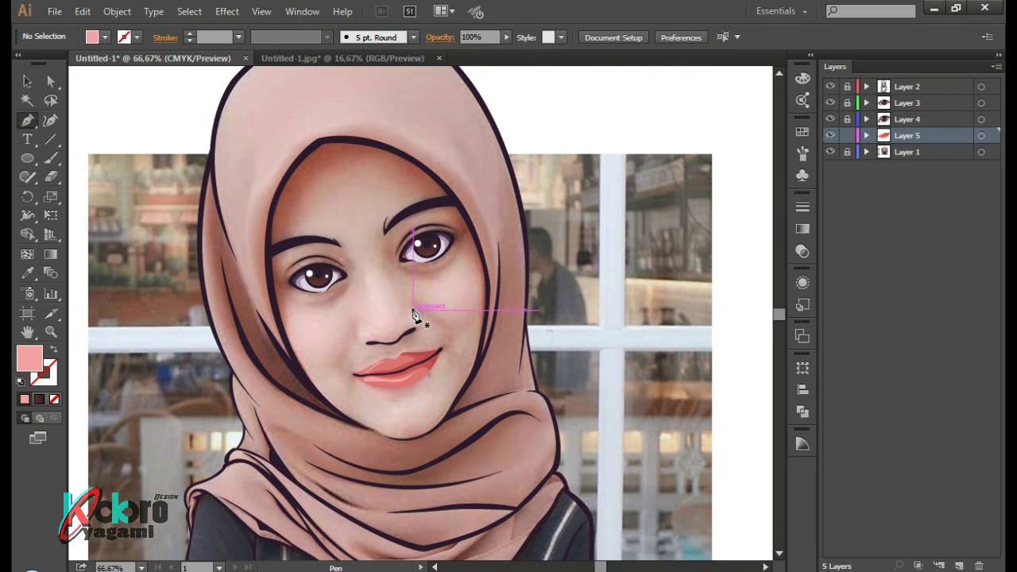
click(830, 152)
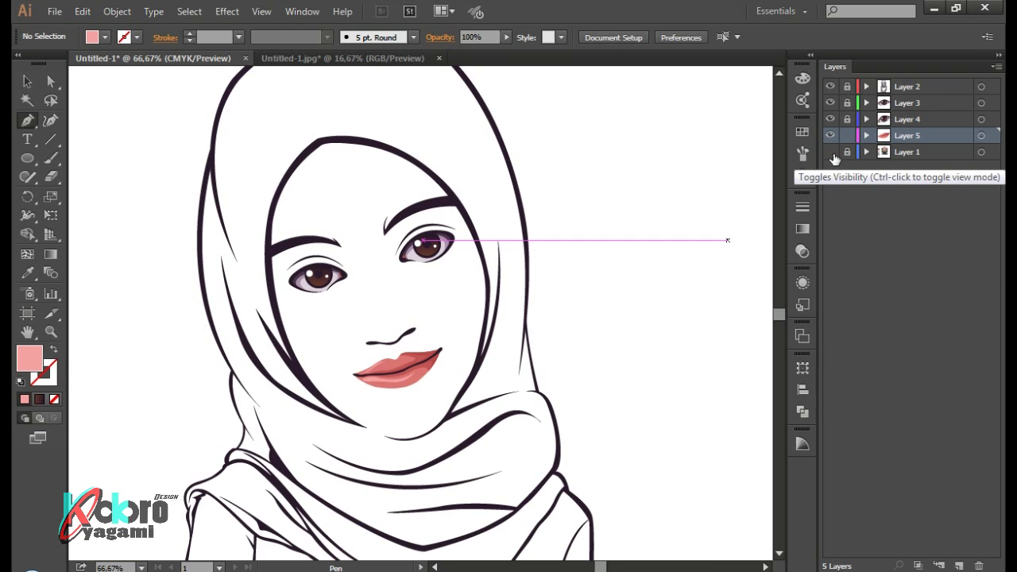
Show the photo again and add a new Layer 6 for face shading
click(831, 152)
click(960, 566)
alt+scroll(314, 410, up, 2)
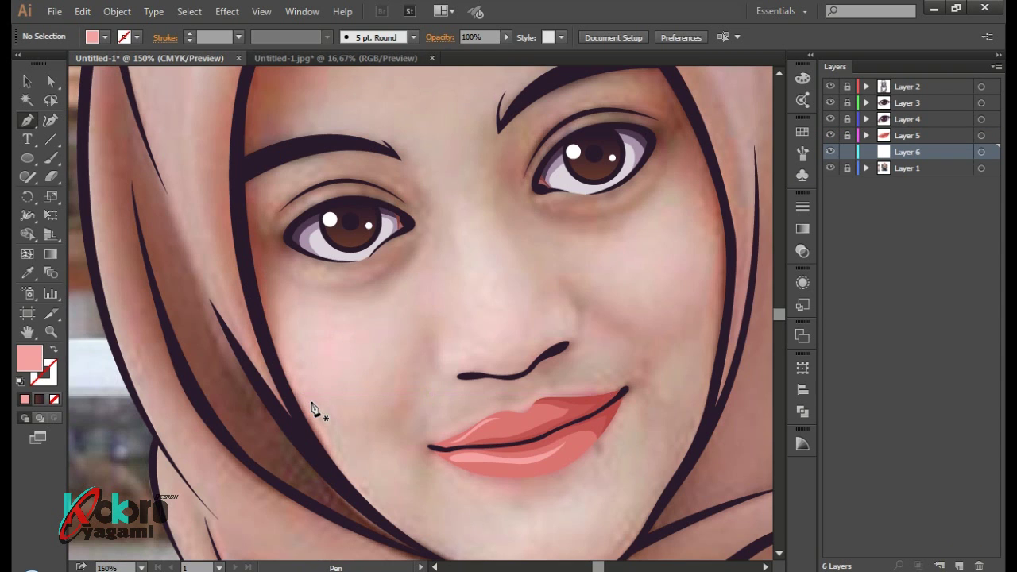
alt+scroll(302, 358, up, 1)
Start the shading path at the left cheek, tracing up the left hijab edge and across the top
click(295, 454)
drag(267, 260, 318, 256)
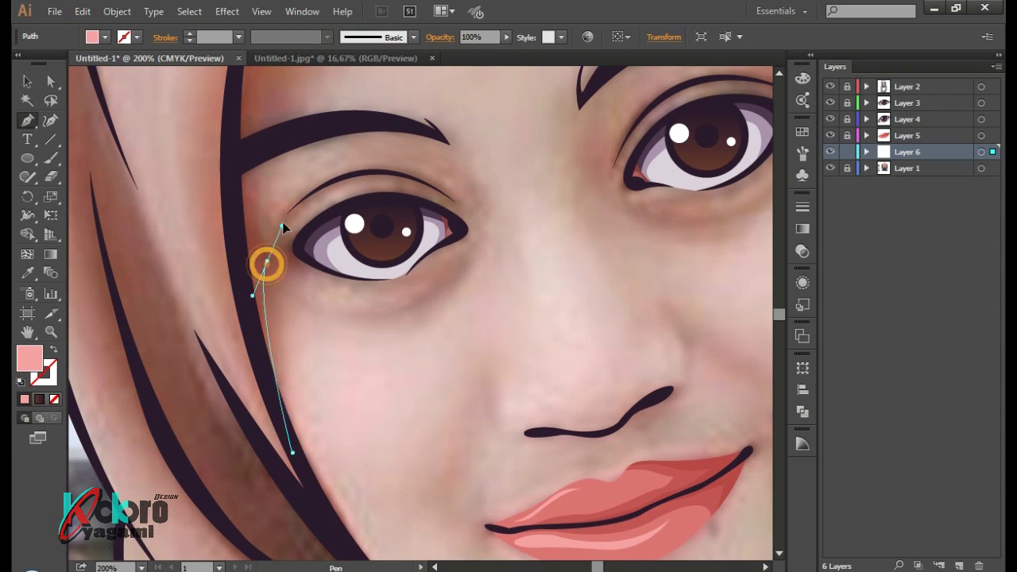
alt+scroll(345, 254, down, 2)
scroll(277, 325, up, 3)
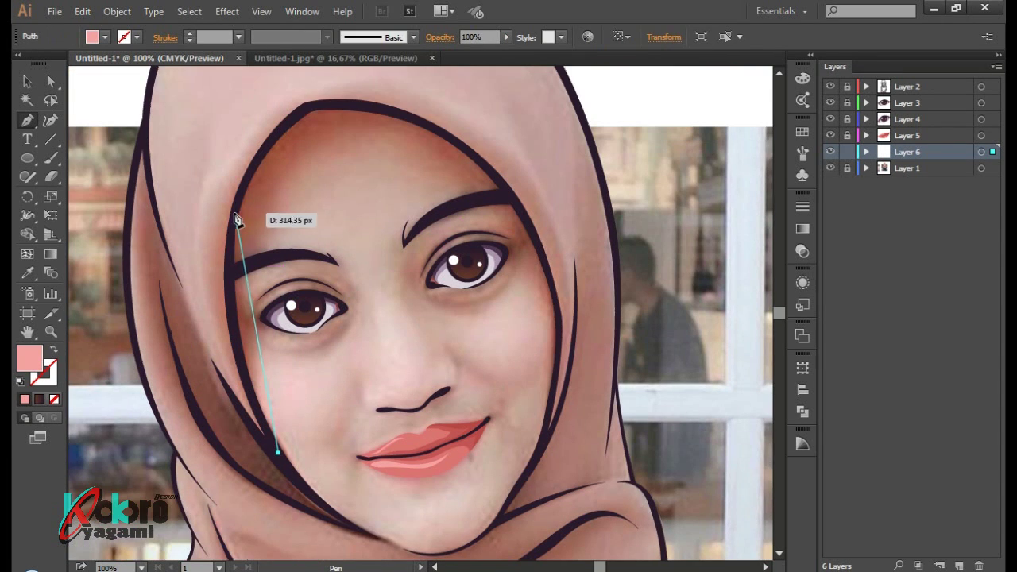
drag(233, 212, 214, 263)
alt+scroll(215, 262, up, 3)
mouse_move(227, 124)
mouse_down()
mouse_move(424, 140)
mouse_move(519, 191)
mouse_move(622, 313)
mouse_up()
alt+scroll(424, 140, down, 2)
scroll(518, 190, down, 1)
scroll(623, 312, down, 2)
scroll(659, 352, down, 2)
scroll(638, 363, down, 2)
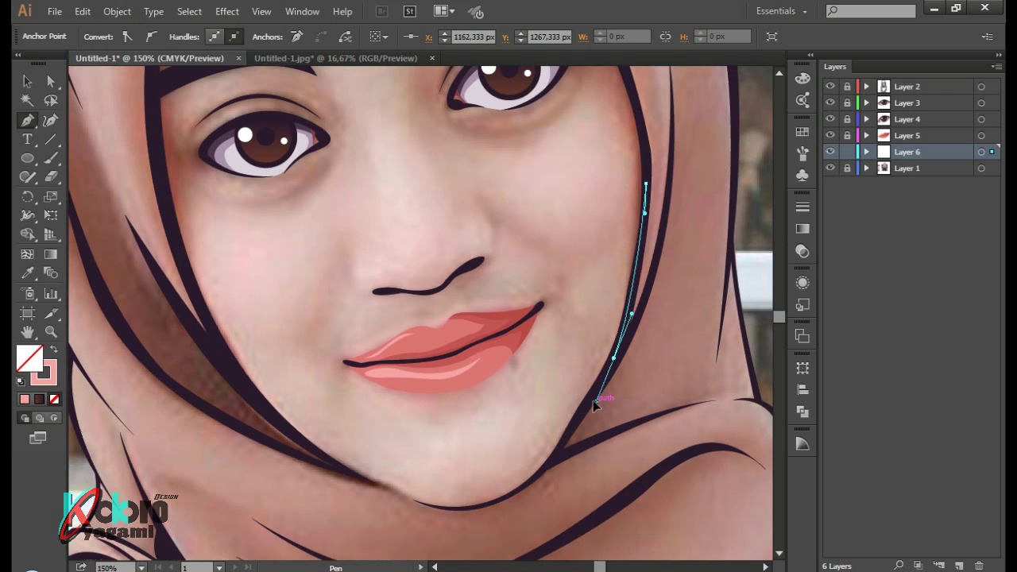
alt+scroll(601, 404, up, 2)
scroll(523, 480, down, 2)
Continue the shading path along the jaw line and around the chin
click(499, 441)
scroll(254, 424, left, 3)
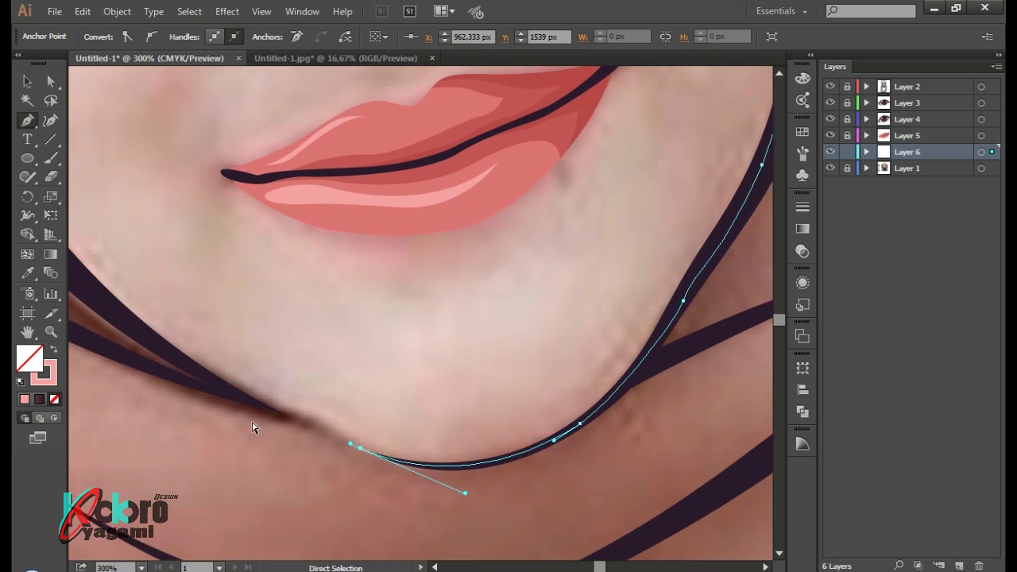
drag(262, 401, 284, 407)
scroll(284, 320, down, 1)
drag(208, 343, 189, 300)
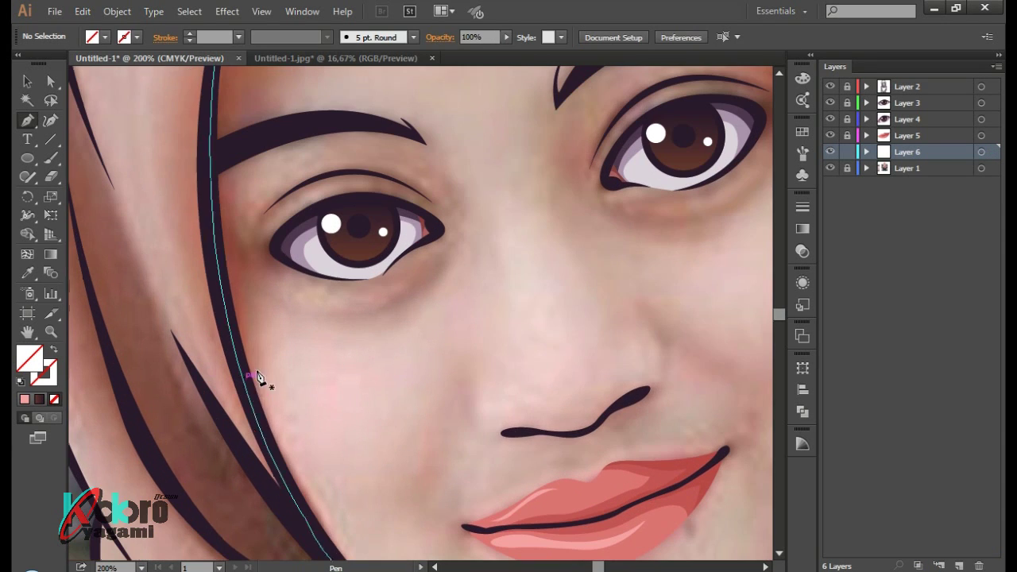
Trace over the left eyebrow, across the forehead and down the right face edge to close the path
mouse_move(258, 425)
mouse_down()
mouse_move(250, 288)
mouse_move(295, 230)
mouse_up()
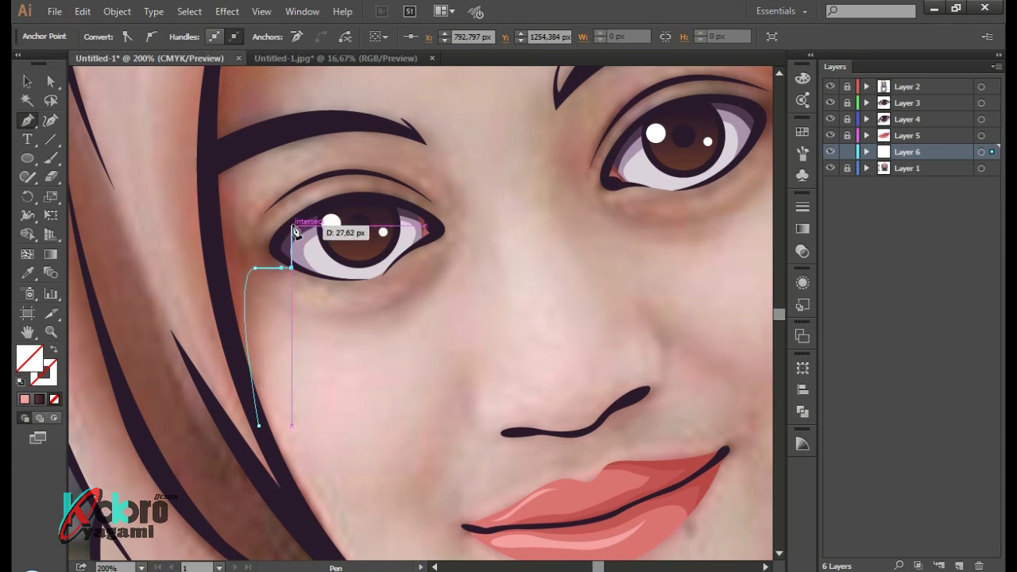
drag(233, 96, 275, 269)
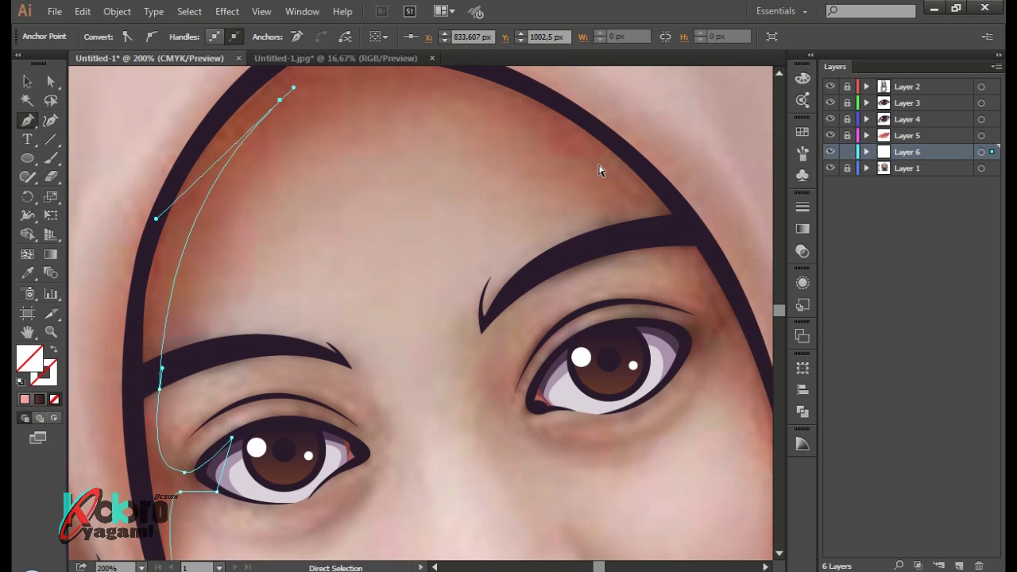
drag(545, 204, 624, 291)
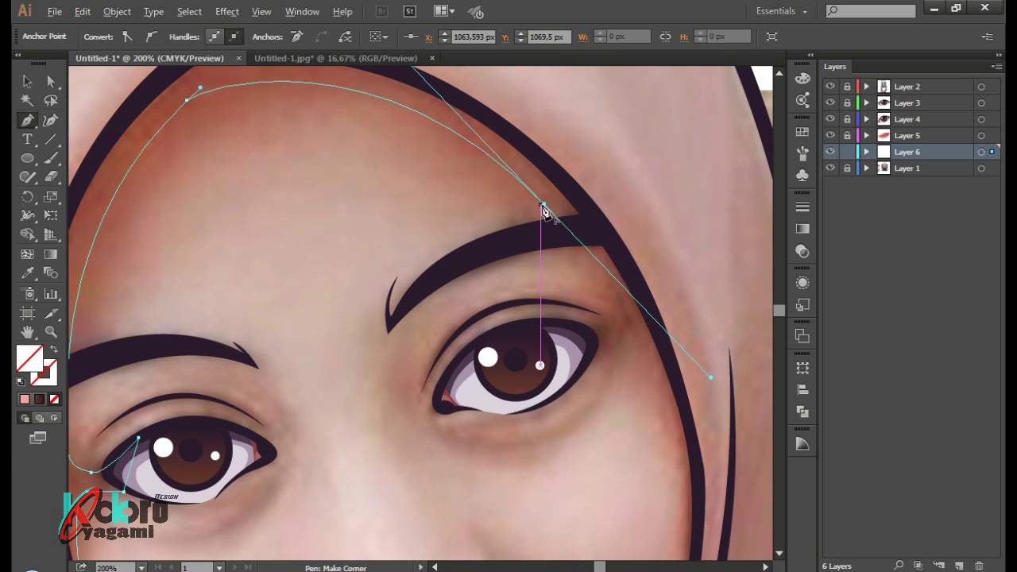
click(615, 289)
click(582, 329)
drag(588, 362, 658, 363)
scroll(675, 381, down, 3)
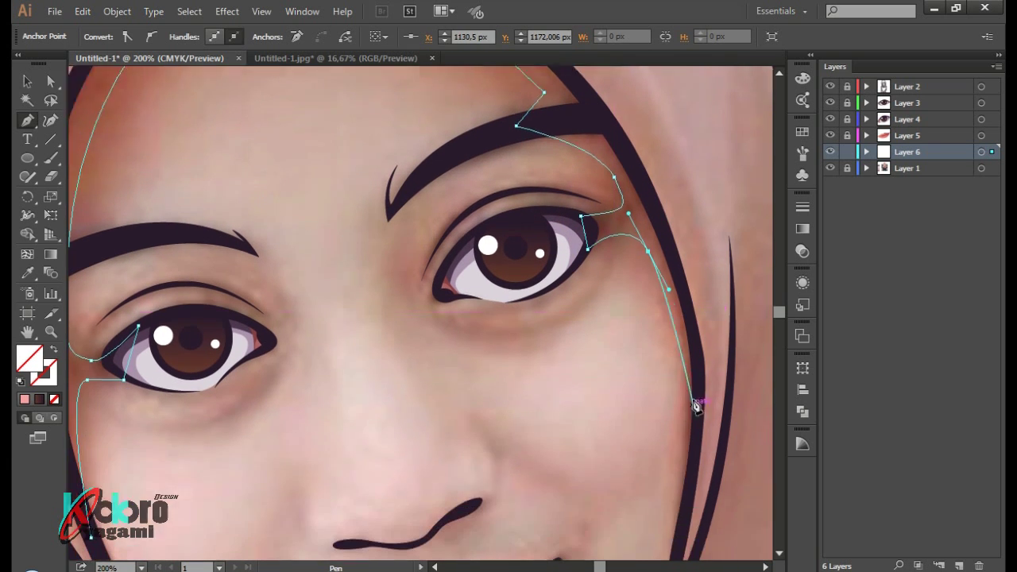
scroll(683, 357, down, 4)
scroll(697, 357, down, 1)
scroll(697, 357, up, 1)
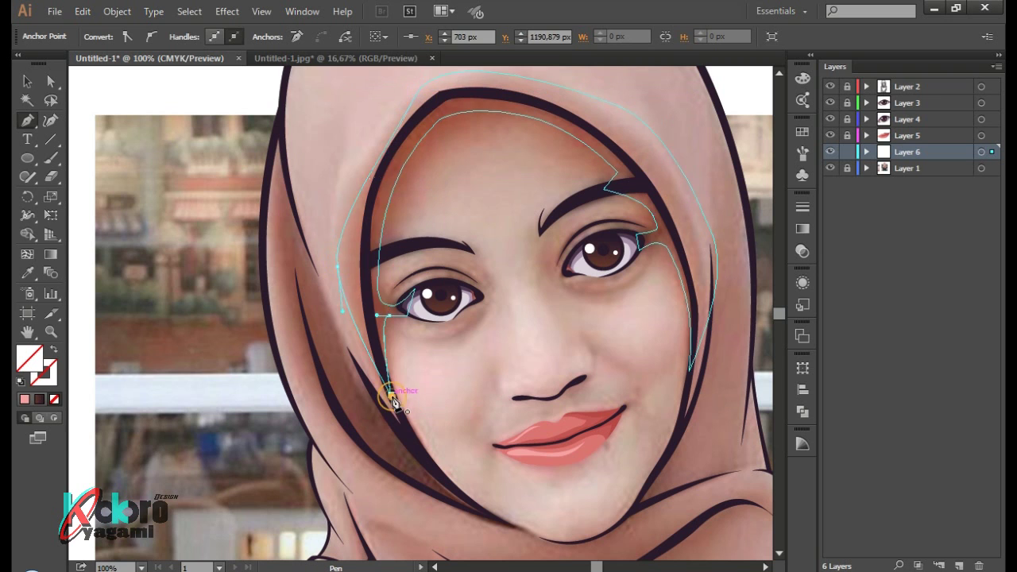
scroll(439, 360, down, 3)
scroll(245, 404, down, 3)
Fill the traced face-edge shape with warm brown A56342
key(i)
click(134, 318)
scroll(227, 436, up, 3)
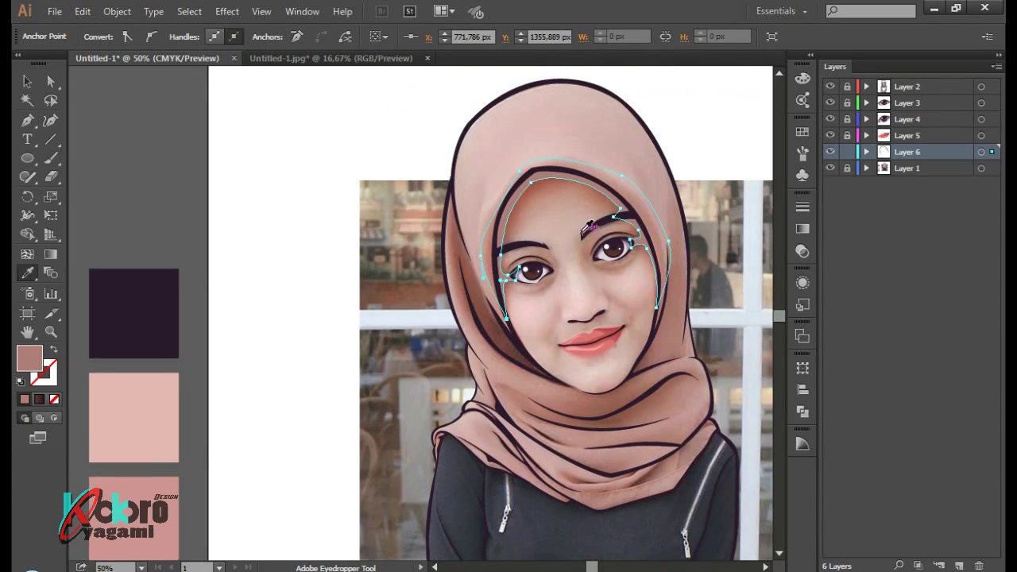
scroll(632, 311, up, 3)
click(802, 131)
click(724, 172)
double_click(725, 171)
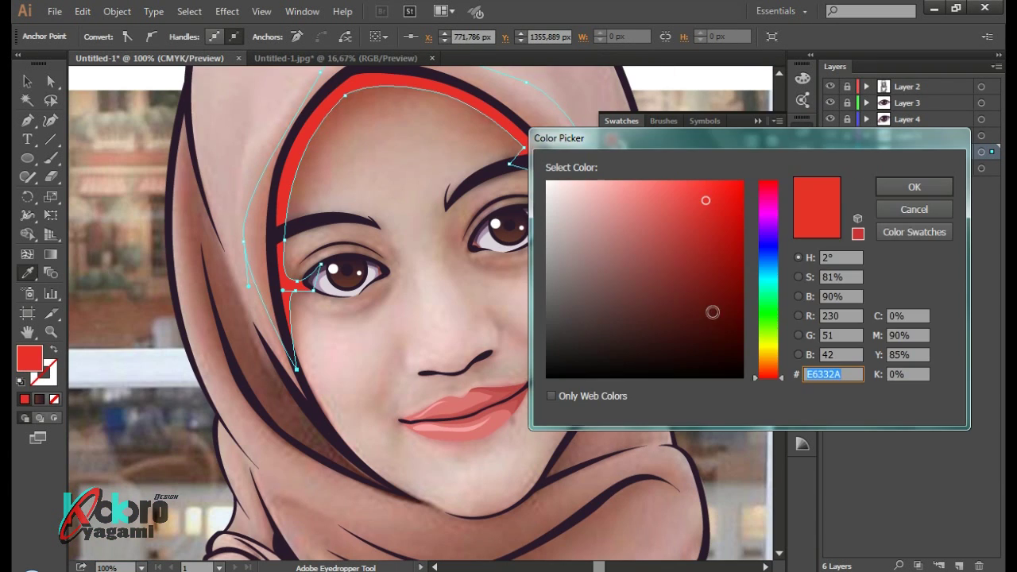
click(775, 374)
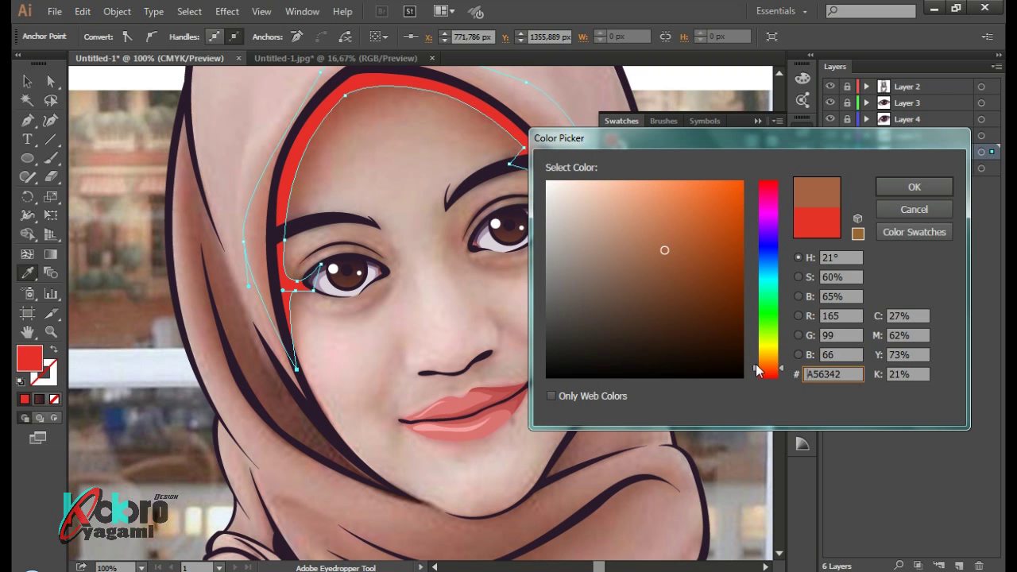
drag(757, 370, 757, 374)
Check the shading against the photo and move the top anchor to refine the shape's edge
click(759, 121)
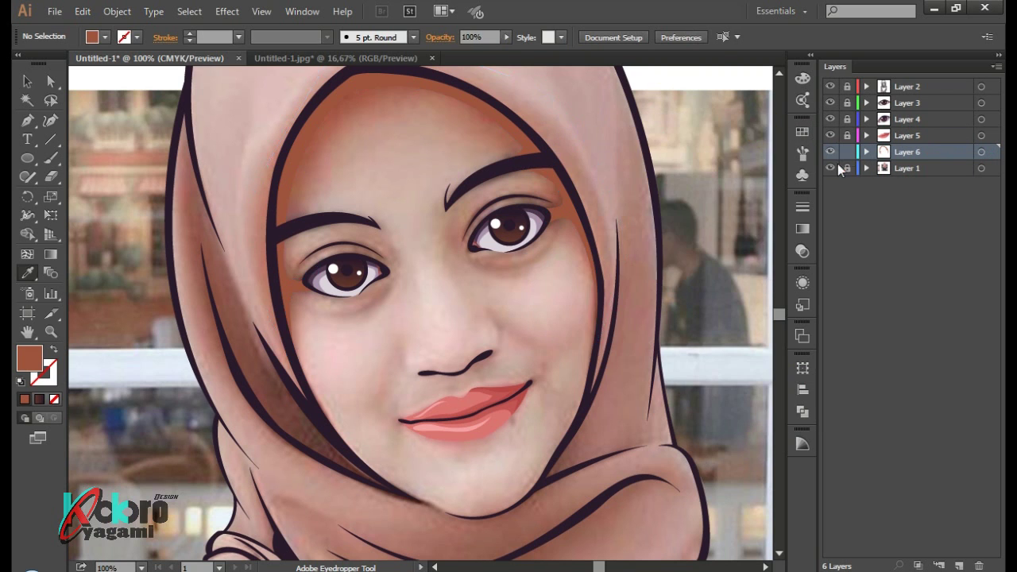
click(830, 168)
scroll(428, 197, up, 3)
key(a)
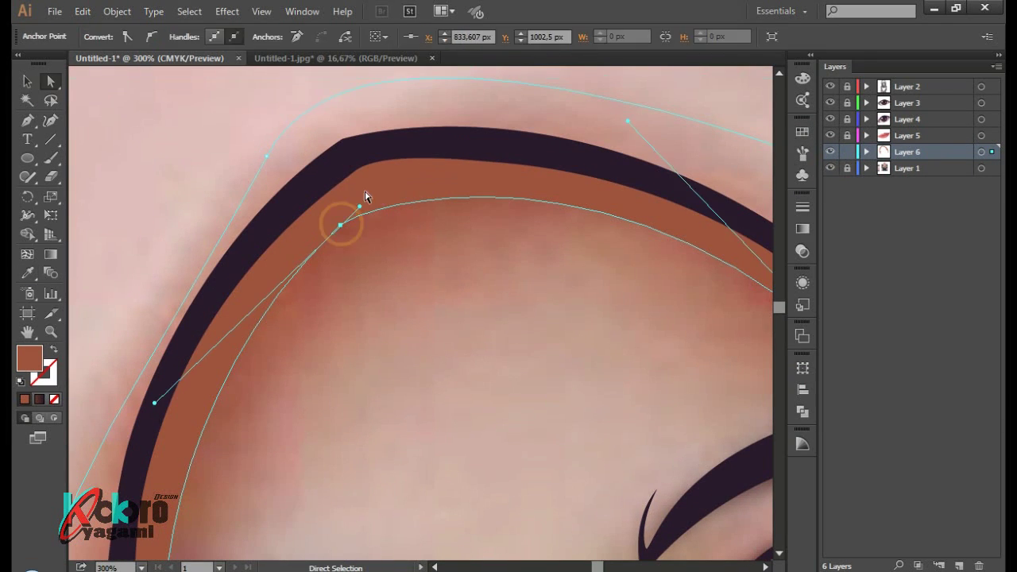
drag(340, 225, 370, 191)
key(ctrl+1)
scroll(372, 247, up, 3)
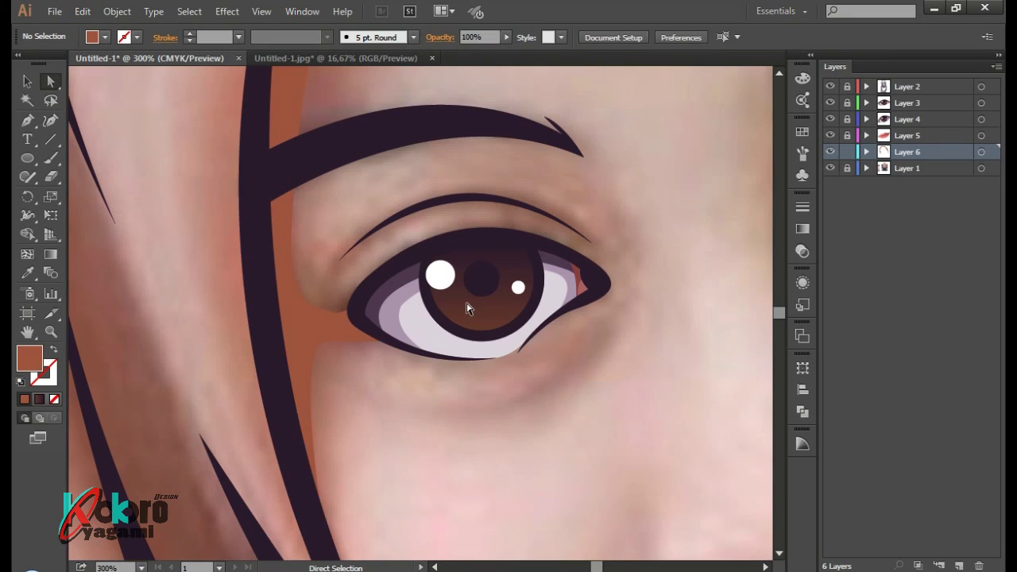
key(ctrl+1)
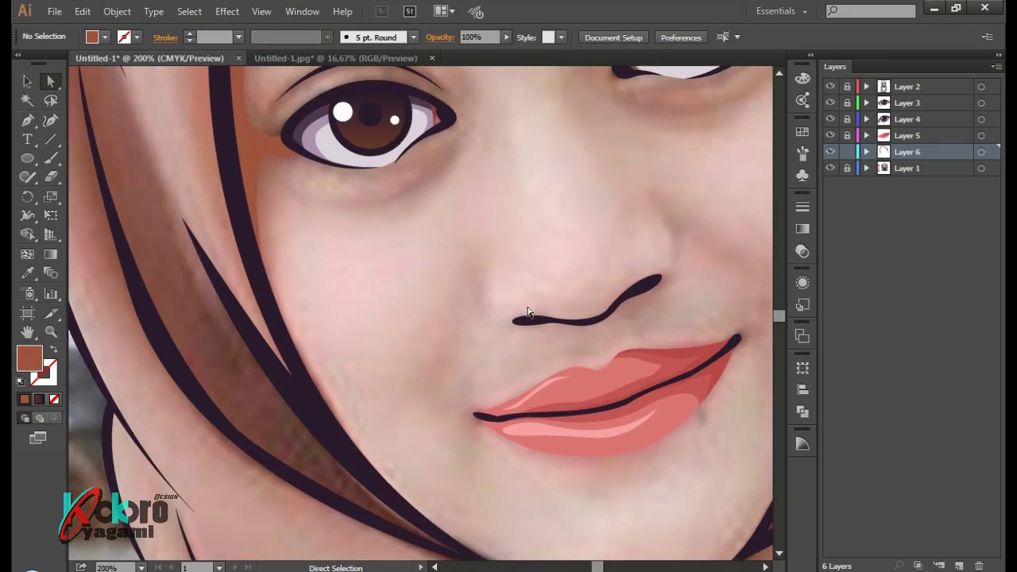
scroll(469, 300, up, 3)
Draw a brown shading shape along the side of the nose stroke
click(724, 271)
click(667, 304)
click(614, 331)
click(521, 326)
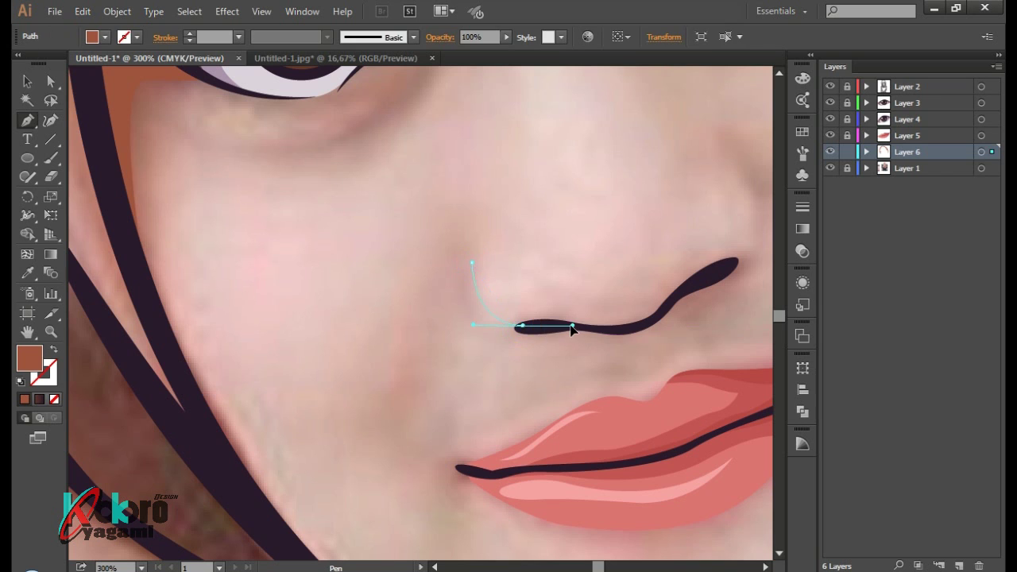
drag(471, 263, 472, 296)
key(shift+x)
Extend brown shading under the nose stroke and up the nose's left side
scroll(676, 256, up, 3)
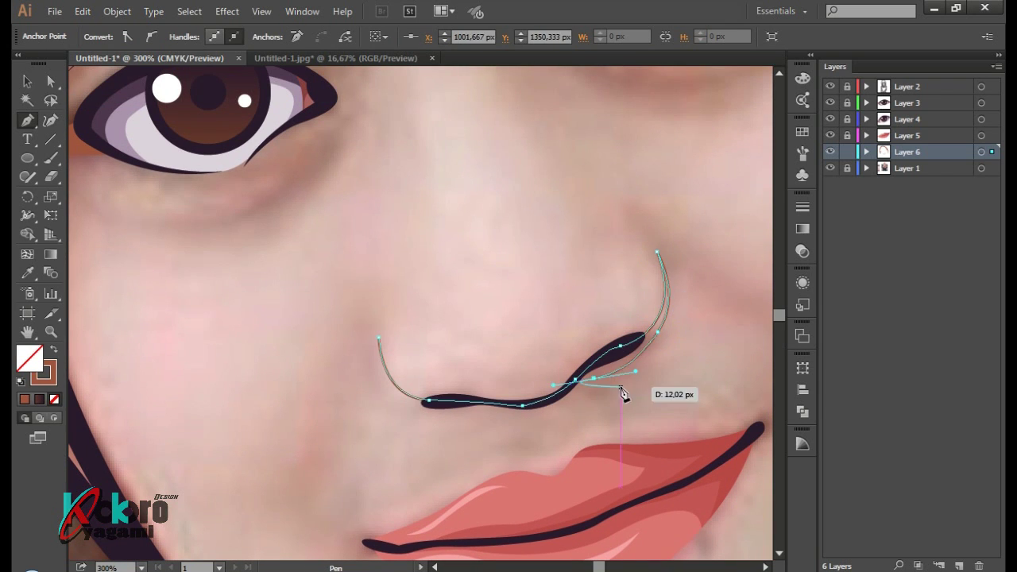
scroll(585, 387, up, 2)
scroll(524, 416, up, 1)
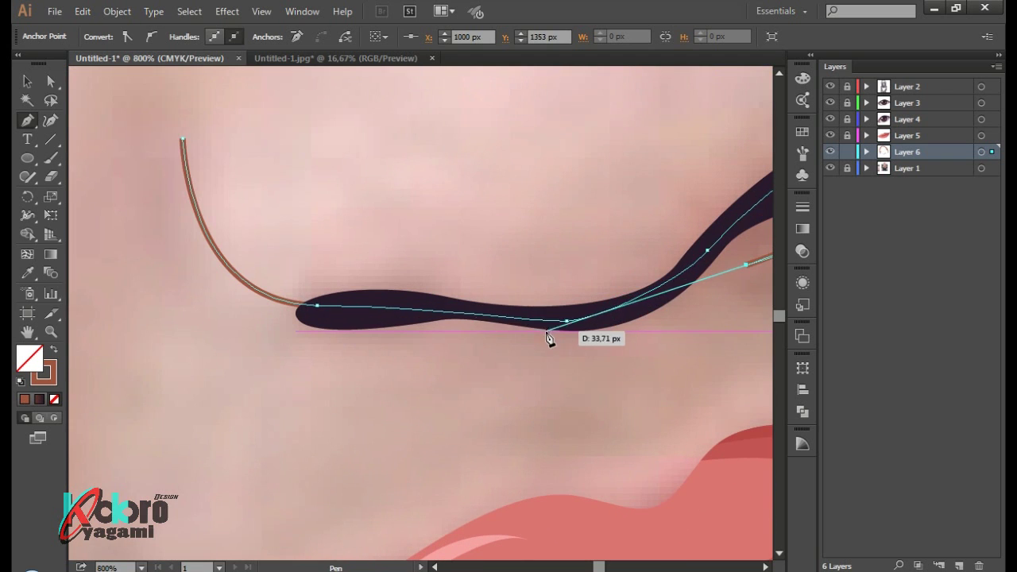
click(542, 325)
drag(398, 318, 370, 332)
scroll(370, 332, down, 3)
drag(268, 254, 278, 170)
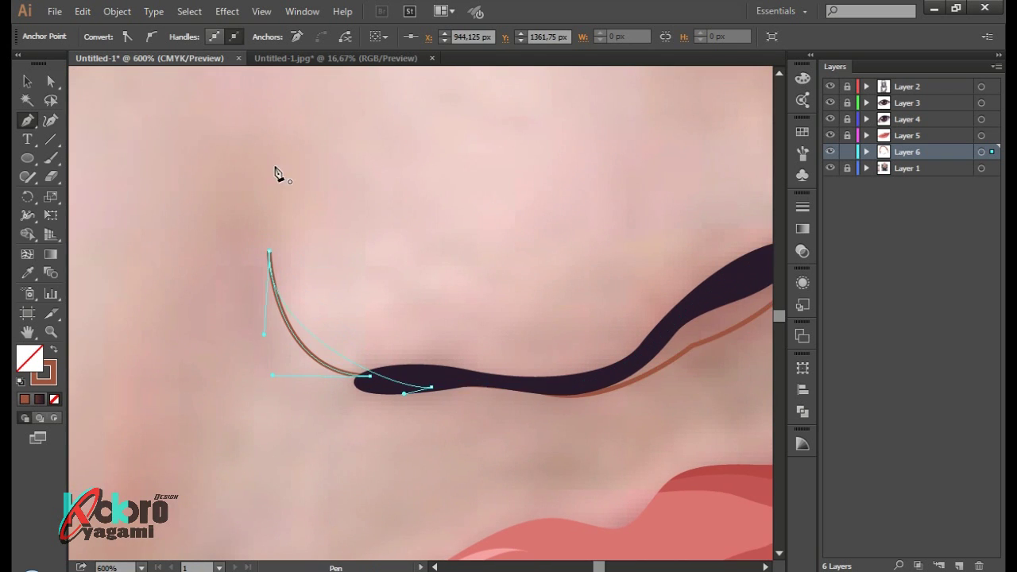
scroll(263, 427, down, 2)
ctrl+click(352, 393)
Add brown shading at both mouth corners and toggle the photo to check it
scroll(610, 315, down, 2)
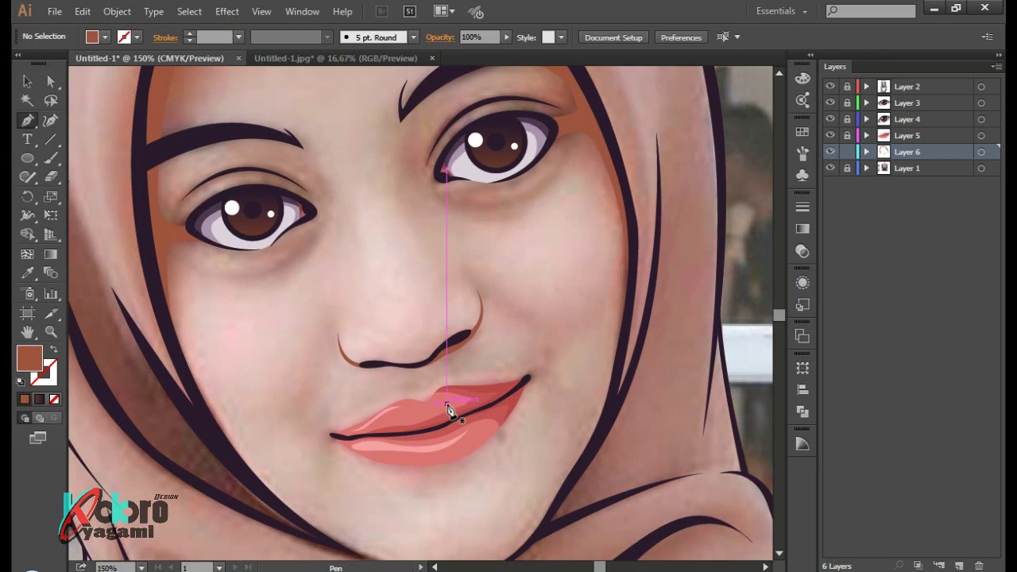
scroll(331, 434, up, 5)
drag(315, 415, 319, 439)
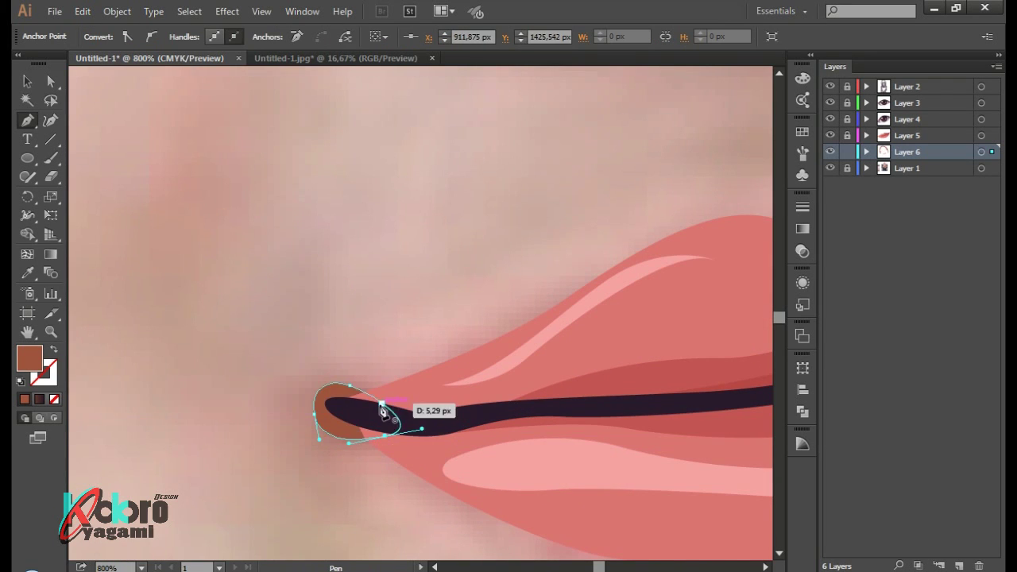
scroll(383, 410, down, 2)
drag(457, 294, 463, 298)
ctrl+click(440, 360)
scroll(477, 367, down, 5)
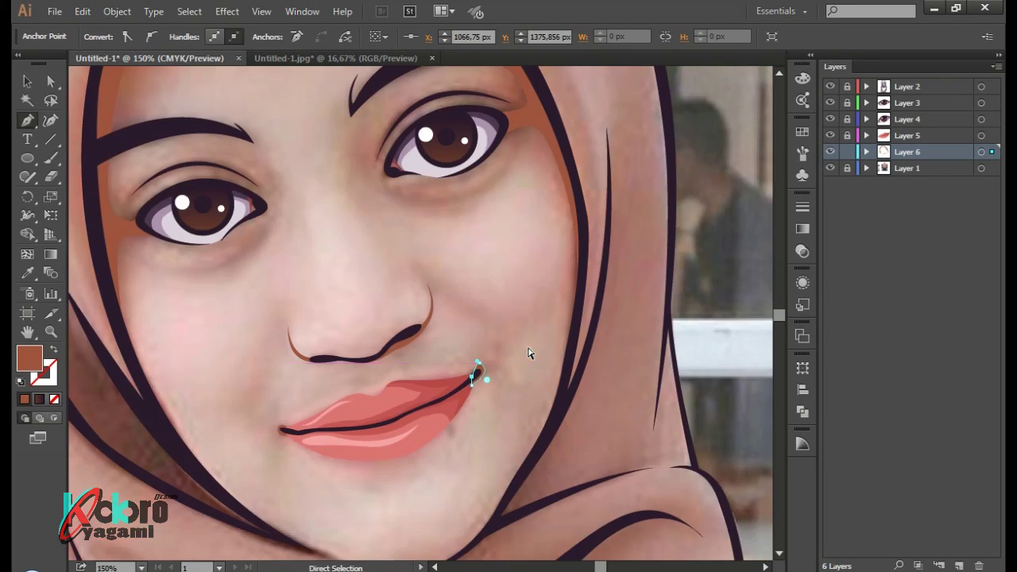
click(829, 168)
click(829, 168)
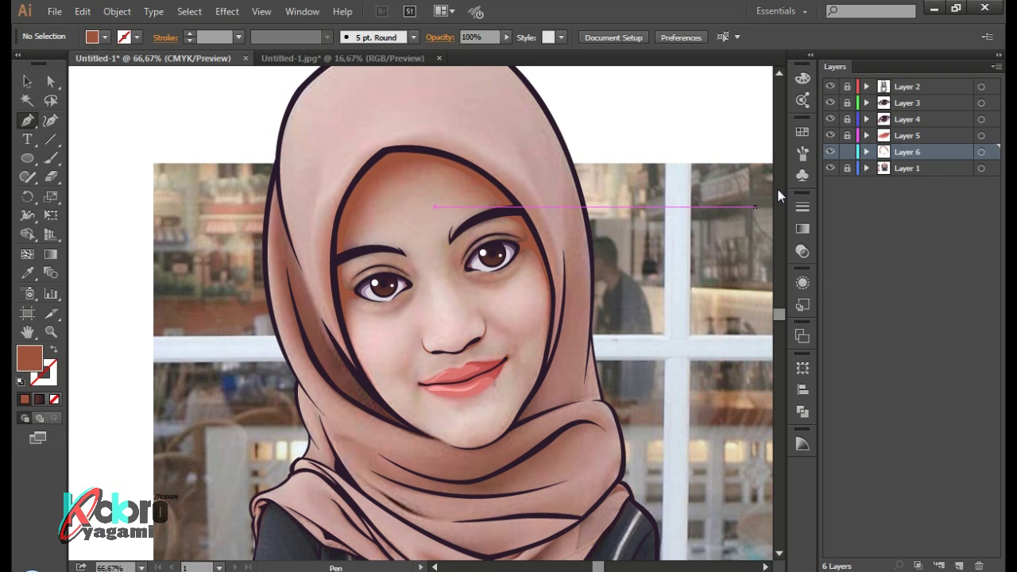
Start a brown-filled shading path below the left eye, curving it down the left cheek
scroll(560, 211, down, 3)
scroll(512, 284, up, 2)
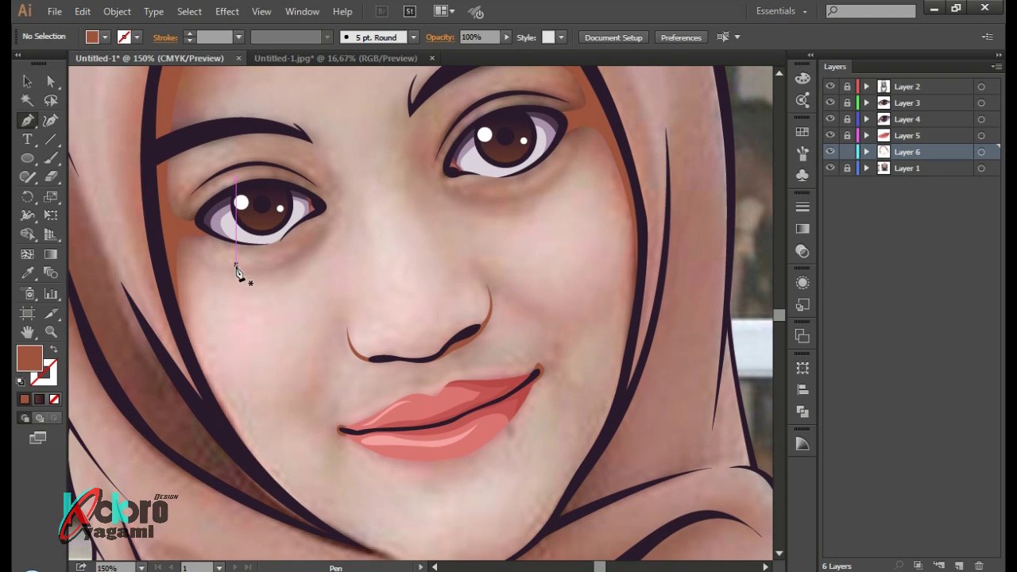
scroll(255, 397, down, 1)
scroll(261, 466, up, 1)
click(190, 239)
drag(283, 508, 190, 410)
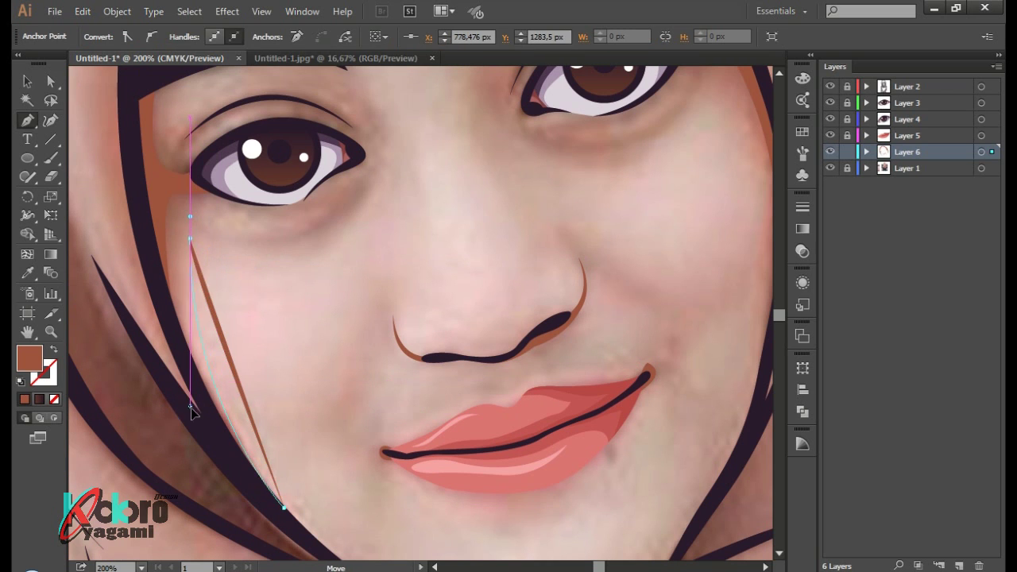
click(190, 238)
key(shift+x)
scroll(374, 218, up, 1)
key(shift+x)
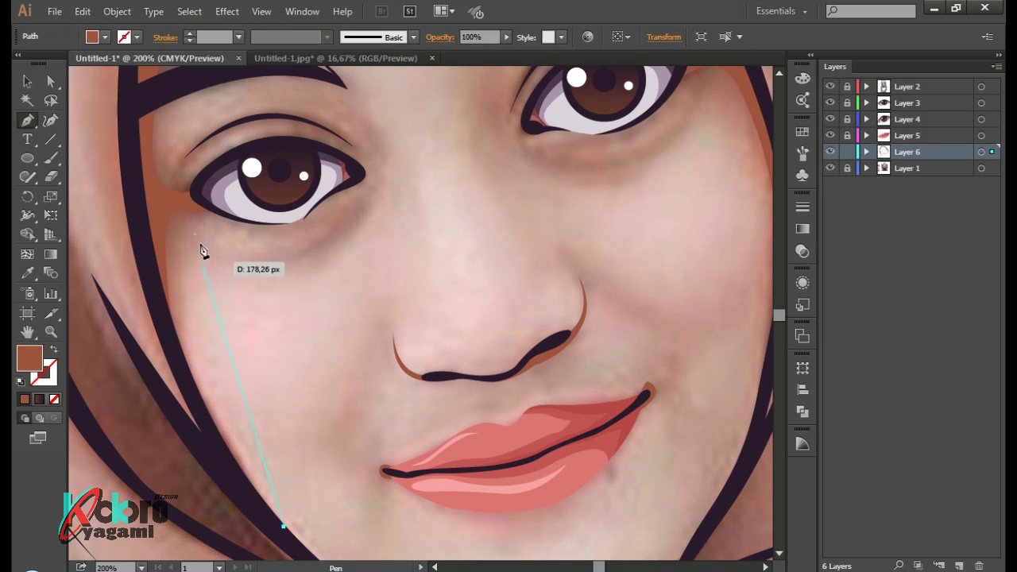
Continue the left-eye shading past the inner eye, up along the brow to the outer corner
click(205, 205)
drag(168, 385, 156, 374)
drag(198, 226, 200, 227)
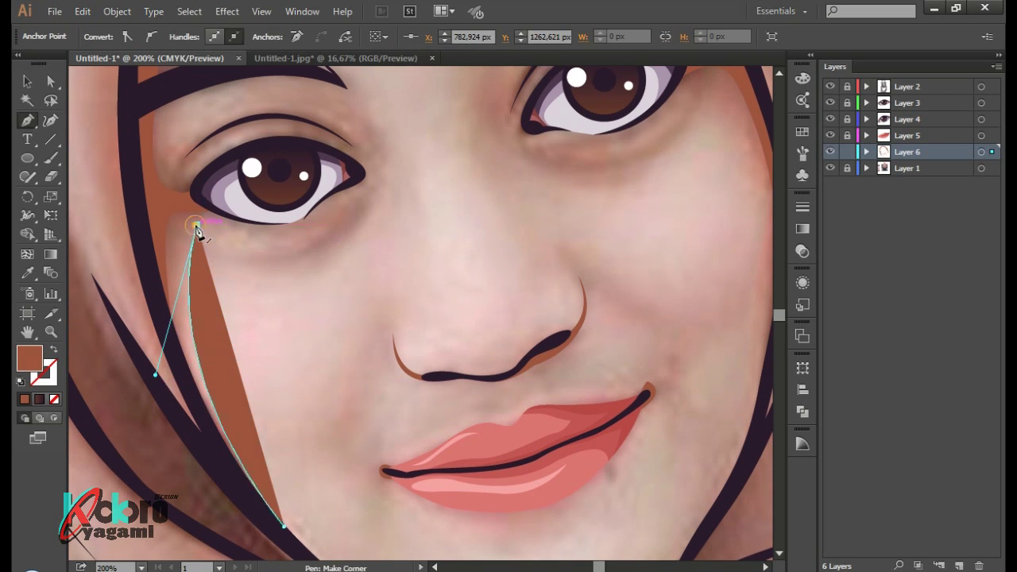
drag(404, 195, 205, 251)
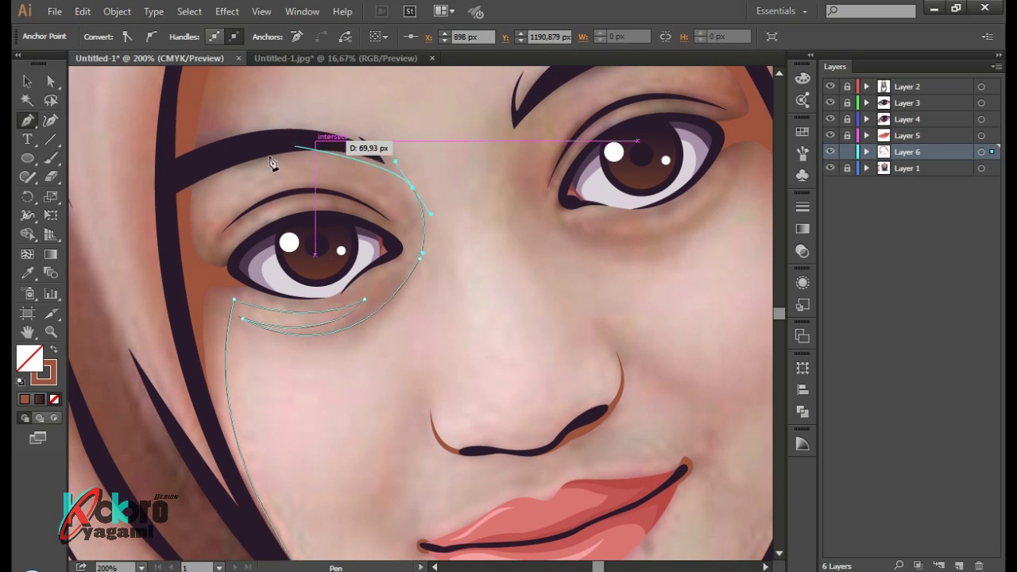
drag(216, 161, 111, 211)
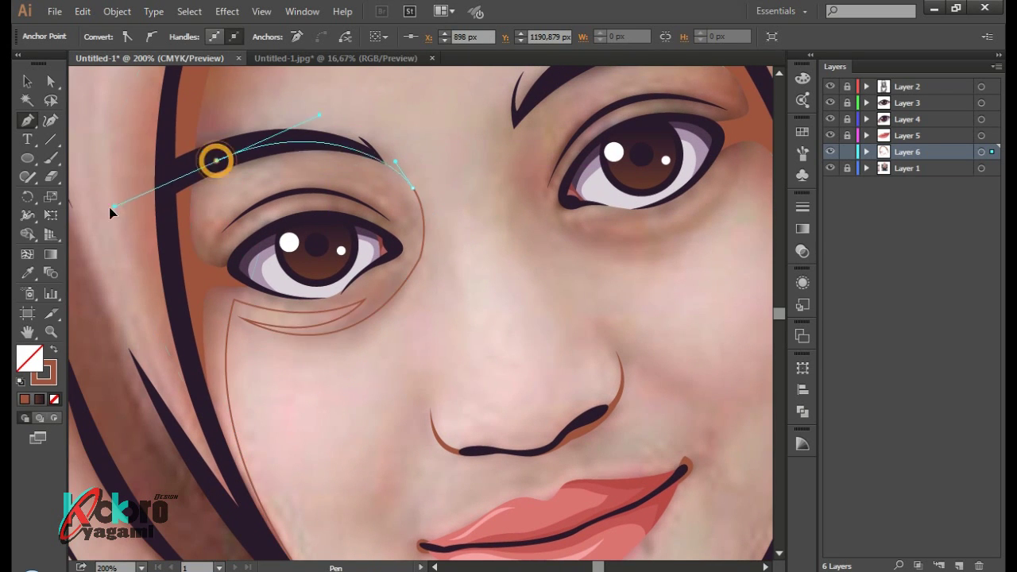
drag(216, 243, 228, 246)
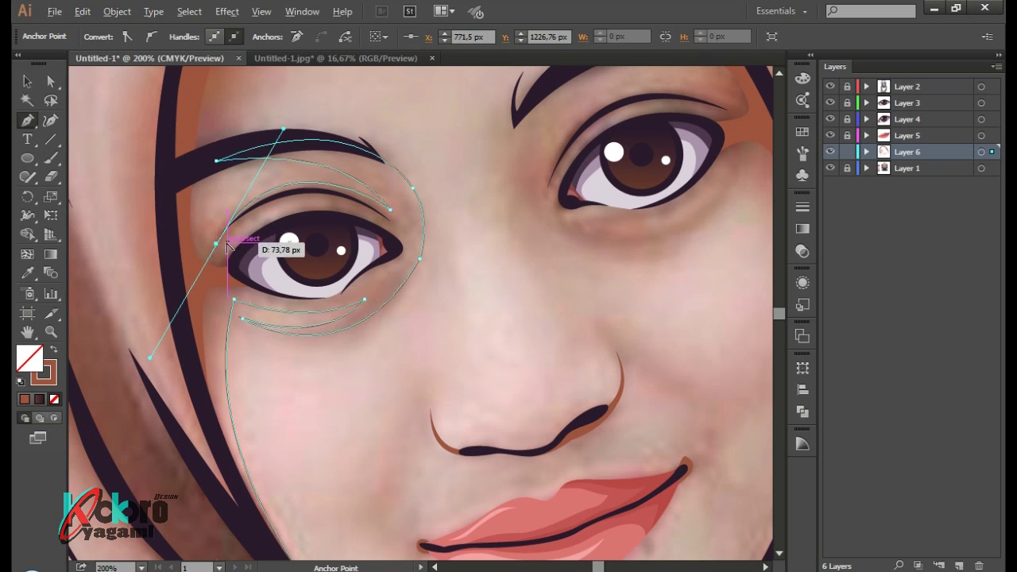
drag(362, 182, 414, 227)
Begin a second shading path at the left eye corner, extending it across the brow and forehead
drag(221, 257, 233, 244)
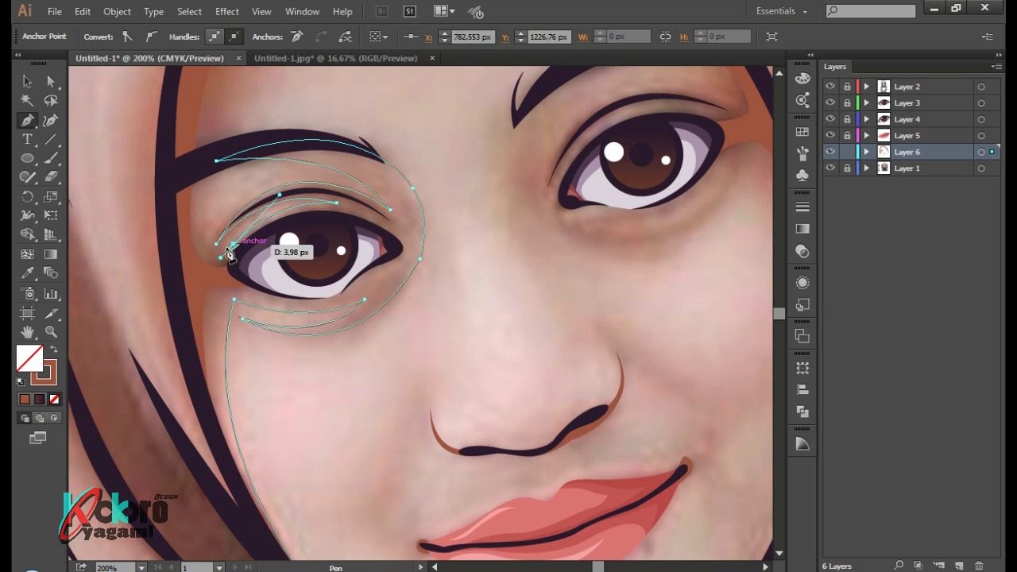
click(217, 132)
drag(218, 137, 243, 139)
scroll(254, 136, up, 1)
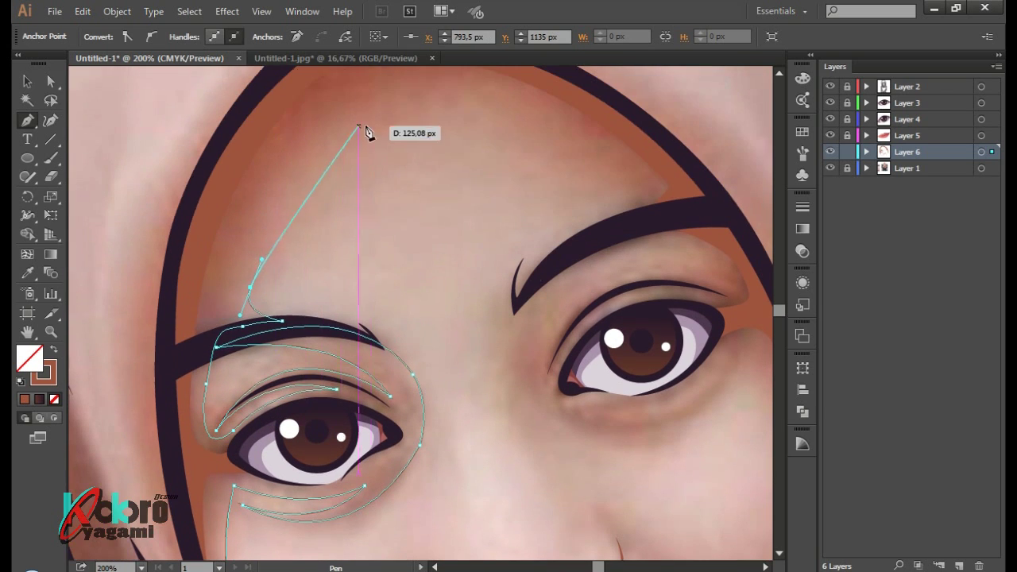
scroll(363, 132, up, 4)
drag(386, 102, 450, 91)
drag(624, 190, 654, 223)
scroll(648, 239, right, 2)
mouse_move(531, 225)
mouse_down()
mouse_move(648, 240)
mouse_move(665, 302)
mouse_up()
Close the second path around the left eye with corner points at the brow and inner eye
scroll(648, 239, down, 1)
click(488, 216)
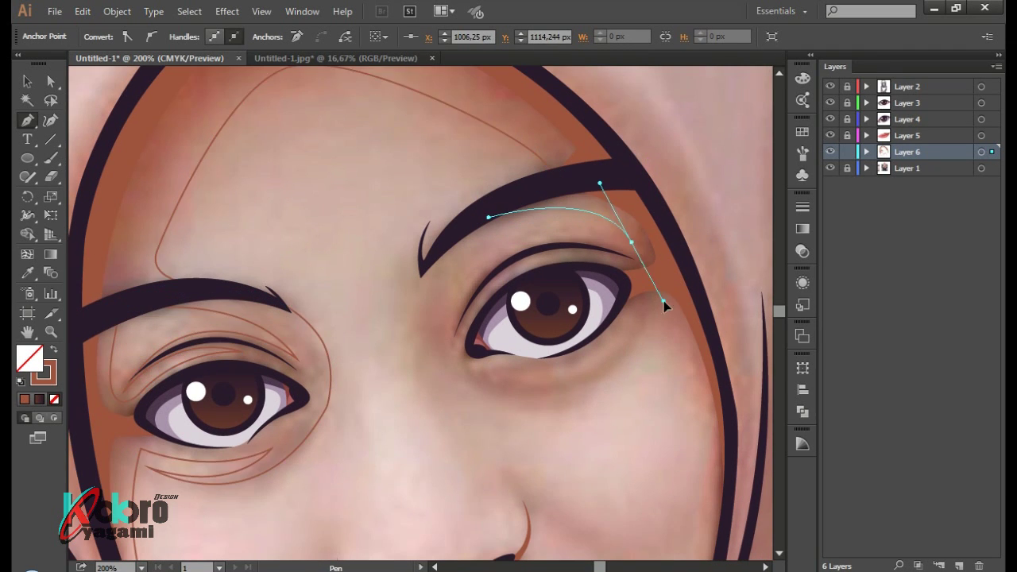
click(455, 335)
scroll(457, 342, down, 1)
drag(548, 219, 609, 218)
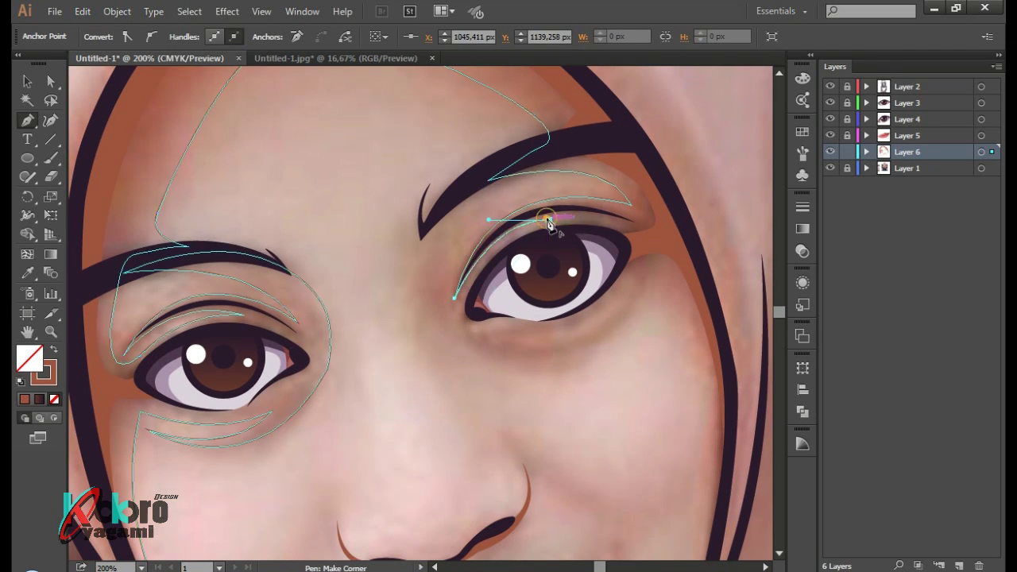
click(549, 221)
scroll(488, 231, down, 4)
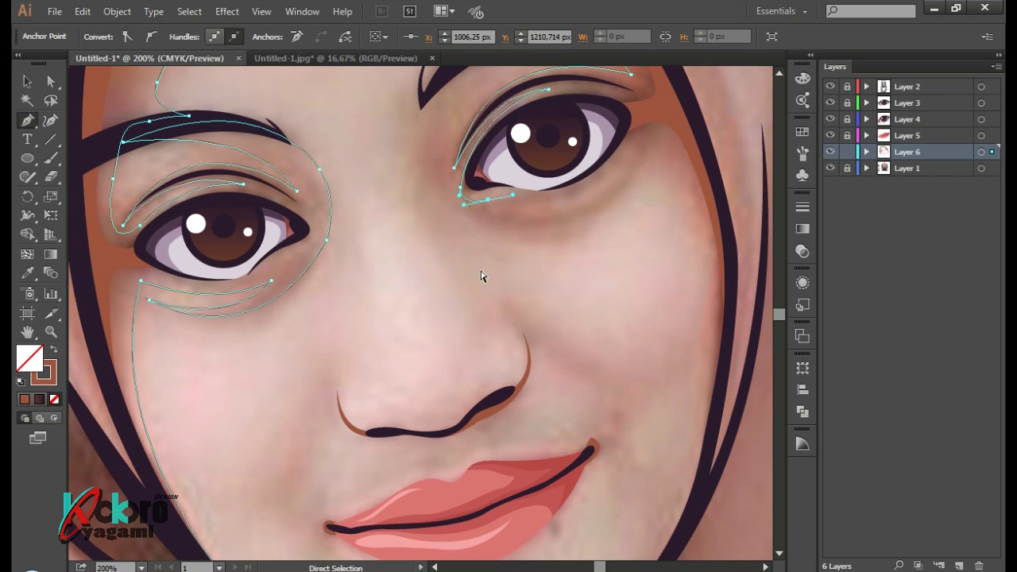
click(285, 186)
Trace a shading path under the right eye and down along the right cheek edge
click(453, 226)
scroll(556, 198, right, 3)
drag(527, 161, 564, 102)
alt+click(527, 161)
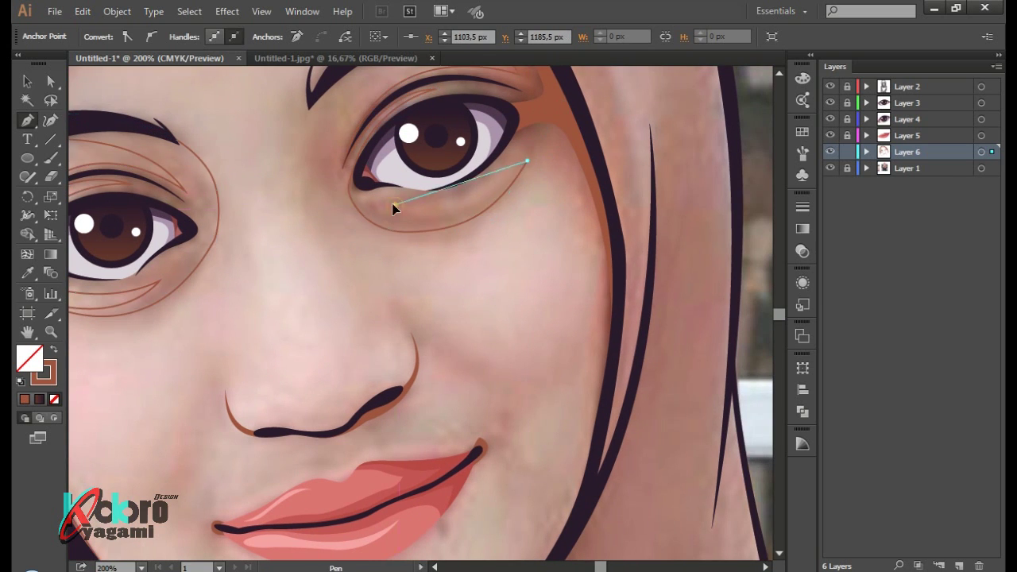
scroll(404, 205, up, 1)
click(548, 175)
scroll(625, 318, down, 1)
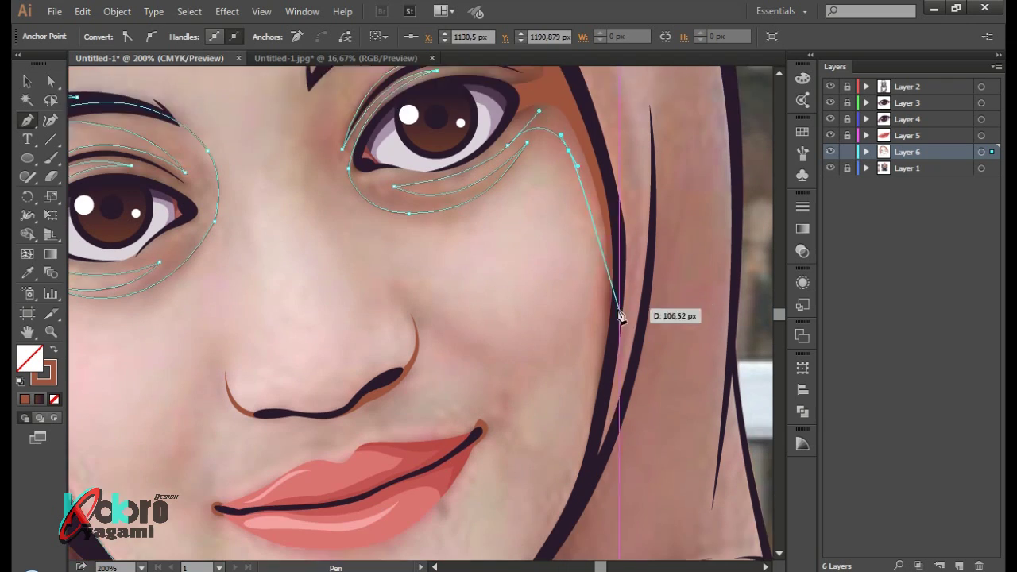
scroll(625, 318, down, 2)
drag(594, 364, 569, 509)
scroll(595, 364, up, 2)
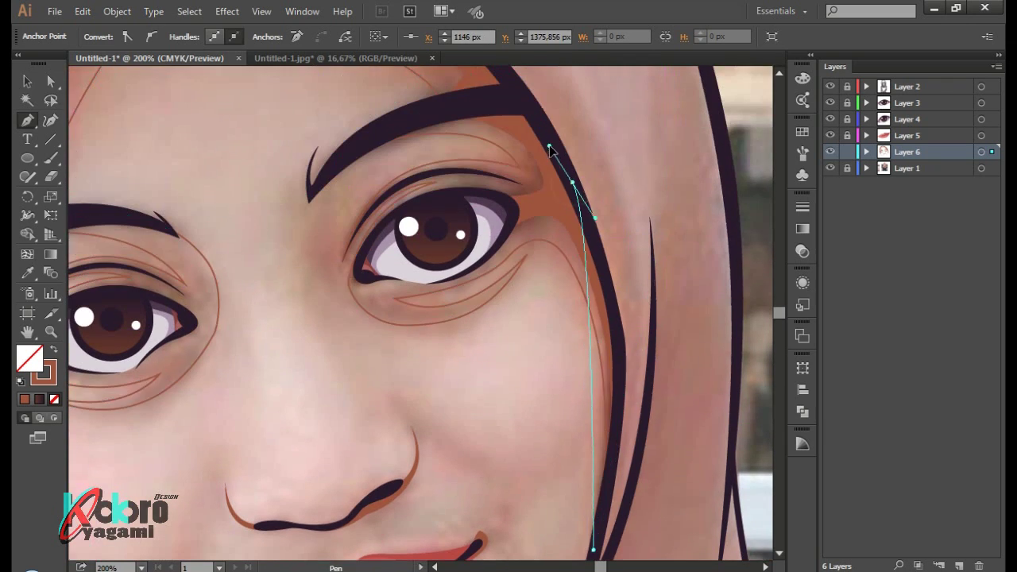
drag(612, 192, 551, 80)
Send the shading shape behind the face artwork and hide the background photo
key(ctrl+1)
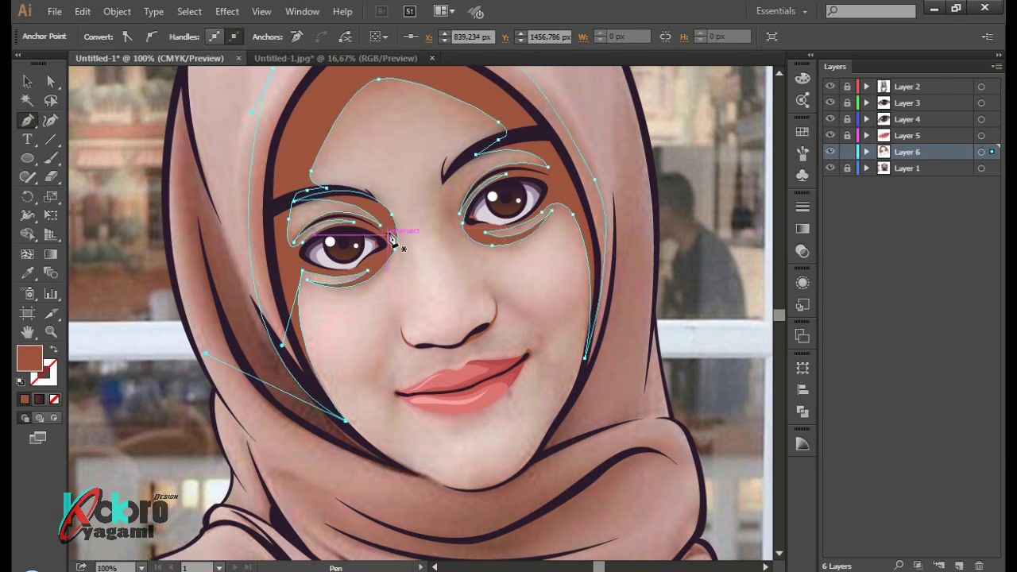
right_click(389, 233)
click(601, 507)
double_click(30, 359)
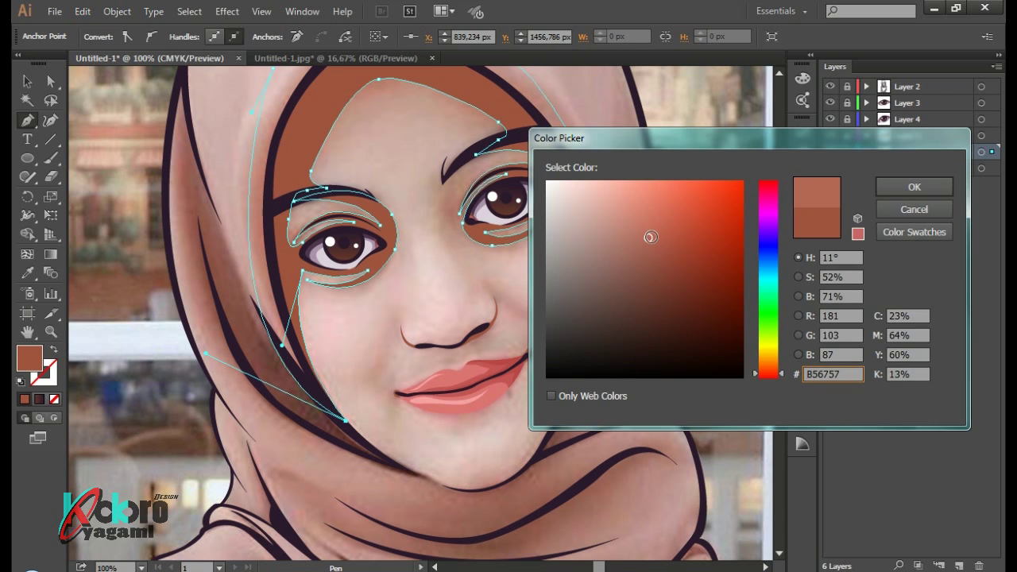
click(914, 187)
key(ctrl+shift+a)
key(ctrl+minus)
click(830, 167)
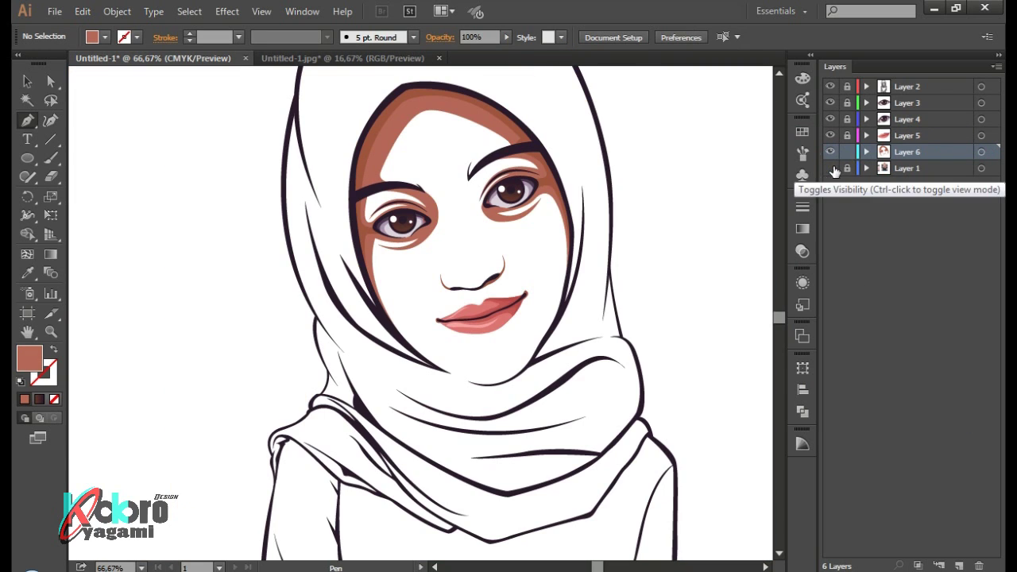
Recolour the face-shadow shape's fill to a tan with hue around 15°
click(27, 81)
click(373, 159)
double_click(29, 359)
text(B77E56)
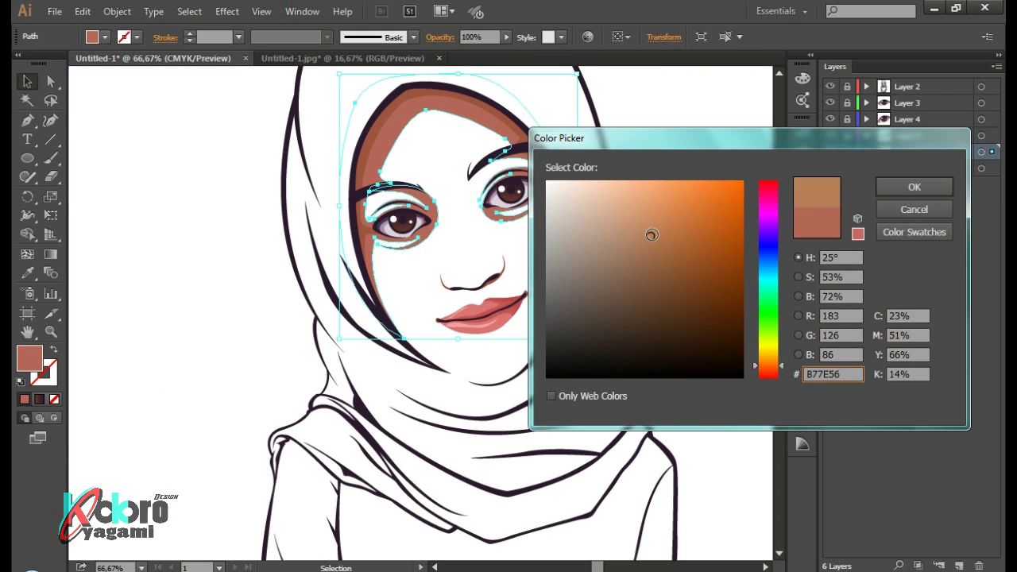
key(Return)
key(ctrl+shift+a)
key(ctrl+plus)
click(354, 238)
double_click(29, 359)
click(759, 371)
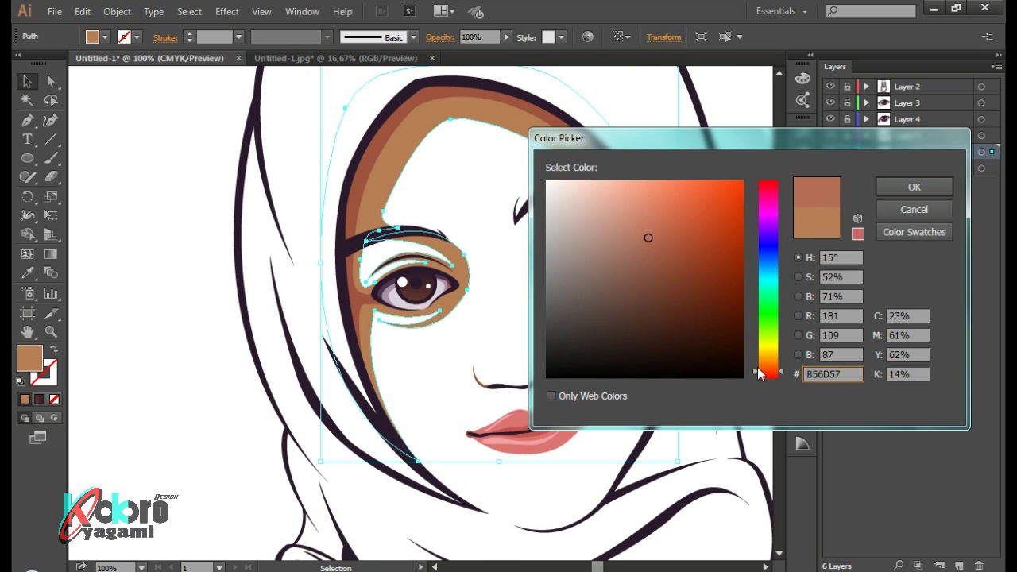
drag(759, 373, 759, 362)
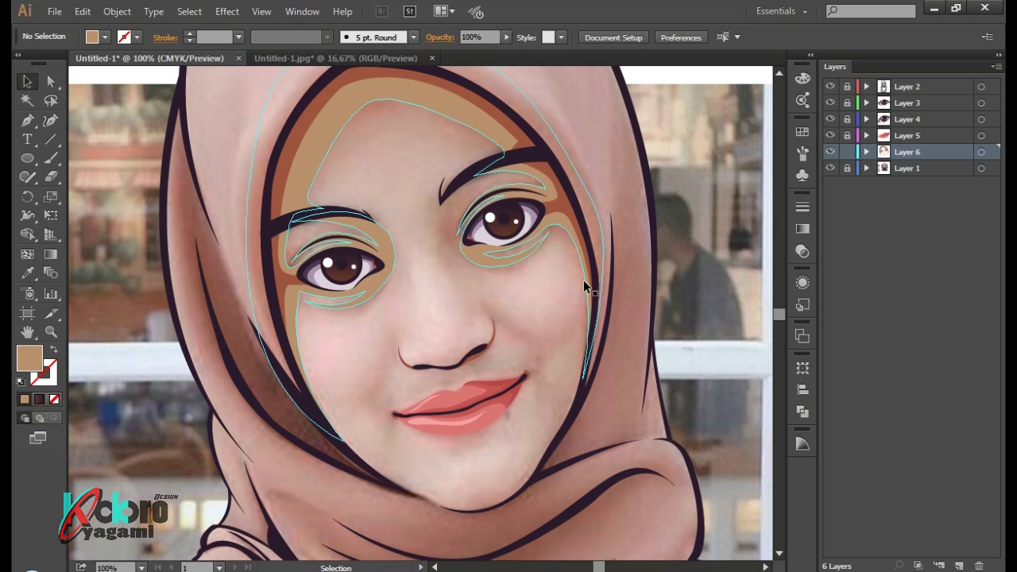
key(ctrl+shift+a)
Pan around the face to review the tan shading around both eyes
scroll(458, 308, down, 1)
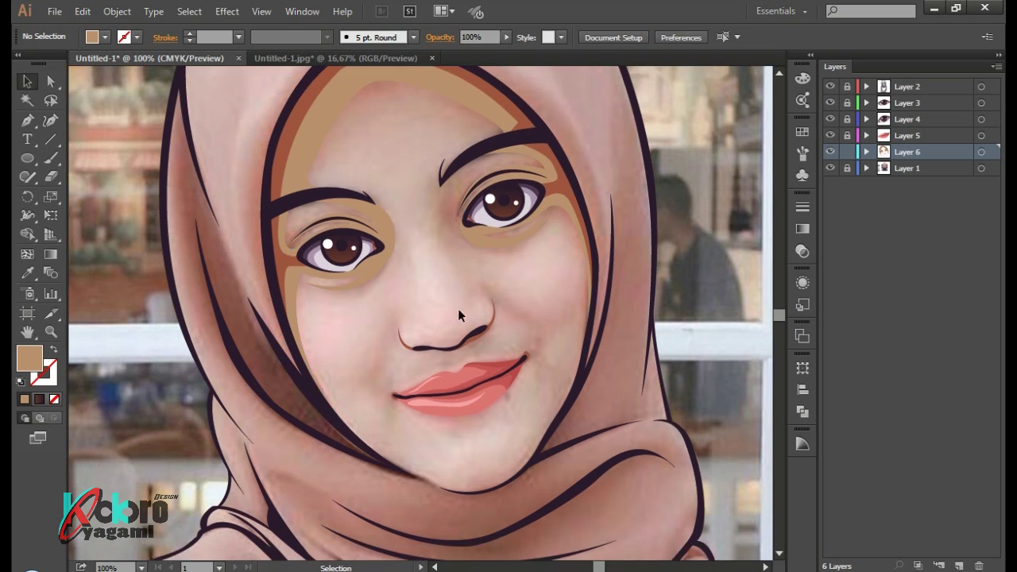
scroll(449, 256, up, 3)
scroll(600, 263, right, 3)
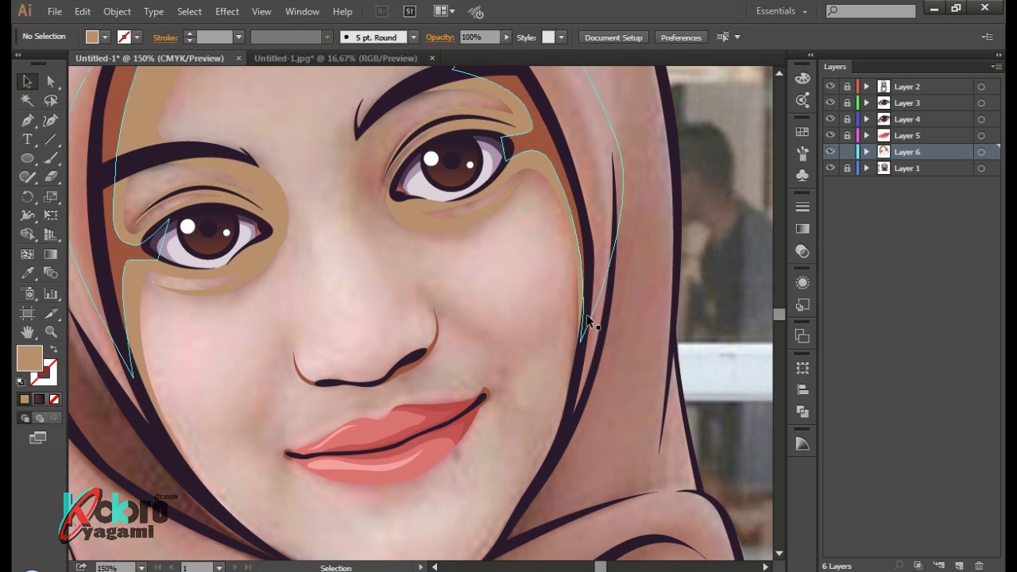
scroll(588, 322, up, 2)
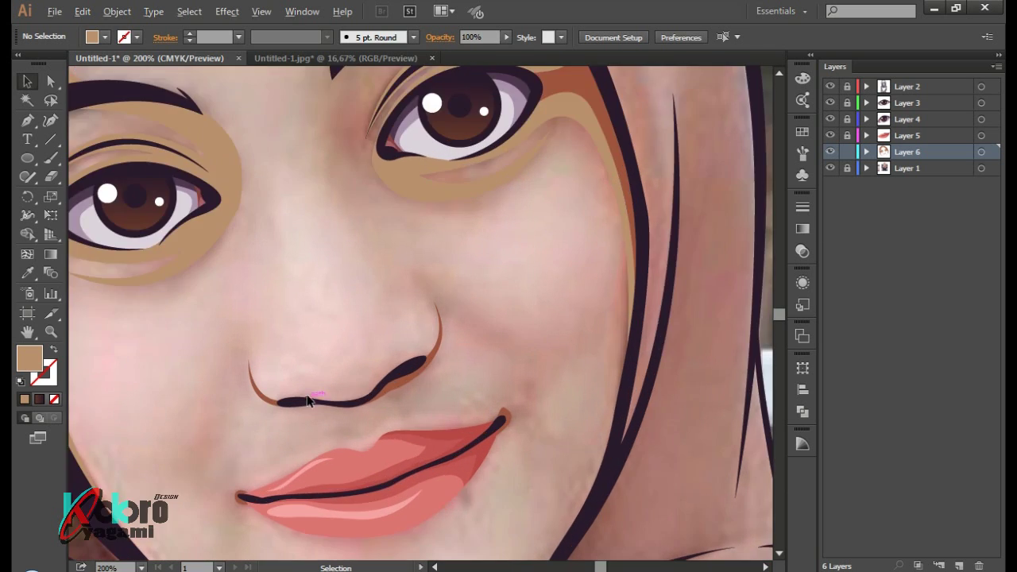
scroll(209, 357, up, 3)
scroll(211, 273, down, 3)
Draw a tan shadow path beside the nose, curving it around the nostril
key(p)
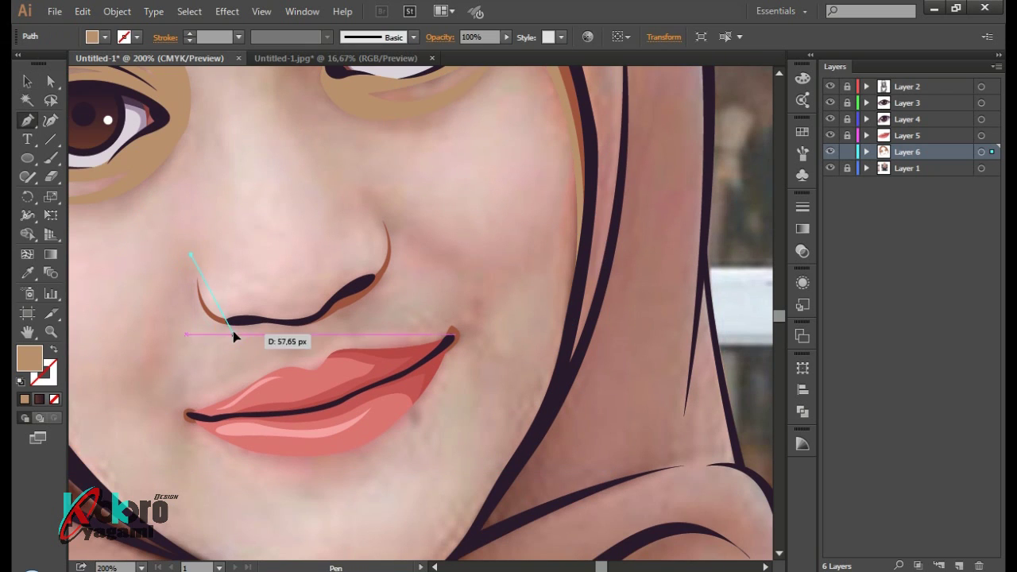
scroll(229, 336, up, 1)
scroll(229, 342, up, 2)
drag(216, 366, 145, 352)
click(296, 357)
click(325, 363)
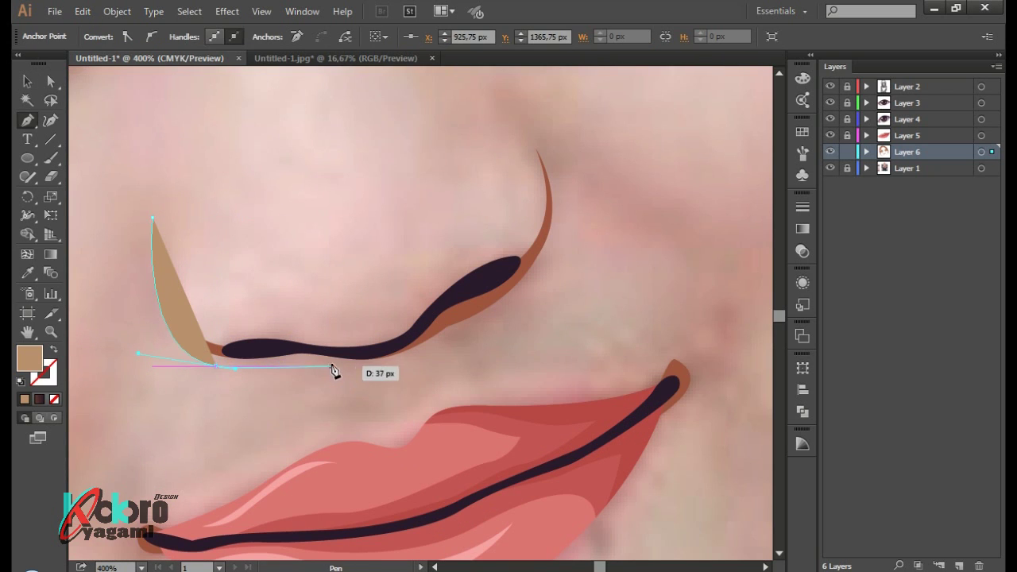
drag(458, 336, 503, 318)
scroll(504, 318, up, 3)
click(490, 282)
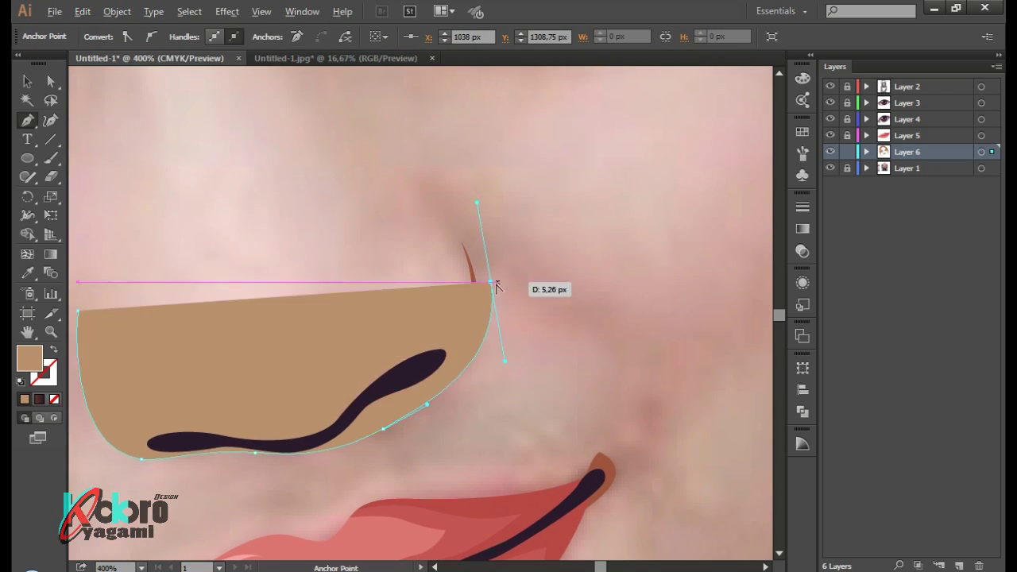
drag(568, 322, 579, 325)
drag(397, 175, 462, 273)
key(shift+x)
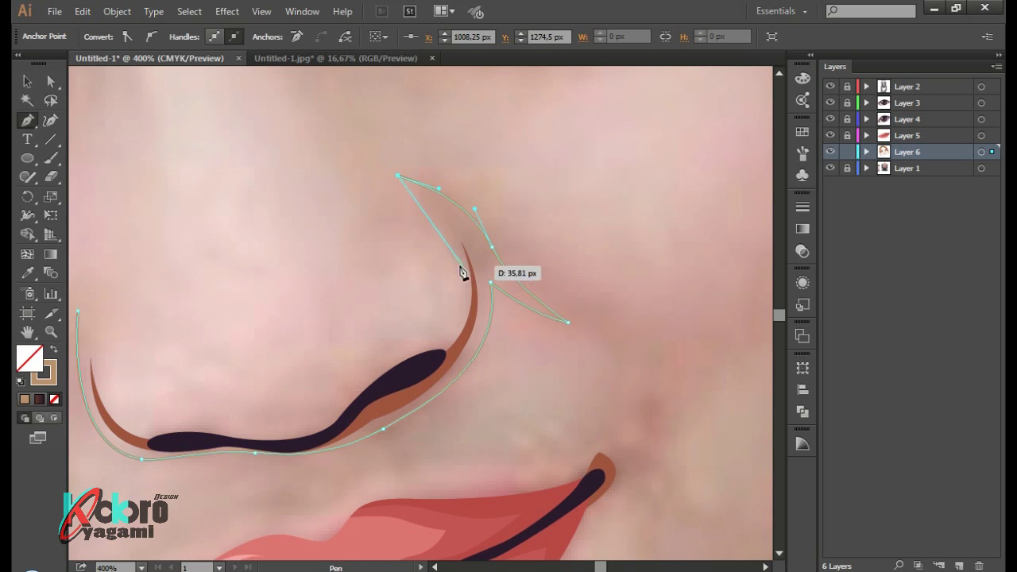
Add a path along the nose's dark lower shape, then zoom out with the photo hidden
scroll(307, 431, left, 2)
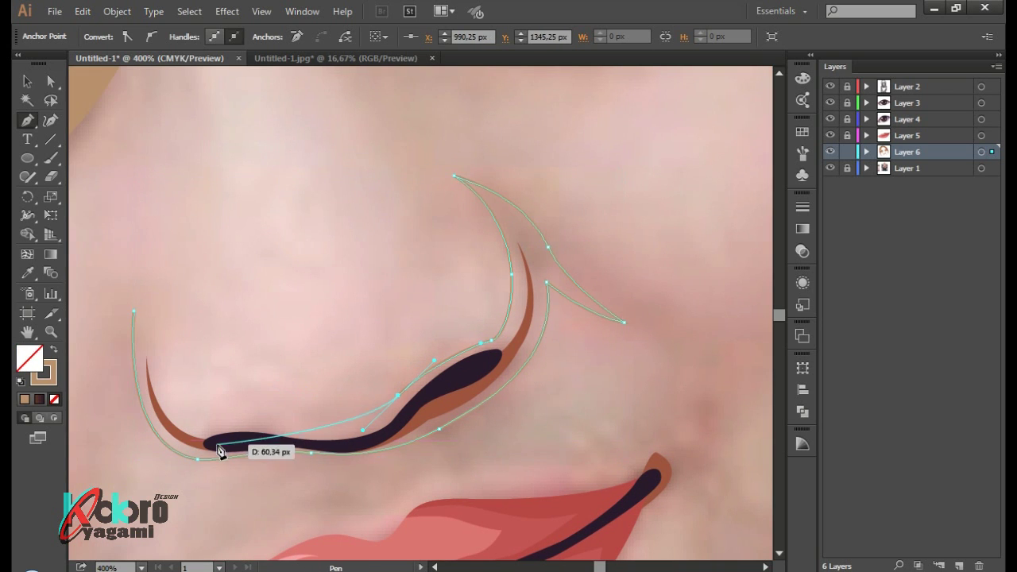
click(397, 395)
drag(363, 430, 290, 433)
click(202, 435)
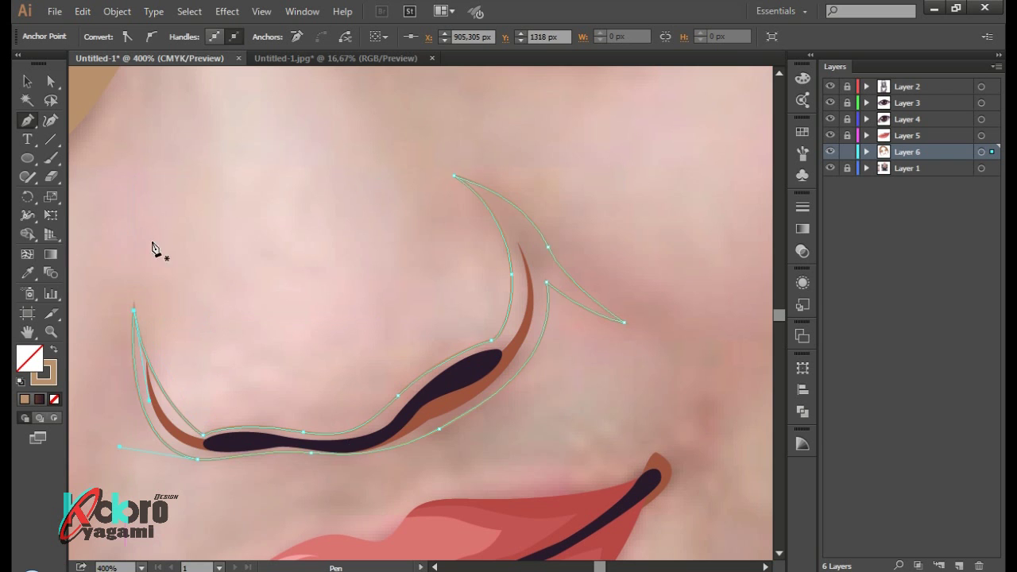
key(ctrl+minus)
key(ctrl+minus)
key(ctrl+minus)
key(ctrl+minus)
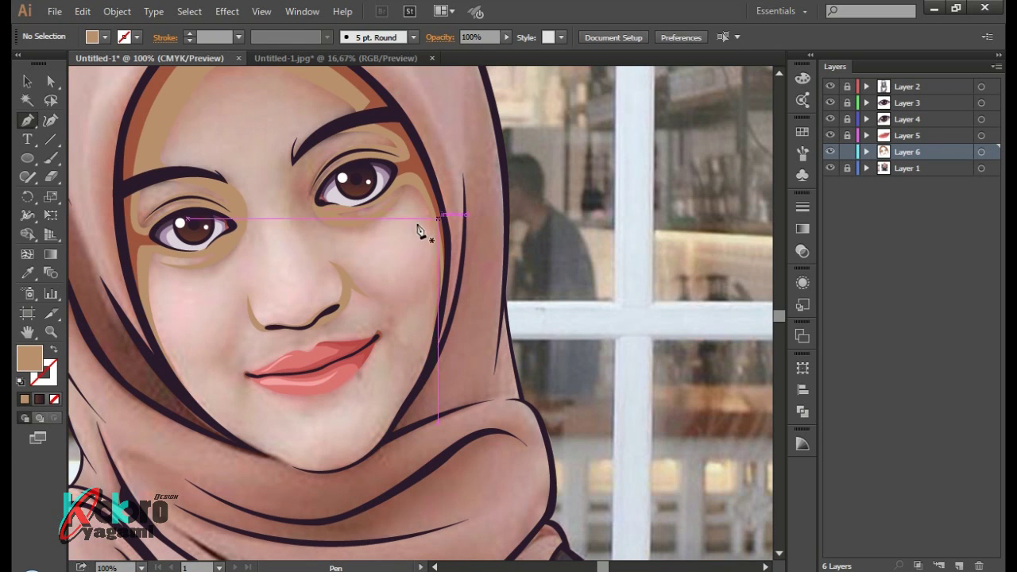
key(ctrl+minus)
click(829, 152)
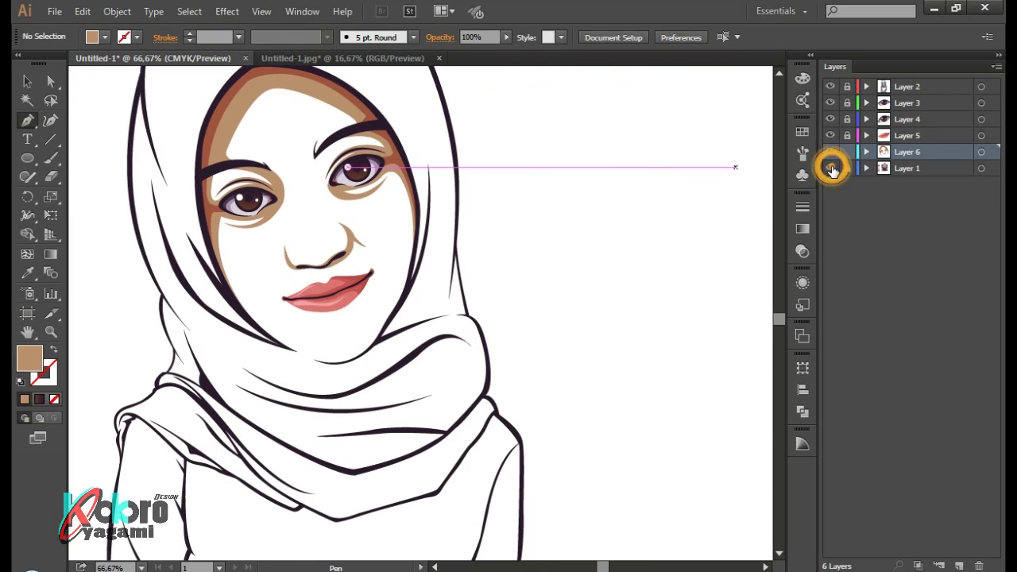
Show the background photo, zoom to 150%, and trace forehead shading around the eyebrow
click(829, 152)
key(ctrl+plus)
key(ctrl+plus)
scroll(167, 262, up, 3)
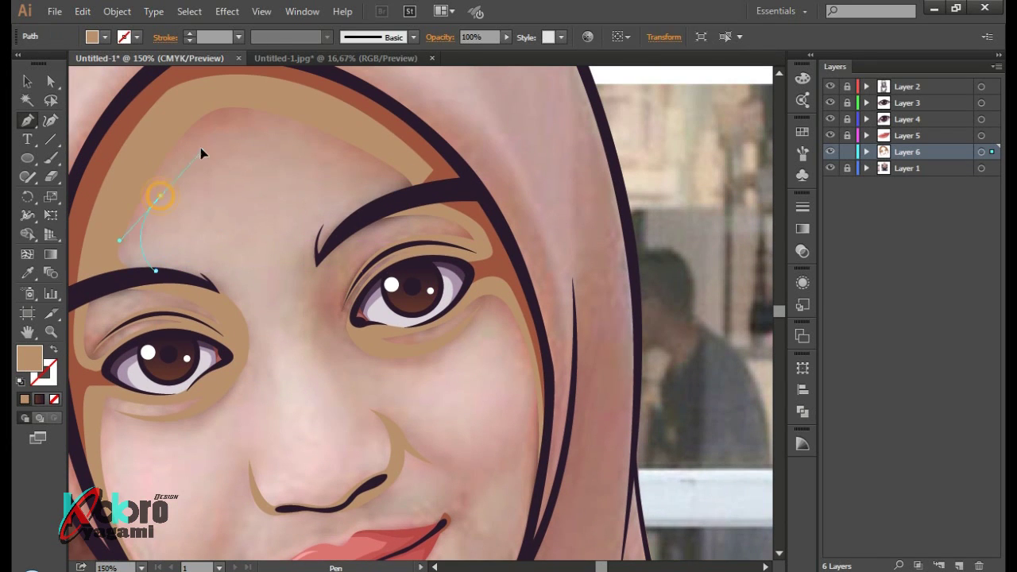
drag(353, 176, 389, 195)
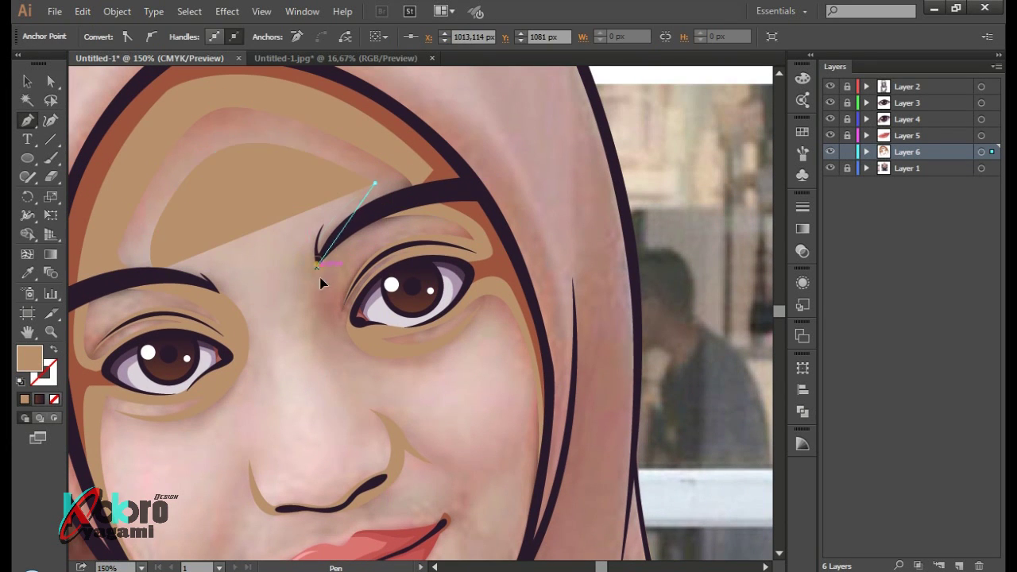
drag(317, 267, 301, 318)
Trace a shading outline from below the inner eye around the nose toward the mouth corner
drag(337, 388, 345, 359)
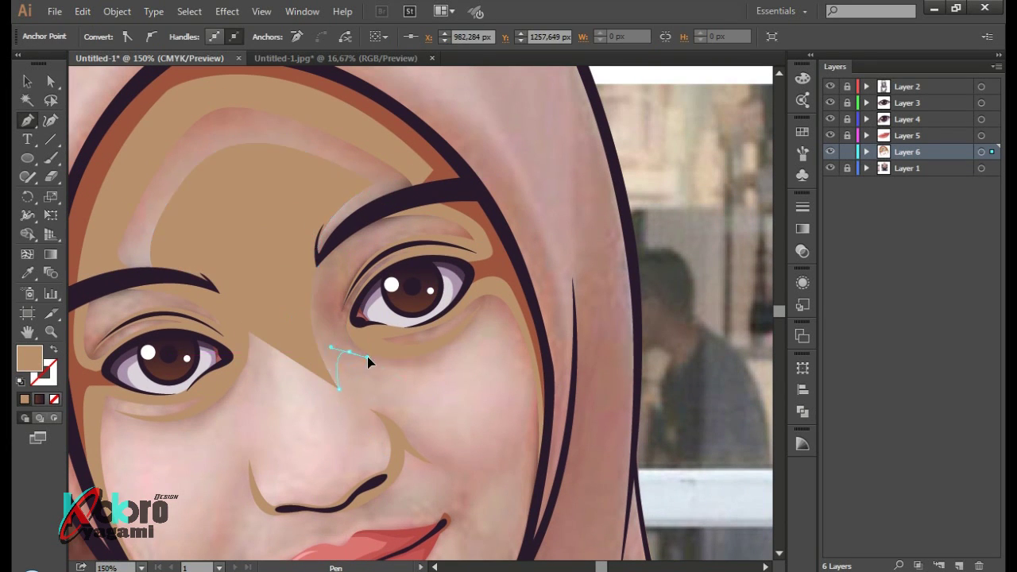
mouse_move(491, 317)
mouse_down()
mouse_move(527, 333)
mouse_move(443, 334)
mouse_up()
scroll(527, 334, down, 3)
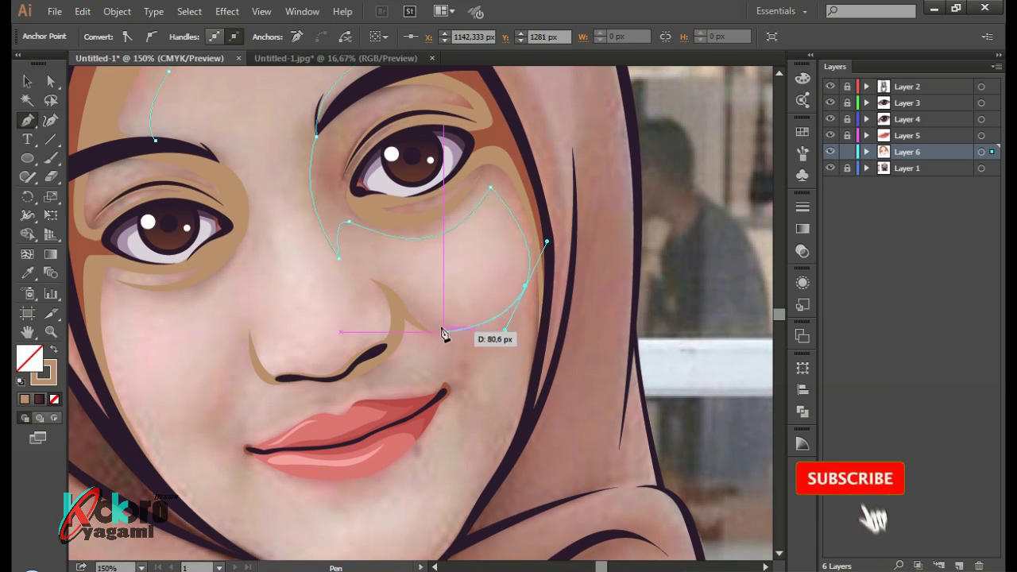
drag(349, 267, 374, 278)
drag(376, 347, 389, 353)
scroll(332, 383, up, 1)
Outline the shading above the upper lip out to the lip corner
click(322, 407)
click(303, 416)
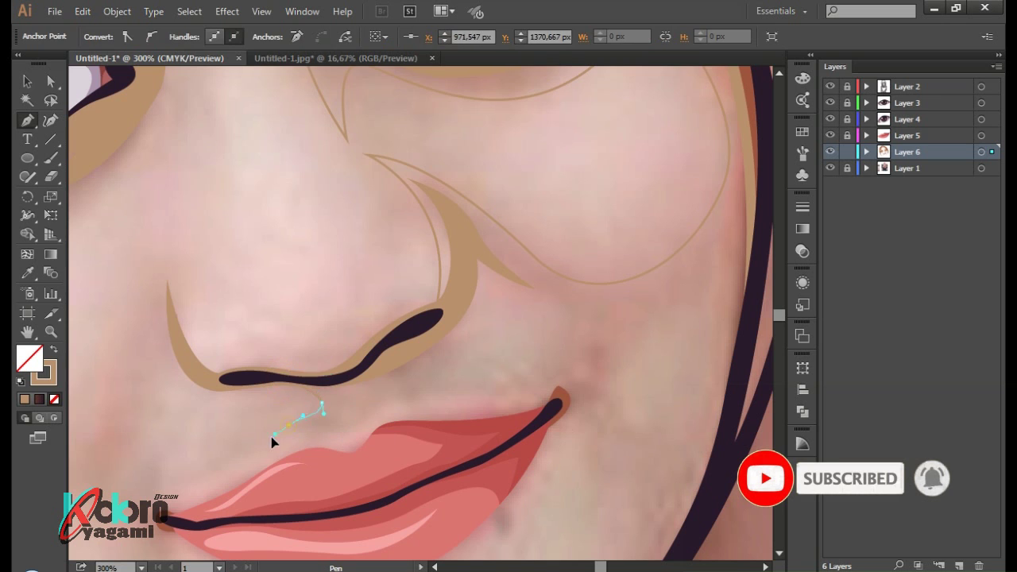
drag(559, 401, 571, 383)
scroll(477, 397, right, 3)
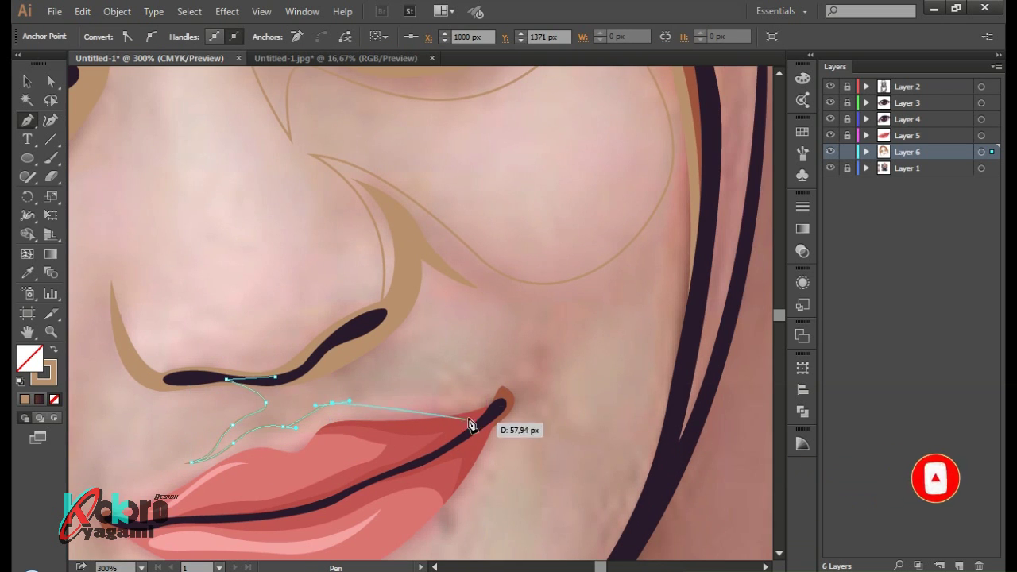
scroll(436, 301, down, 2)
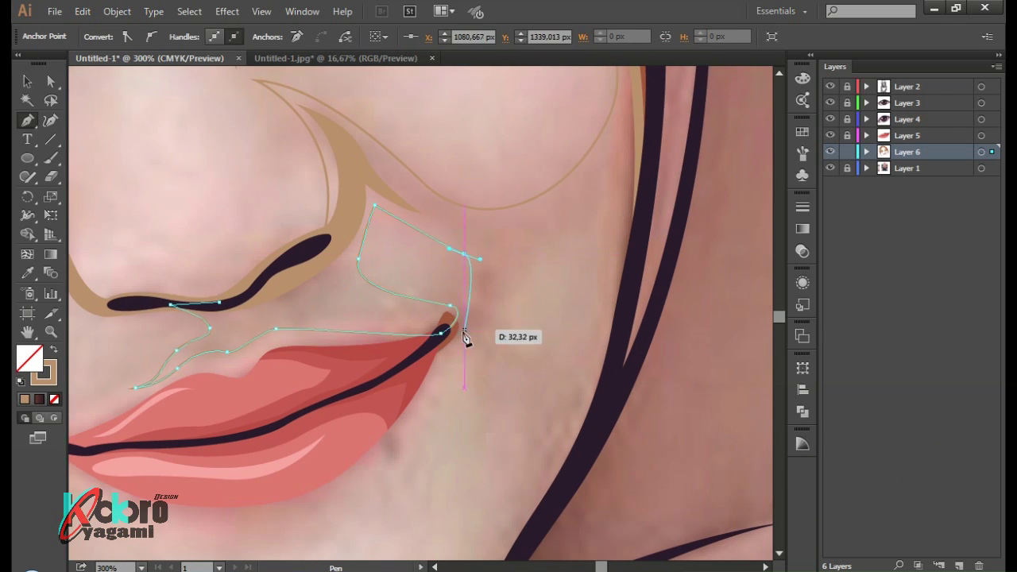
Continue the outline beside the mouth, down the cheek and jaw, around the chin
click(585, 229)
scroll(588, 239, down, 1)
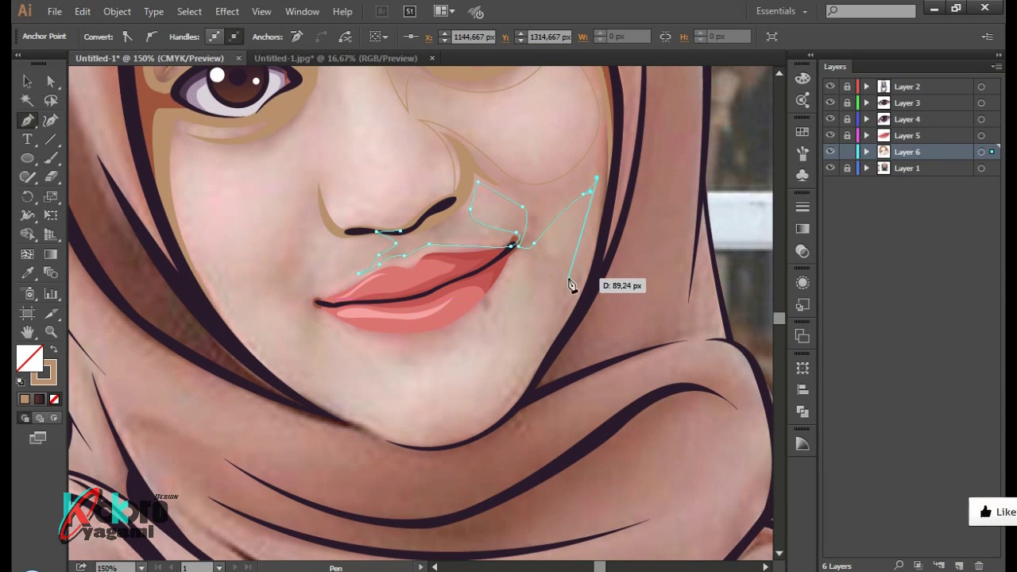
click(560, 302)
click(507, 392)
drag(385, 440, 305, 433)
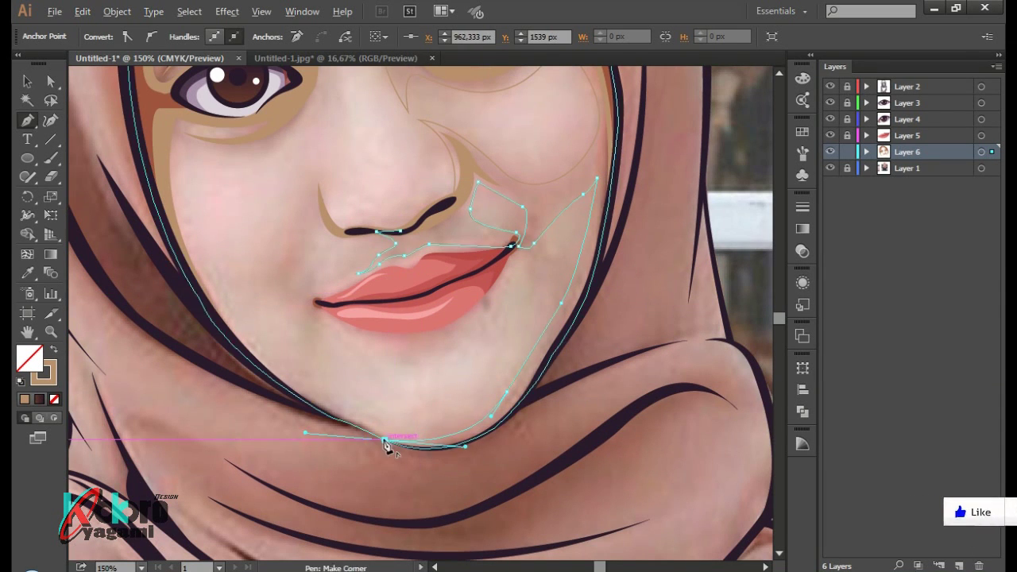
scroll(595, 374, down, 4)
Trace an outer-cheek outline from the outer eye corner curving toward the nose
click(499, 177)
scroll(461, 309, up, 4)
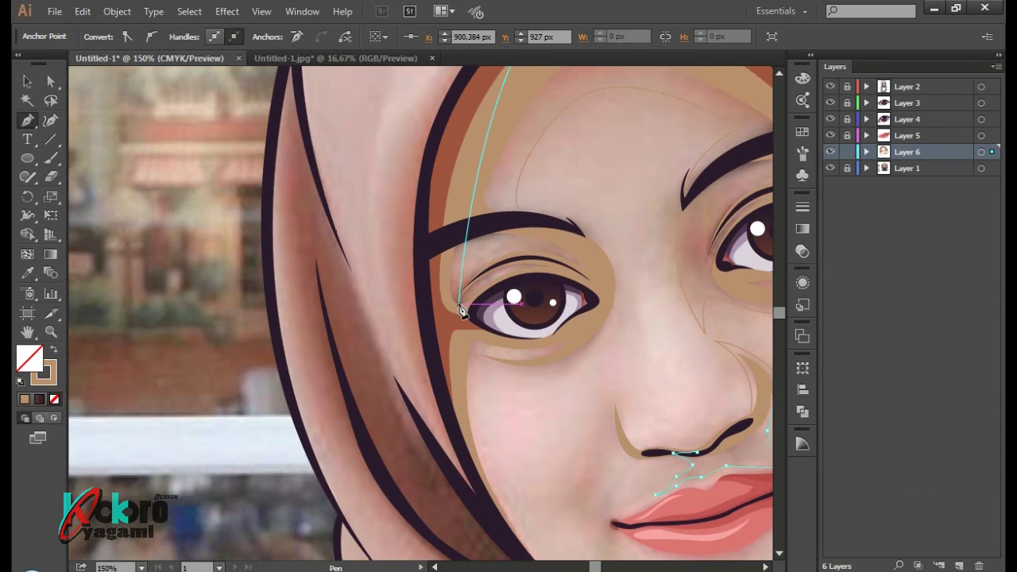
scroll(461, 310, down, 2)
click(529, 508)
scroll(529, 508, down, 2)
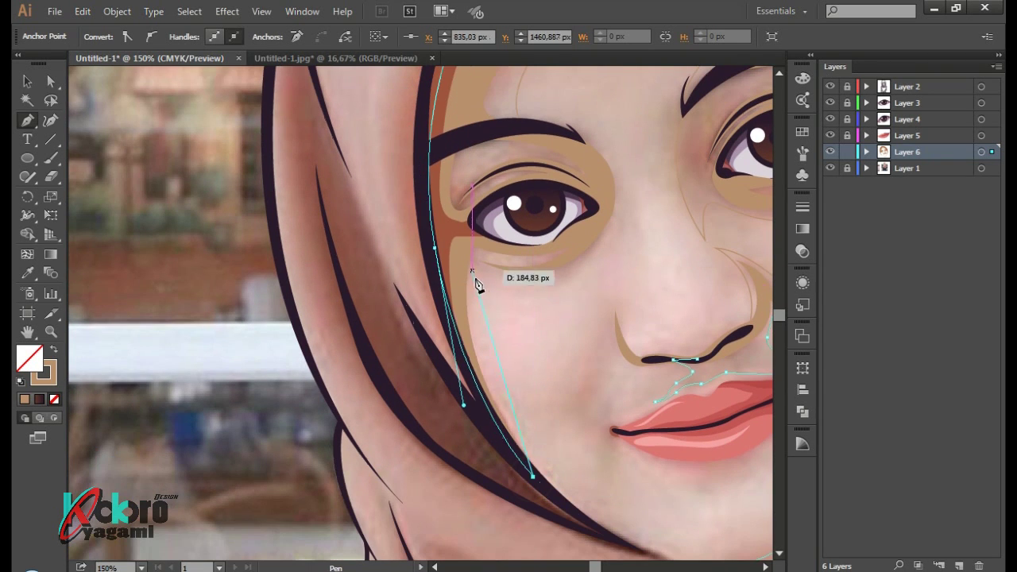
scroll(481, 284, right, 3)
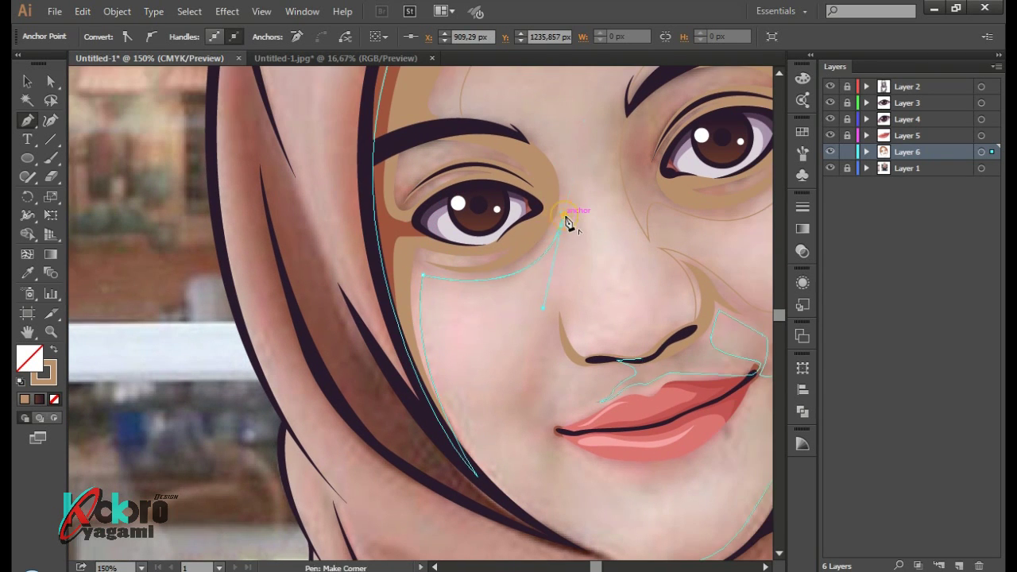
scroll(568, 220, up, 2)
drag(495, 163, 678, 372)
scroll(497, 170, down, 1)
scroll(556, 268, down, 2)
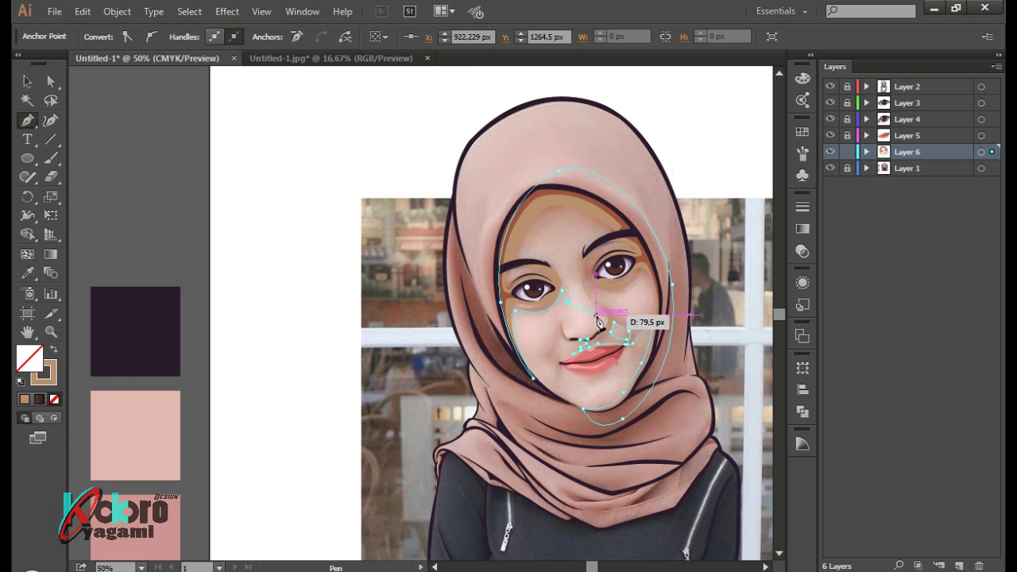
scroll(554, 282, up, 2)
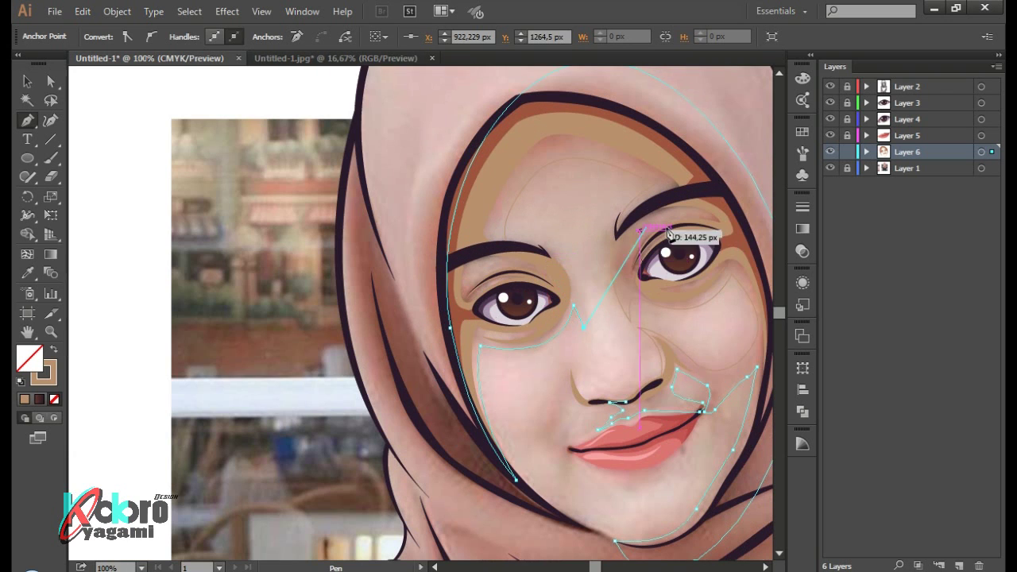
scroll(493, 373, down, 1)
scroll(506, 355, down, 2)
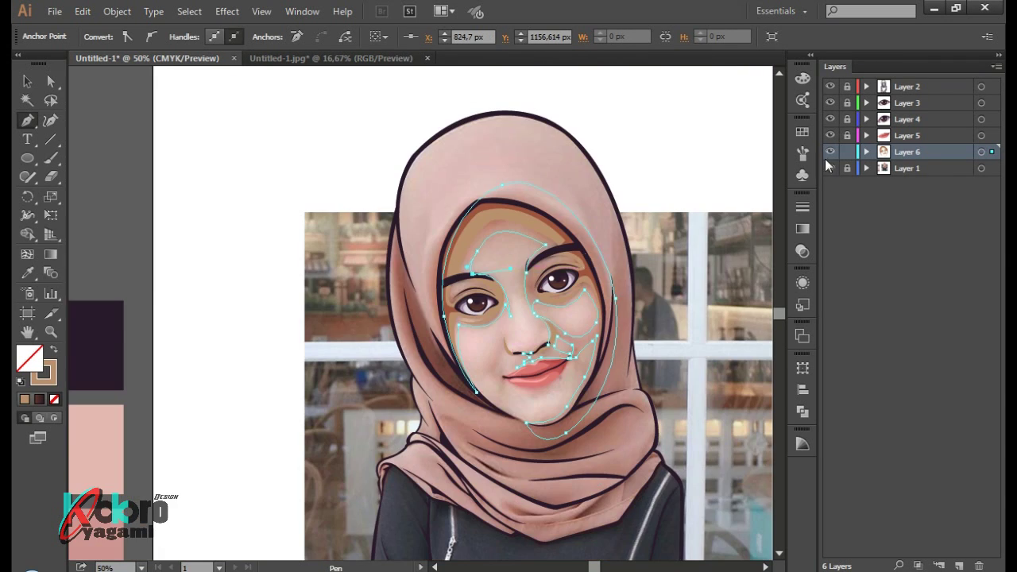
scroll(492, 343, up, 5)
scroll(557, 238, up, 2)
Draw shading outlines beneath the right eye and over the right eyelid
click(639, 228)
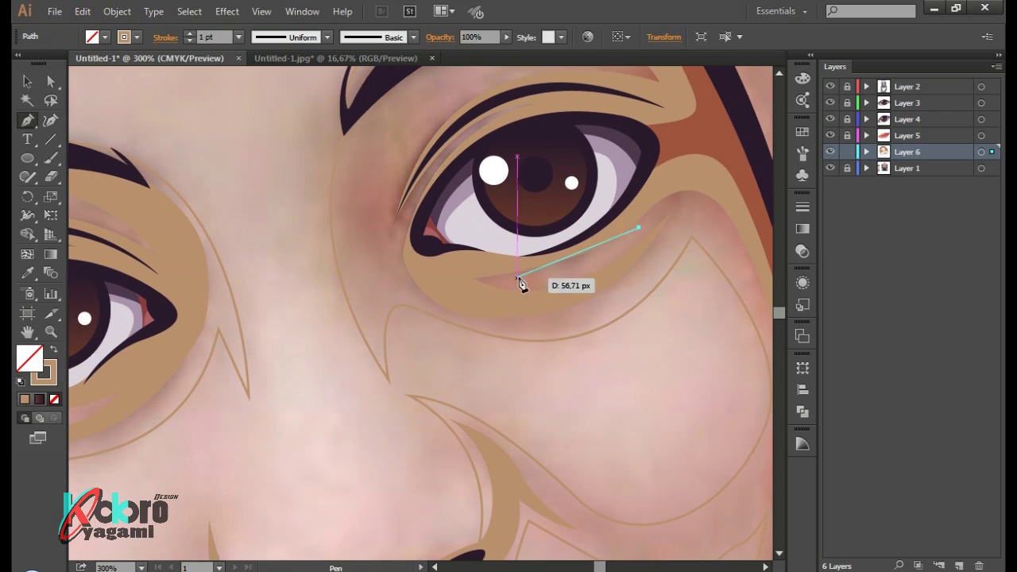
drag(504, 278, 508, 286)
scroll(557, 238, up, 3)
click(385, 280)
drag(610, 169, 554, 176)
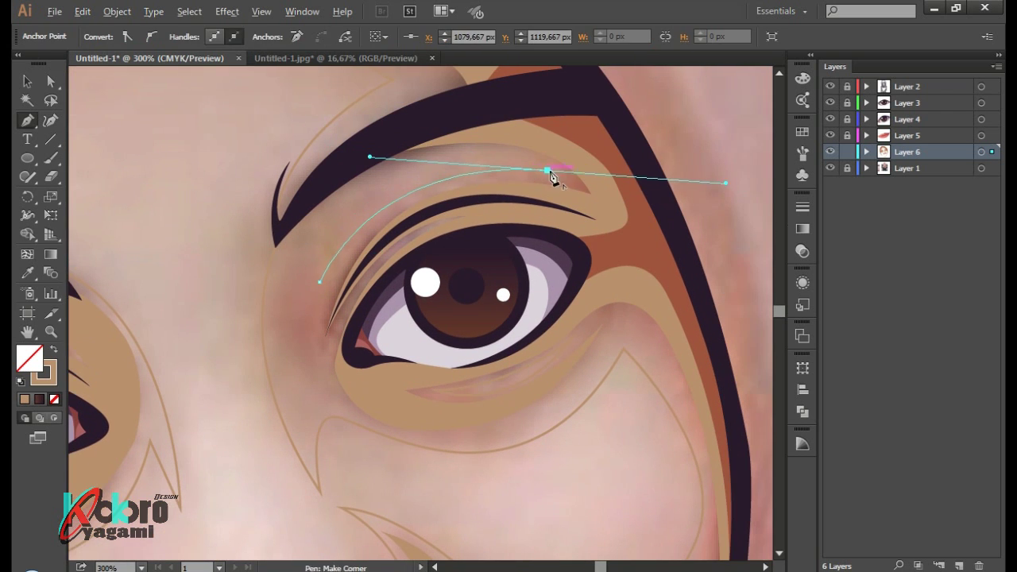
scroll(299, 427, down, 3)
scroll(318, 358, up, 3)
Add a shading curve under the left brow and a thin shape under the left eye, then select the brow shading
drag(219, 394, 222, 356)
drag(322, 351, 326, 356)
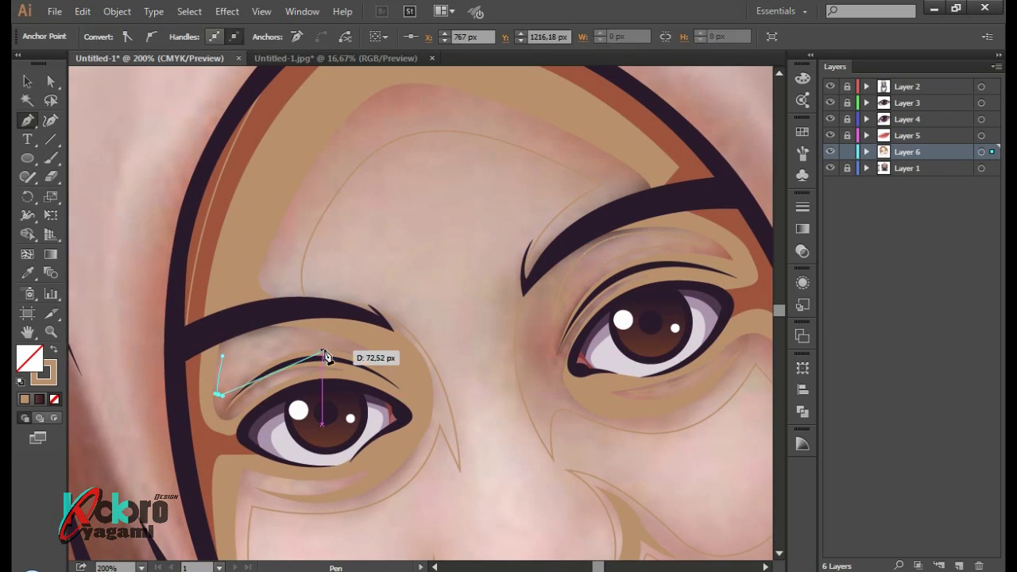
scroll(341, 350, down, 3)
scroll(397, 294, up, 4)
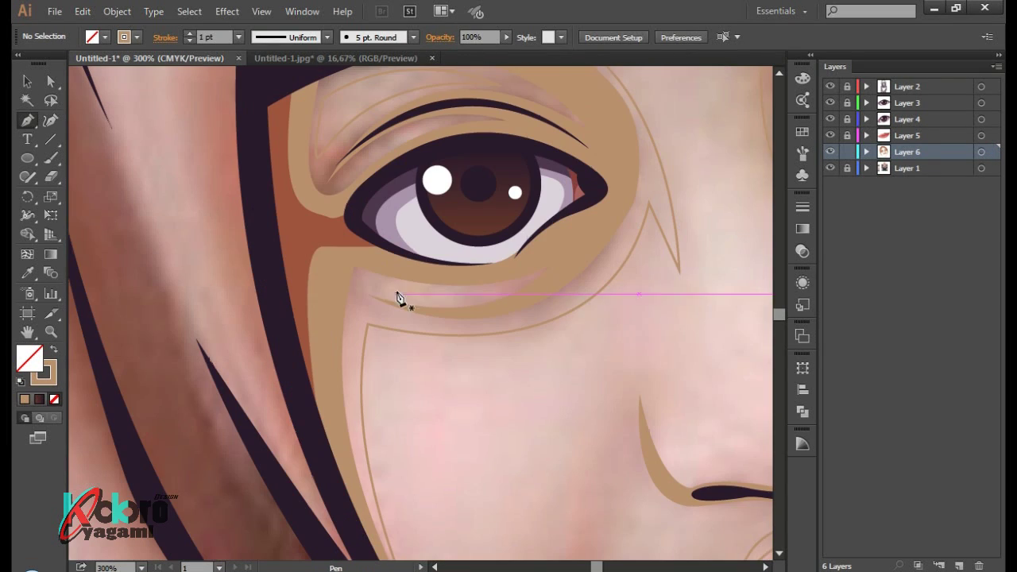
click(374, 286)
drag(496, 294, 518, 294)
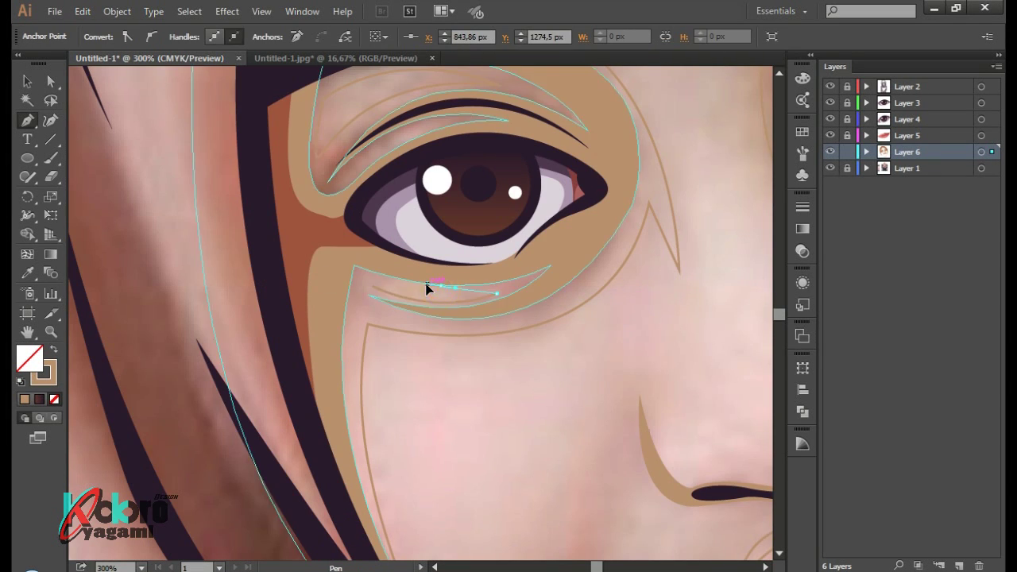
click(411, 290)
scroll(619, 480, down, 1)
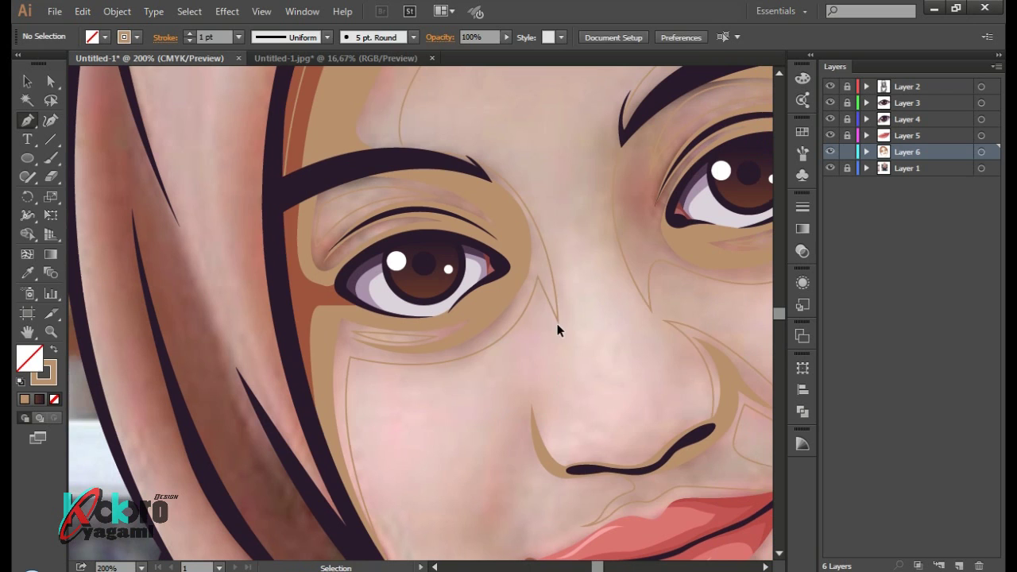
ctrl+click(320, 226)
Fill the shading with light peach, then draw a small wedge beside the left nostril
double_click(30, 358)
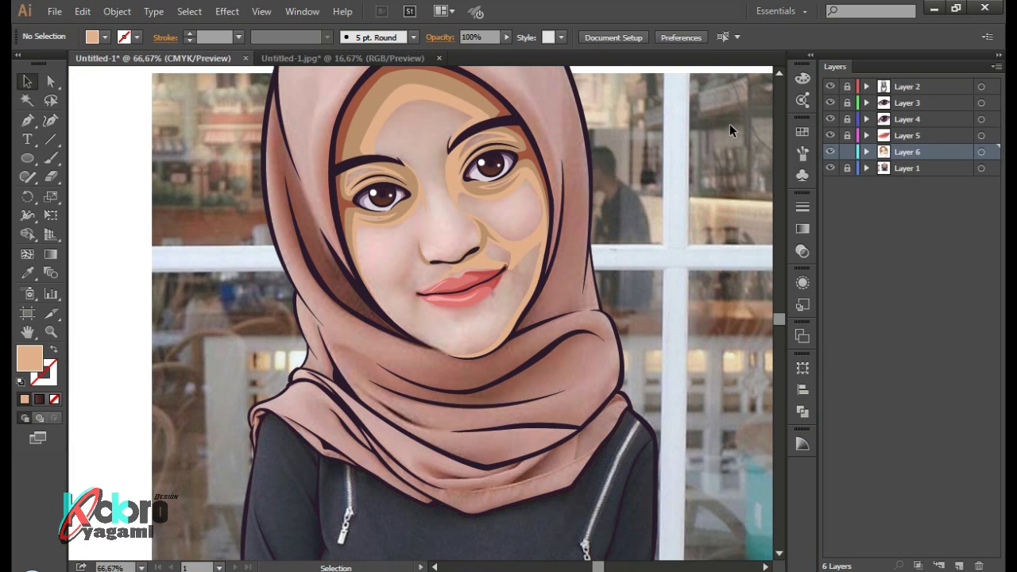
click(829, 168)
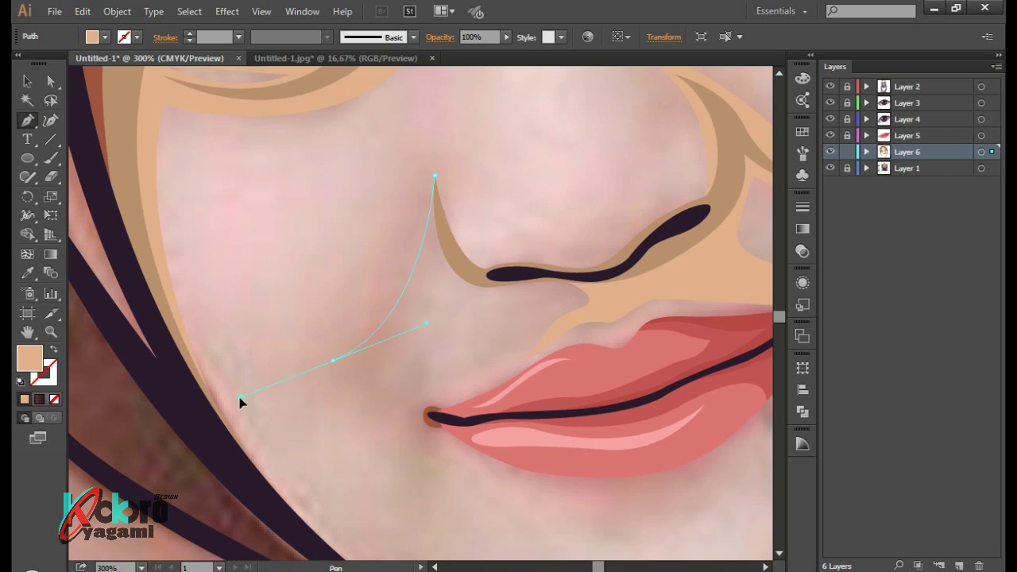
drag(443, 286, 452, 275)
drag(466, 173, 462, 183)
click(434, 263)
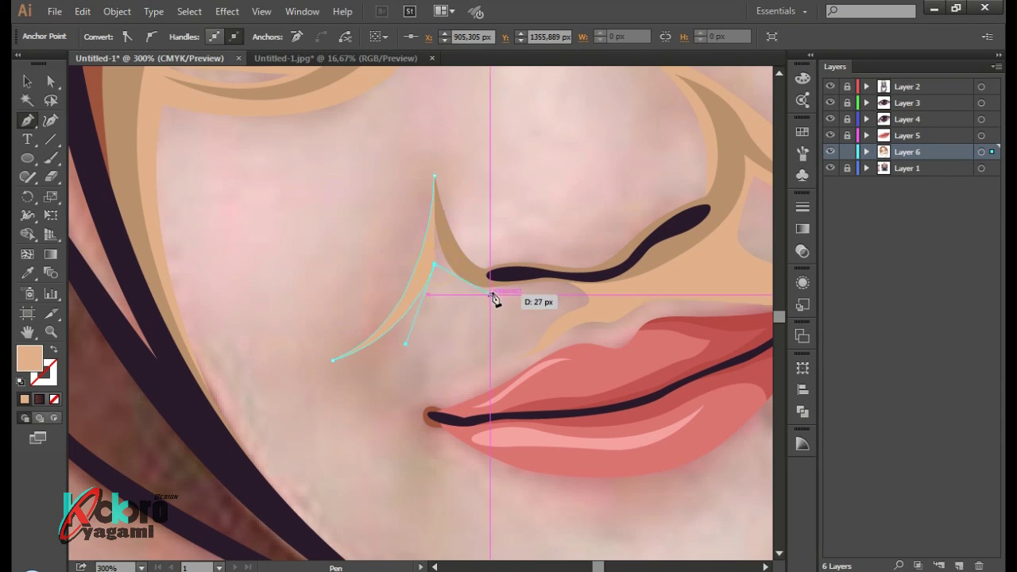
drag(501, 282, 538, 260)
right_click(442, 266)
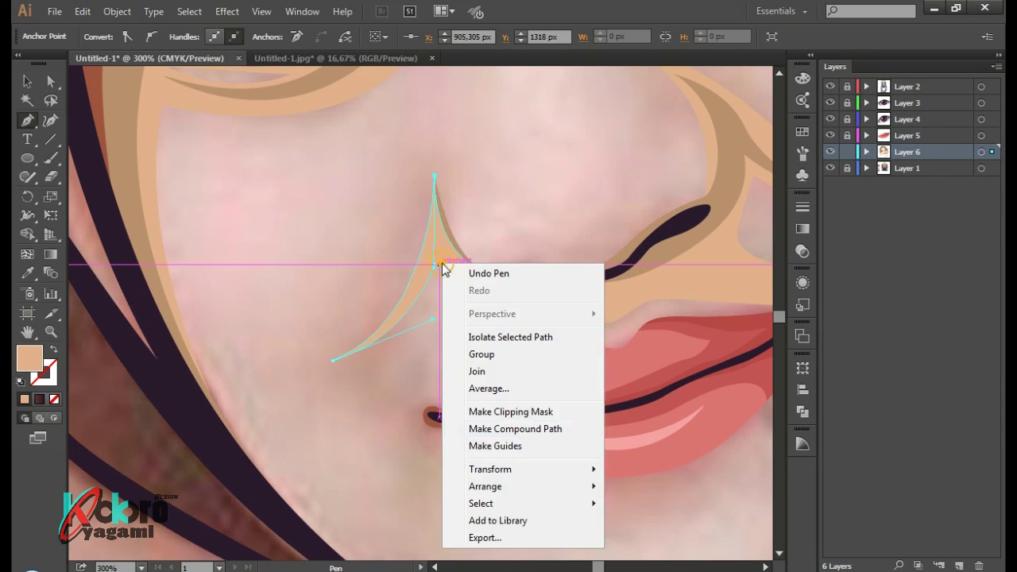
key(Escape)
key(ctrl+minus)
key(ctrl+minus)
key(ctrl+minus)
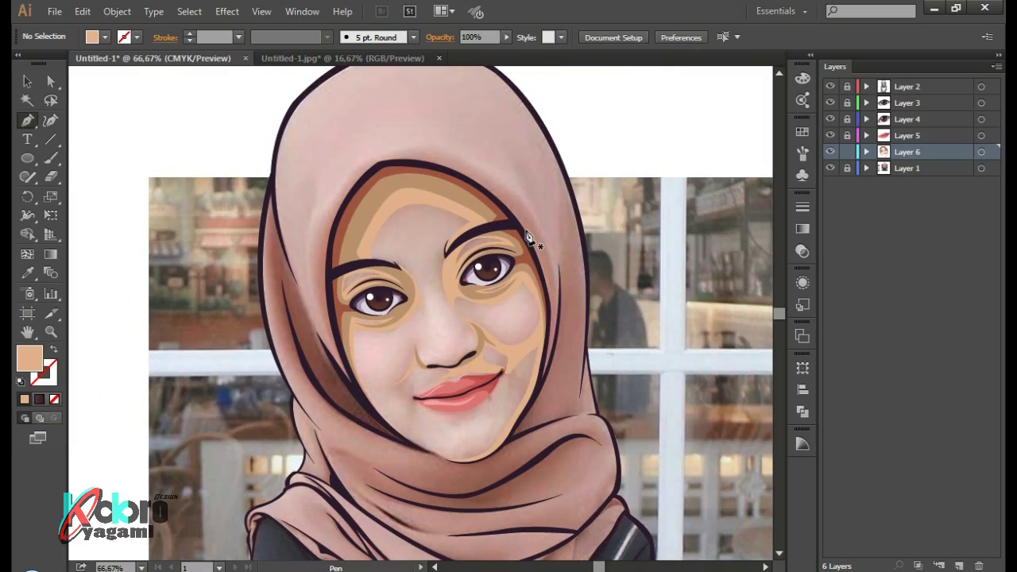